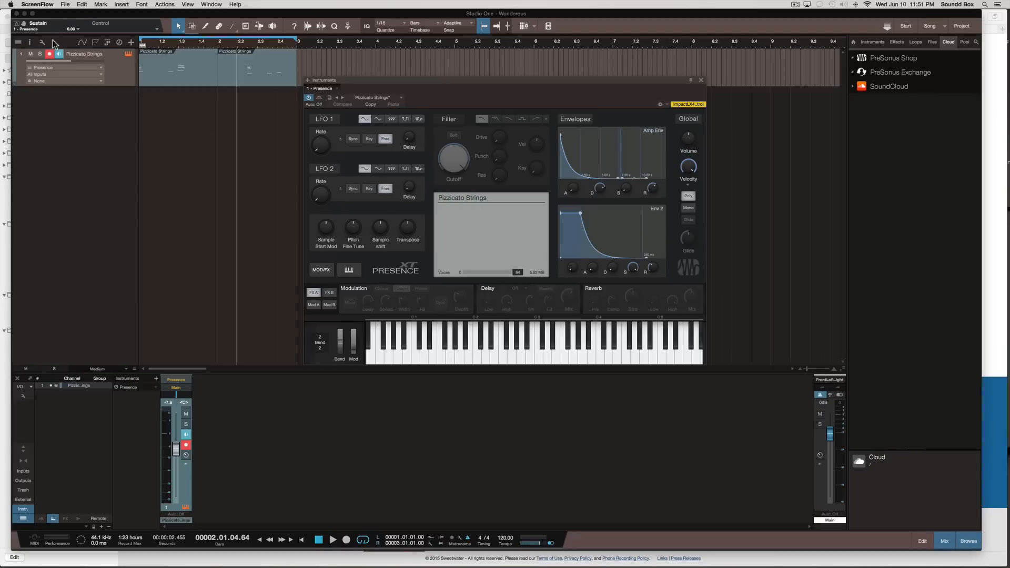
Expand the song window to full screen and move the Presence instrument window lower, clear of the track
left_click(32, 13)
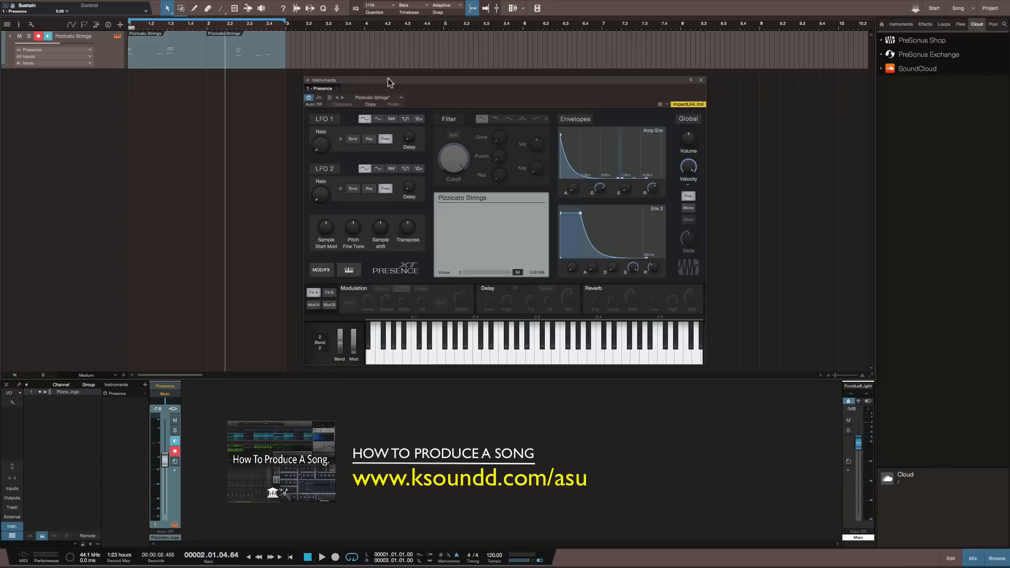
left_click_drag(388, 79, 428, 79)
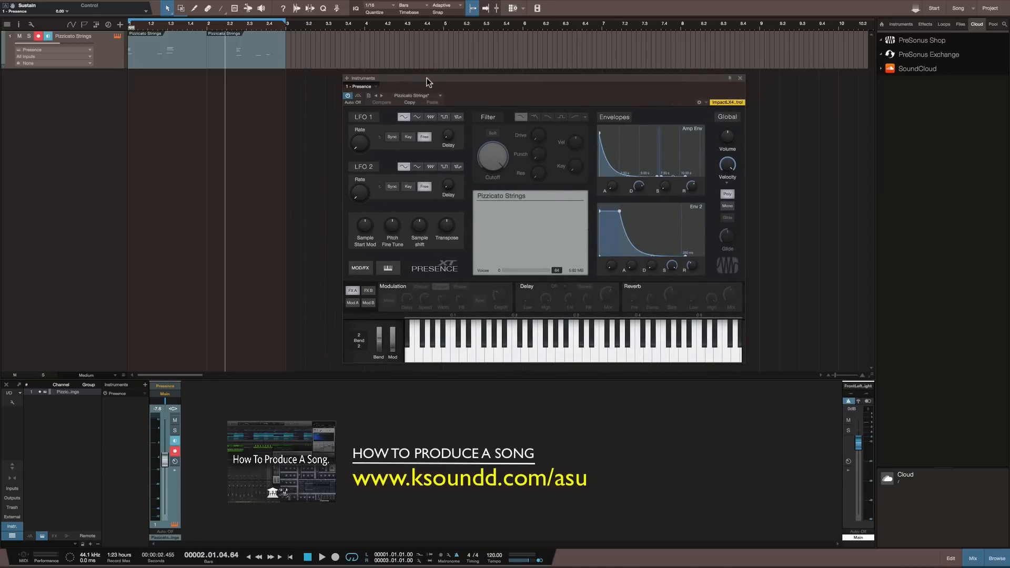
left_click_drag(432, 78, 430, 100)
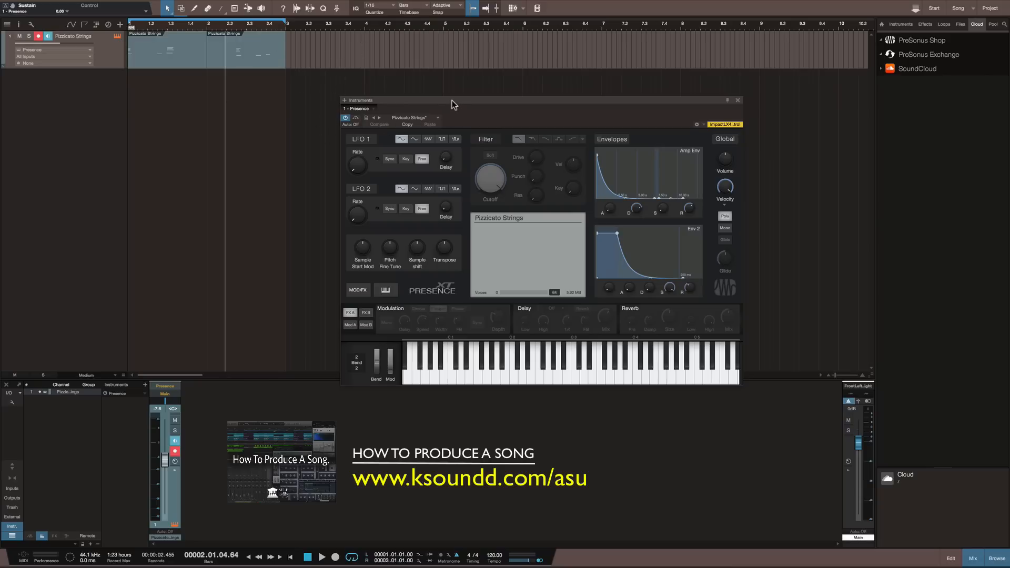
left_click_drag(452, 103, 468, 171)
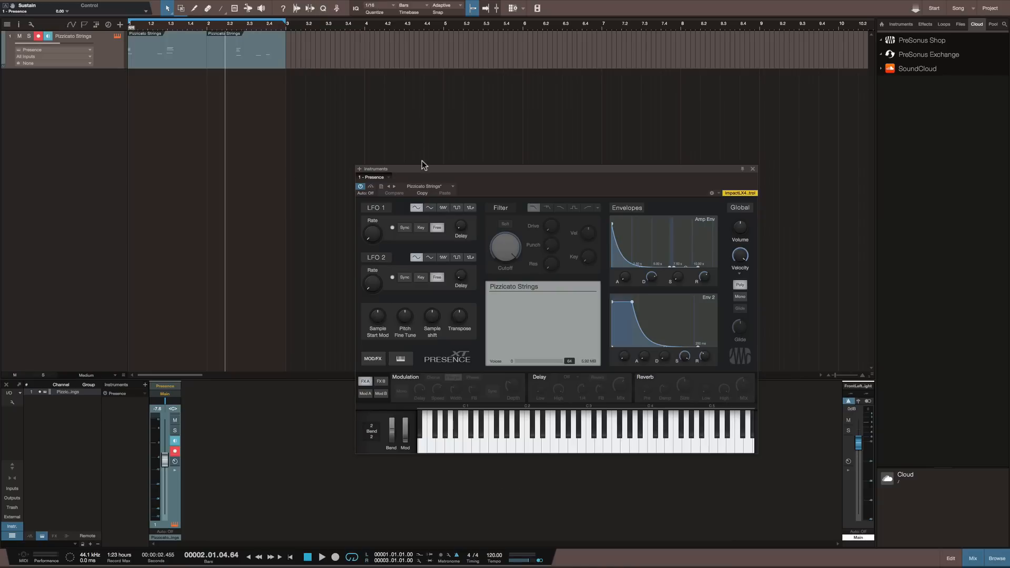
Play back the looped Pizzicato Strings parts and stop playback
key("space")
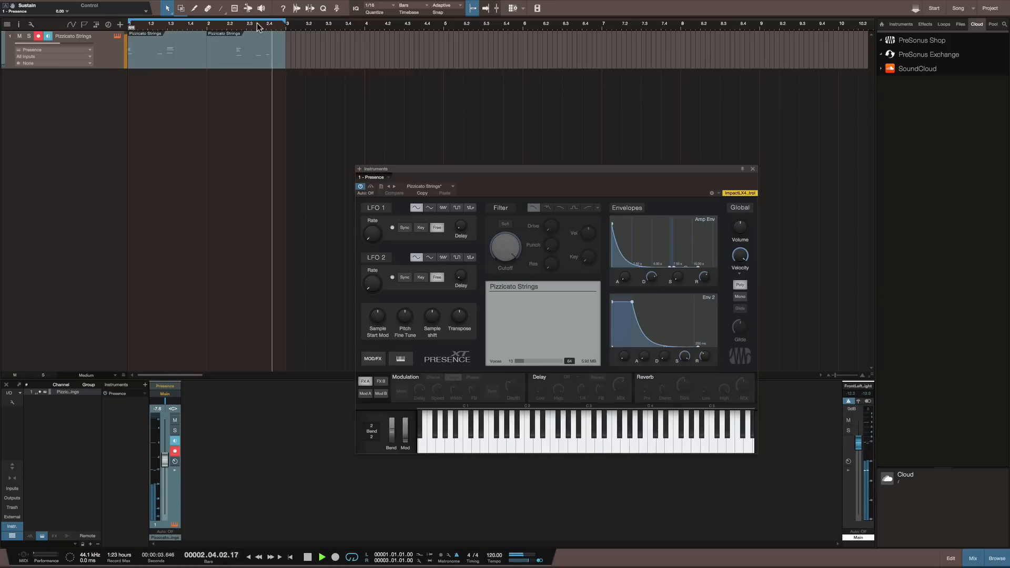
key("space")
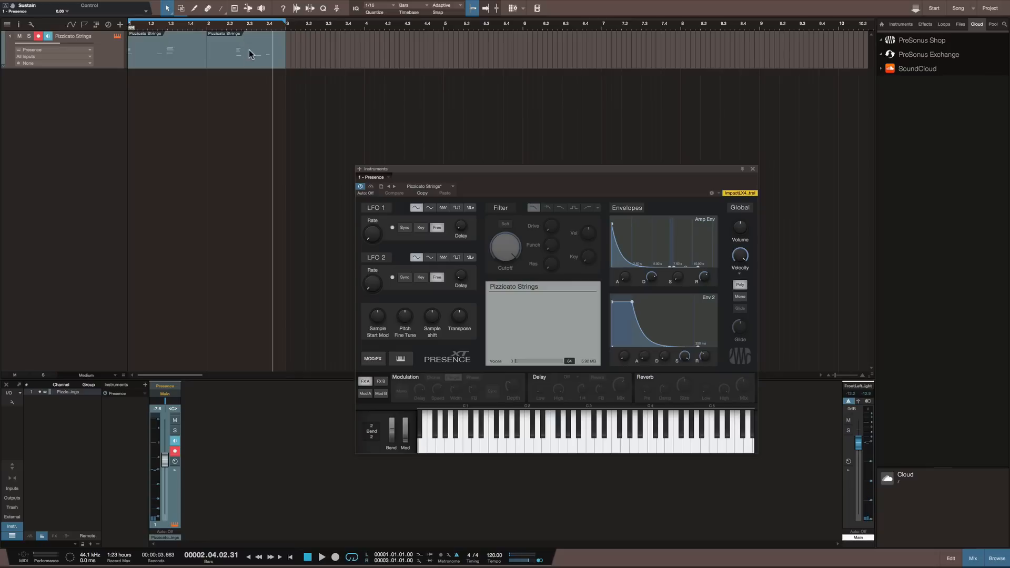
Duplicate the second Pizzicato Strings part twice and extend the loop range to the start of bar 5
left_click(250, 40)
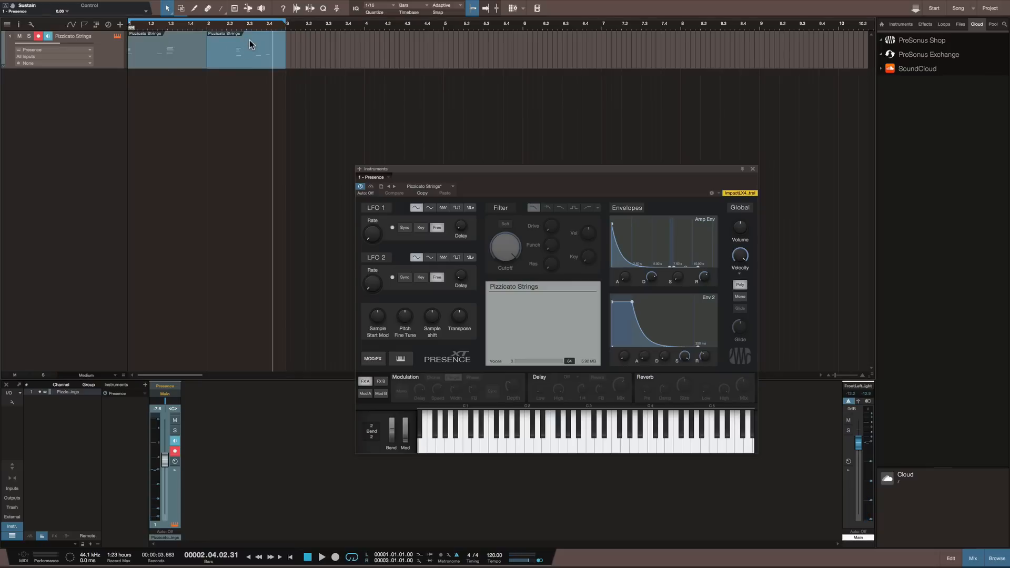
key("d")
key("d")
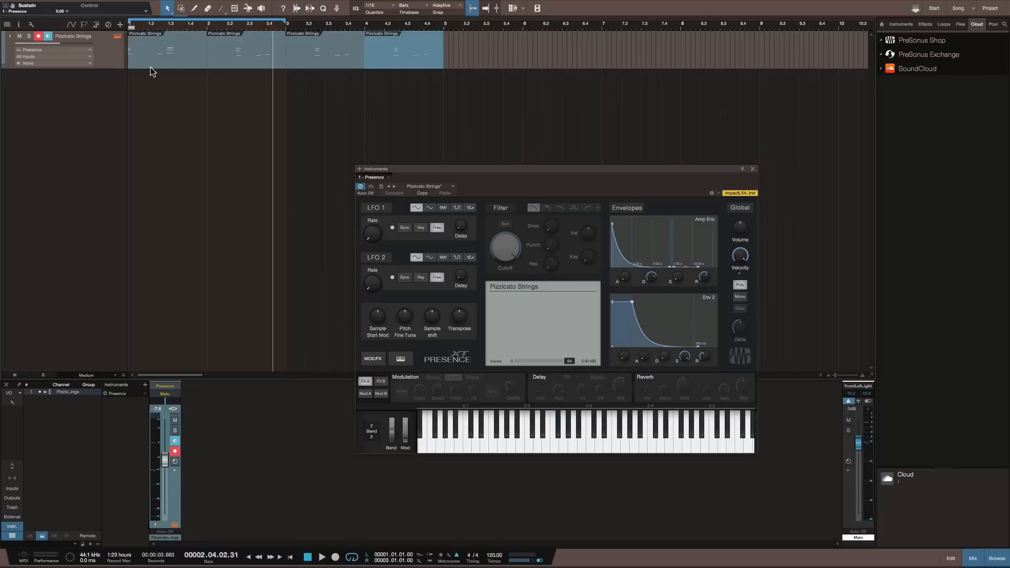
mouse_move(289, 21)
left_mouse_down()
mouse_move(427, 21)
mouse_move(445, 40)
left_mouse_up()
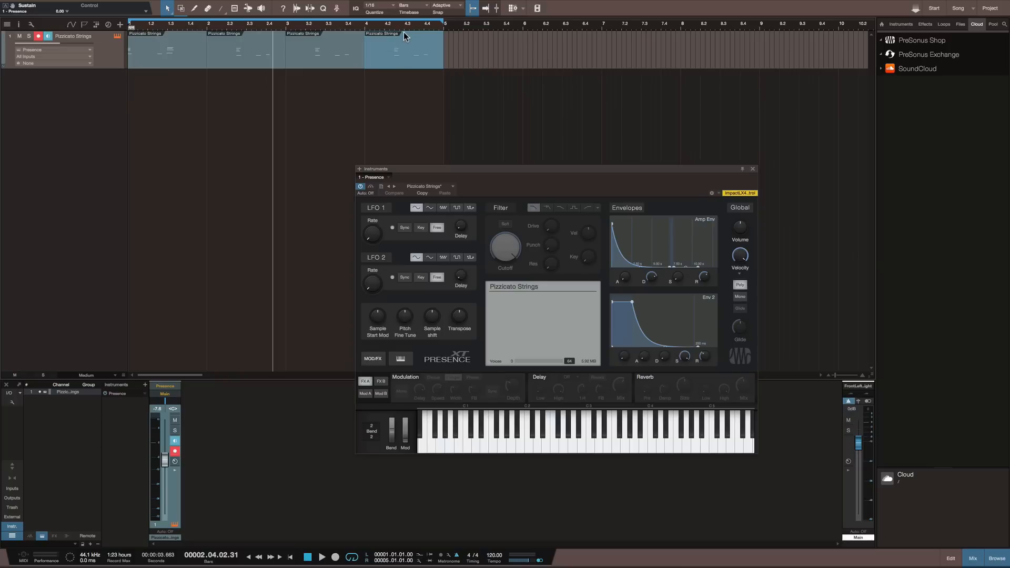
Duplicate the last Pizzicato Strings part four times to fill the track up to the start of bar 9
key("d")
key("d")
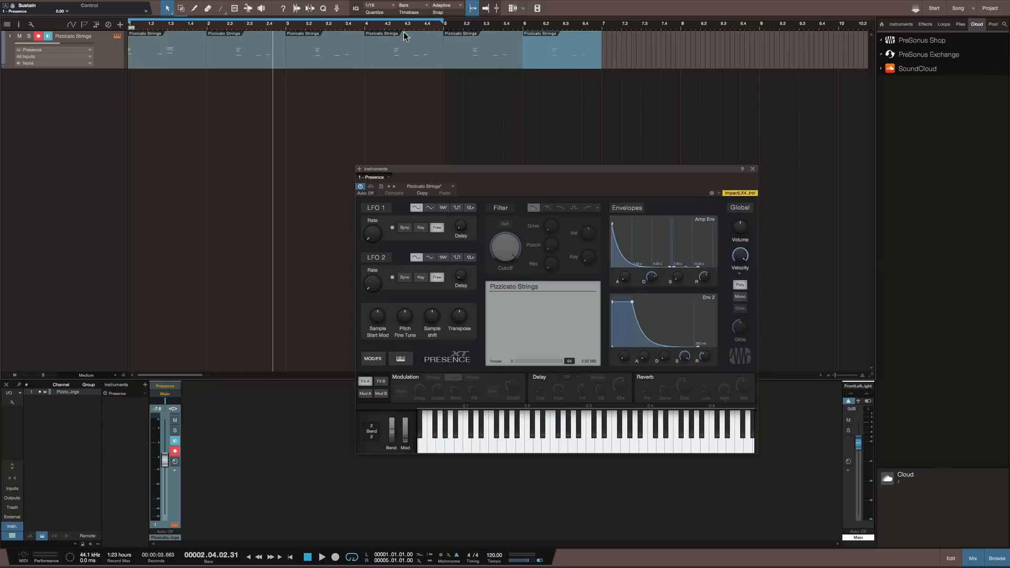
key("d")
key("d")
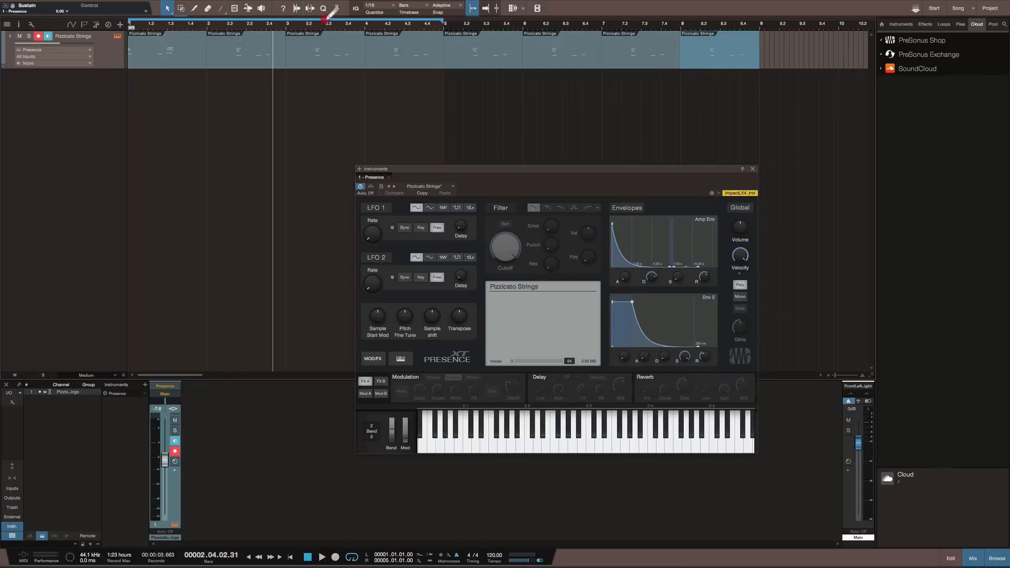
Set the loop range from bar 5 to bar 9 in the timeline
left_click_drag(326, 20, 429, 19)
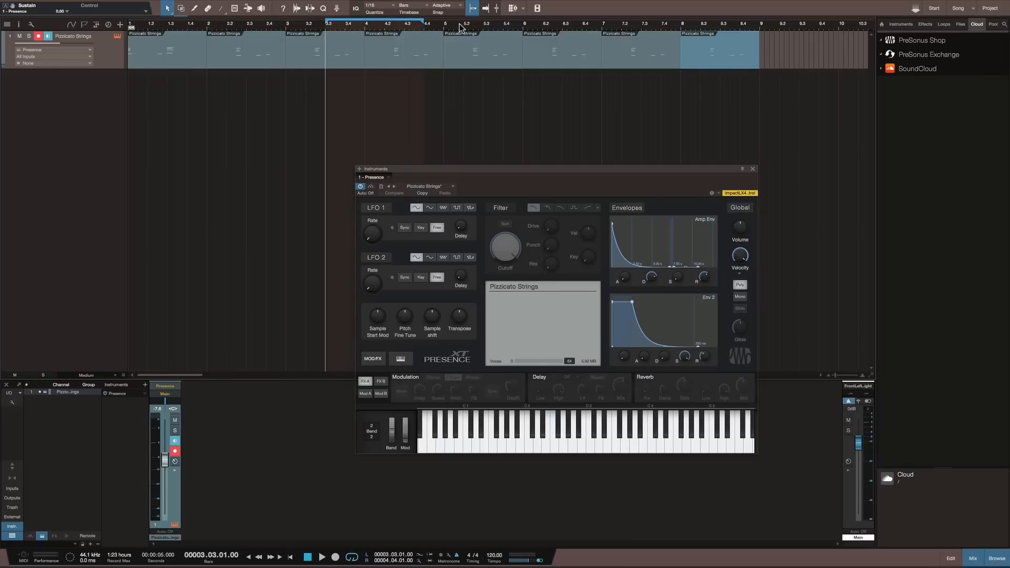
left_click_drag(445, 21, 763, 26)
mouse_move(652, 4)
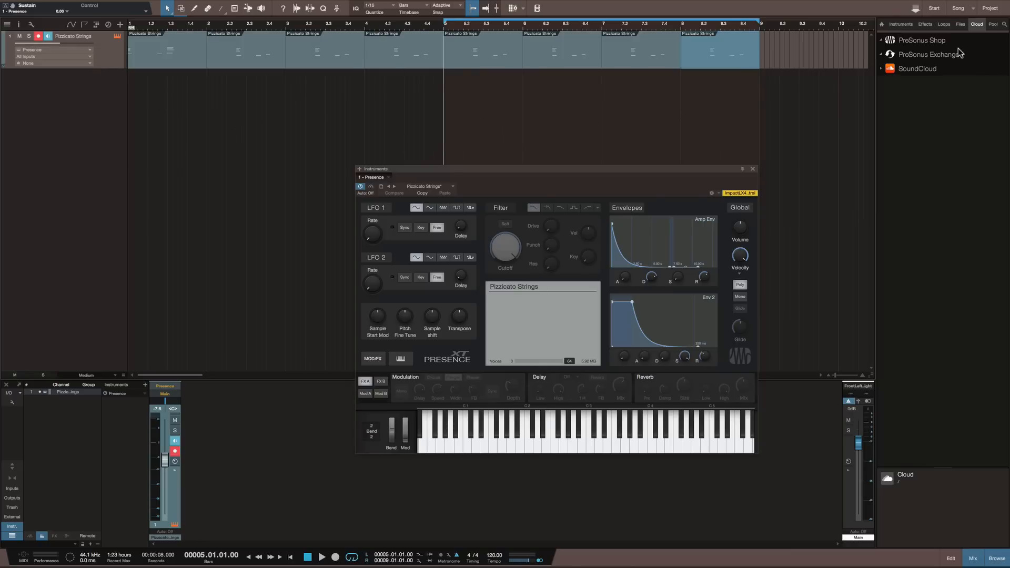
Look through the browser's Instruments, Pool, Files and Cloud content, expanding the PreSonus Shop's Add-Ons list
left_click(901, 24)
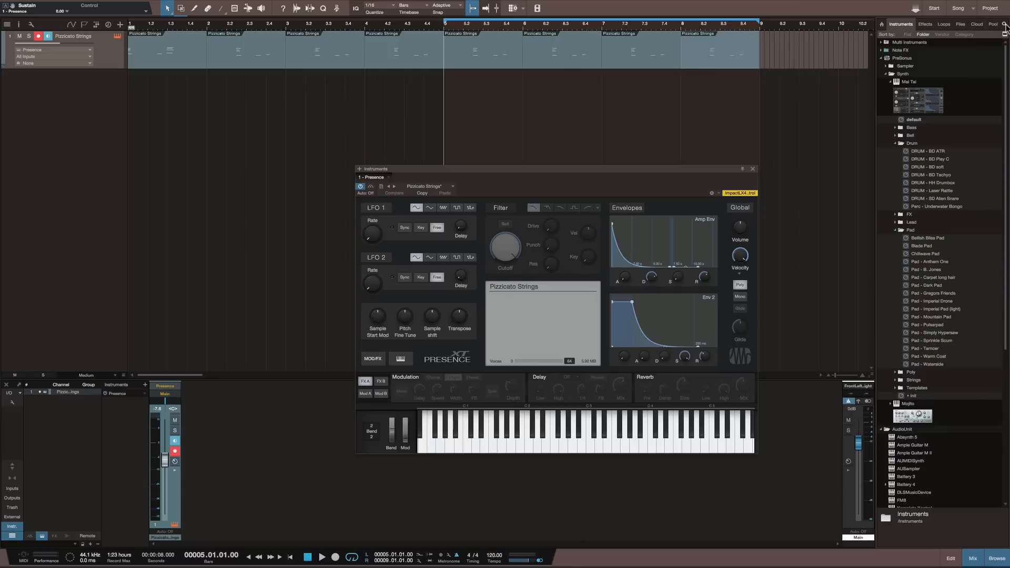
left_click(994, 24)
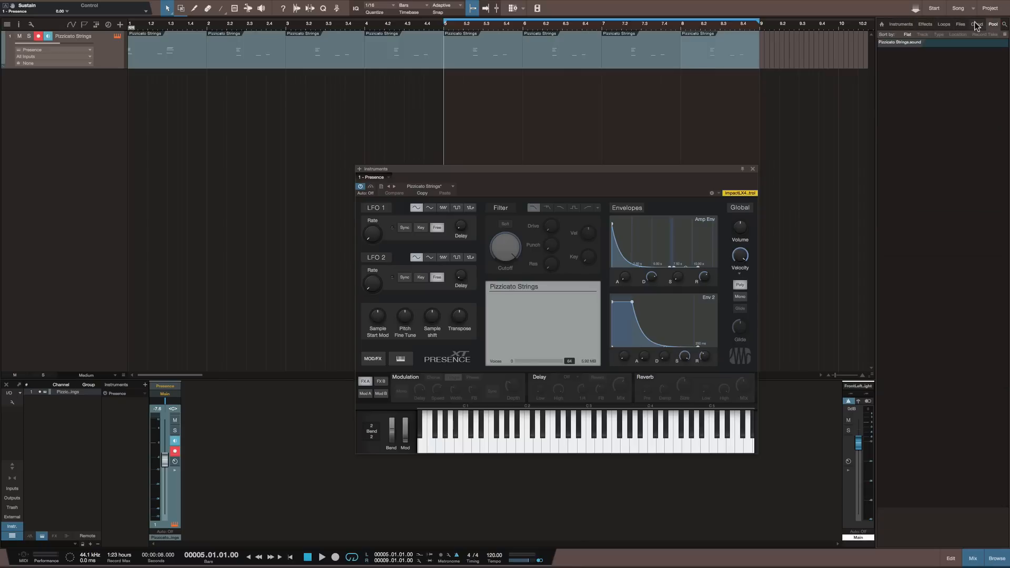
left_click(978, 25)
left_click(960, 25)
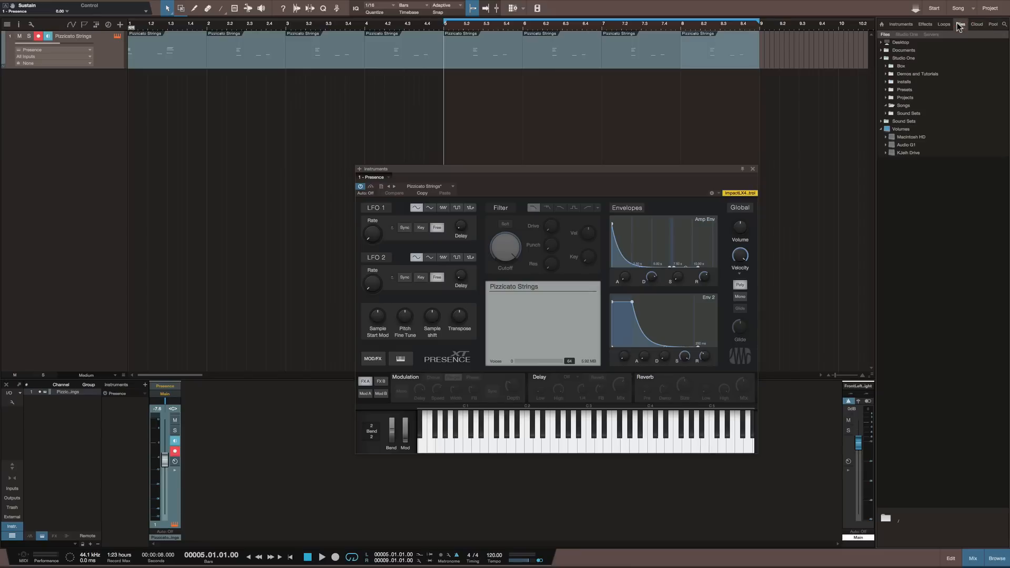
left_click(977, 25)
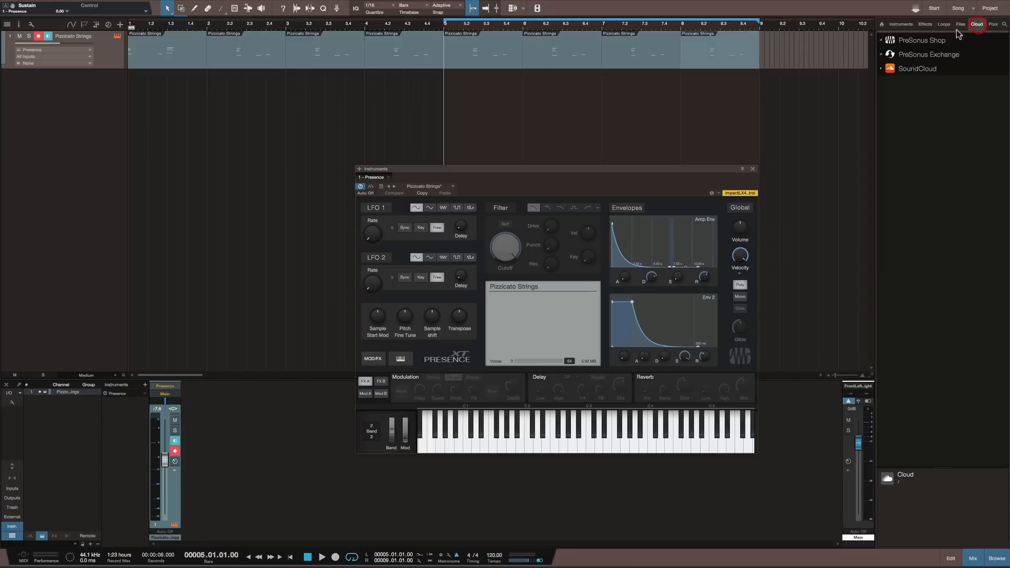
left_click(889, 42)
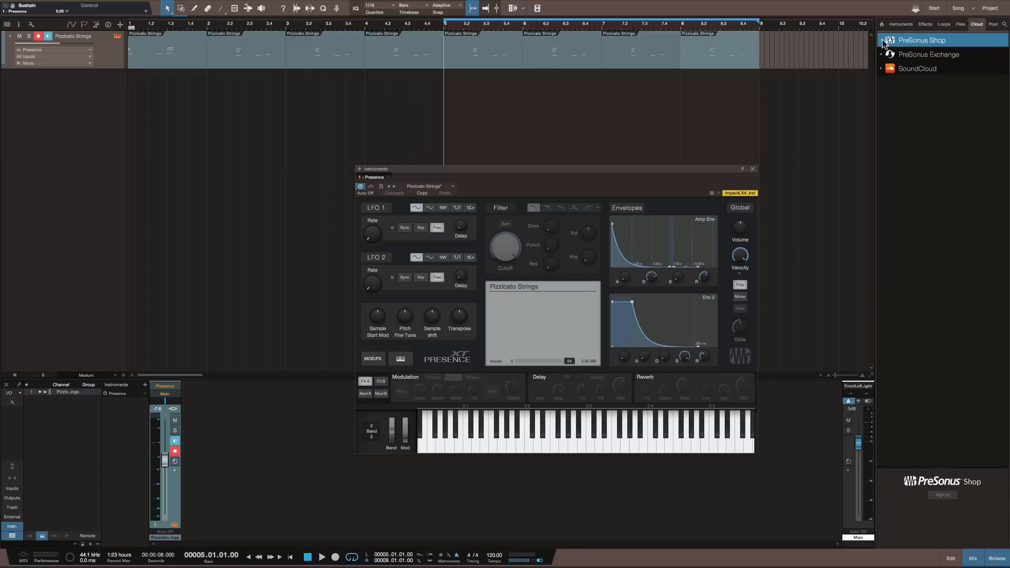
left_click(881, 40)
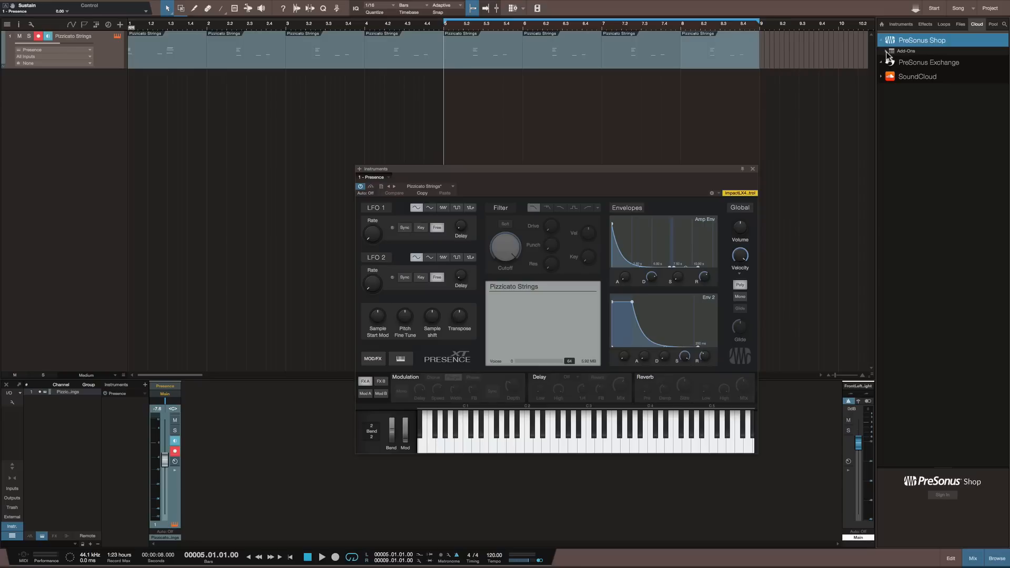
left_click(886, 51)
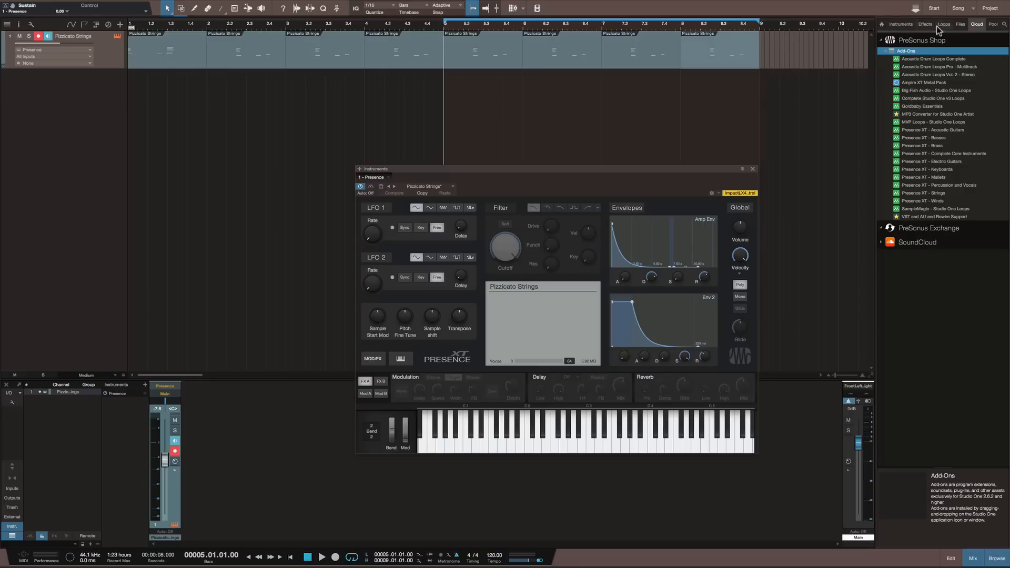
Look through the browser's files and effects, show the effects search, and return to the Instruments list
left_click(960, 24)
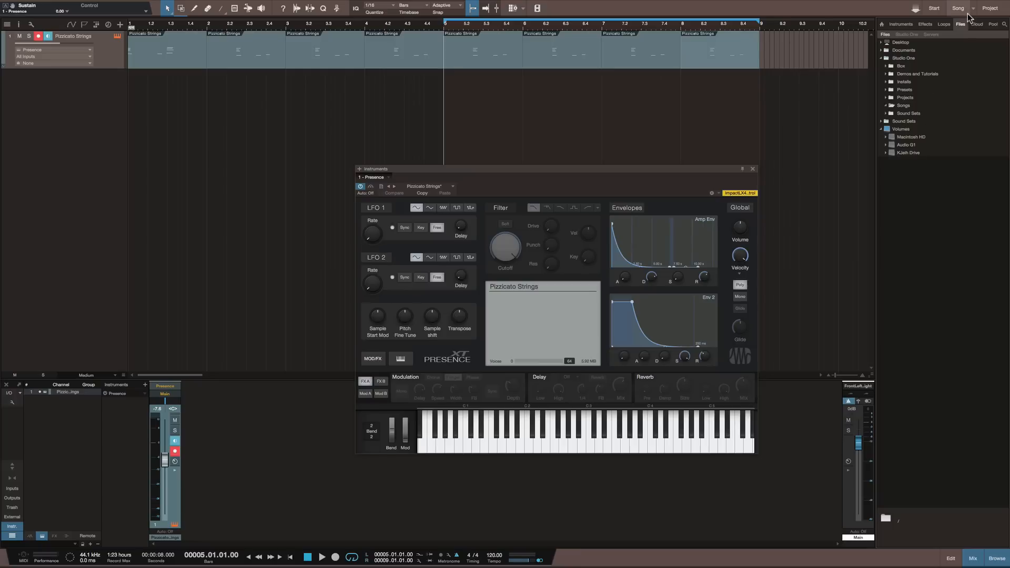
left_click(926, 24)
left_click(910, 26)
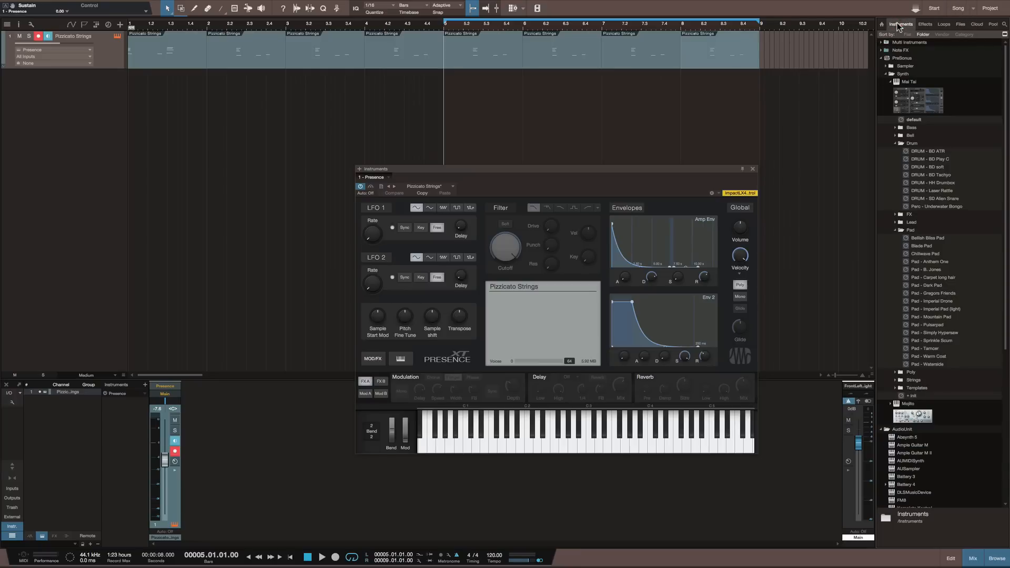
left_click(925, 24)
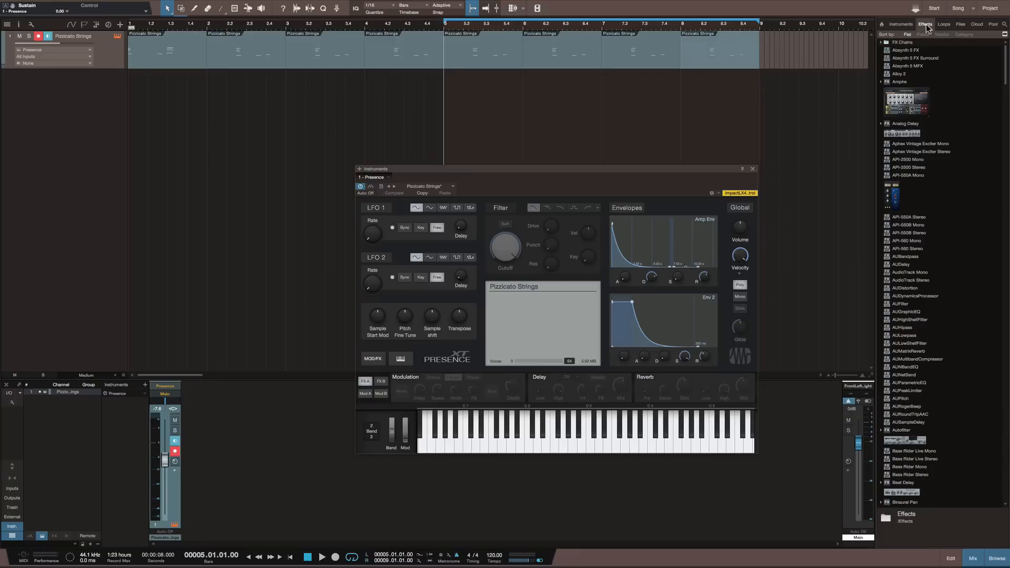
left_click(1005, 24)
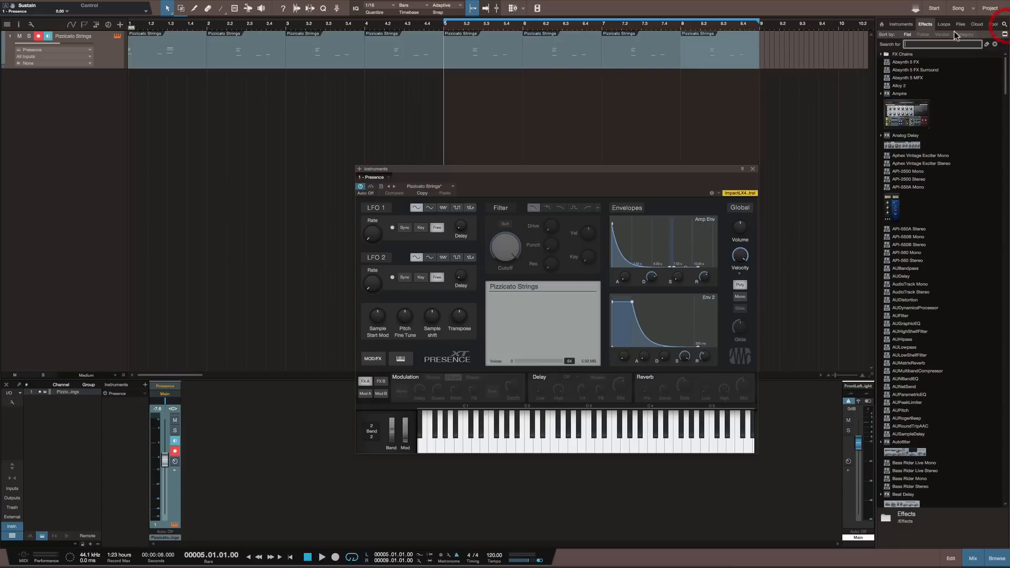
left_click(901, 25)
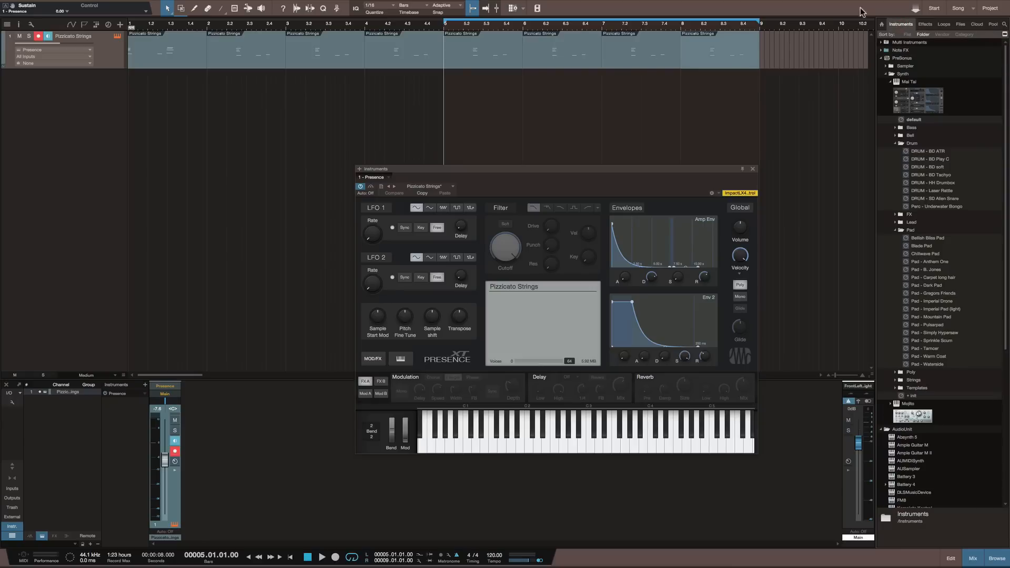
Play the looped section from bar 5, and delete the duplicated Pizzicato Strings parts from bar 3 onward
key("space")
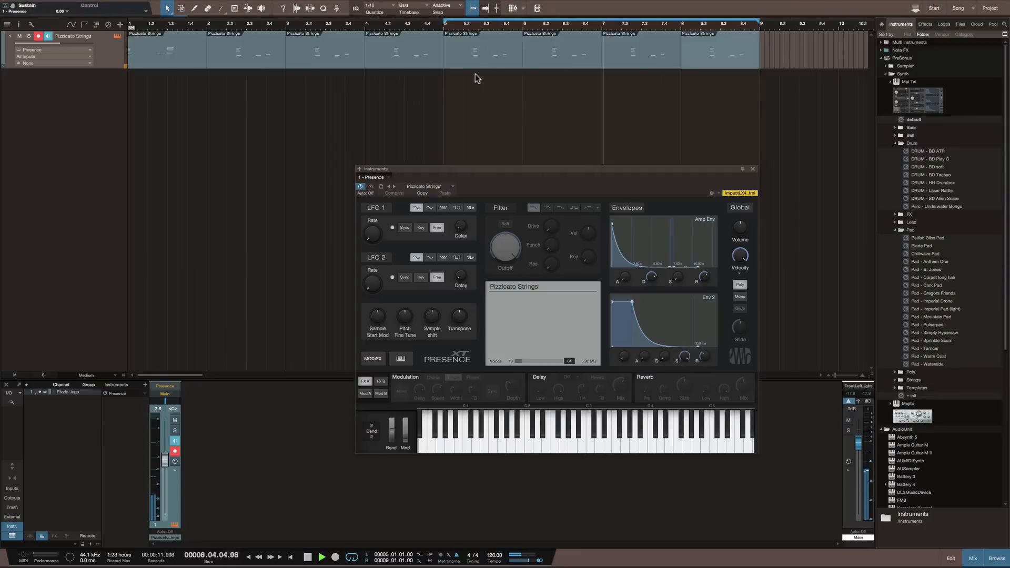
key("space")
key("Delete")
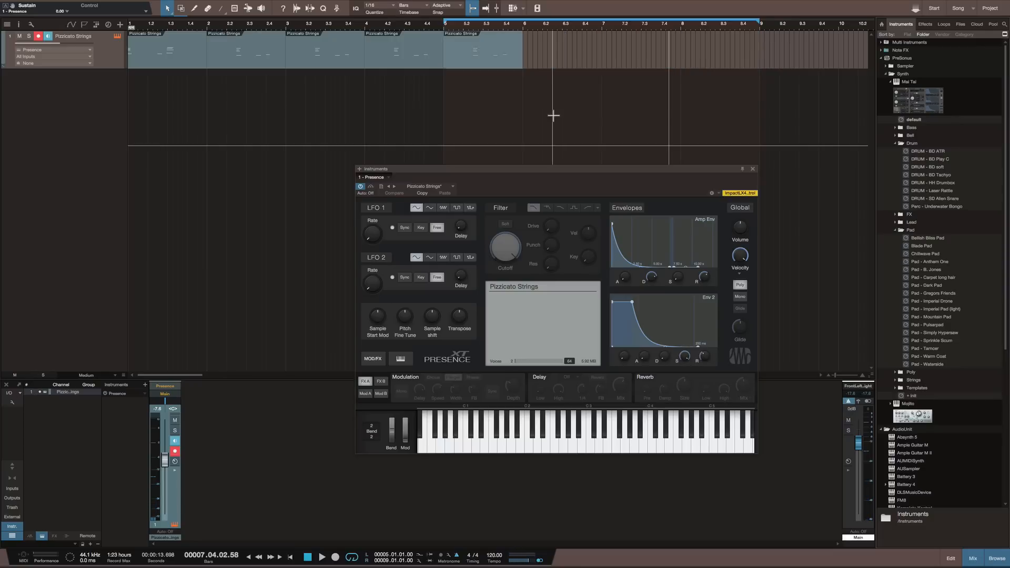
key("Delete")
key("Delete")
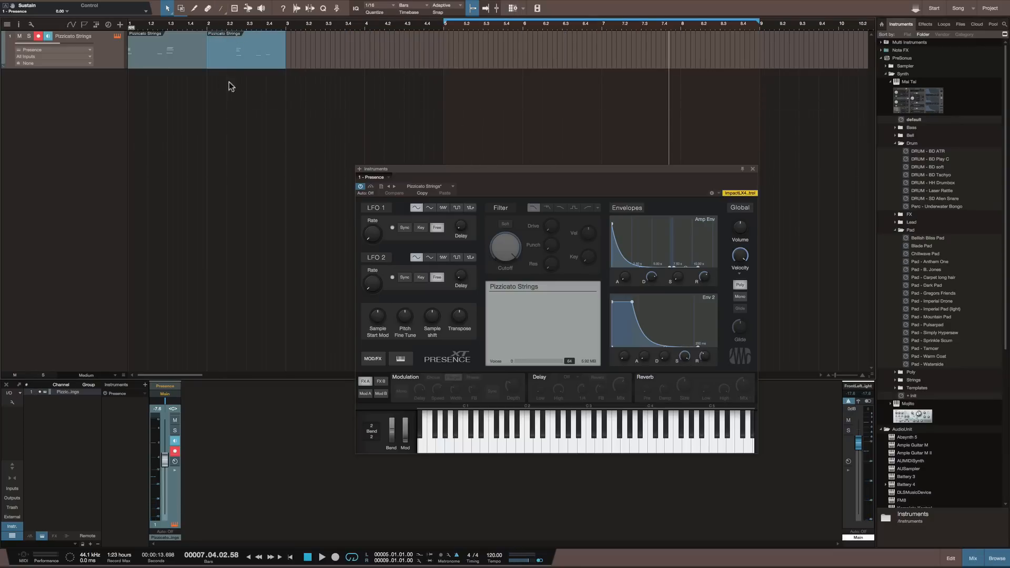
left_click(256, 90)
left_click(232, 39)
left_click_drag(311, 41, 207, 38)
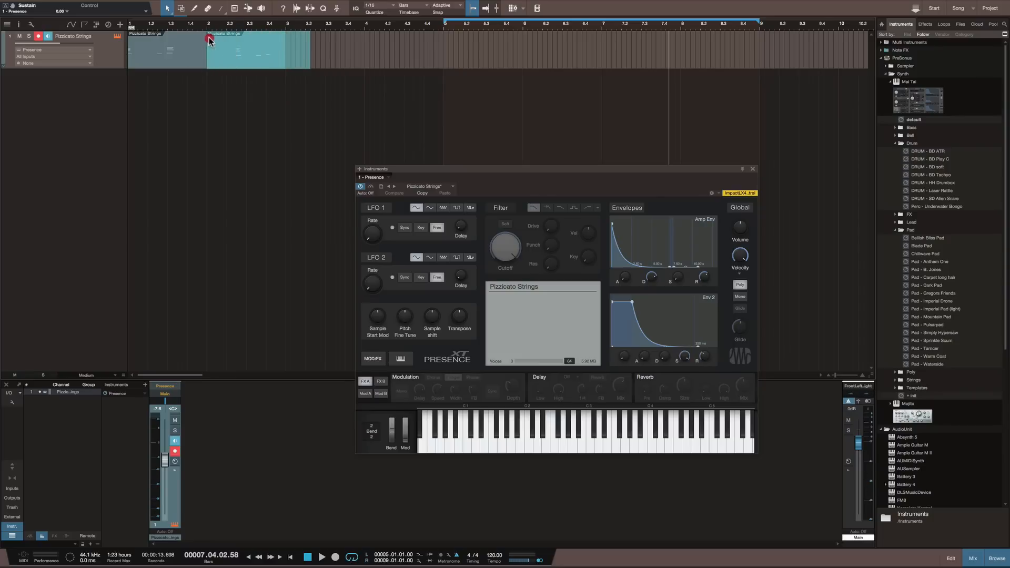
left_click(222, 53)
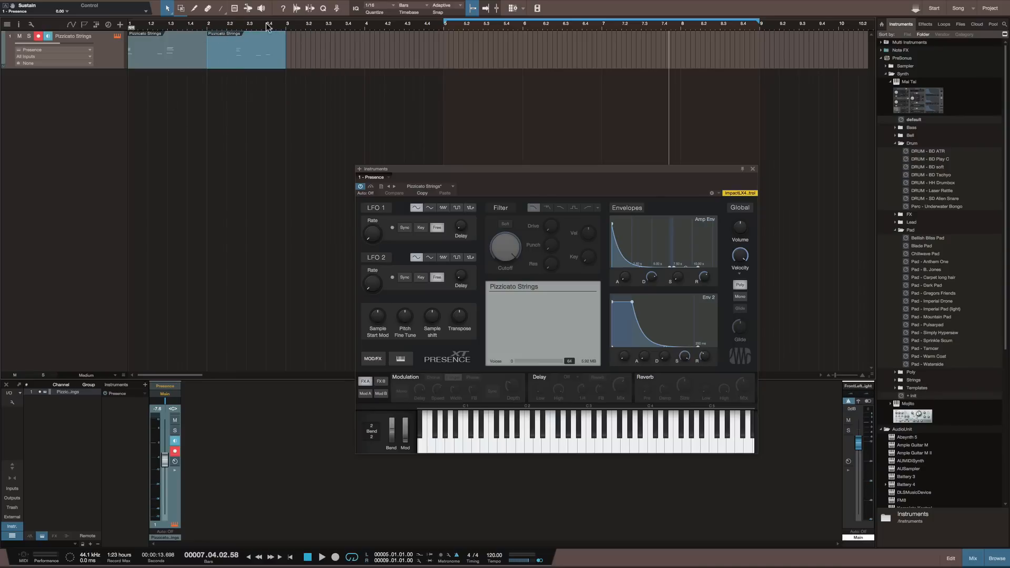
right_click(246, 41)
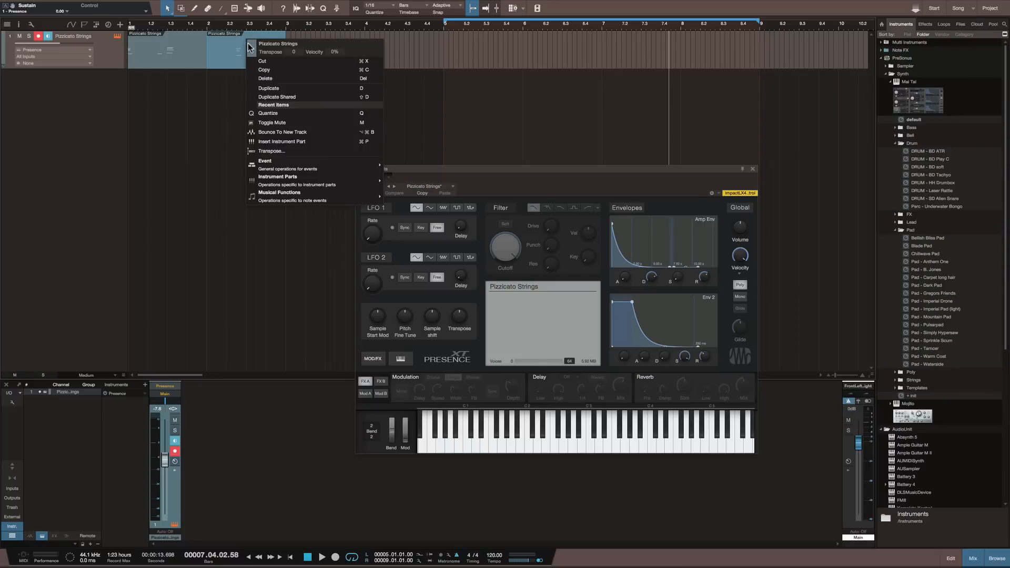
left_click(156, 104)
Select both remaining Pizzicato Strings parts and merge them into one with Merge Events
left_click_drag(315, 40, 191, 43)
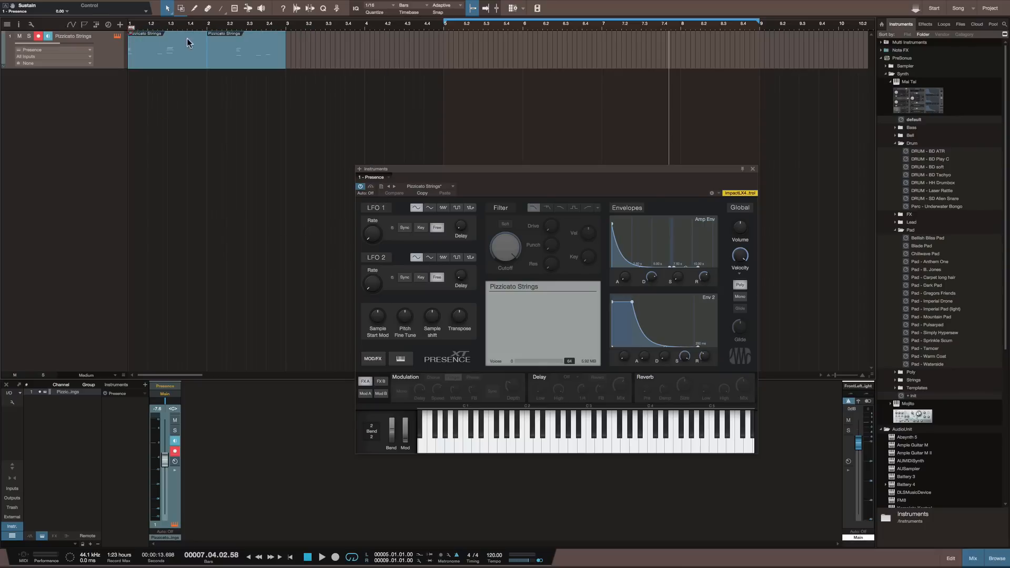
right_click(225, 37)
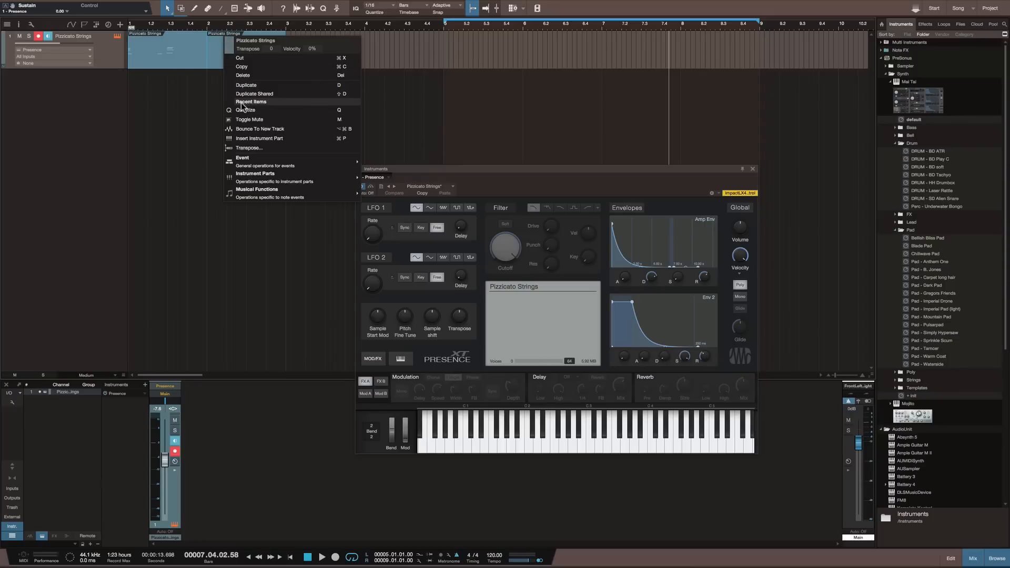
mouse_move(268, 158)
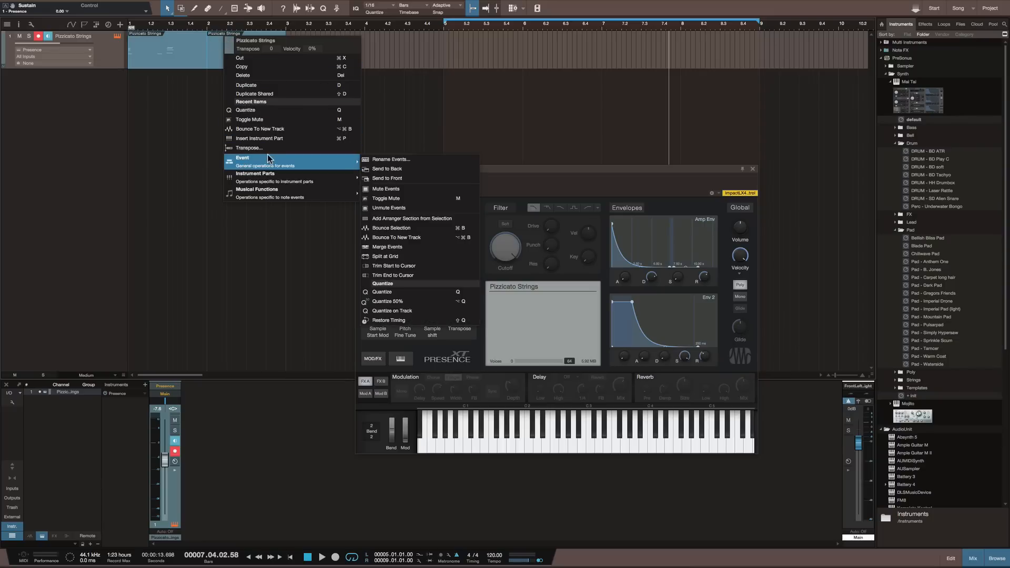
left_click(375, 248)
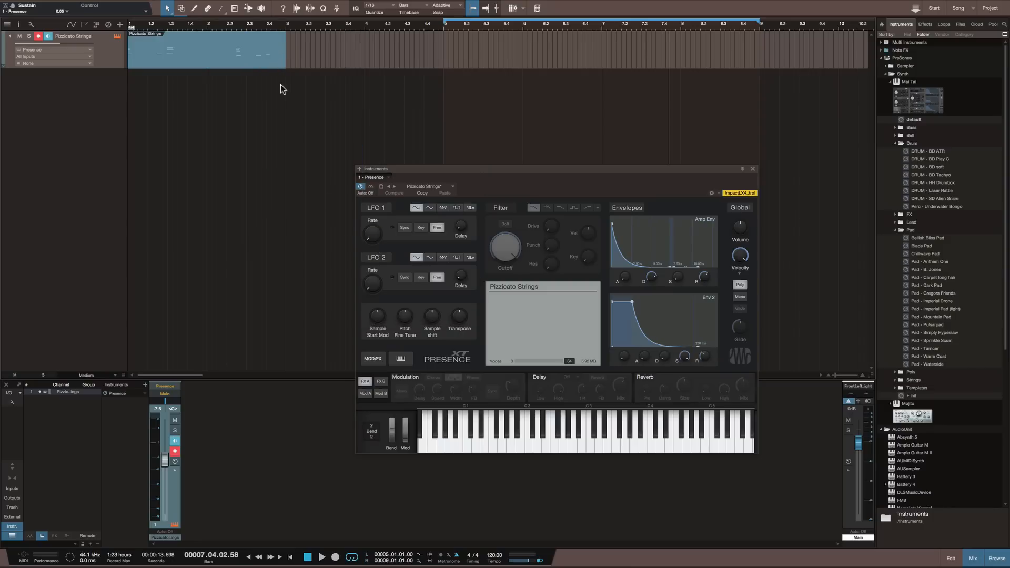
Show the Merge Events command among the event operations for the merged Pizzicato Strings part
left_click(236, 110)
right_click(208, 38)
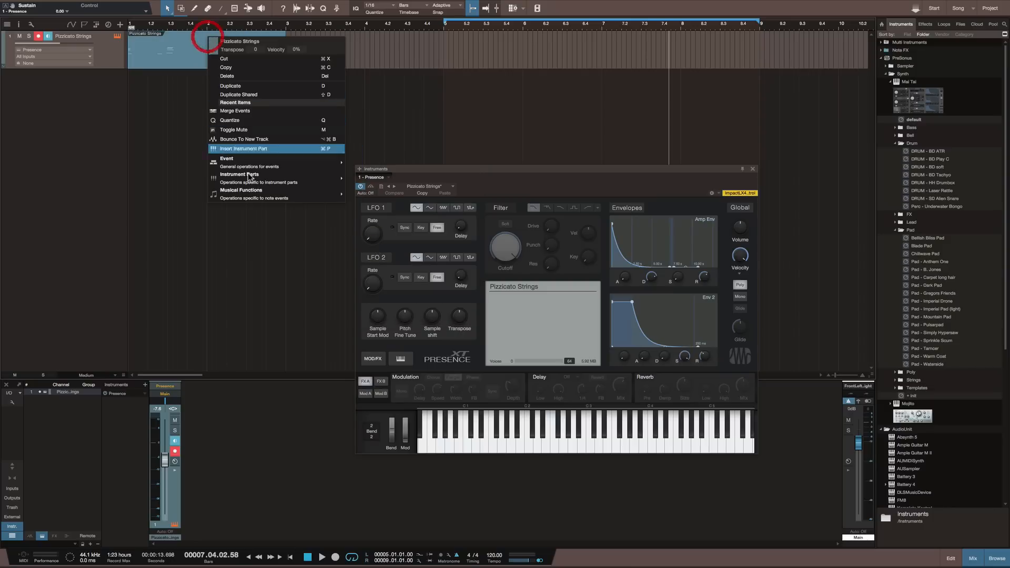
mouse_move(261, 164)
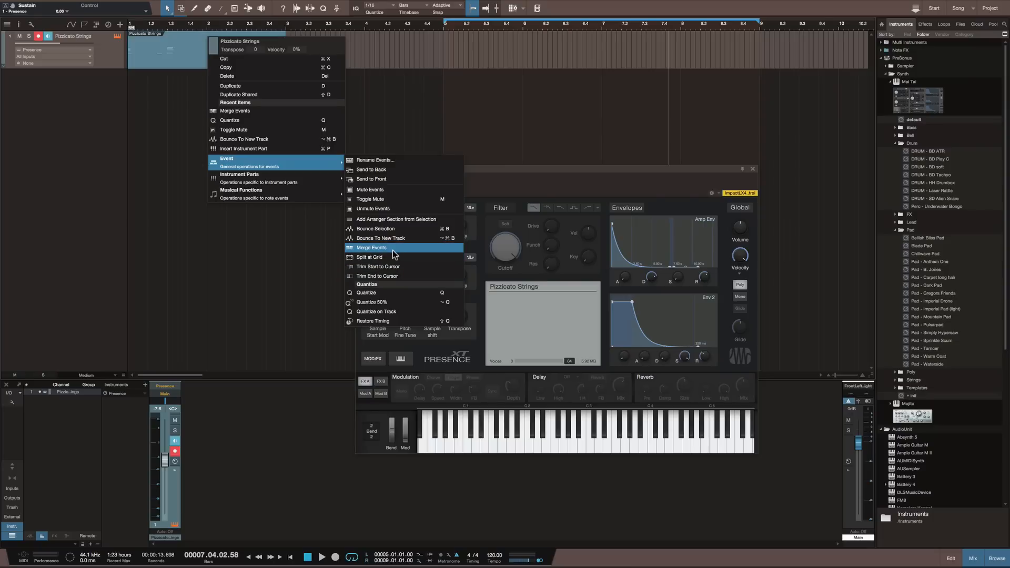
left_click(317, 245)
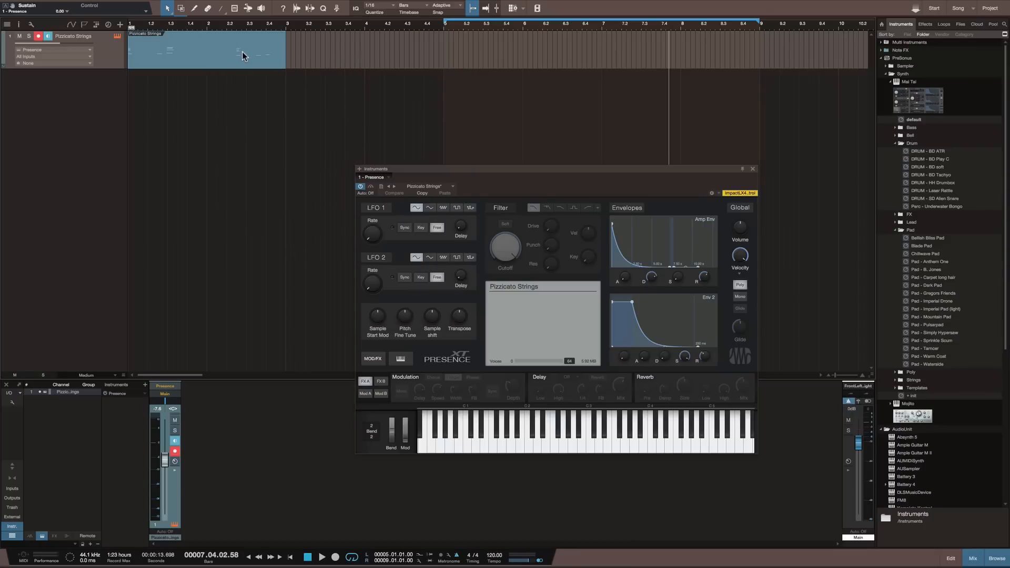
Duplicate the merged Pizzicato Strings part three times to fill the track up to bar 9, and play the looped section
key("d")
key("d")
key("d")
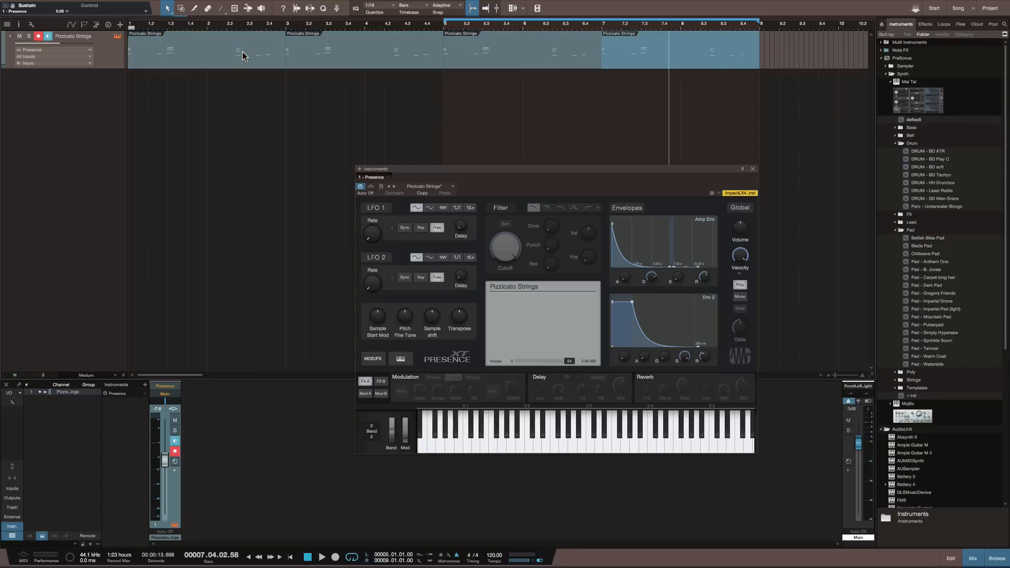
key("space")
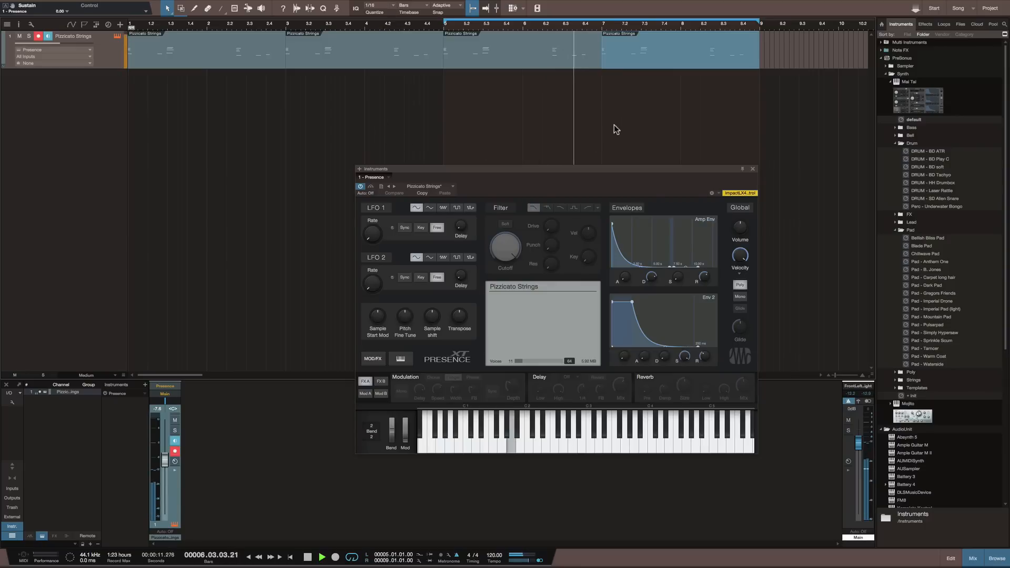
left_click(438, 100)
key("space")
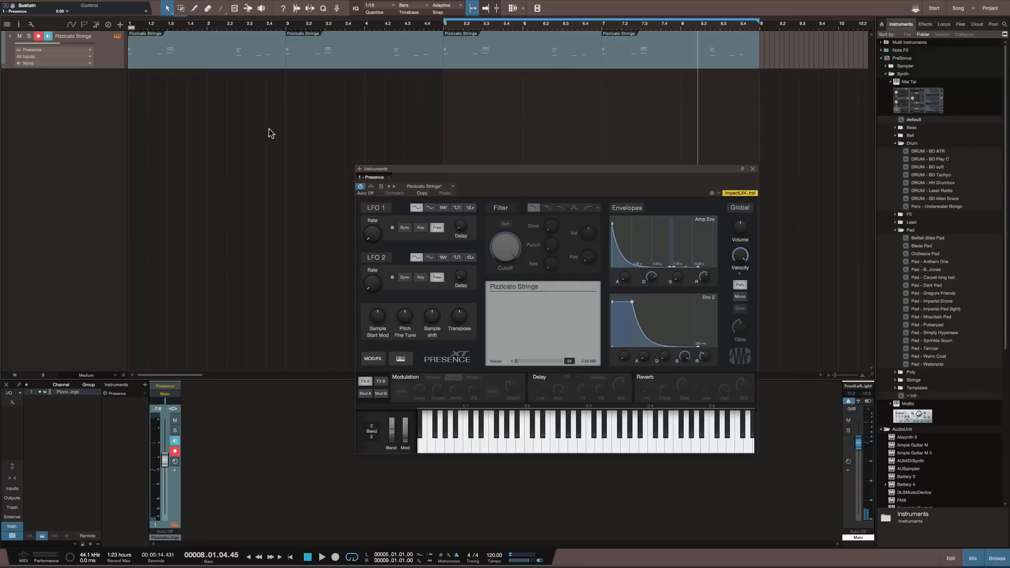
Show the browser's Loops content, expand the EDM style, and preview the edm_drm128_force_stp loop
left_click(944, 24)
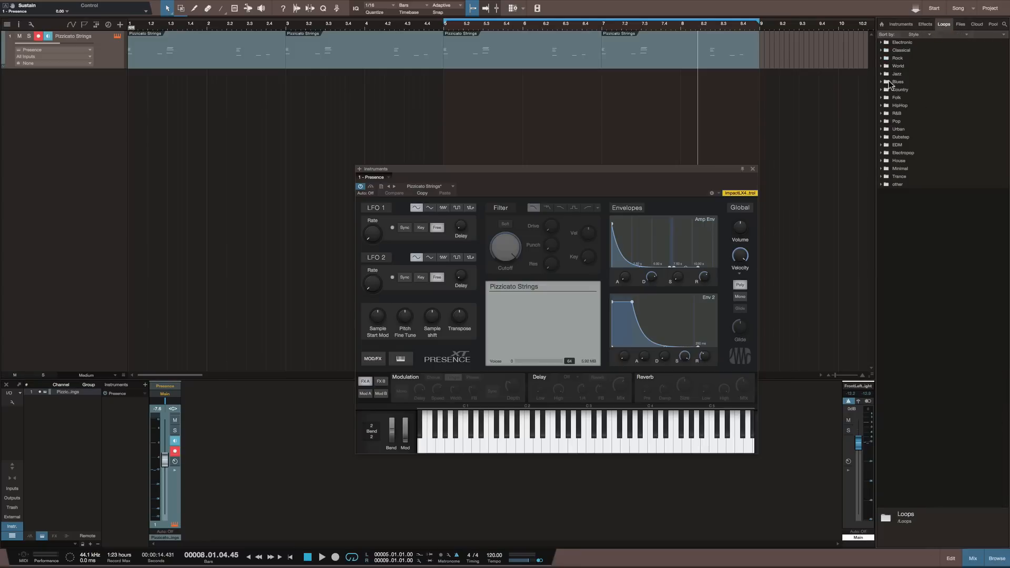
left_click(883, 146)
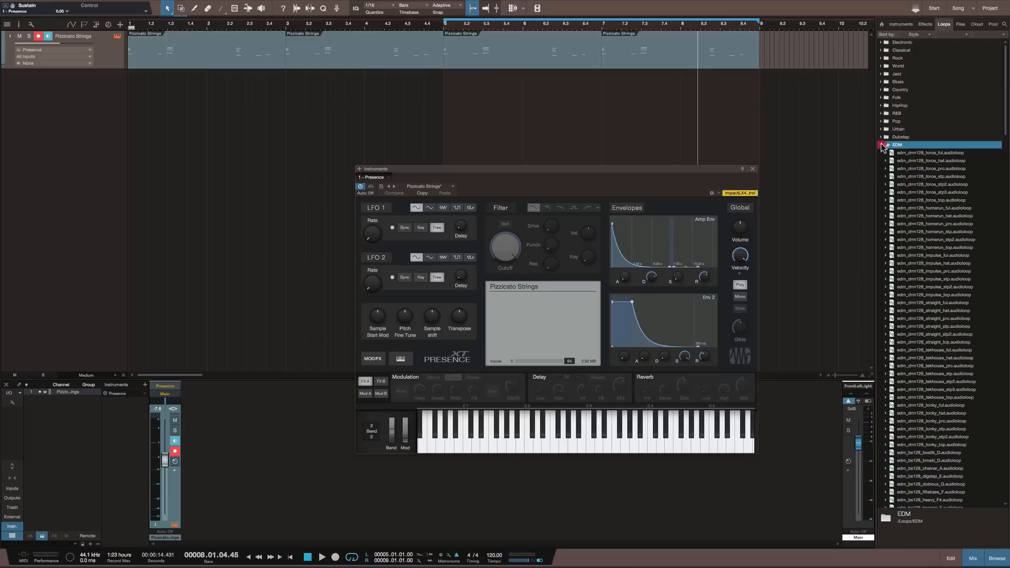
left_click(898, 176)
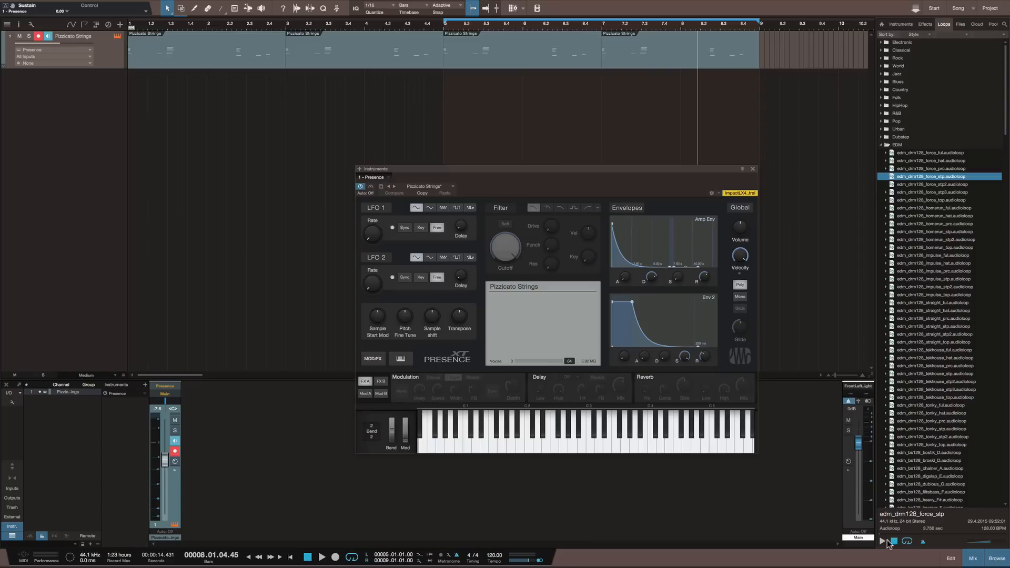
left_click(883, 542)
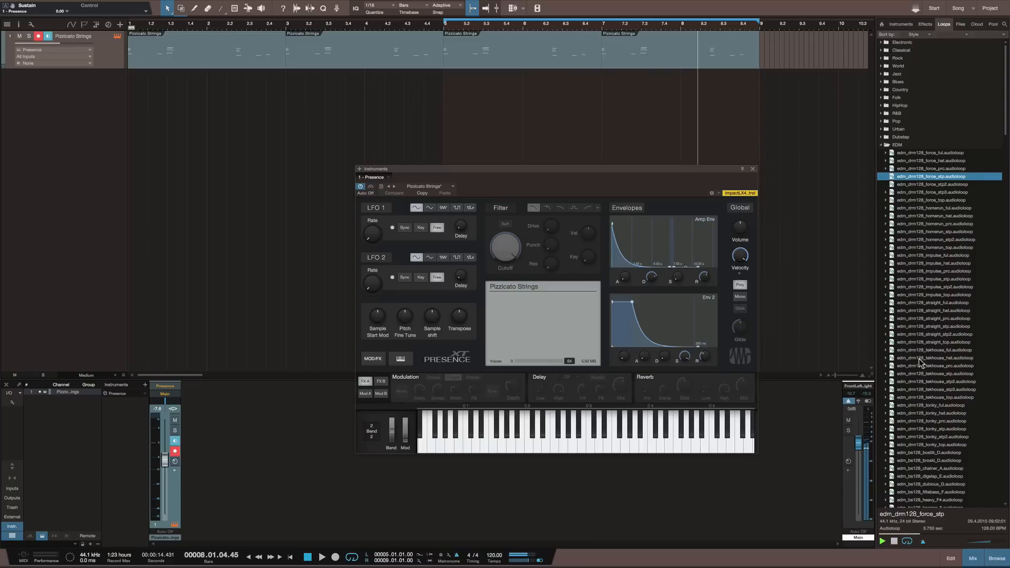
Audition further EDM drum loops, including force_stp2, homerun_ful, impulse_stp2 and straight_prc
left_click(906, 185)
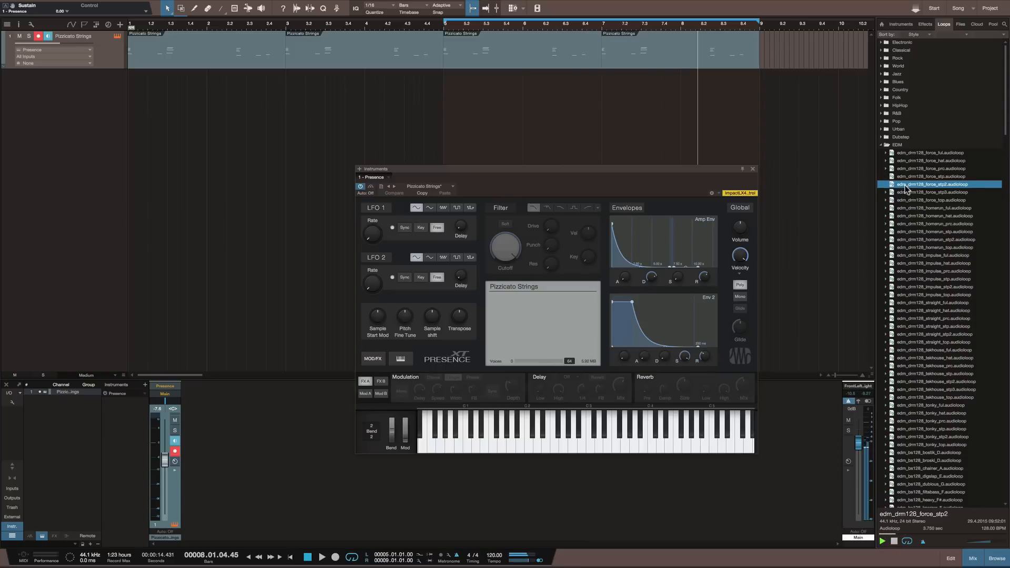
left_click(886, 194)
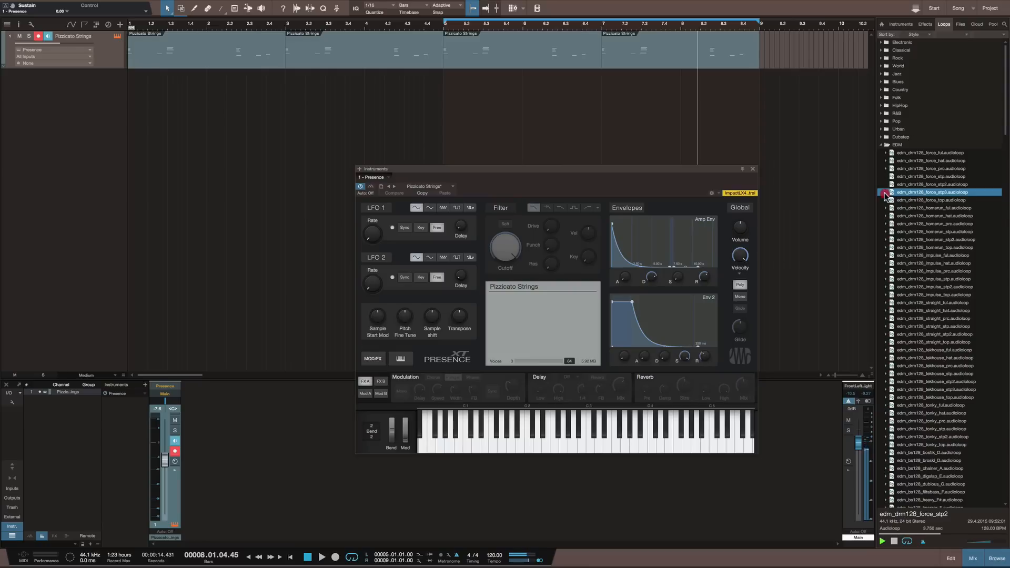
left_click(908, 209)
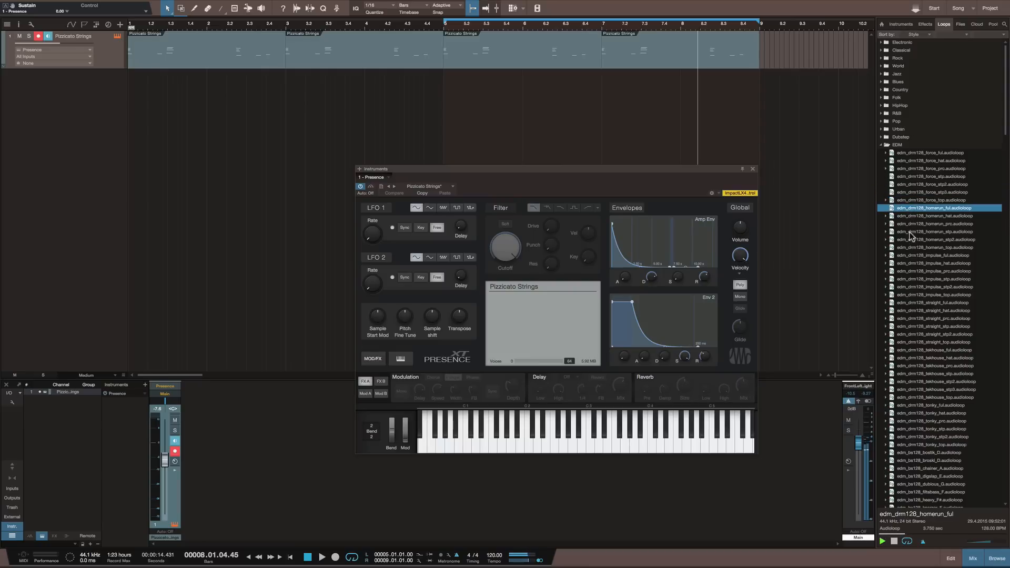
left_click(909, 231)
left_click(909, 287)
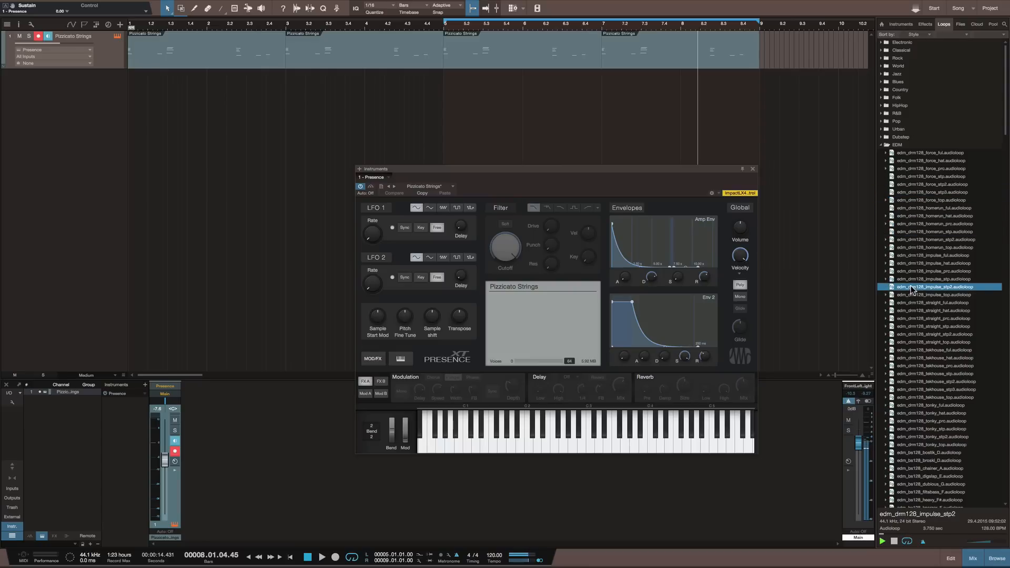
left_click(929, 318)
scroll(930, 316, "down", 9)
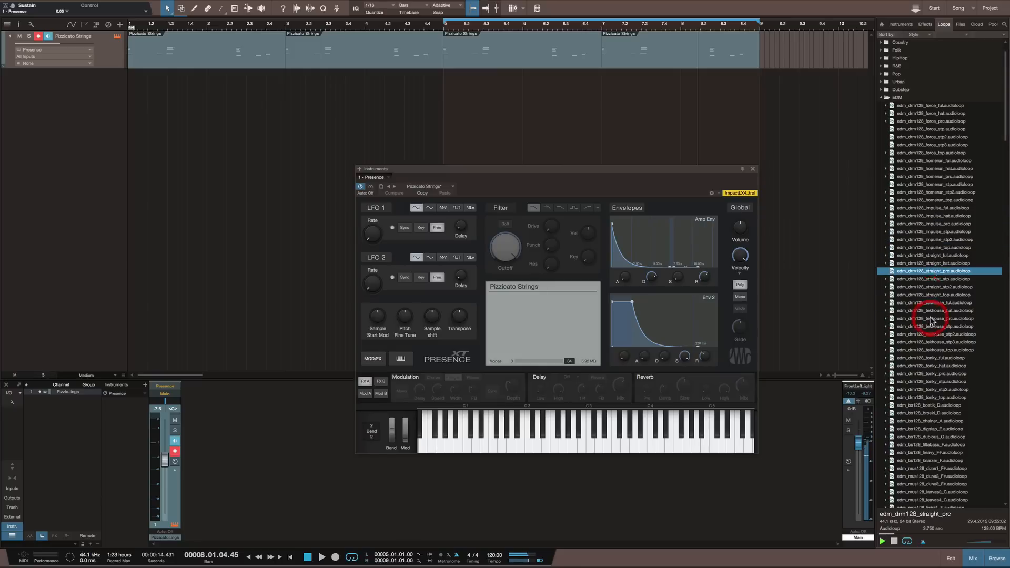
Audition more EDM content, from the tonky_hat and spaced2_G loops to one-shots such as edm_perc_lowtom and the sm101_tfx_falling_1bar_03 effect
left_click(925, 205)
scroll(925, 210, "down", 9)
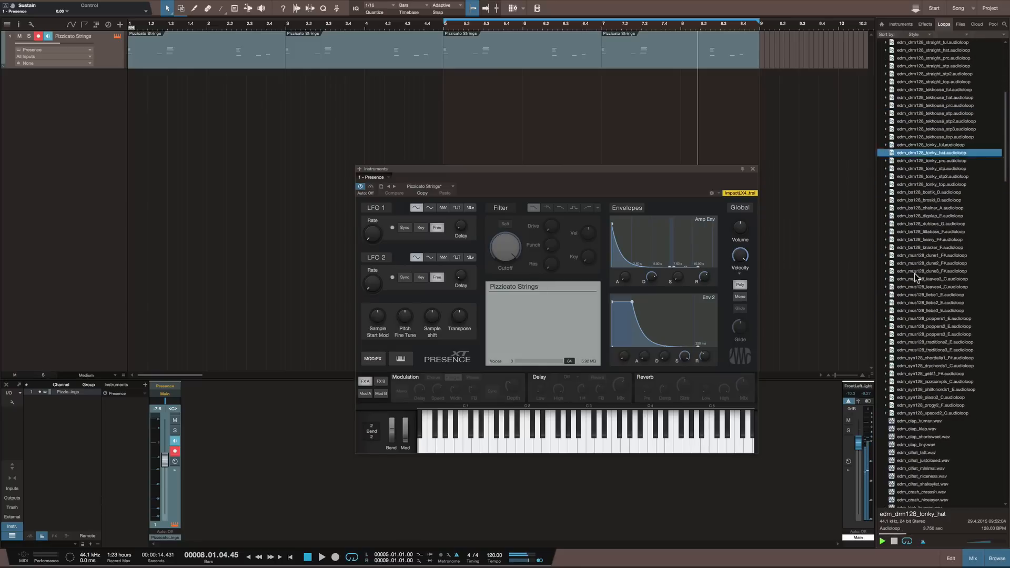
left_click(919, 255)
scroll(921, 258, "down", 7)
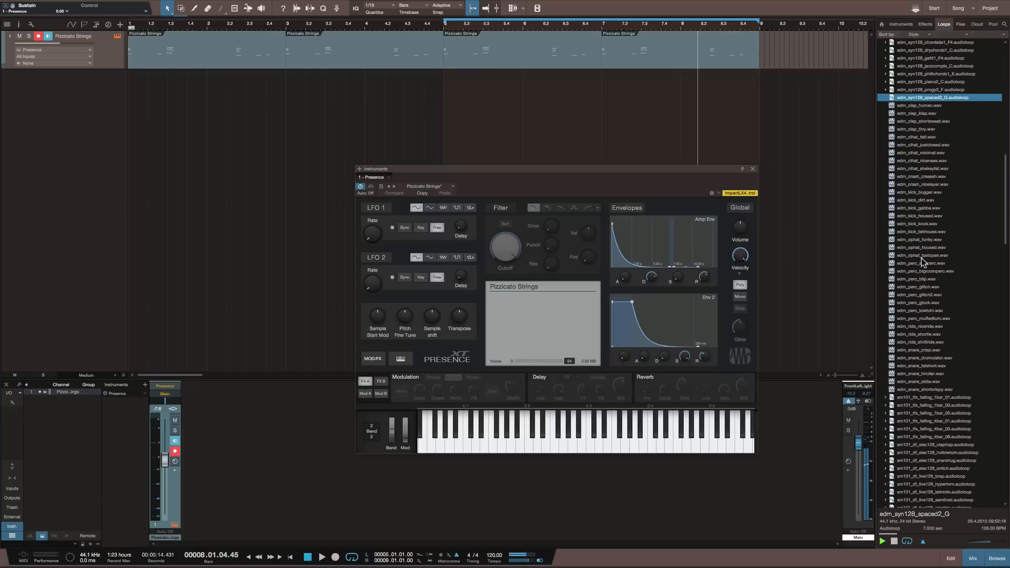
left_click(922, 240)
left_click(926, 311)
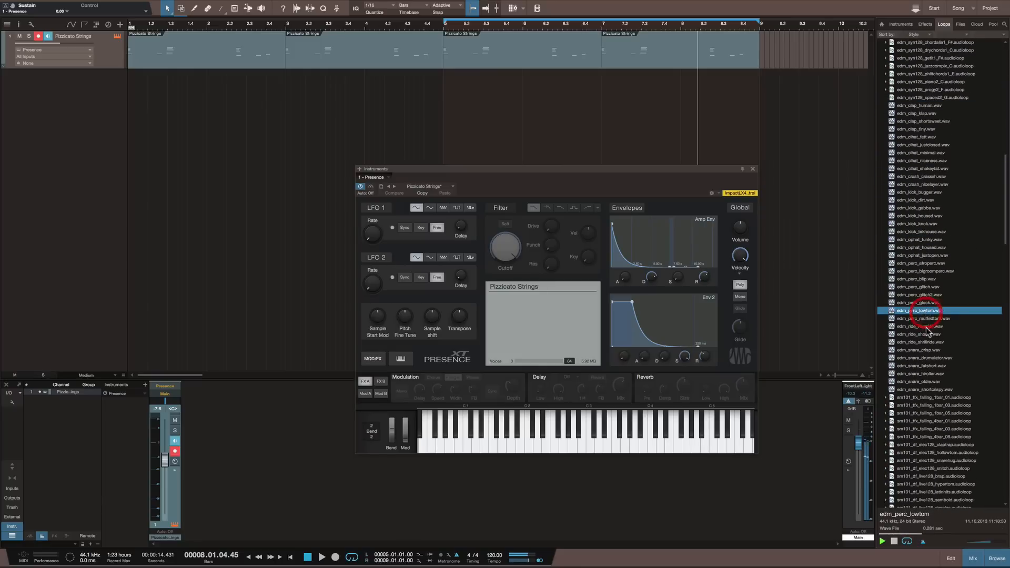
left_click(931, 374)
left_click(924, 405)
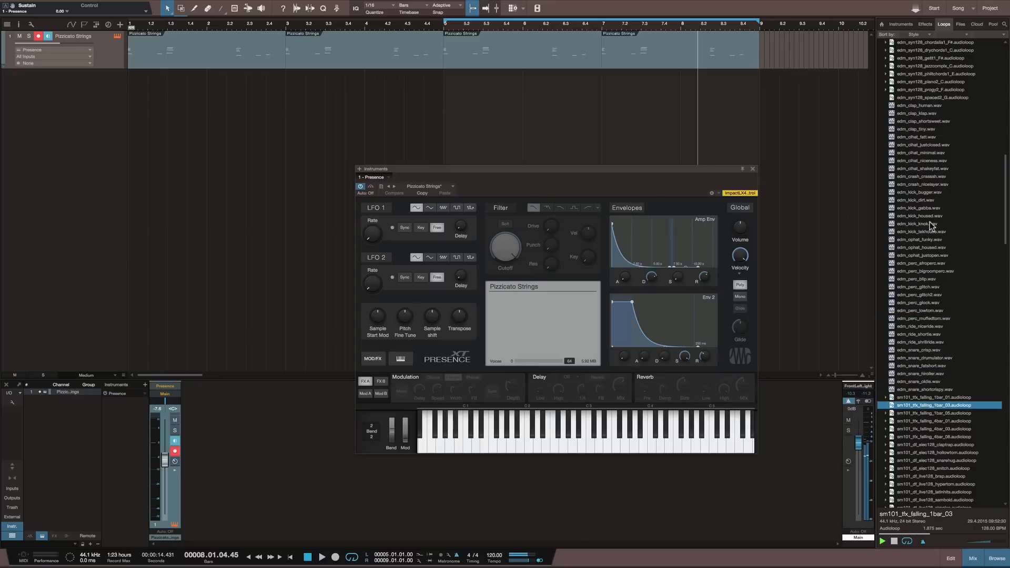
scroll(930, 222, "up", 20)
scroll(930, 222, "up", 1)
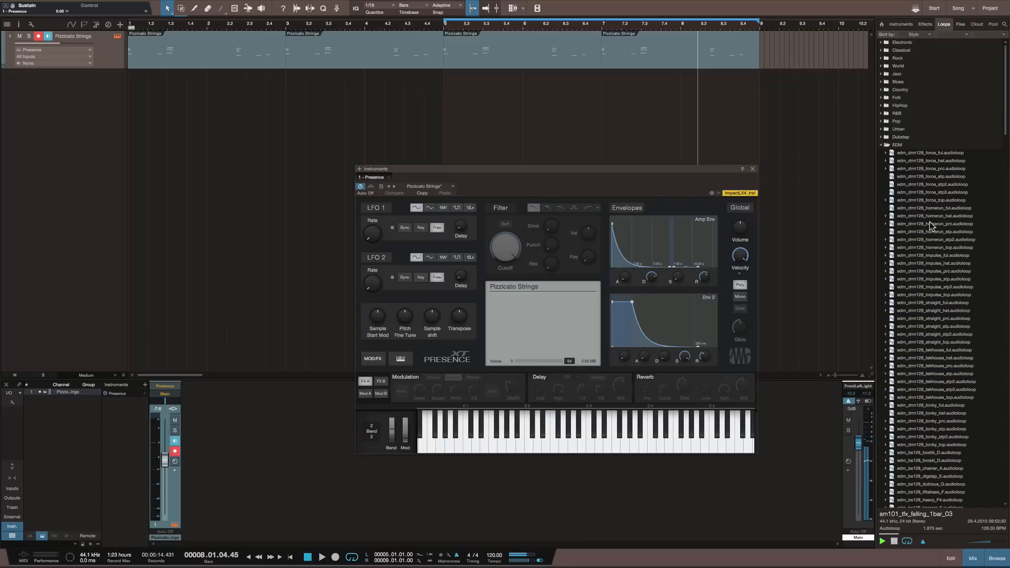
Expand the Dubstep style and audition its injury_strp, live_strp, live_top and nizzle drum loops
double_click(906, 137)
left_click(909, 153)
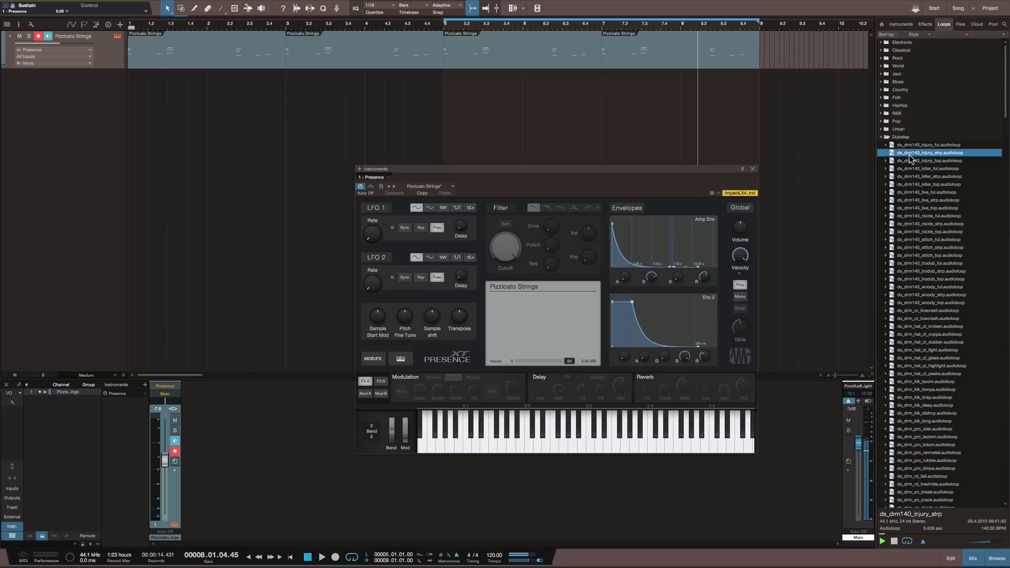
left_click(919, 199)
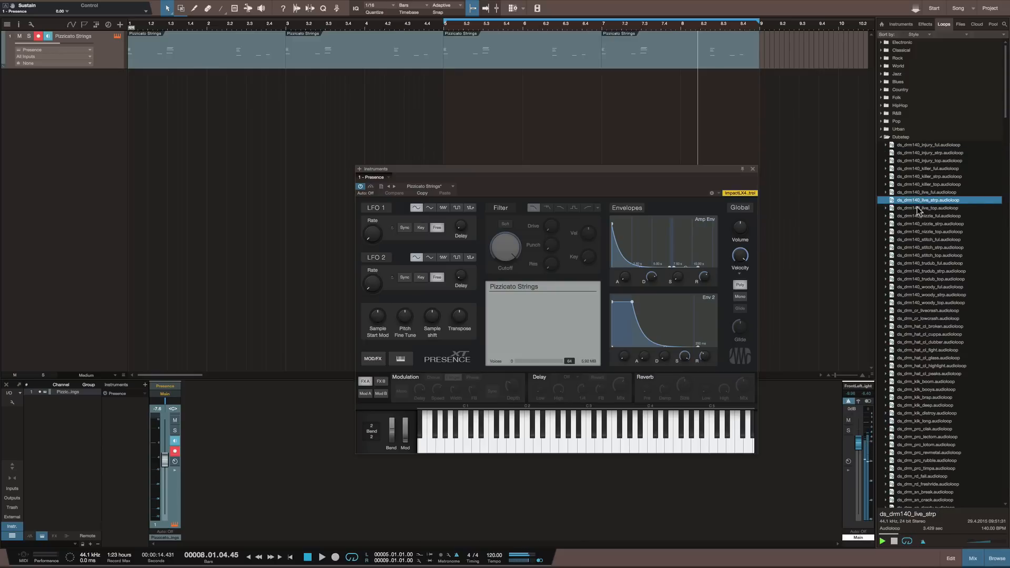
left_click(918, 209)
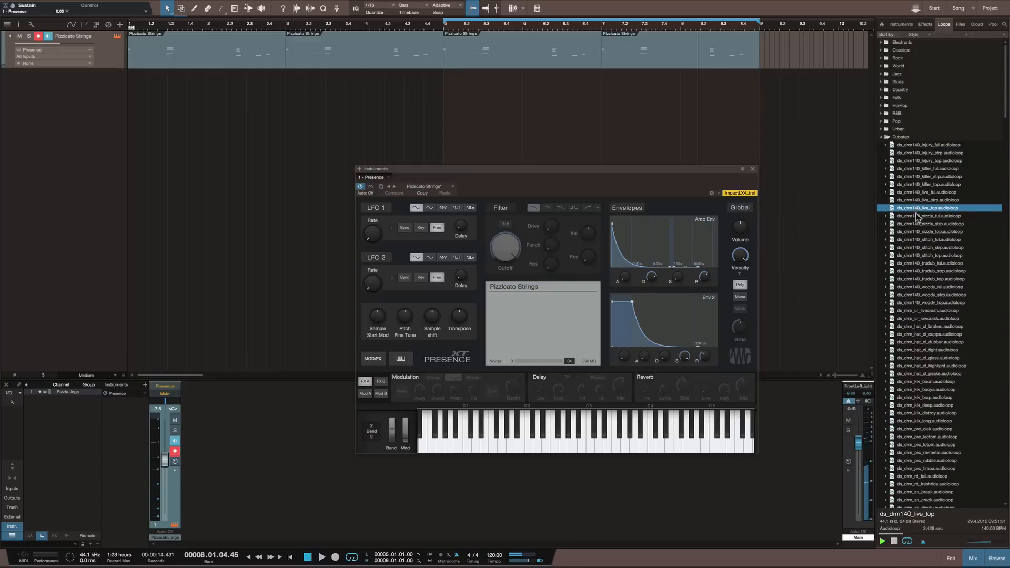
left_click(918, 217)
left_click(915, 223)
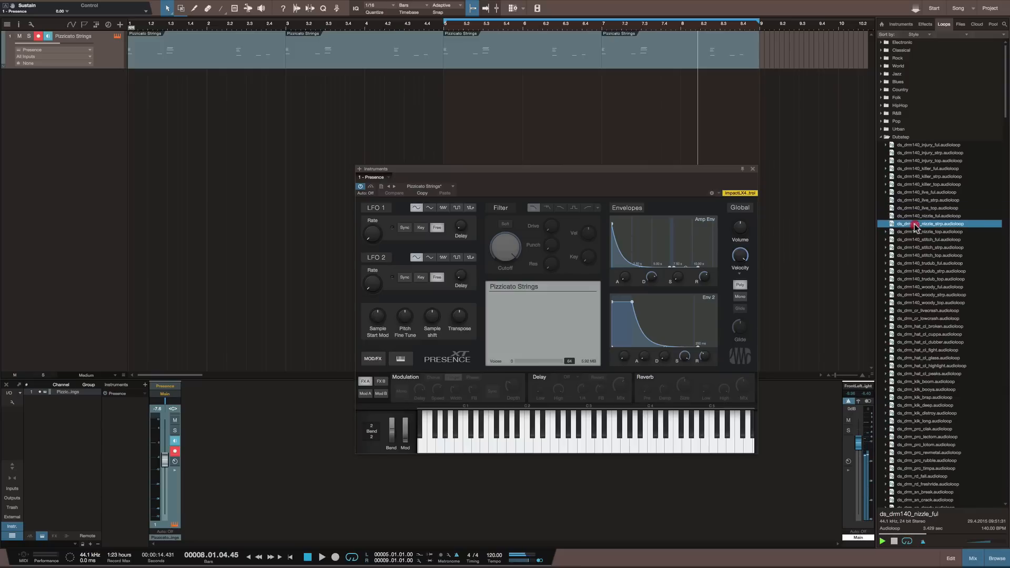
key("Down")
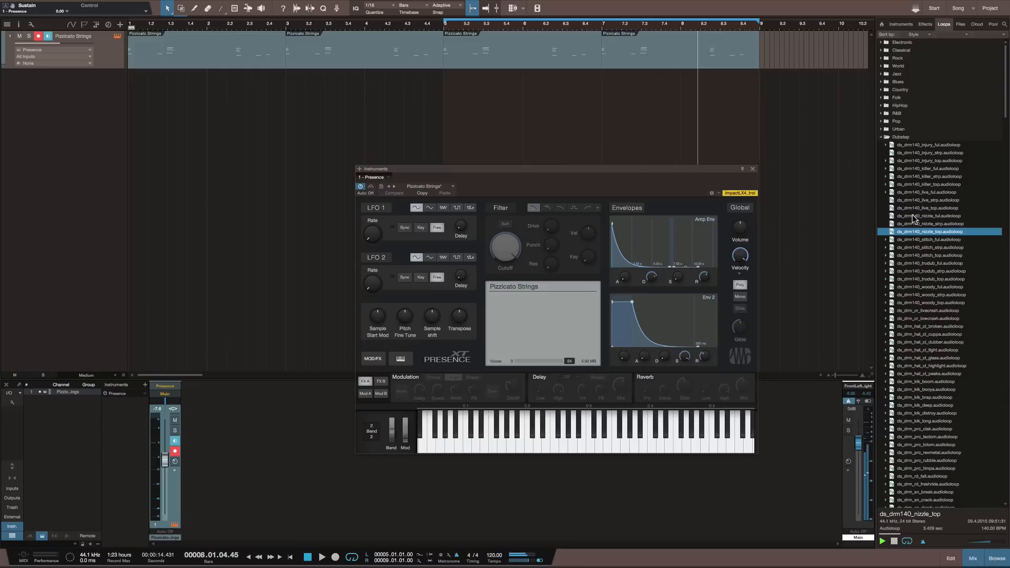
Compare the Dubstep live and killer drum loops by previewing live_top, live_strp, live_ful, killer_top and killer_strp
left_click(913, 209)
left_click(911, 200)
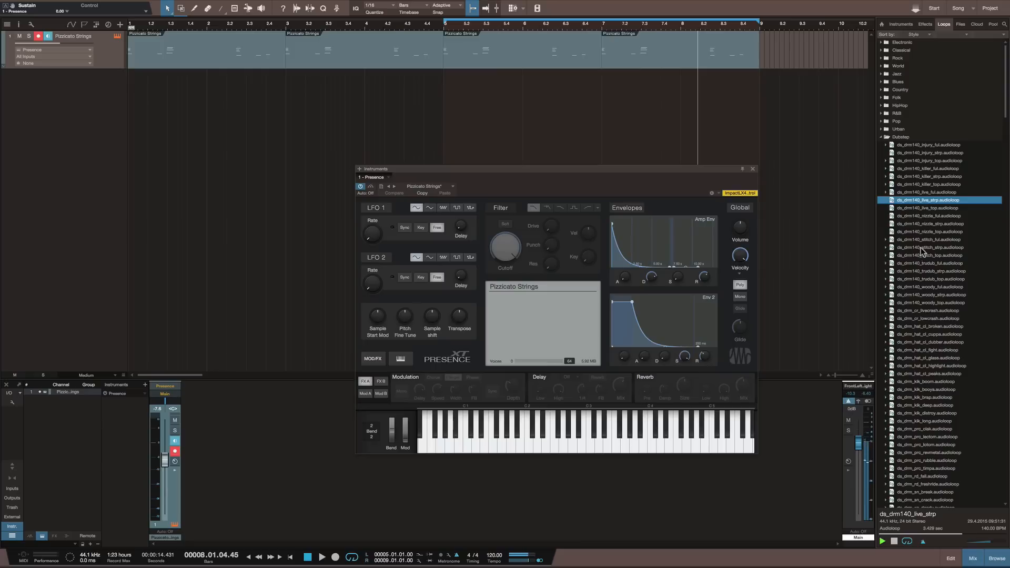
left_click(913, 191)
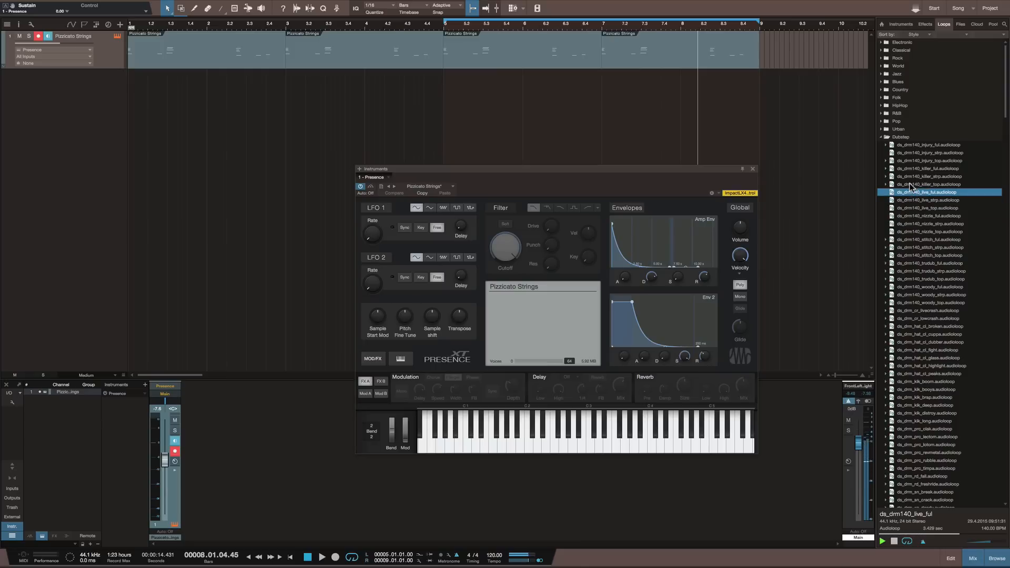
left_click(910, 184)
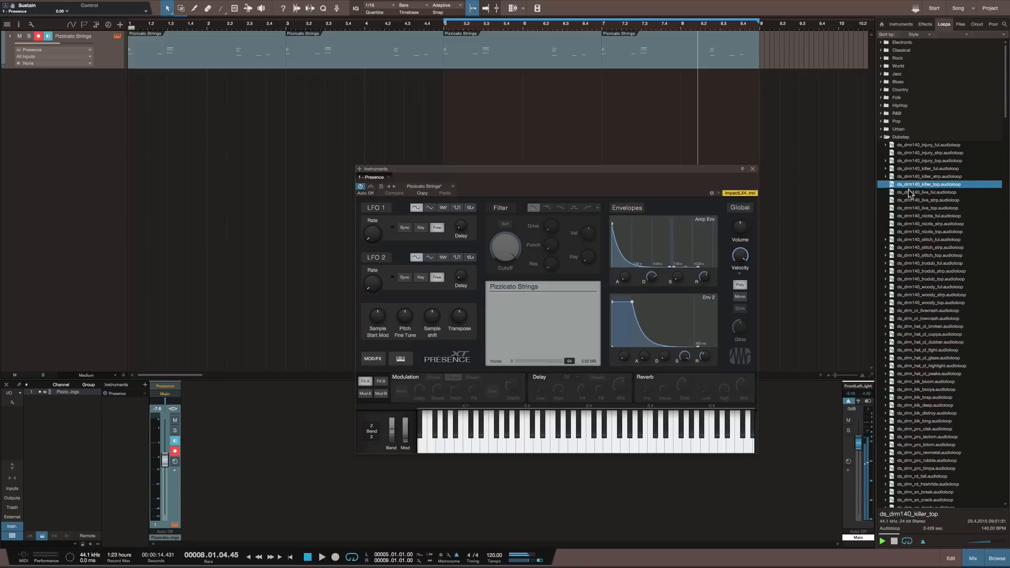
left_click(909, 177)
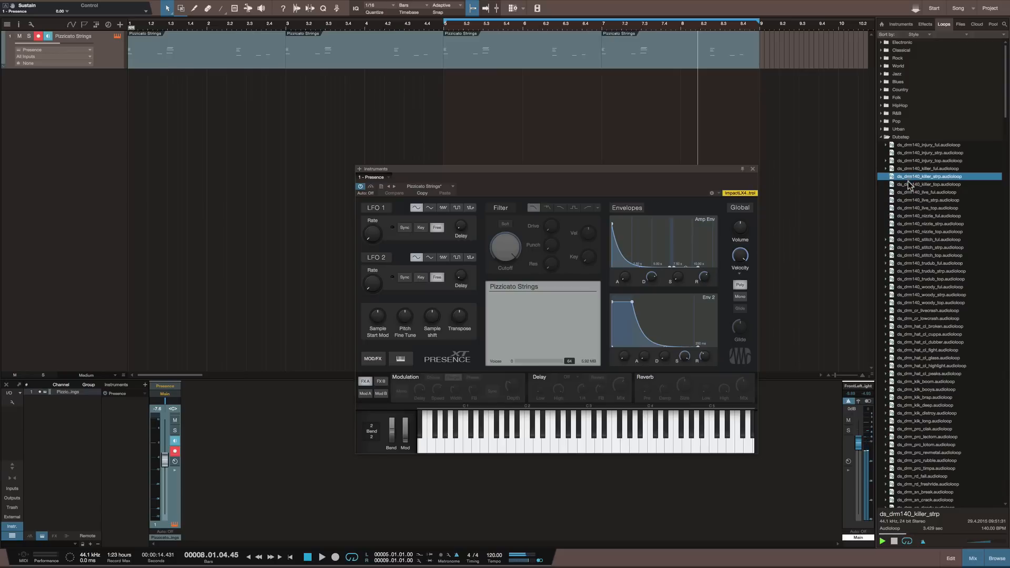
left_click(909, 185)
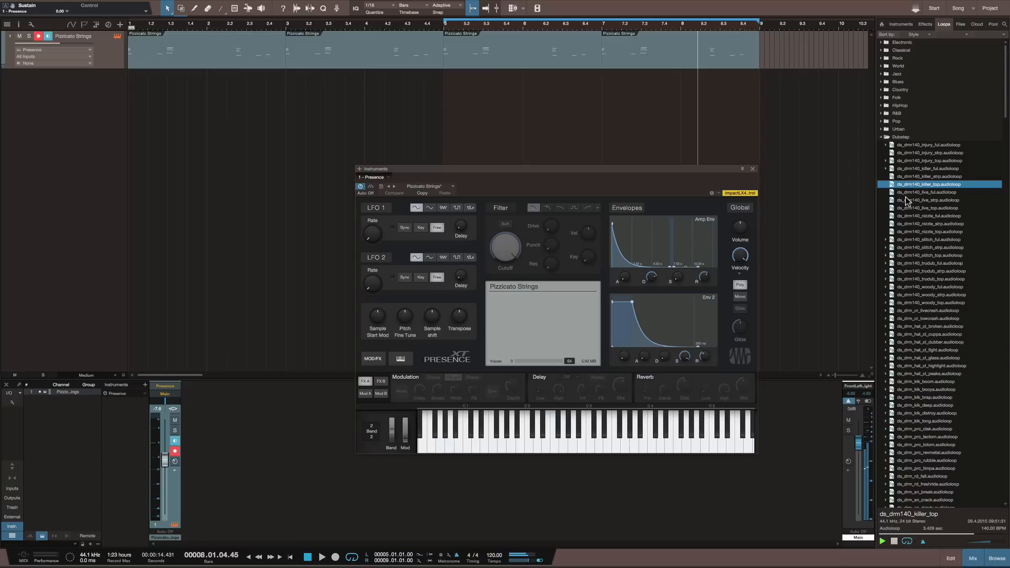
Play the song while auditioning the Dubstep nizzle_top, live_ful, live_strp and killer_top loops against the Pizzicato Strings
key("space")
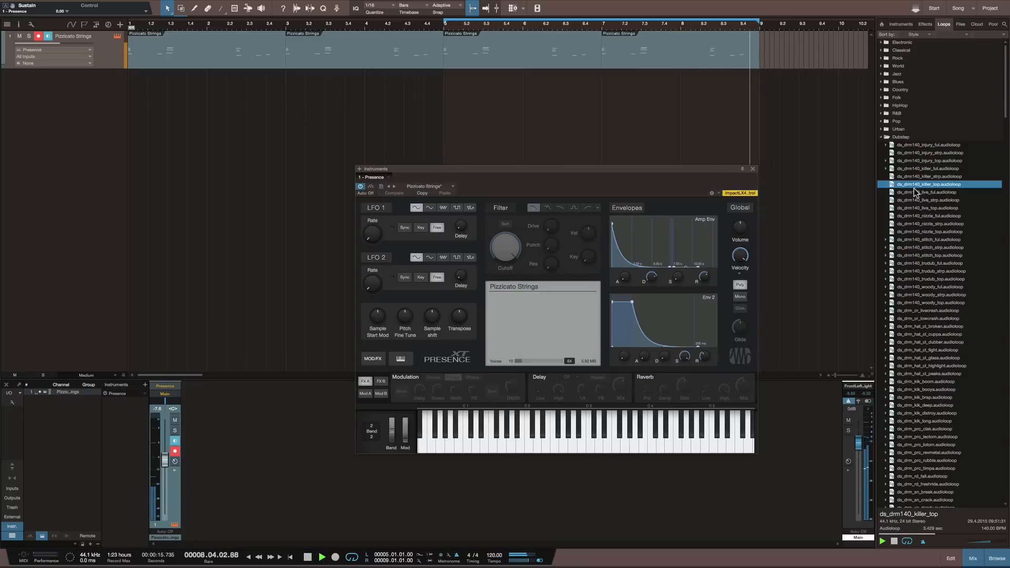
left_click(908, 231)
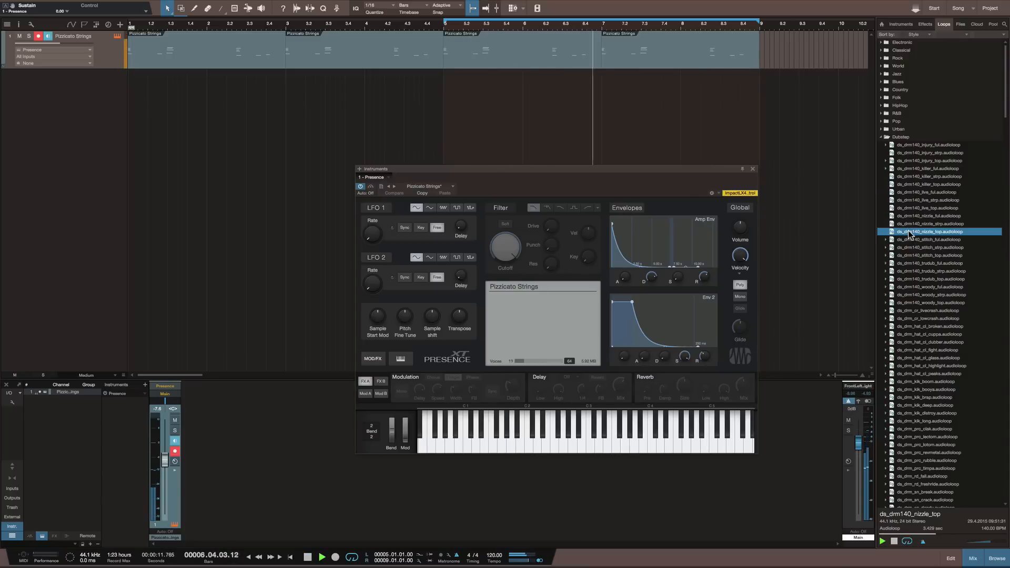
left_click(908, 194)
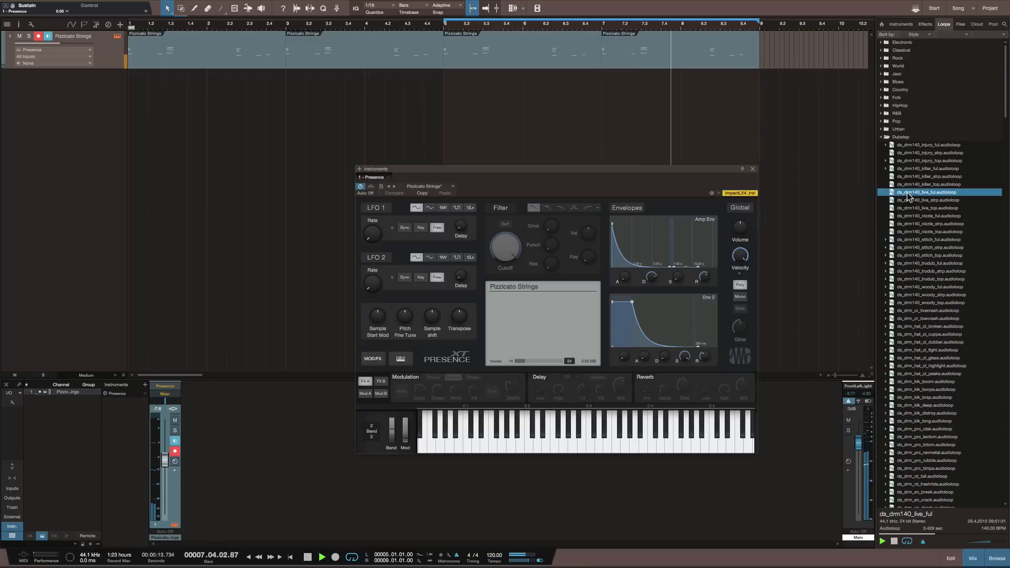
left_click(907, 201)
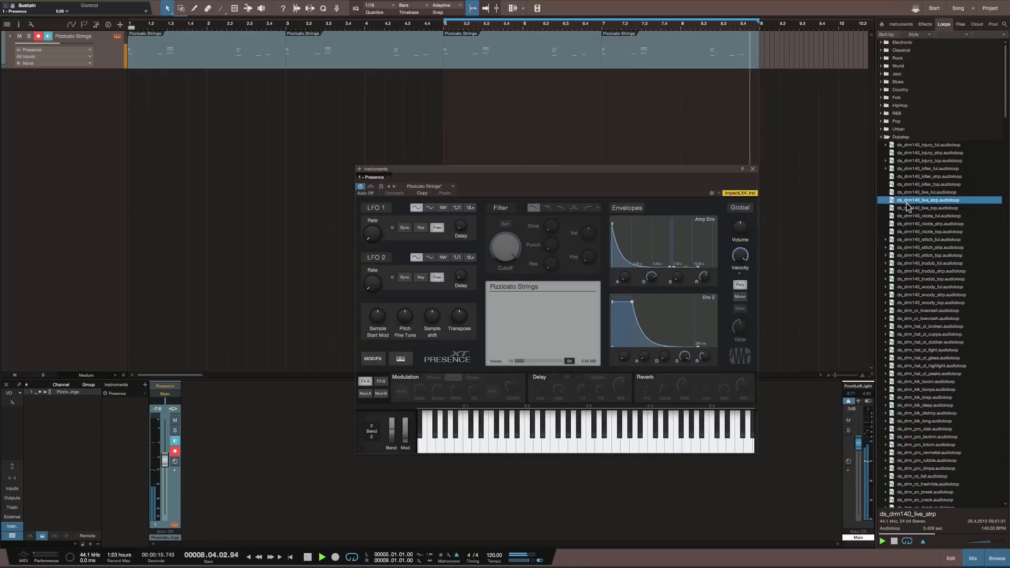
left_click(908, 192)
left_click(907, 184)
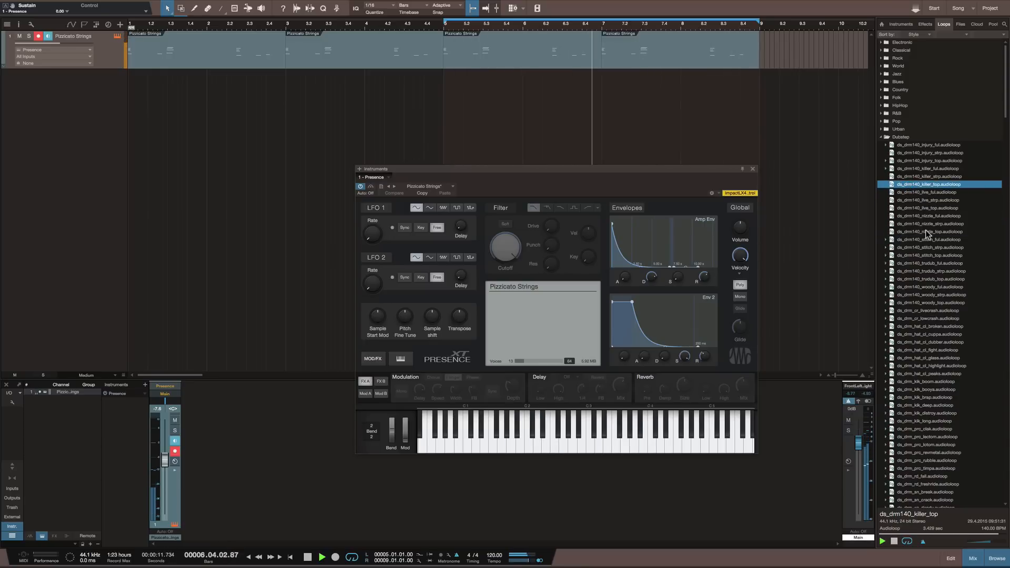
Audition the Dubstep injury_ful, injury_top and killer_ful drum loops against the playing Pizzicato Strings
left_click(916, 146)
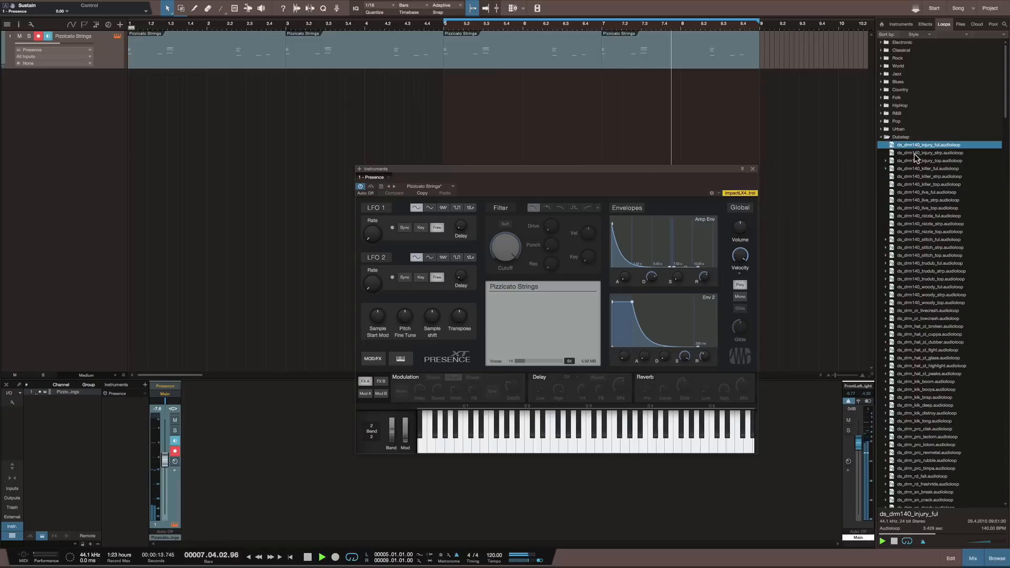
left_click(916, 160)
left_click(919, 168)
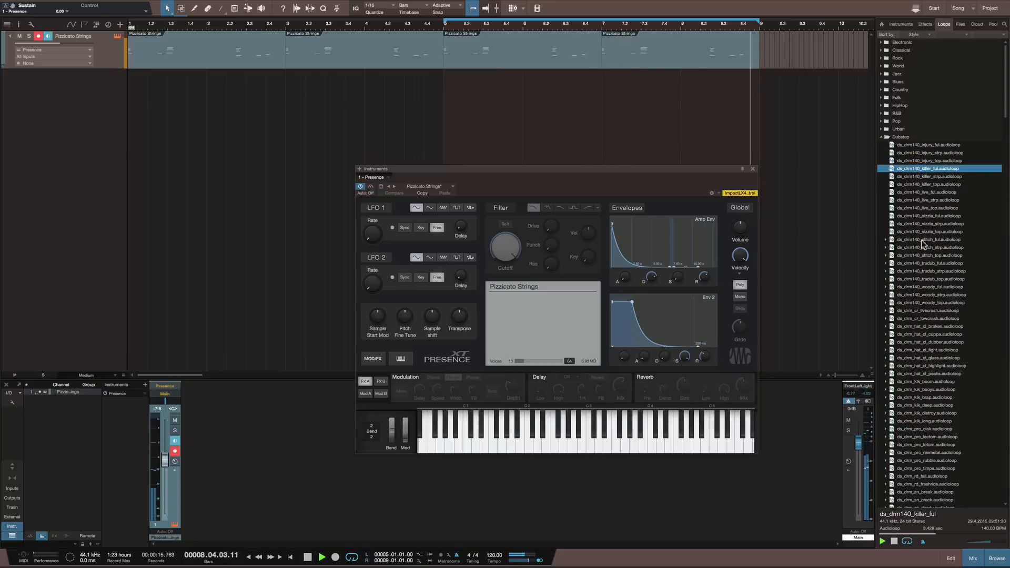
Audition Dubstep drum one-shots, from hat_cl_fight, kik_brap and kik_deep to the prc_clak percussion and the sn_crack and sn_smacky snares
left_click(921, 351)
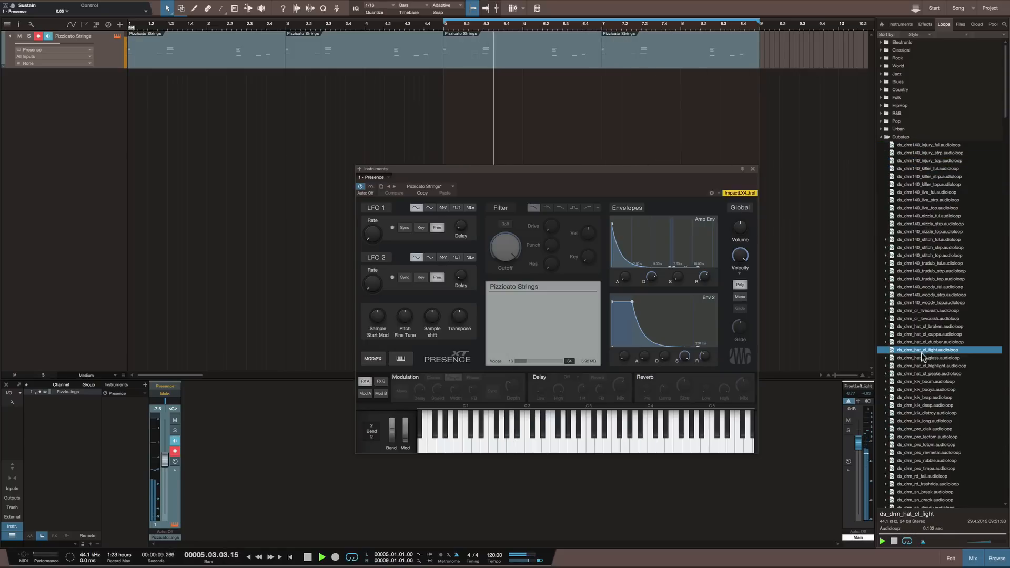
left_click(921, 397)
left_click(915, 405)
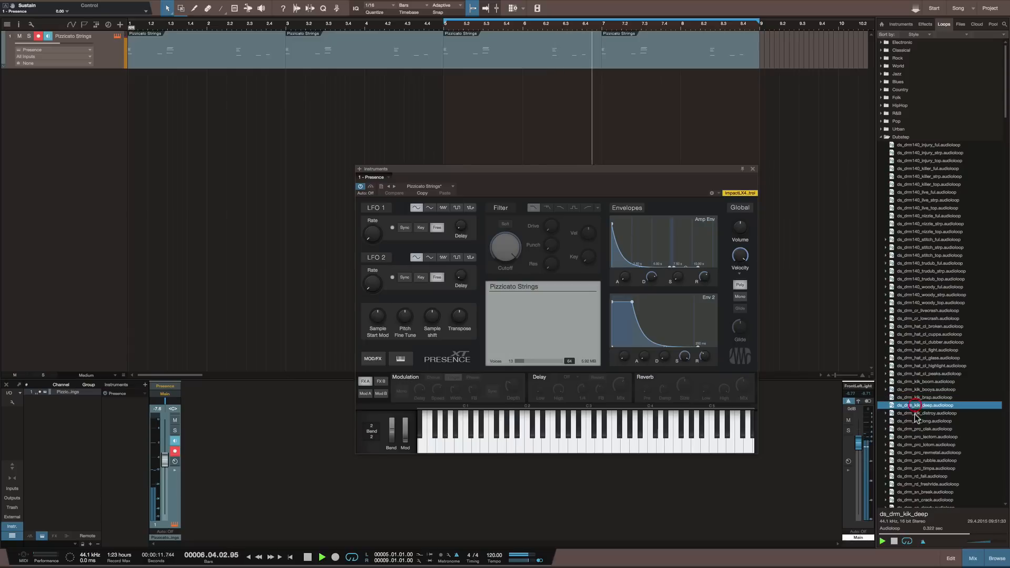
left_click(918, 429)
scroll(919, 428, "down", 5)
left_click(919, 381)
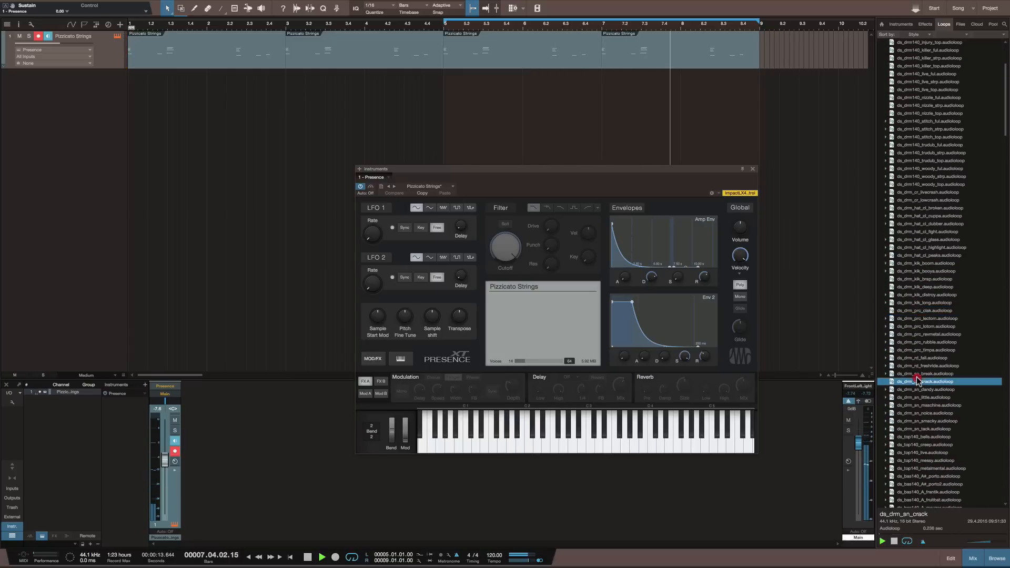
left_click(917, 405)
left_click(916, 421)
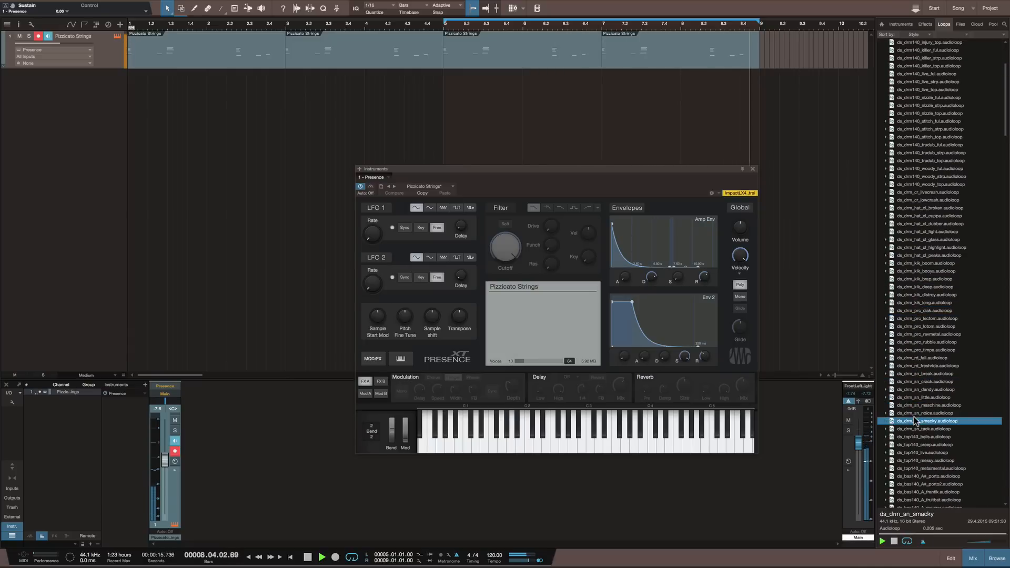
Audition the ds_top140 creep, live and metalmental loops over the song
left_click(915, 445)
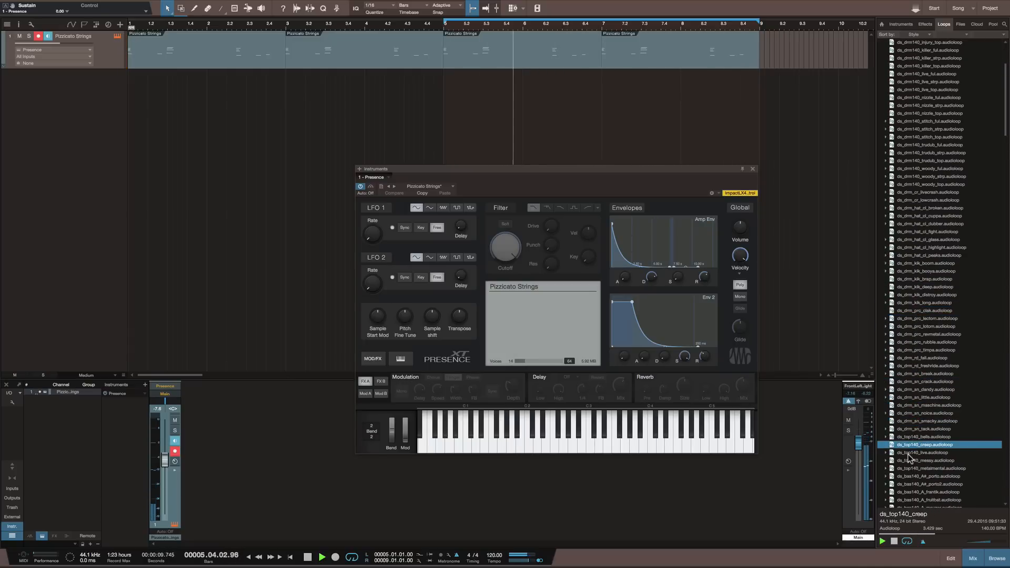
left_click(909, 454)
left_click(908, 468)
Audition the Dubstep bass loops, including A_frantik, B_badonde and wetslapper0, and the ds_mus140_B_sinkle music loop
scroll(908, 471, "down", 6)
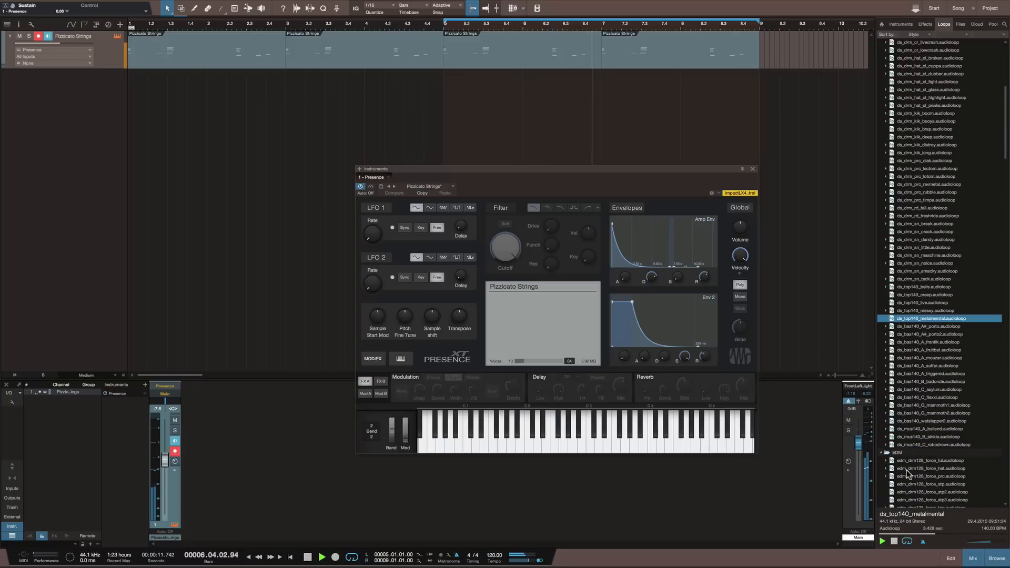
scroll(906, 472, "up", 1)
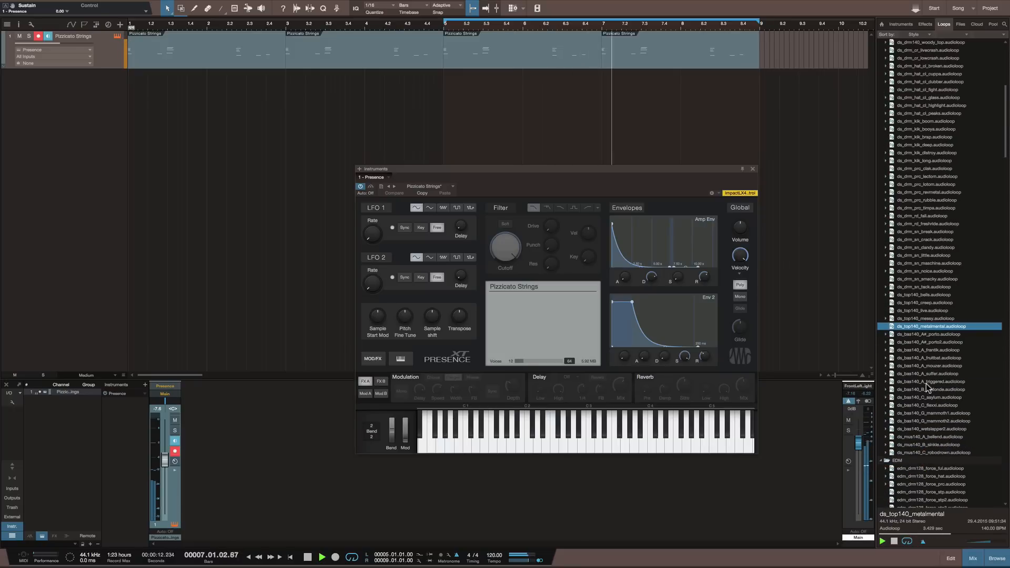
left_click(916, 336)
left_click(915, 348)
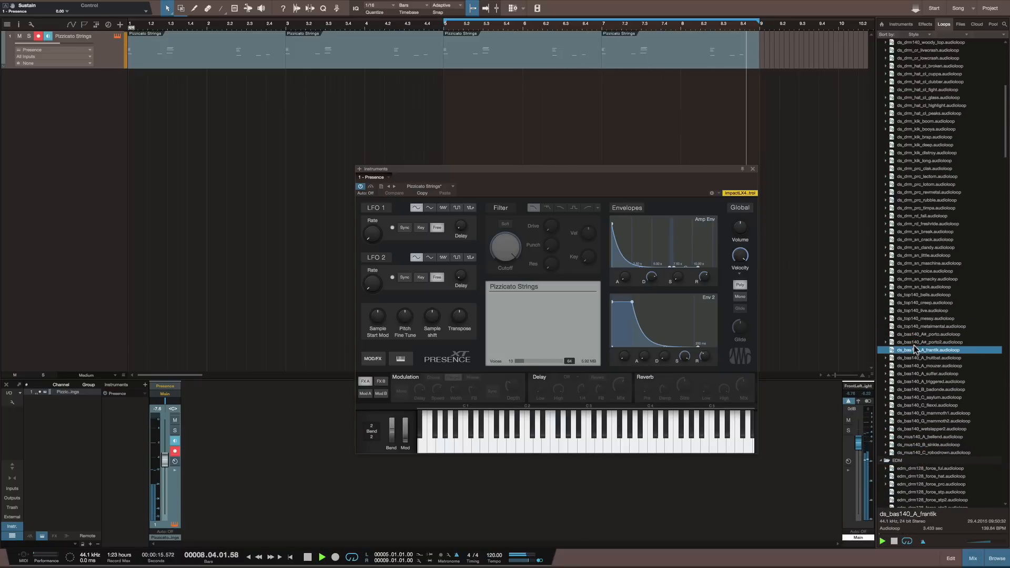
left_click(916, 366)
left_click(914, 389)
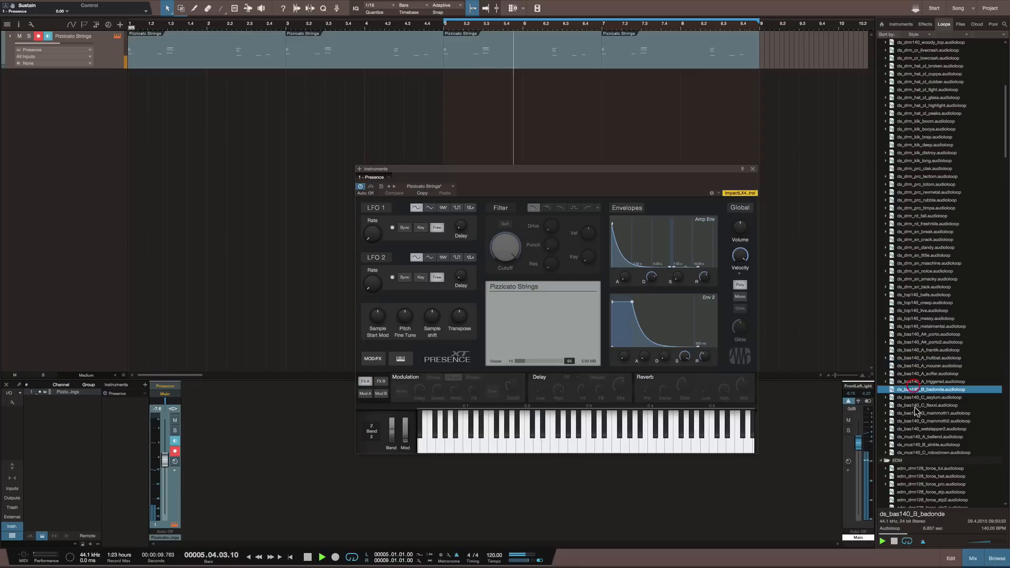
left_click(917, 429)
left_click(916, 445)
Return to the Dubstep drum loops and audition injury_top, then the ful, strp and top versions of live and nizzle
scroll(917, 447, "down", 5)
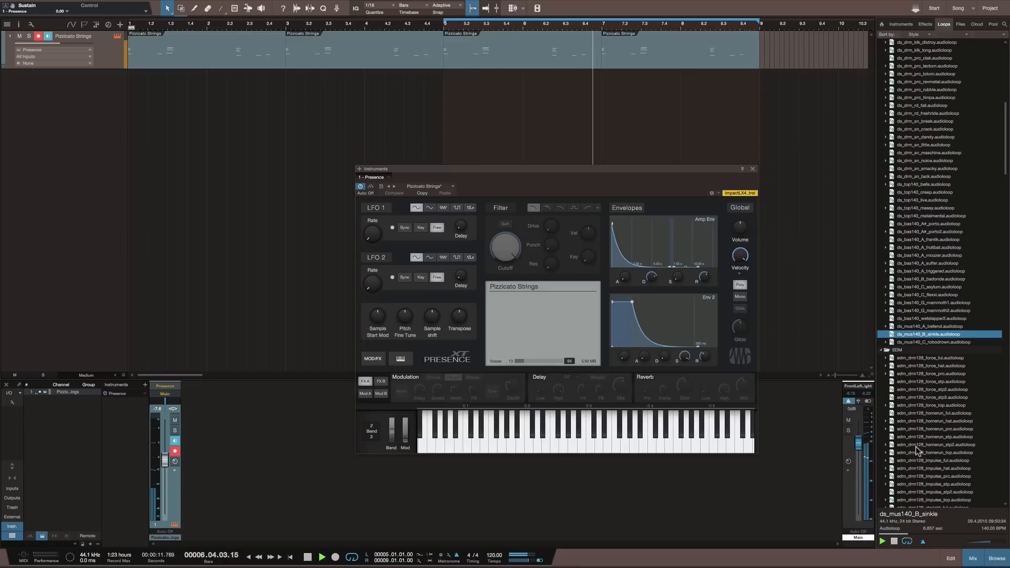
scroll(930, 227, "up", 15)
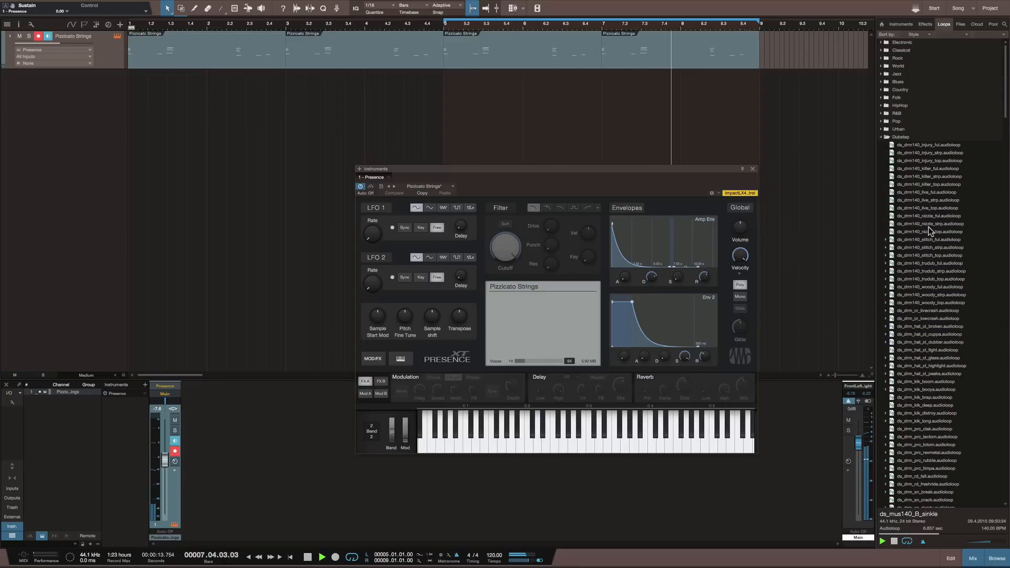
left_click(918, 160)
left_click(913, 192)
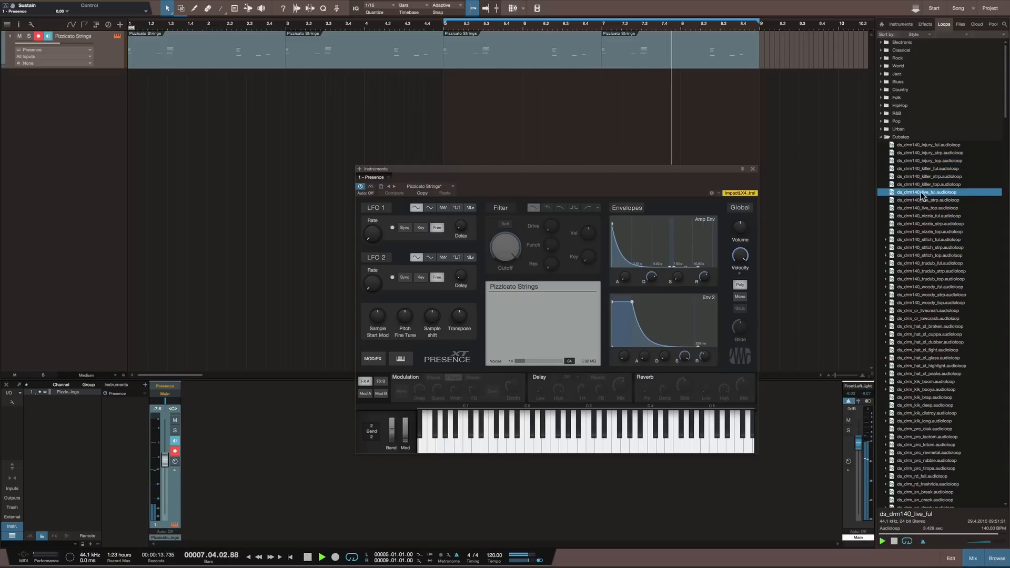
left_click(920, 198)
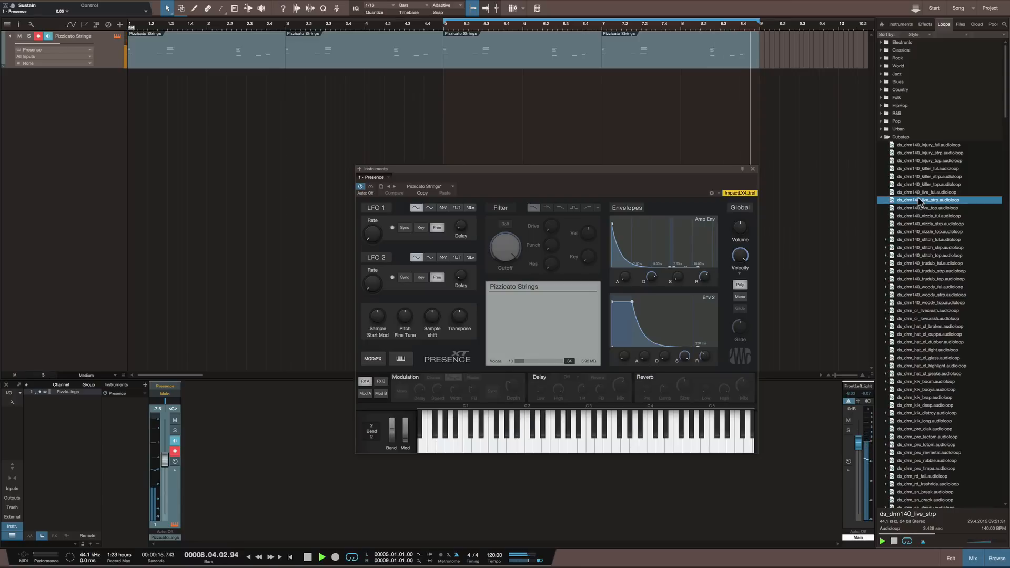
left_click(917, 206)
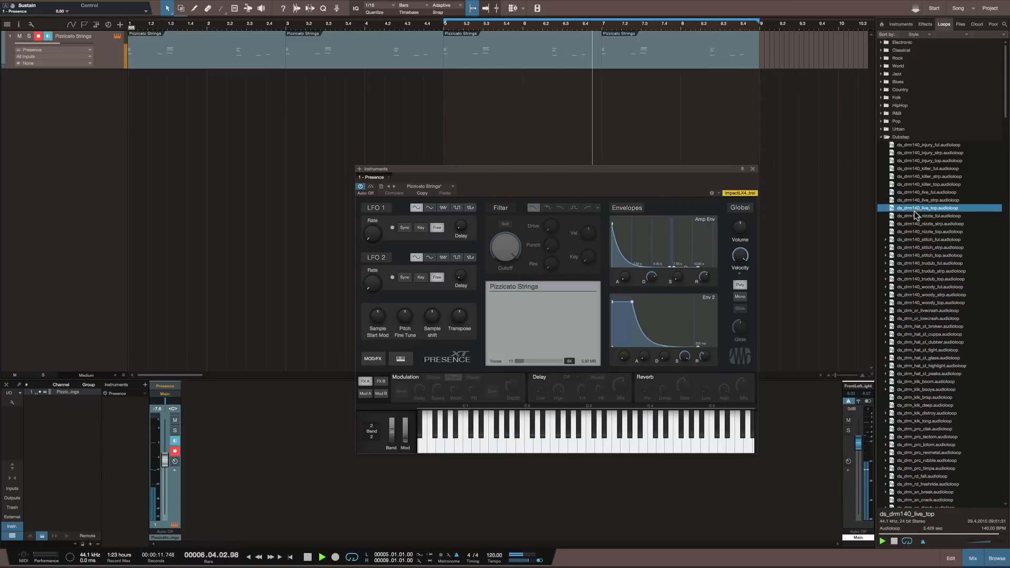
left_click(914, 215)
left_click(914, 225)
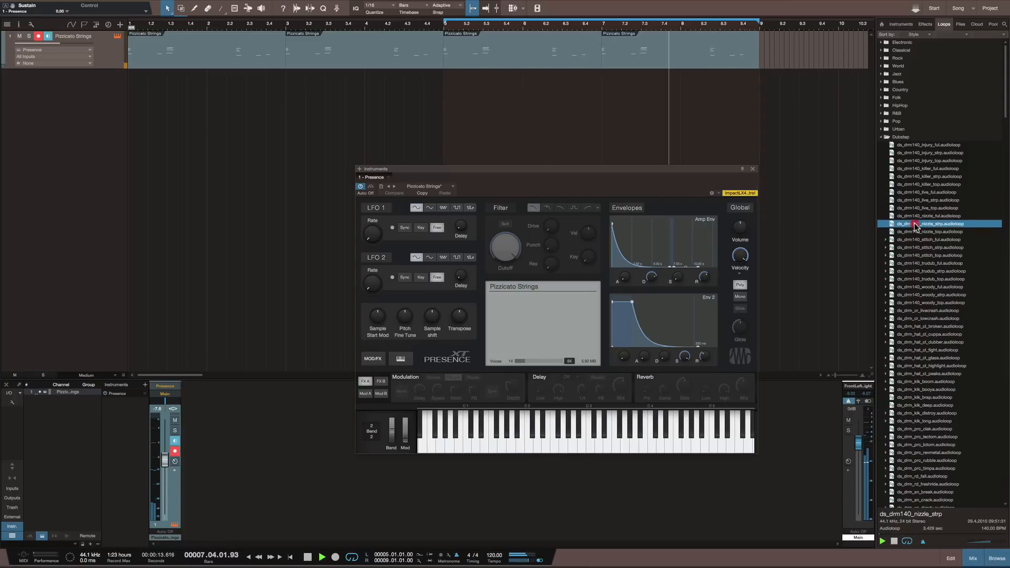
left_click(915, 232)
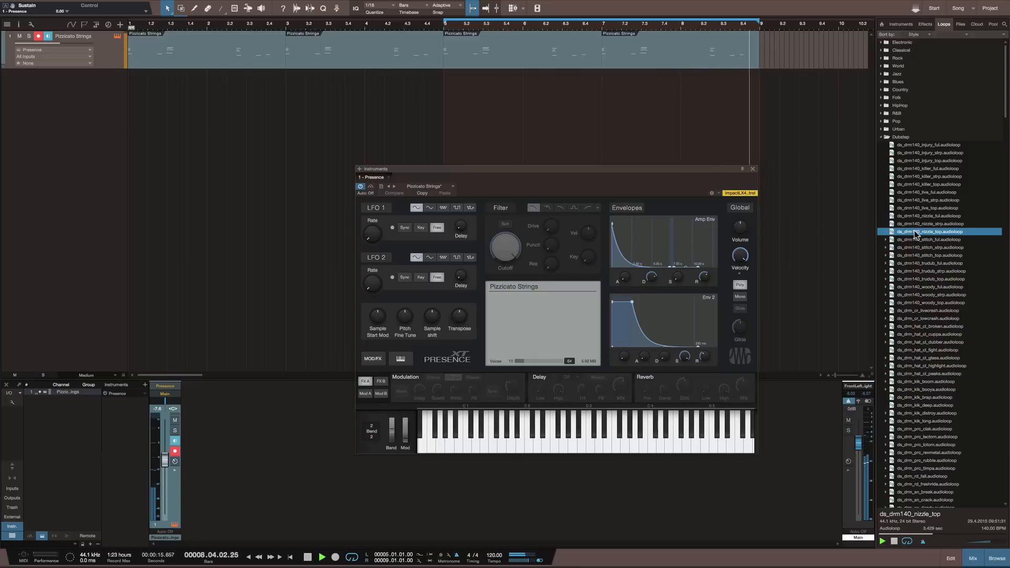
Compare the three Dubstep injury drum loops with killer_ful and killer_strp while the song plays
left_click(919, 146)
left_click(916, 153)
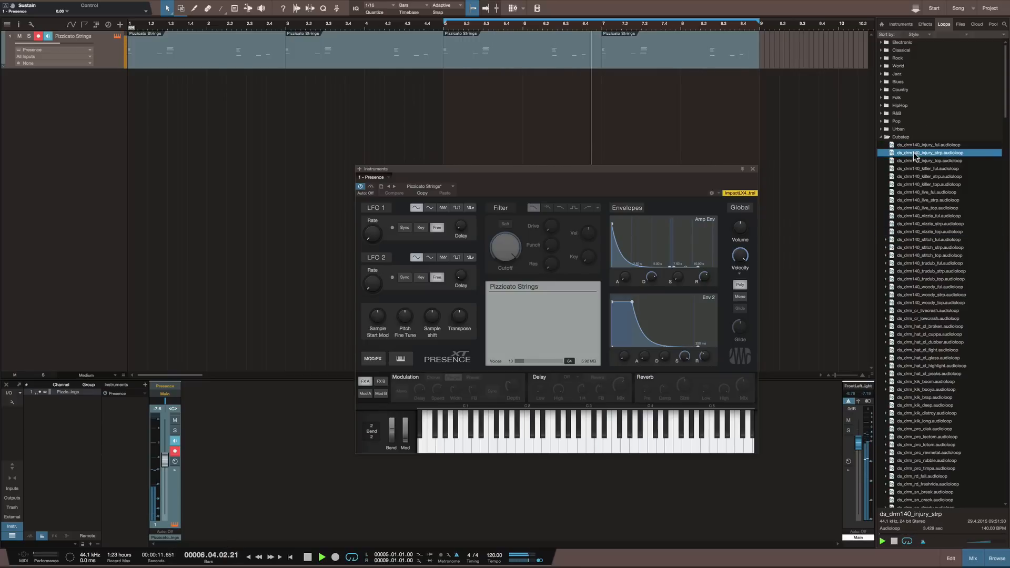
left_click(912, 161)
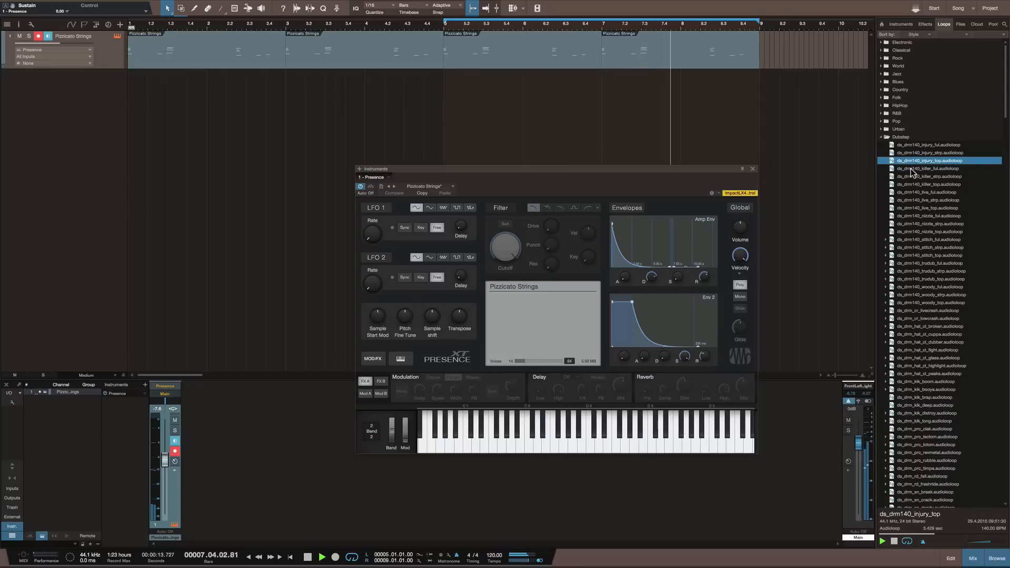
left_click(914, 169)
left_click(913, 177)
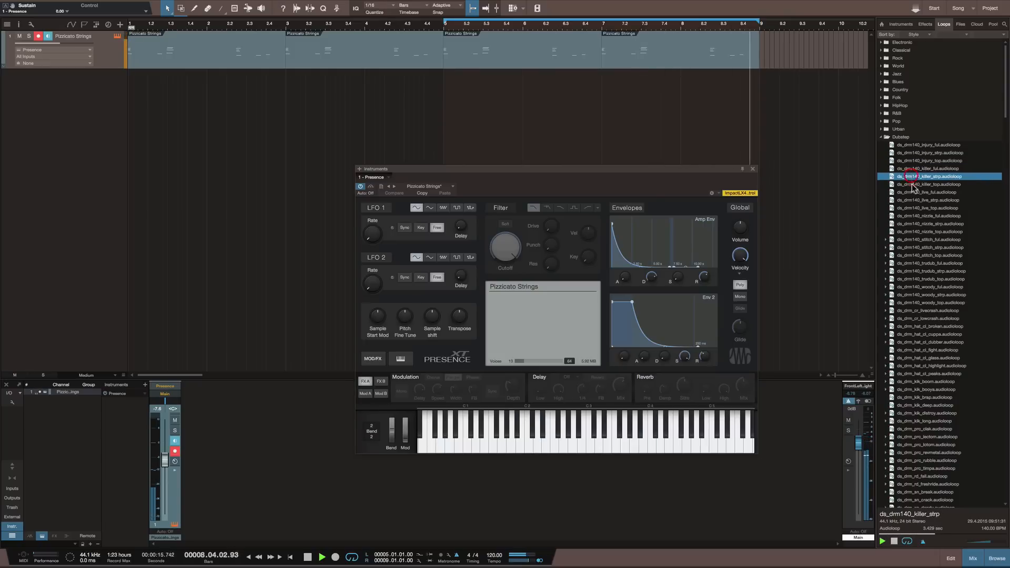
Add the ds_drm140_killer_top loop on a new audio track at bar 5 and duplicate it to fill bars 7 and 8
left_click(913, 185)
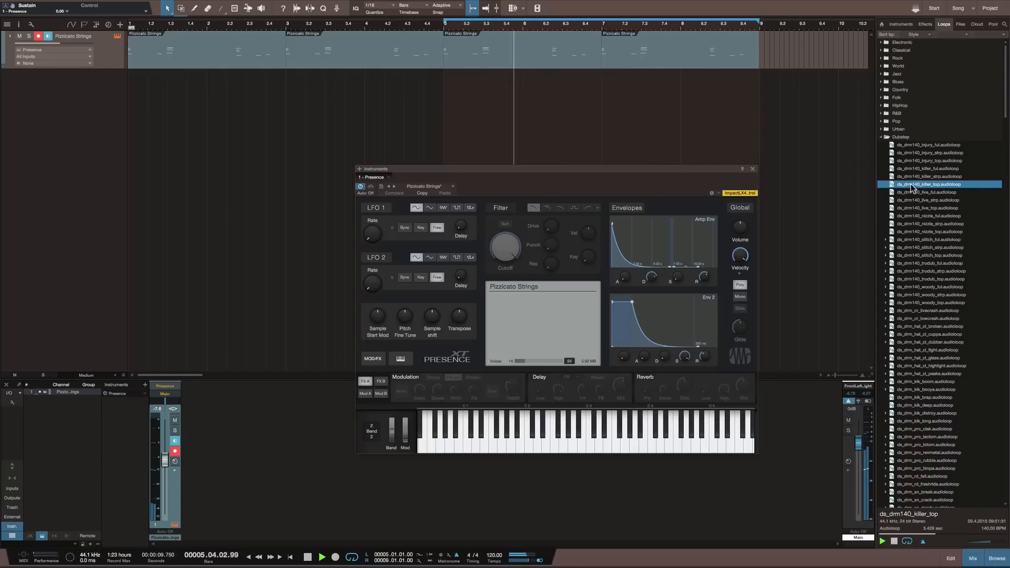
left_click_drag(913, 188, 461, 109)
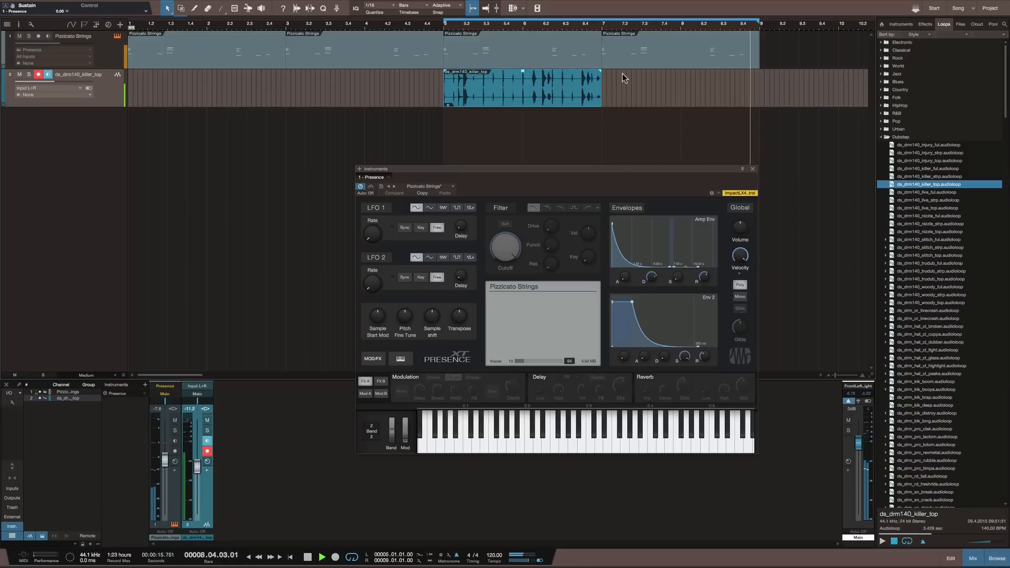
key("d")
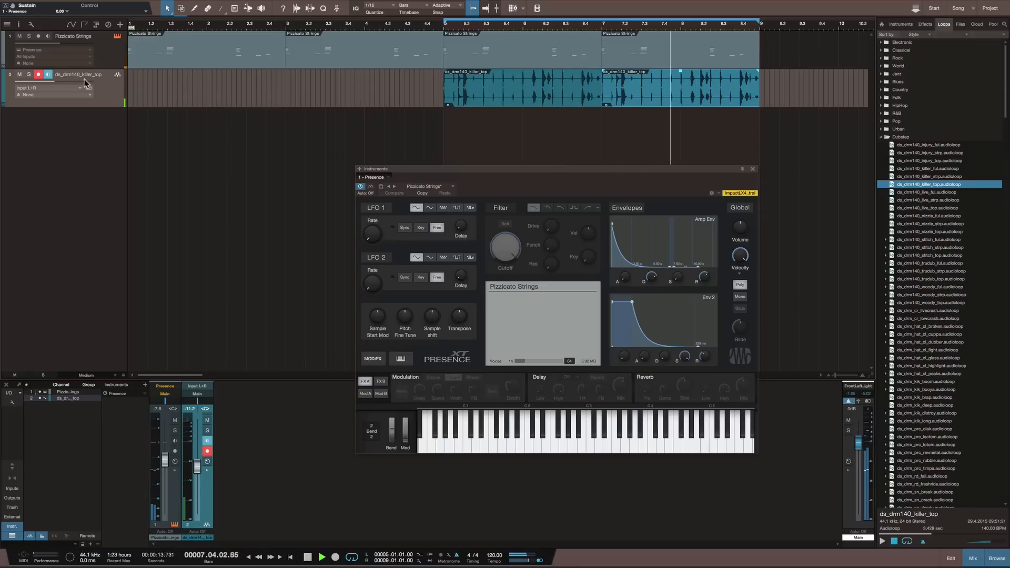
Lower the ds_drm140_killer_top track's volume to -15.7 dB and stop playback
left_click_drag(56, 80, 48, 85)
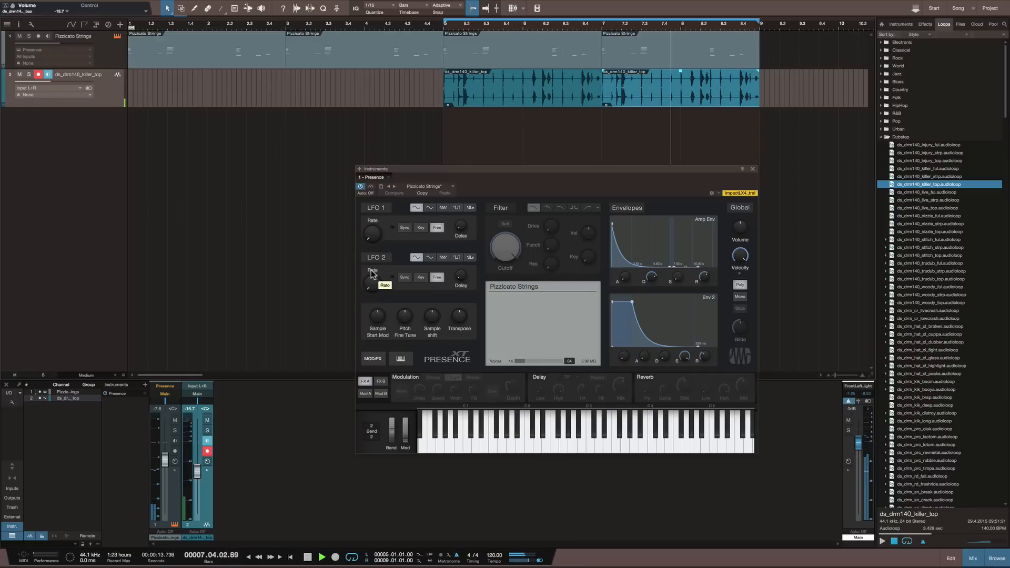
key("space")
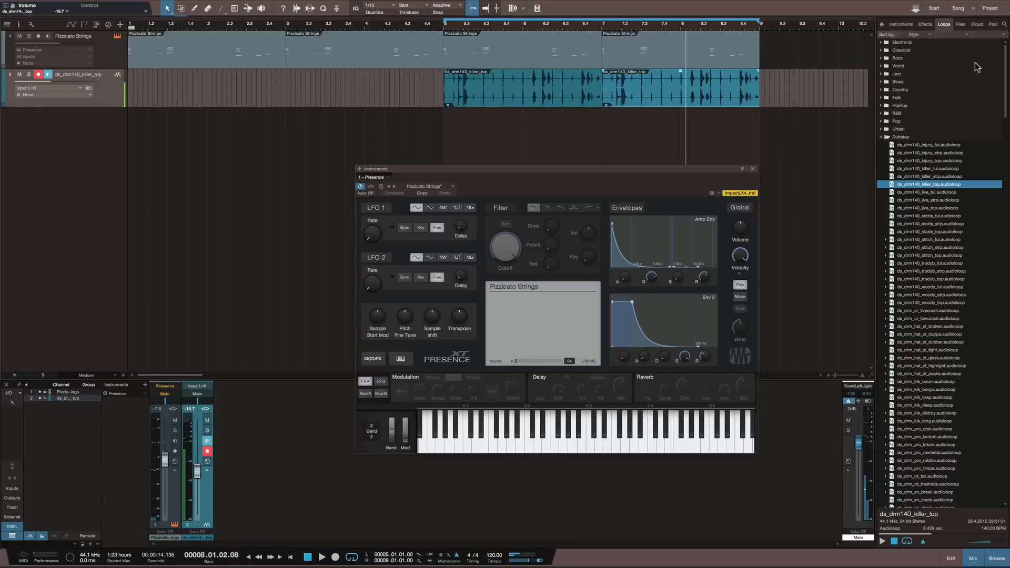
Search the loop library for "breakbeat"
left_click(950, 35)
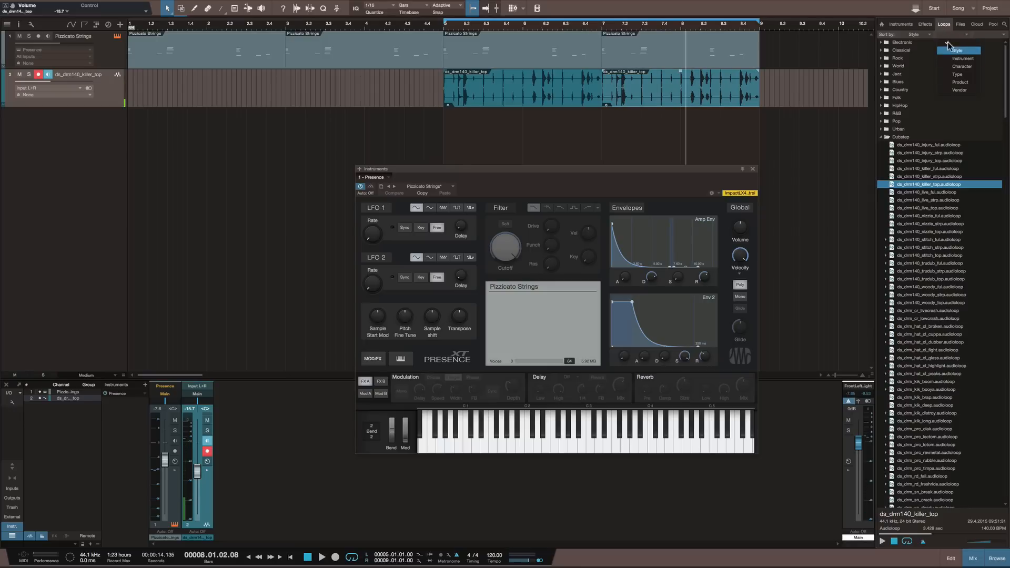
left_click(1004, 24)
left_click(1004, 24)
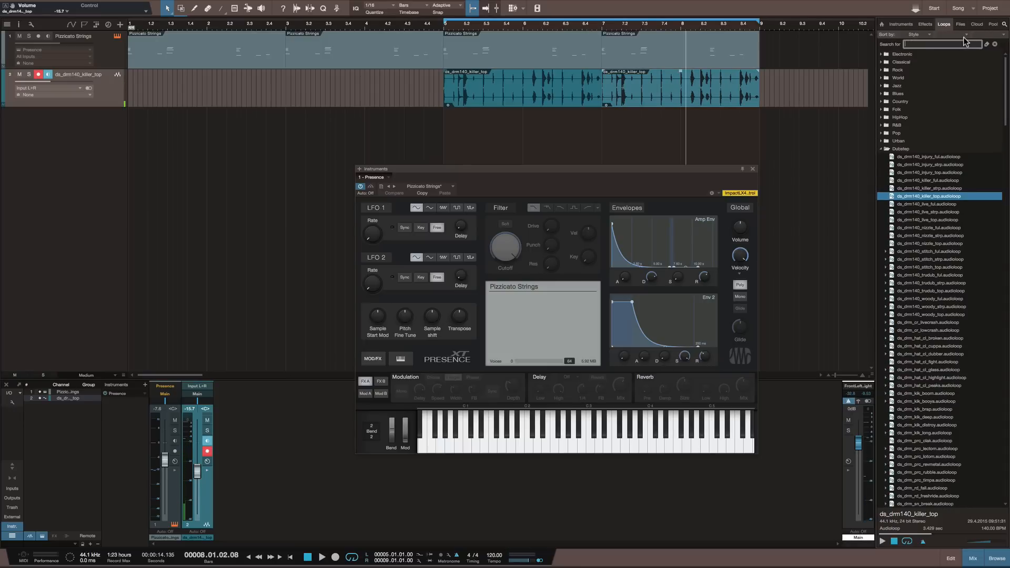
type("breakbeat")
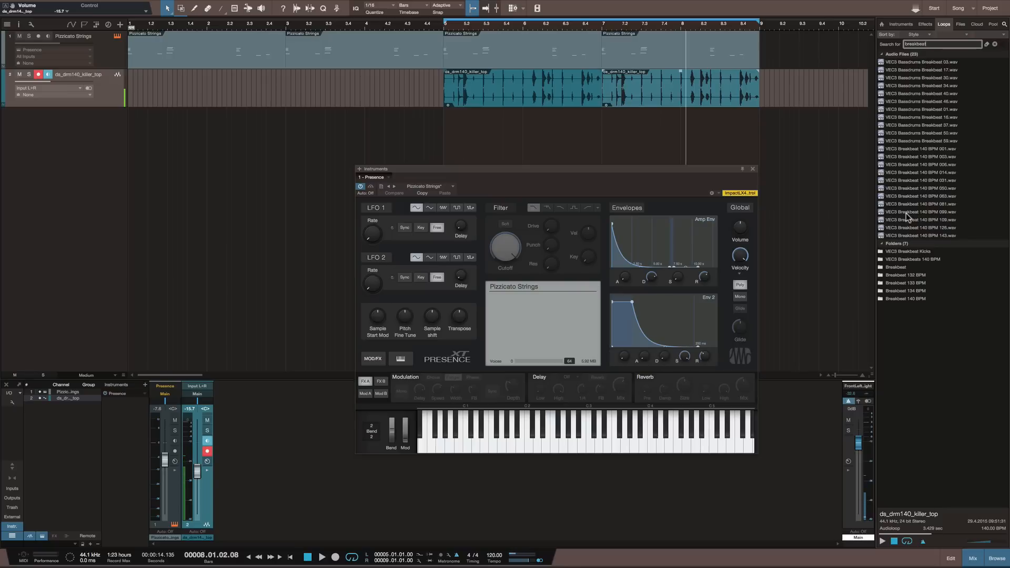
Audition the VEC3 Bassdrums Breakbeat samples in sequence, from 03, 17, 30 and 34 down to 16
left_click(903, 61)
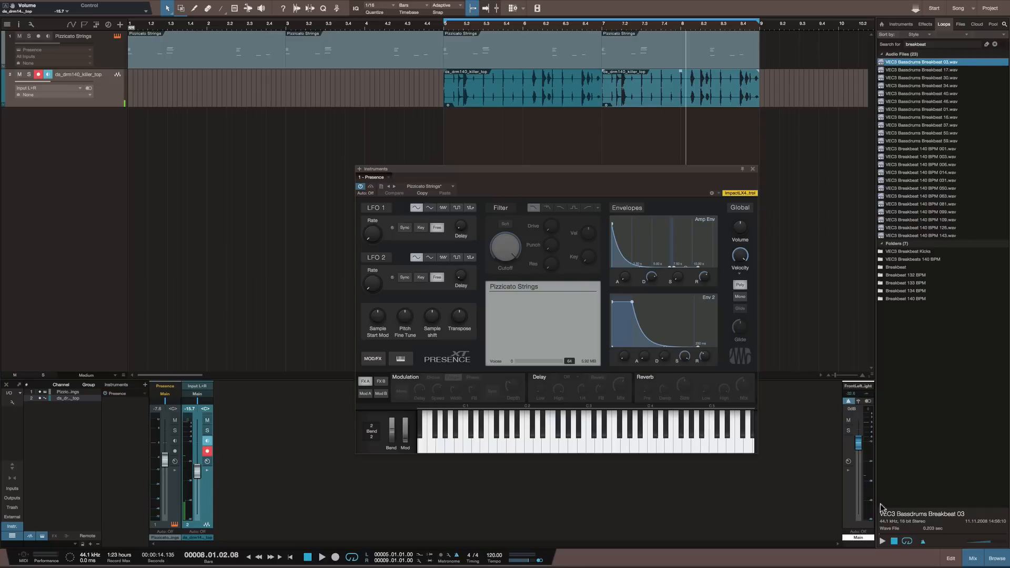
left_click(882, 542)
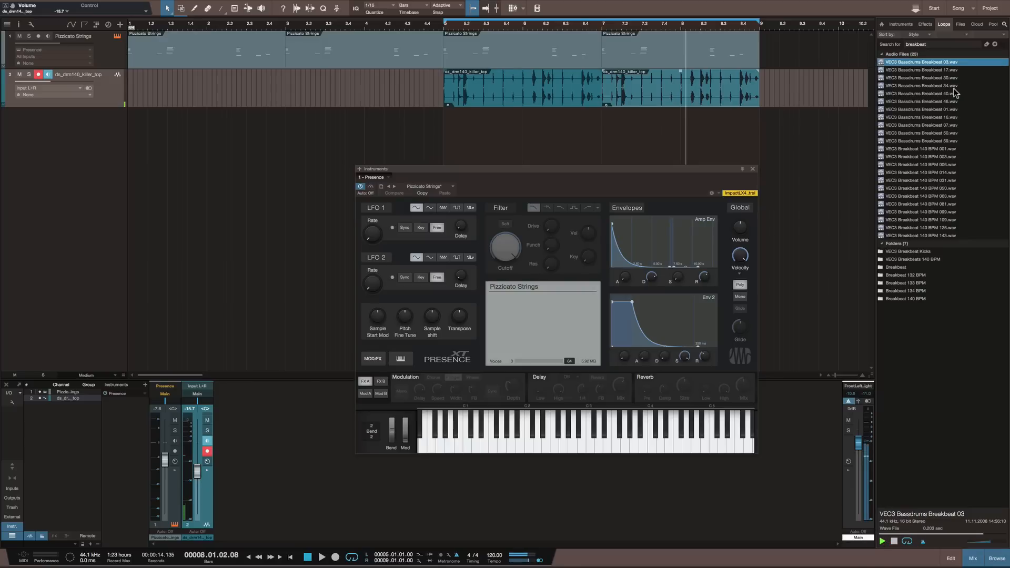
left_click(915, 70)
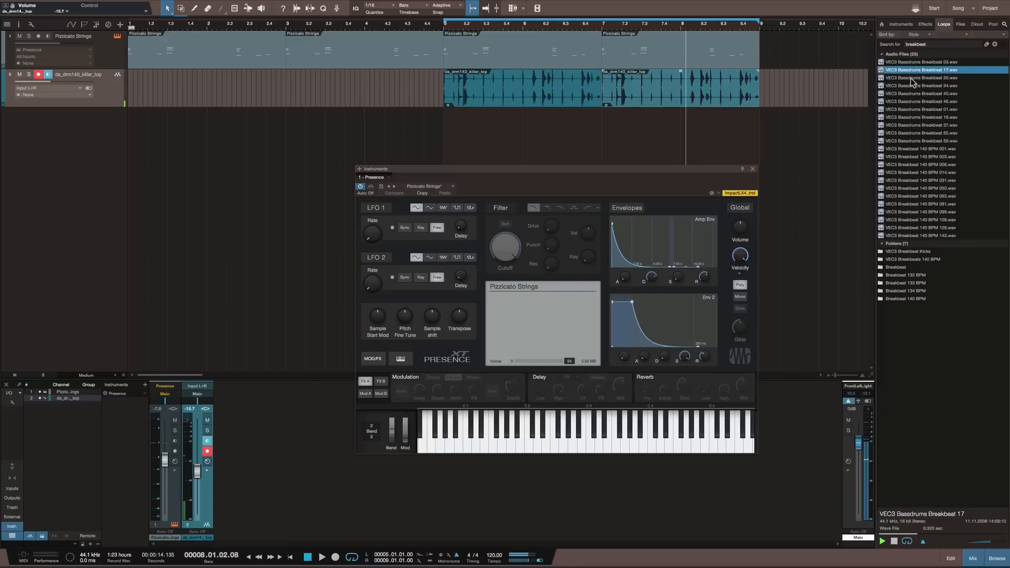
left_click(911, 77)
left_click(908, 85)
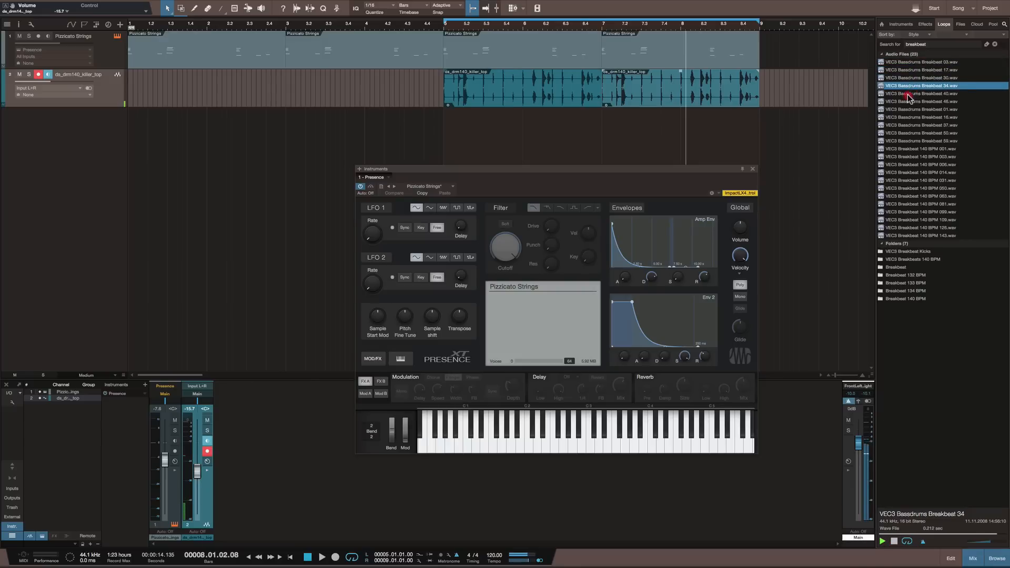
left_click(909, 94)
key("Down")
key("Down")
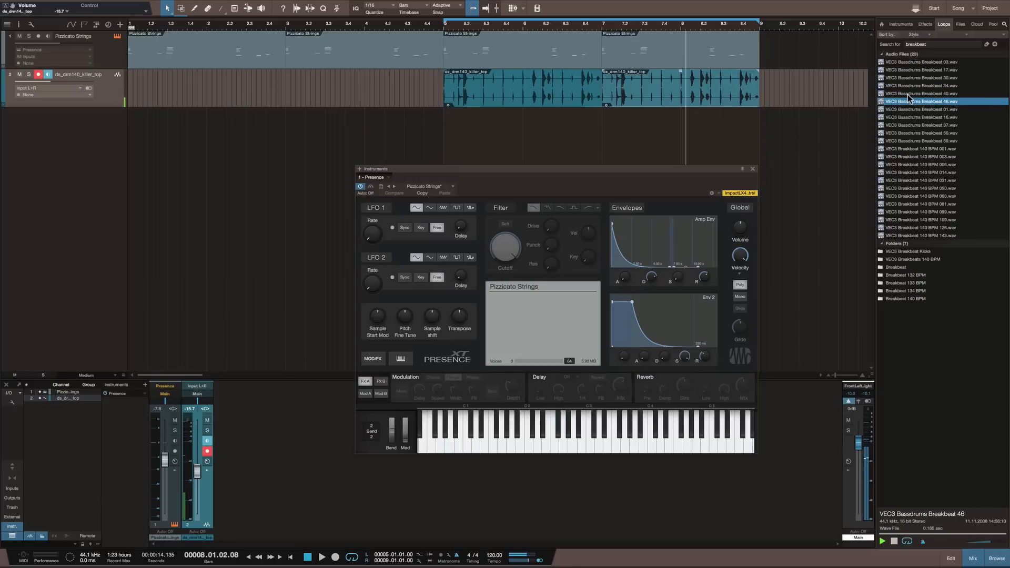
key("Down")
key("Down")
key("Down")
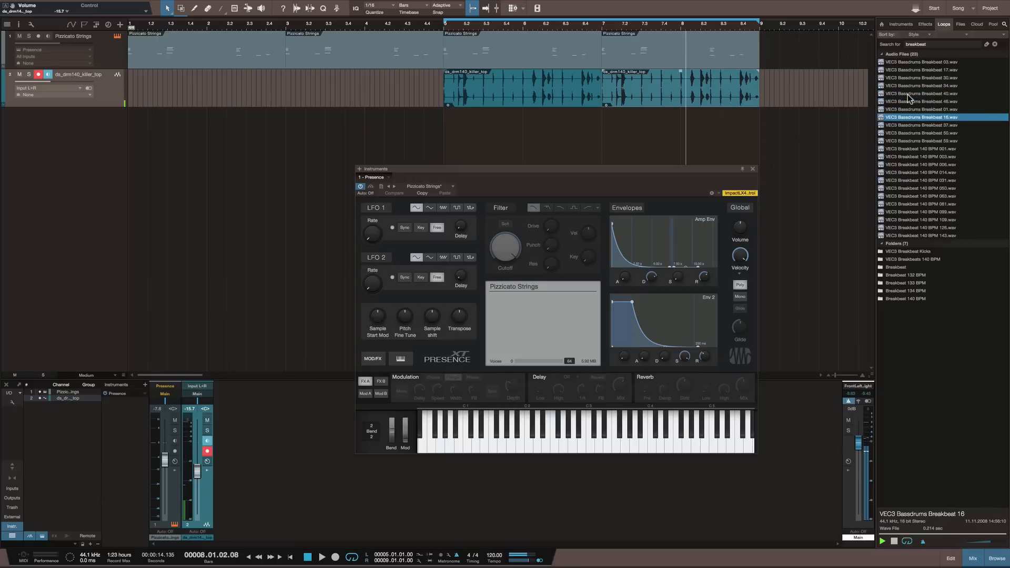
Audition the remaining breakbeat search results in sequence, through the VEC3 Breakbeat 140 BPM loops from 001 to 143
key("Down")
key("Down")
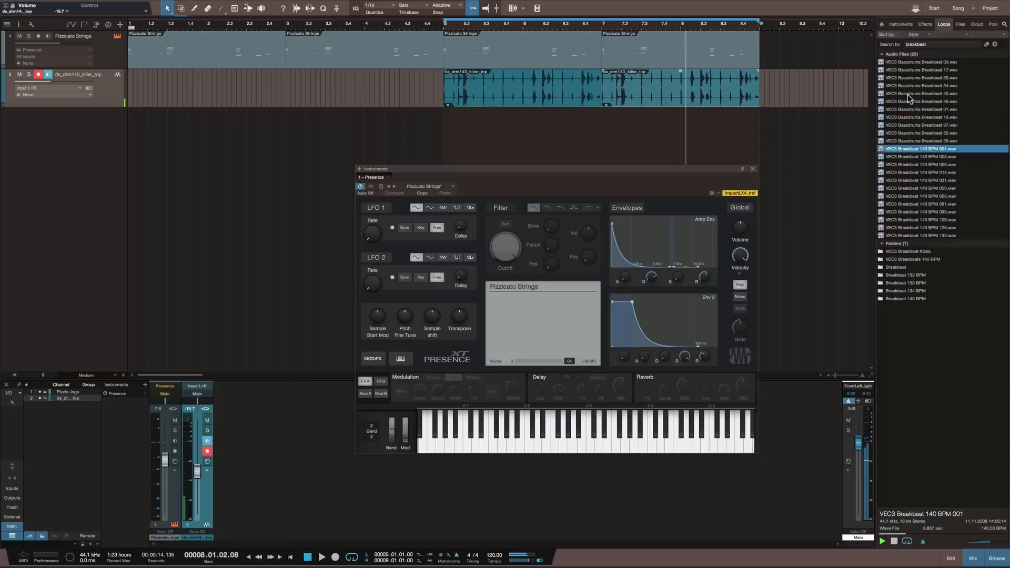
key("Down")
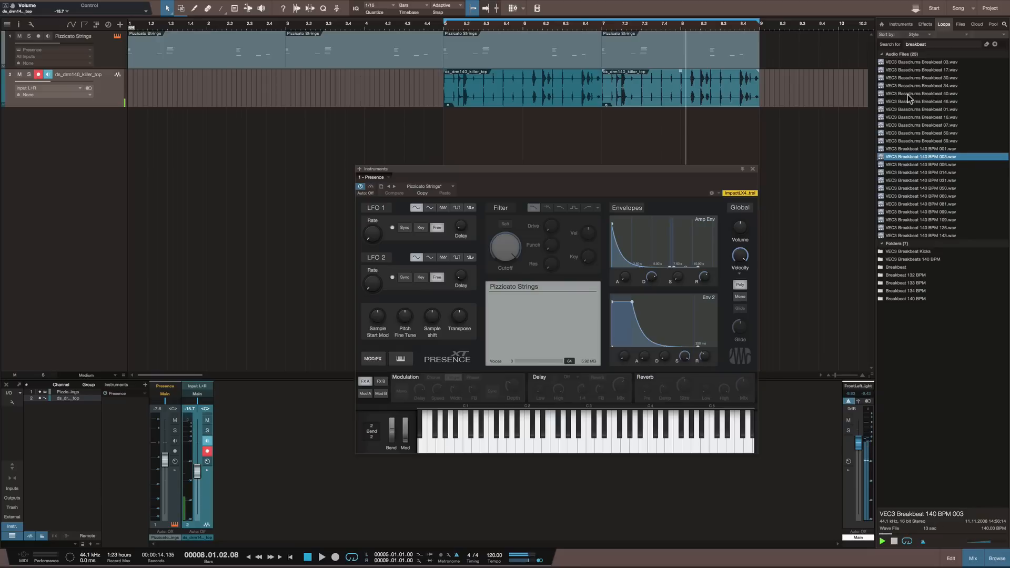
key("Down")
key("Down")
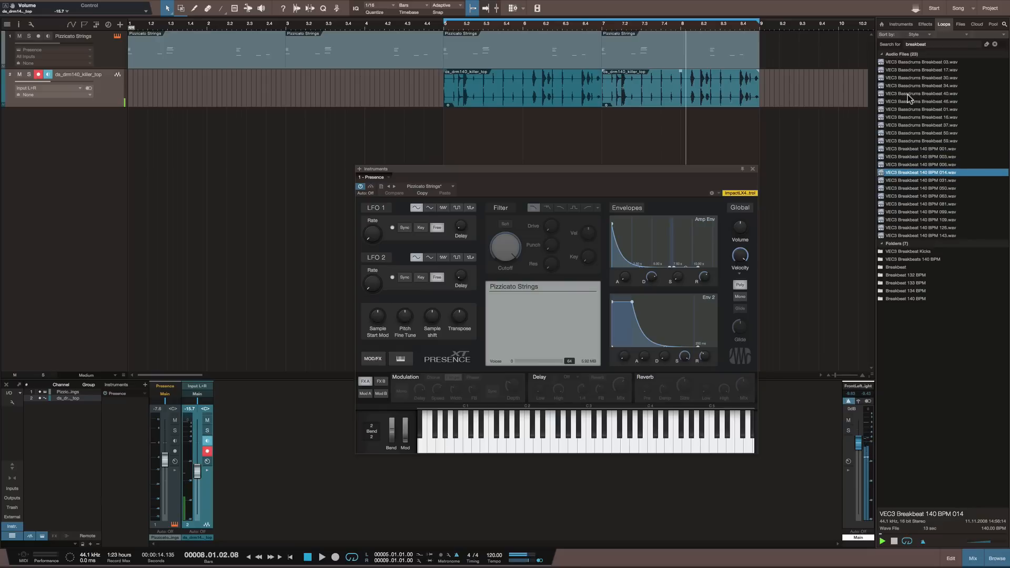
key("Down")
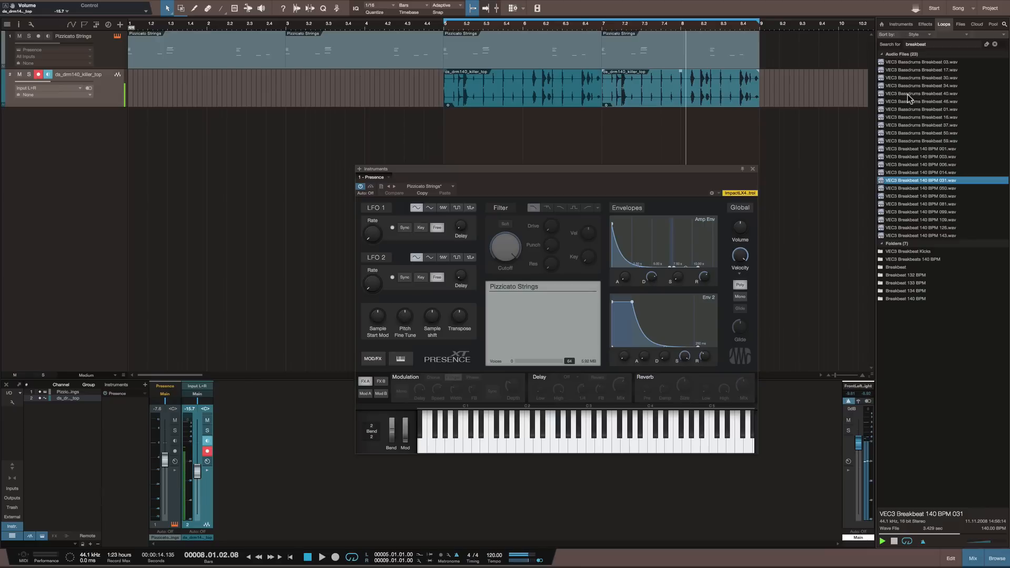
key("Down")
key("Down")
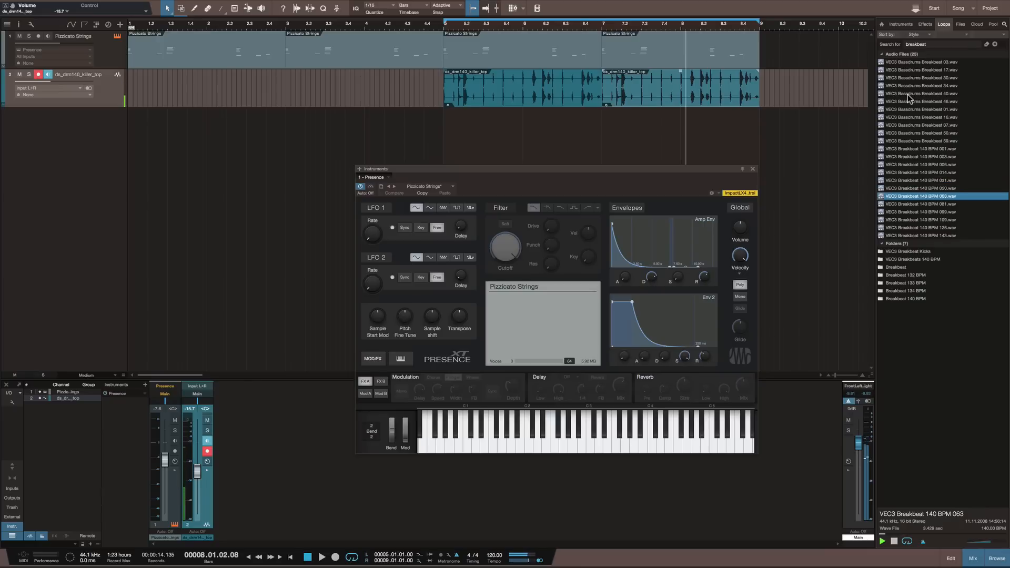
key("Down")
key("Down")
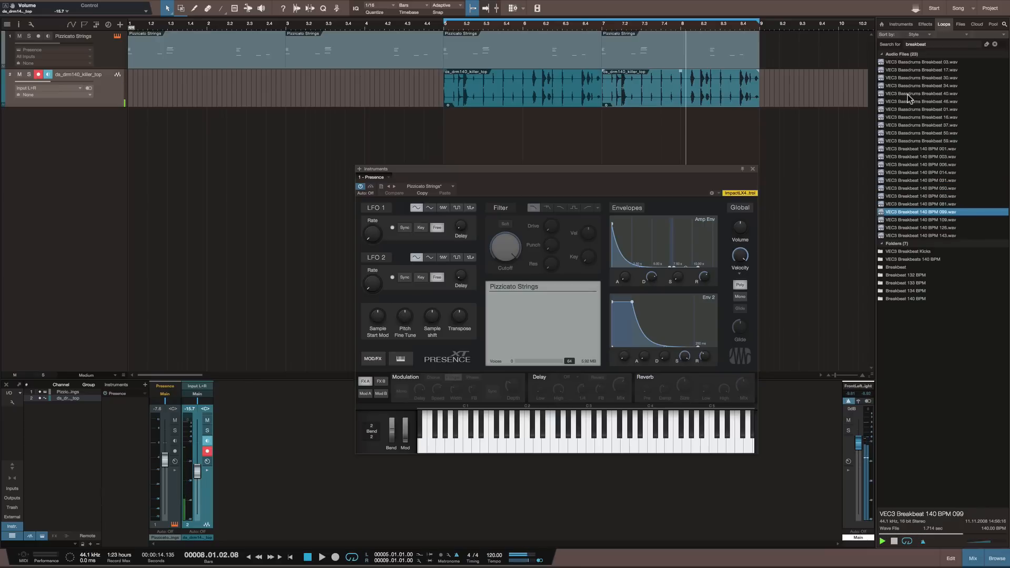
key("Down")
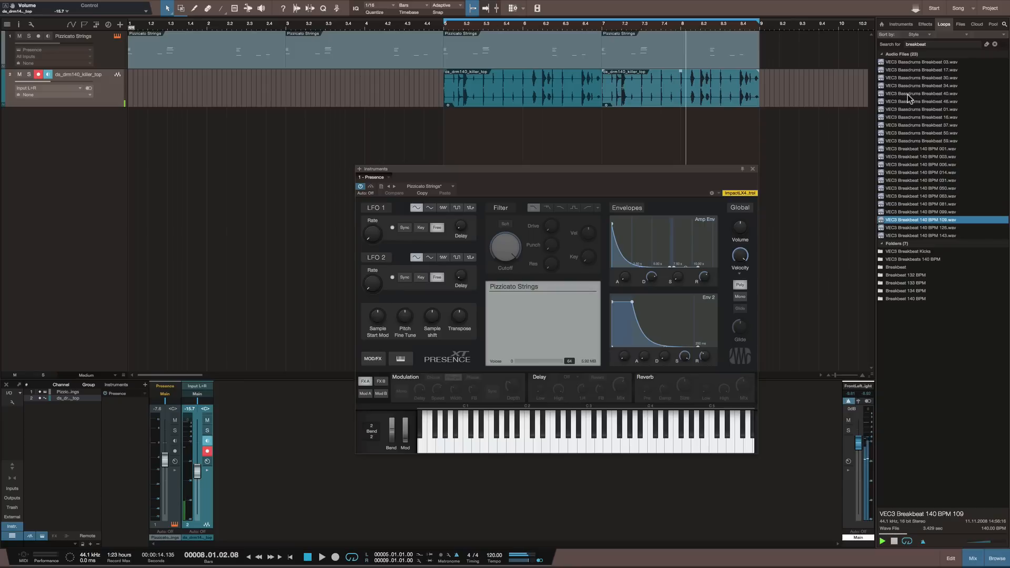
key("Down")
key("Down")
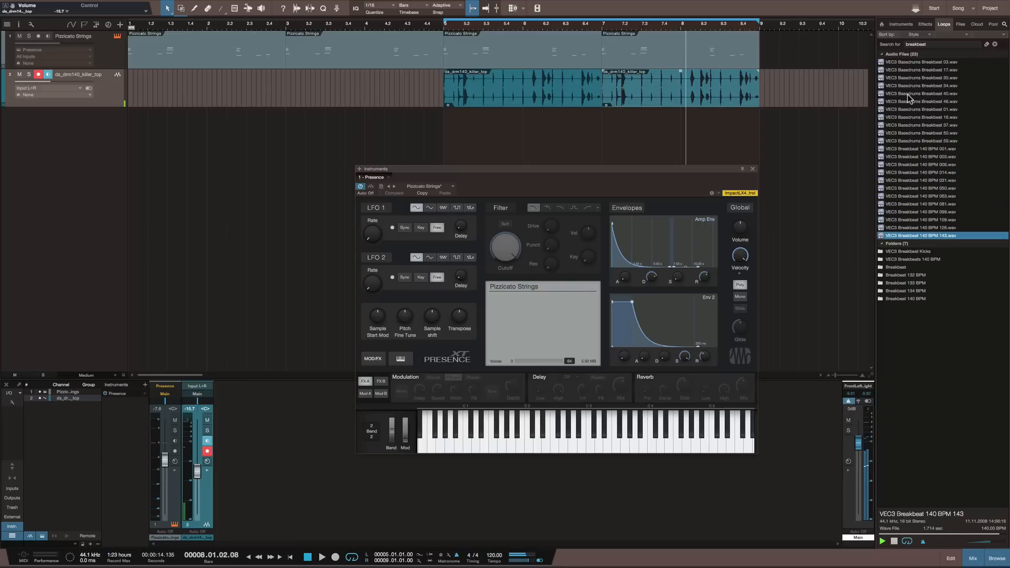
key("Down")
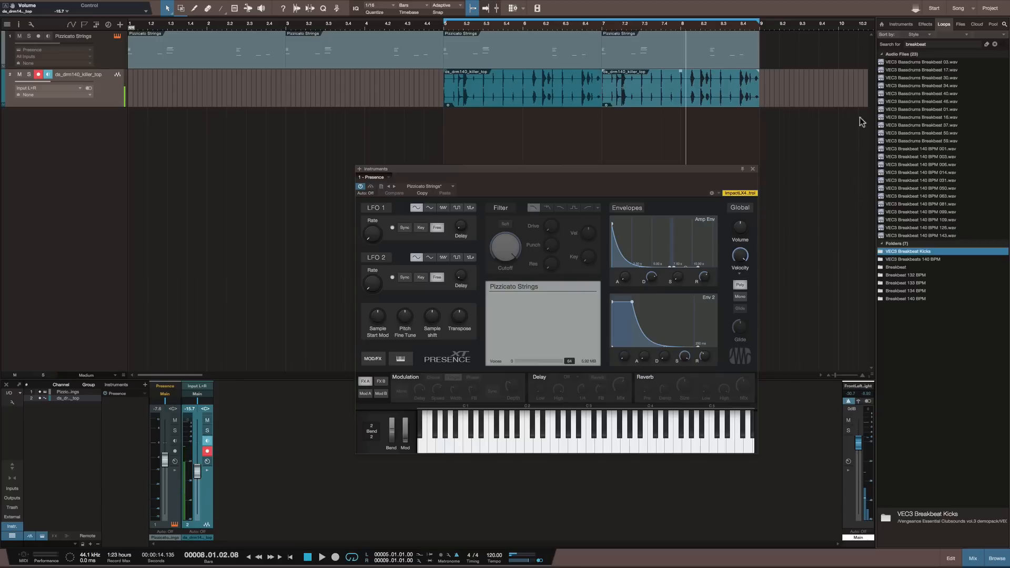
left_click(891, 274)
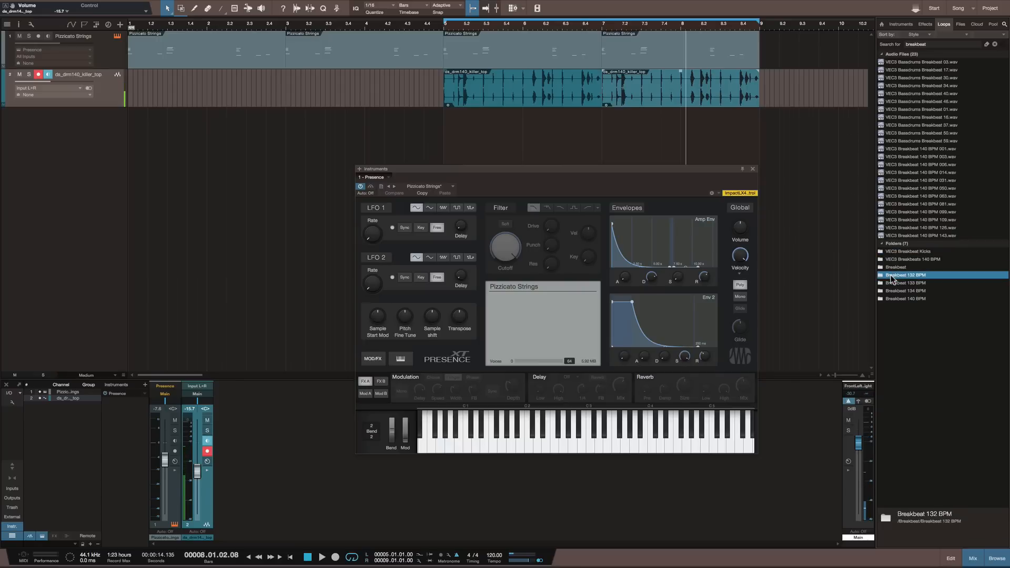
Compare the VEC3 Breakbeat 140 BPM loops again, auditioning 063, 081 and 099, and from 050 back up to 001
left_click(901, 197)
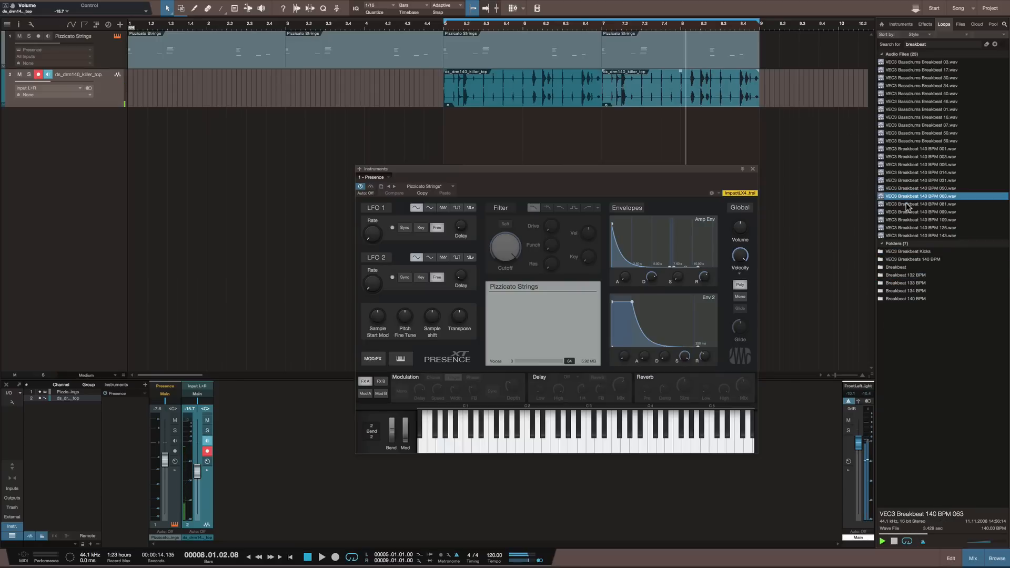
left_click(901, 205)
left_click(902, 212)
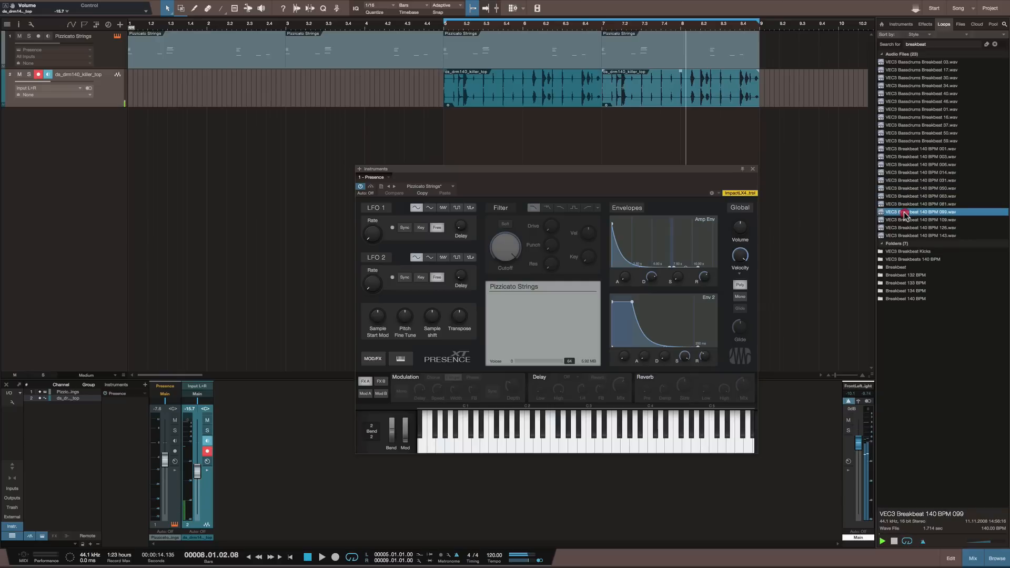
left_click(902, 188)
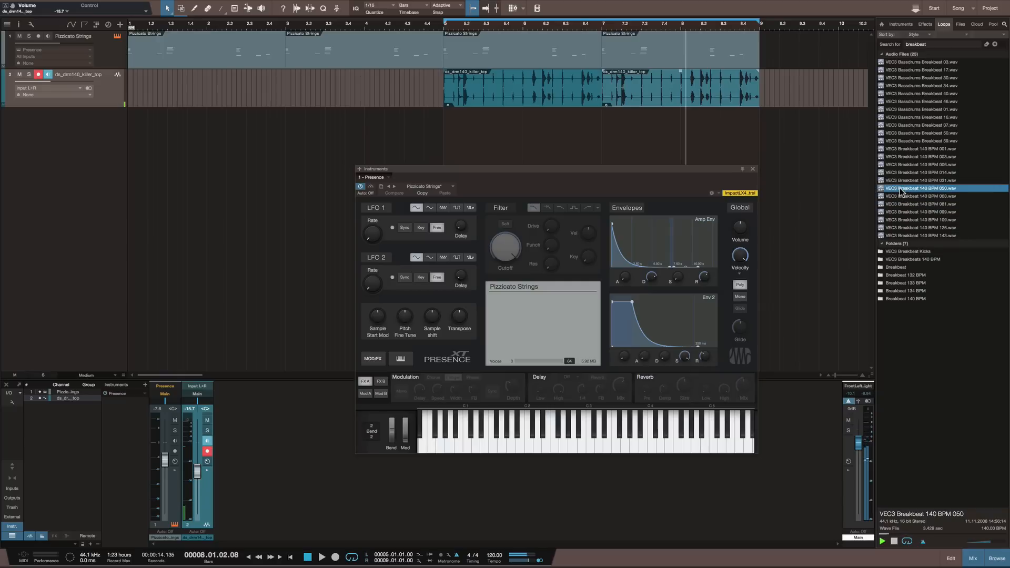
left_click(907, 181)
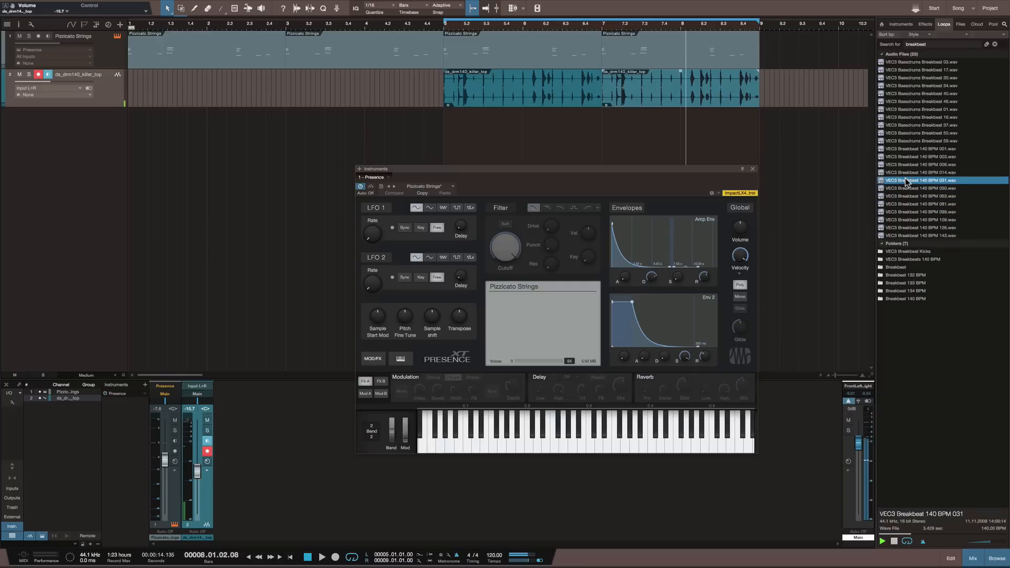
left_click(905, 172)
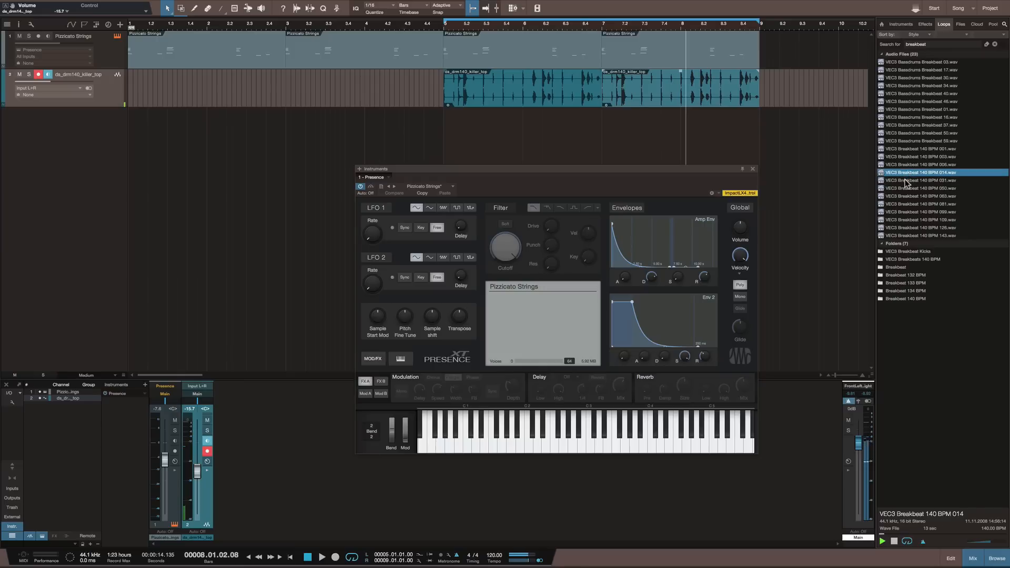
left_click(903, 165)
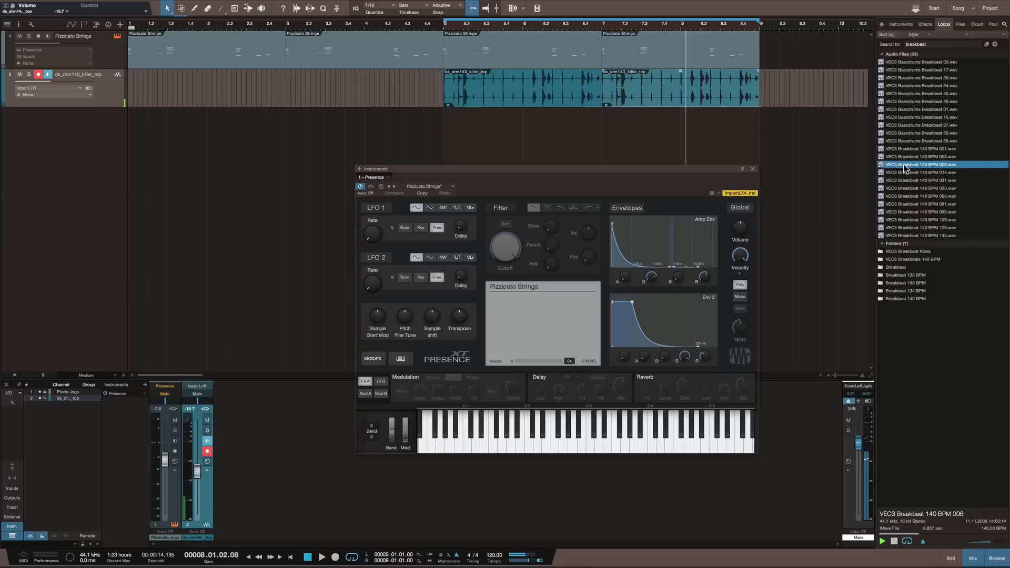
left_click(903, 158)
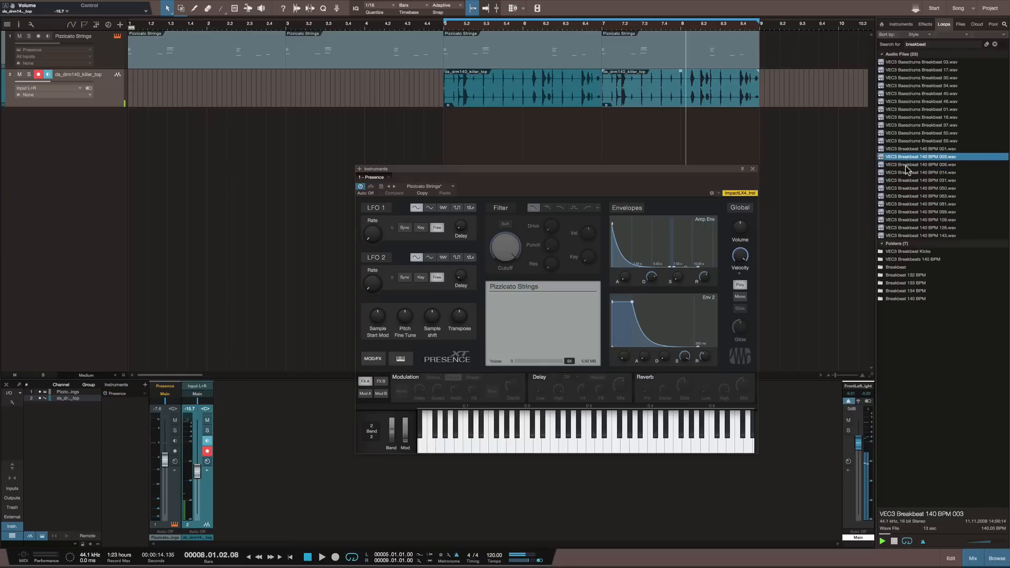
left_click(910, 150)
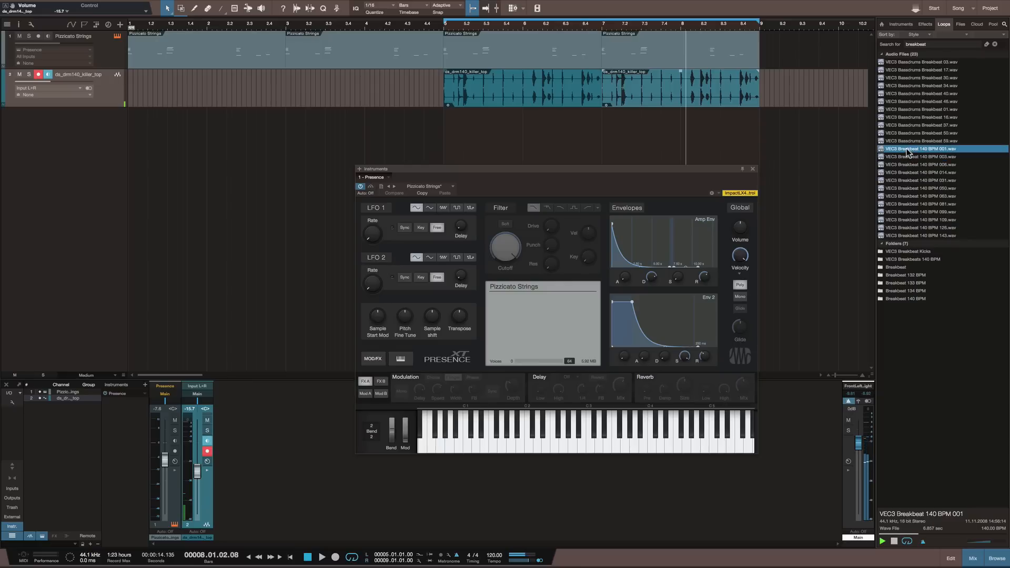
Add VEC3 Breakbeat 140 BPM 001 on a new audio track at bar 5 and lower its volume to -8.6 dB during playback
left_click_drag(908, 149, 459, 135)
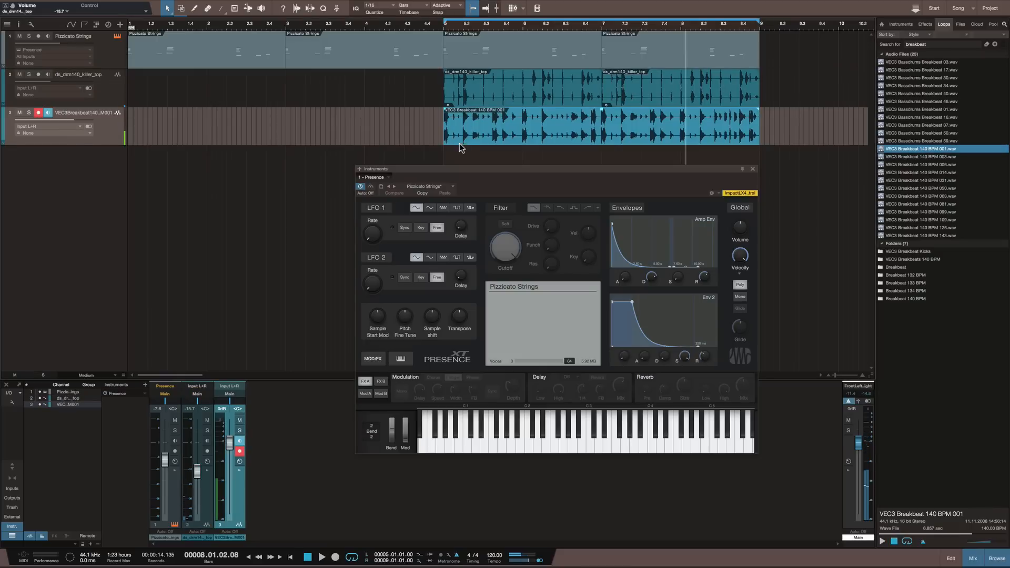
key("space")
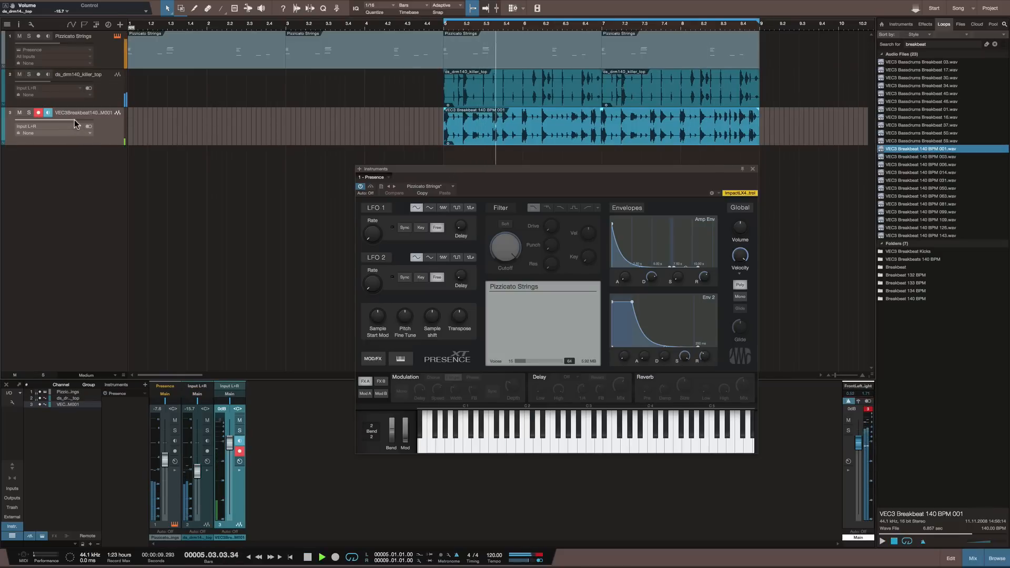
left_click_drag(74, 119, 59, 129)
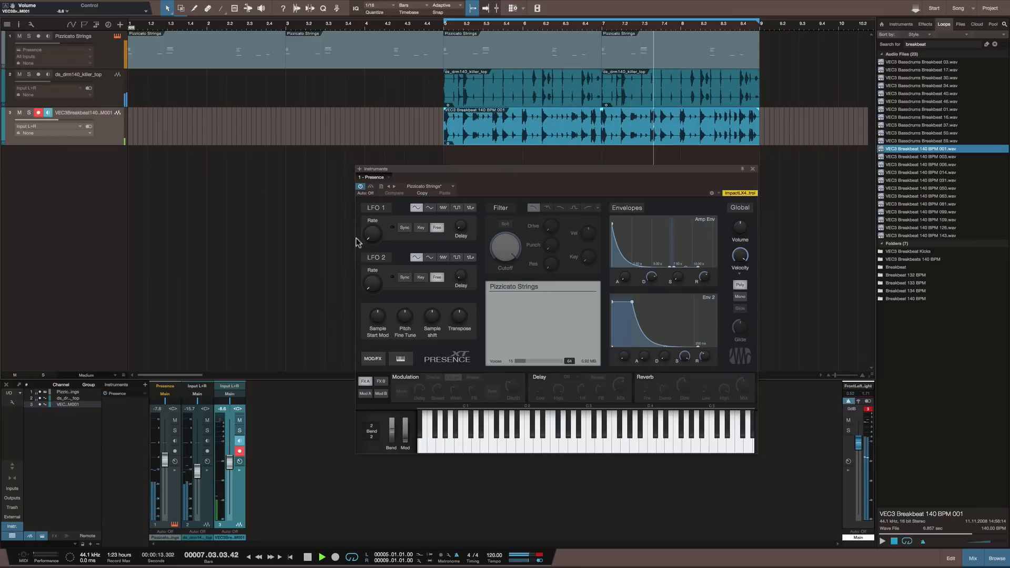
left_click_drag(409, 175, 348, 235)
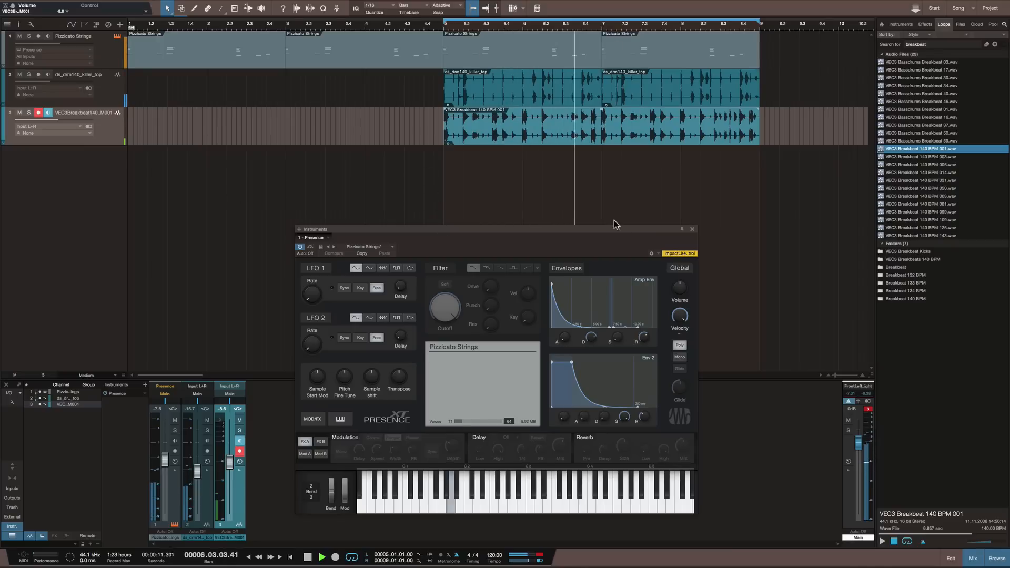
key("space")
Add three instrument tracks named DRUMS, with new instrument output
double_click(116, 183)
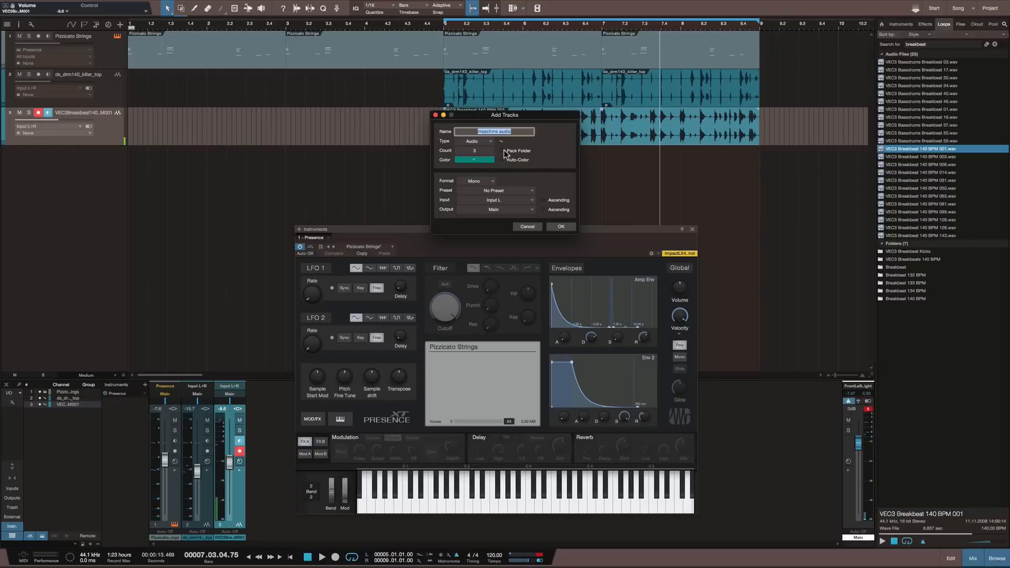
type("DRUMS")
left_click(474, 141)
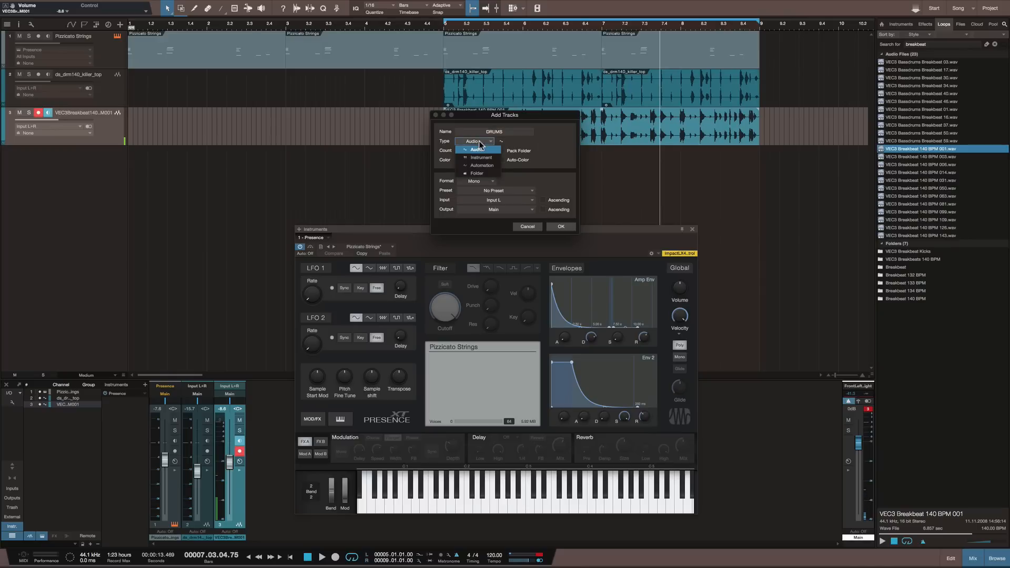
left_click(480, 157)
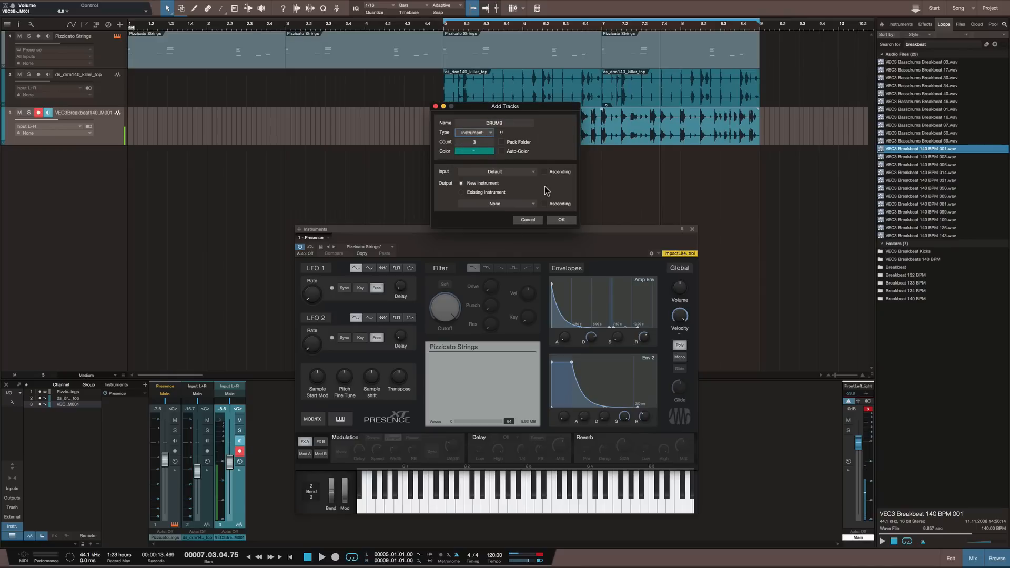
left_click(560, 220)
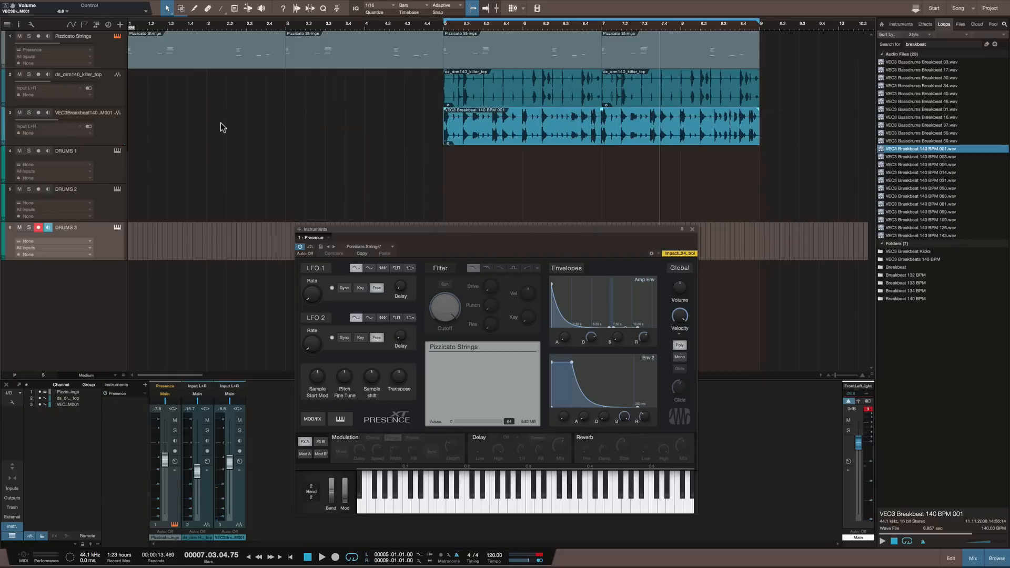
Play the looped section briefly, and undo the deletion of the VEC3 Breakbeat 140 BPM 001 clip
key("space")
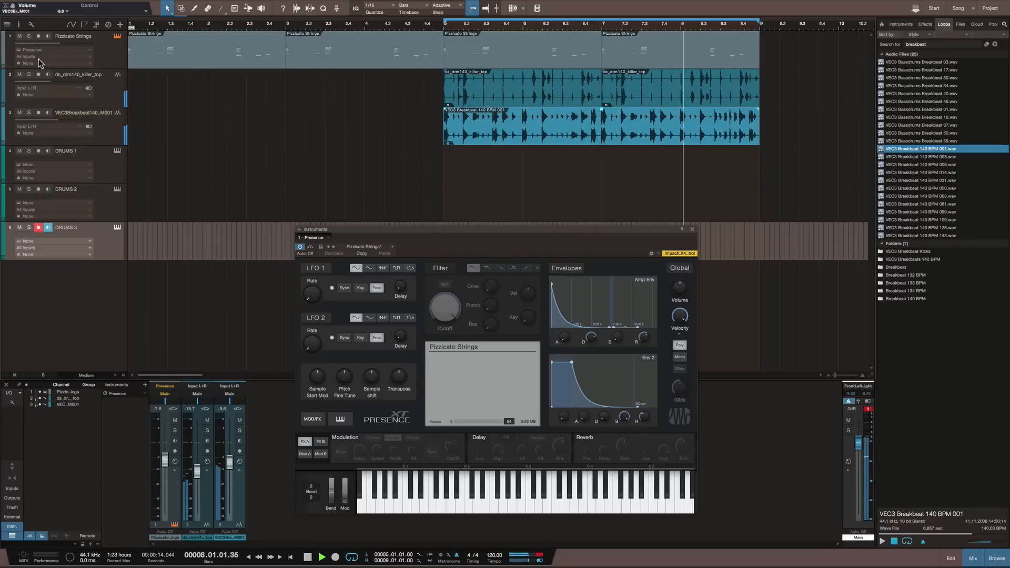
left_click(101, 162)
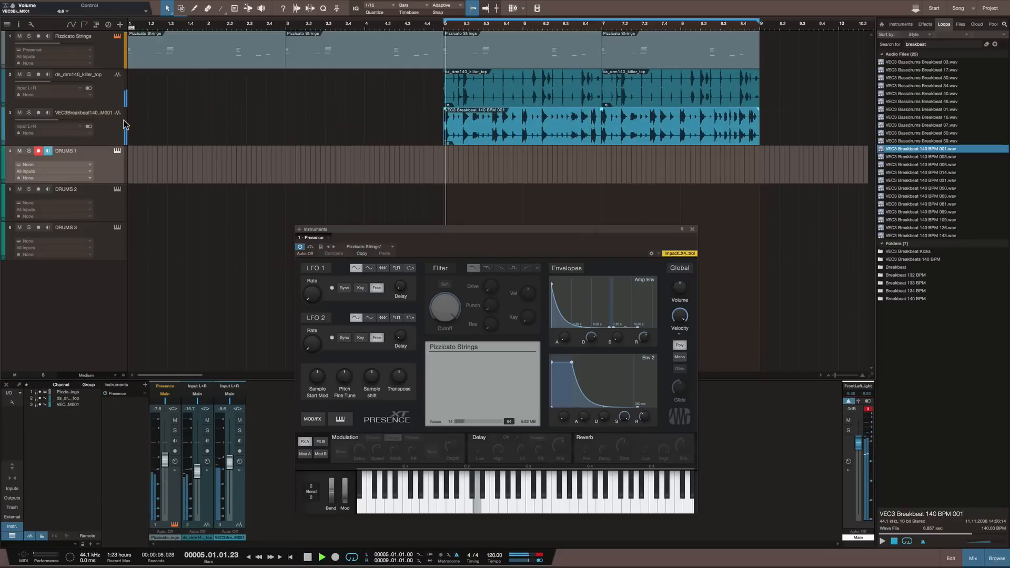
key("space")
key("Delete")
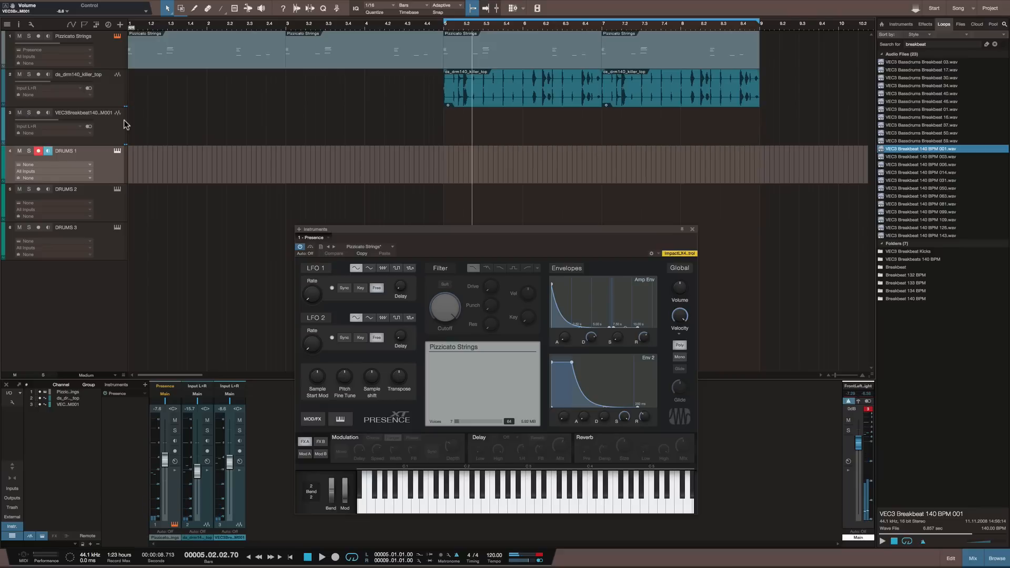
key("ctrl+z")
Remove the empty DRUMS 2, DRUMS 1 and DRUMS 3 tracks from the arrangement
left_click(98, 200)
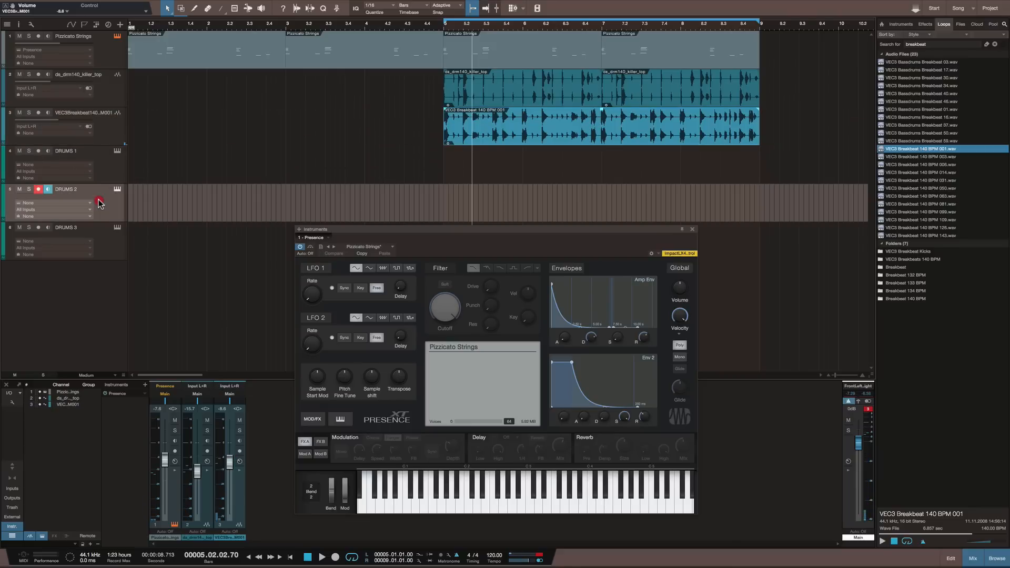
right_click(100, 205)
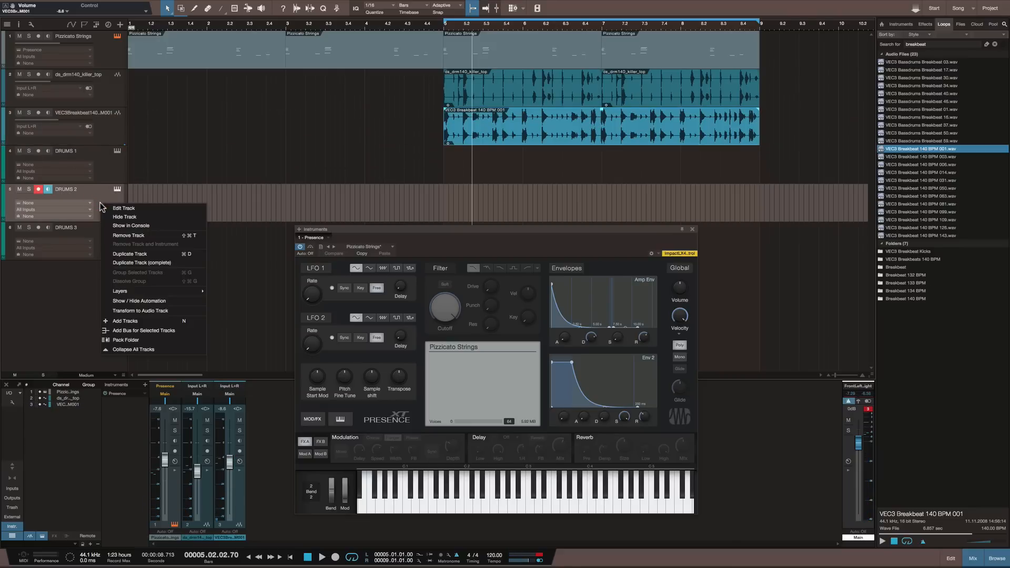
left_click(116, 237)
right_click(99, 172)
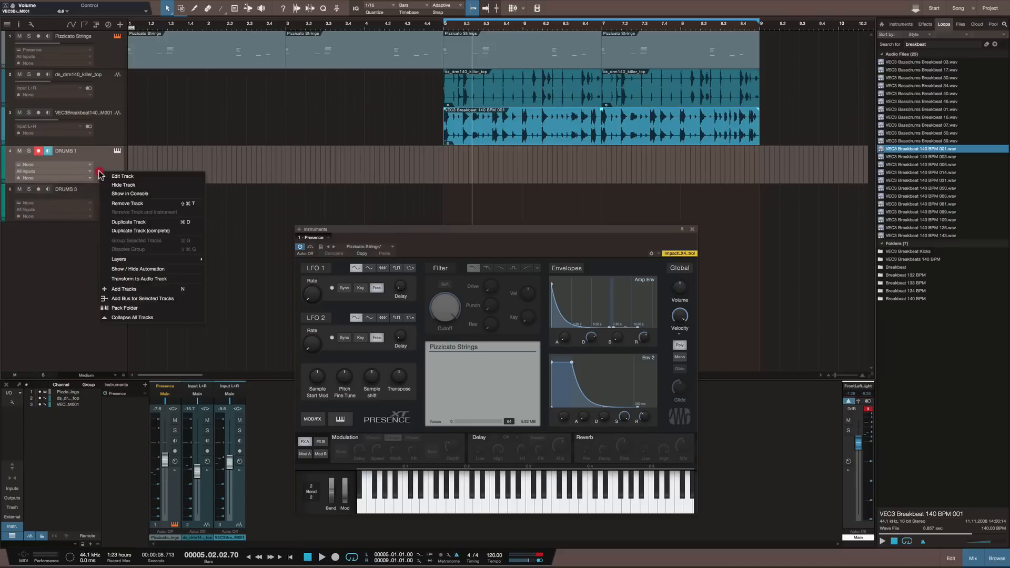
left_click(127, 208)
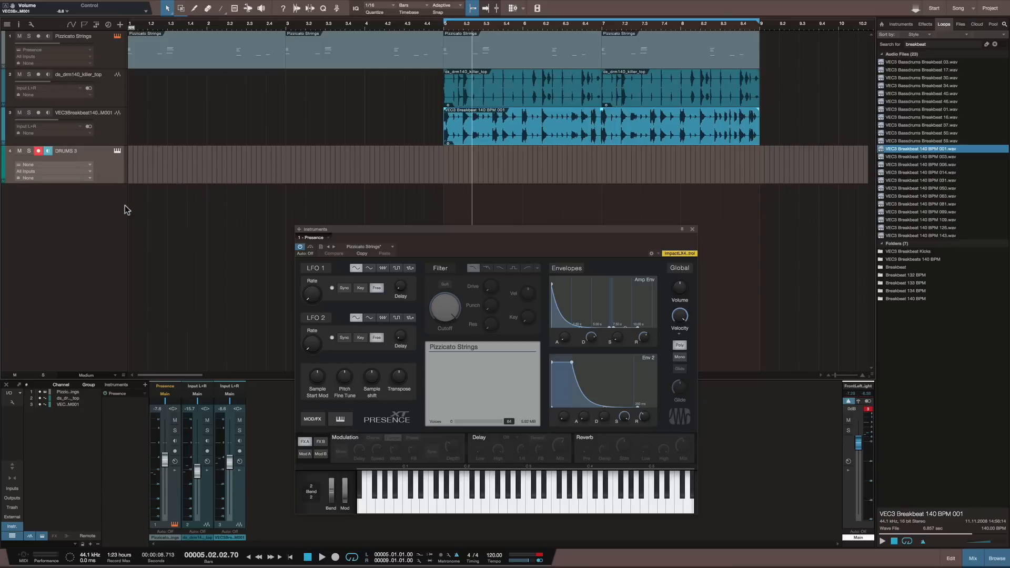
right_click(105, 162)
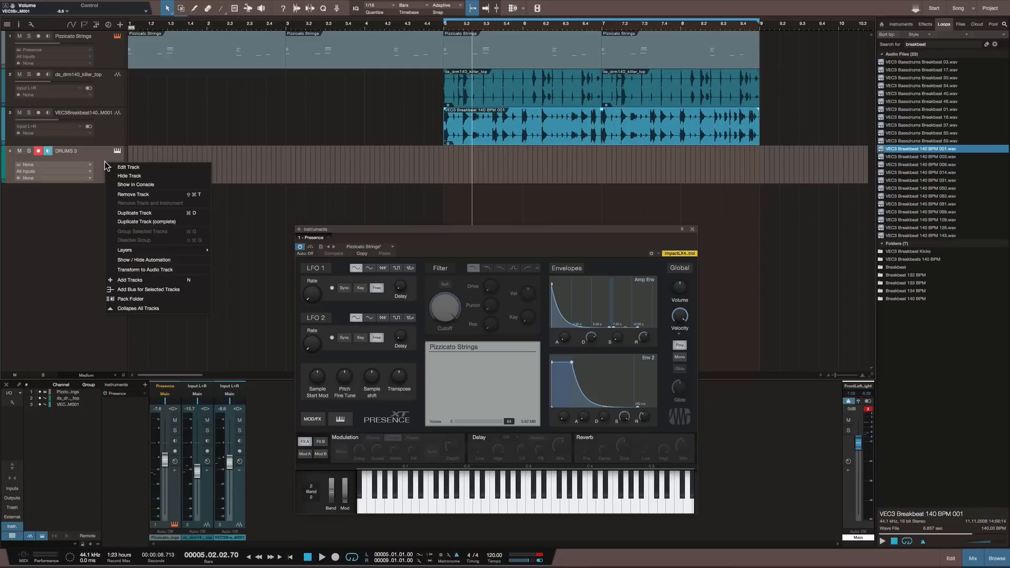
left_click(128, 196)
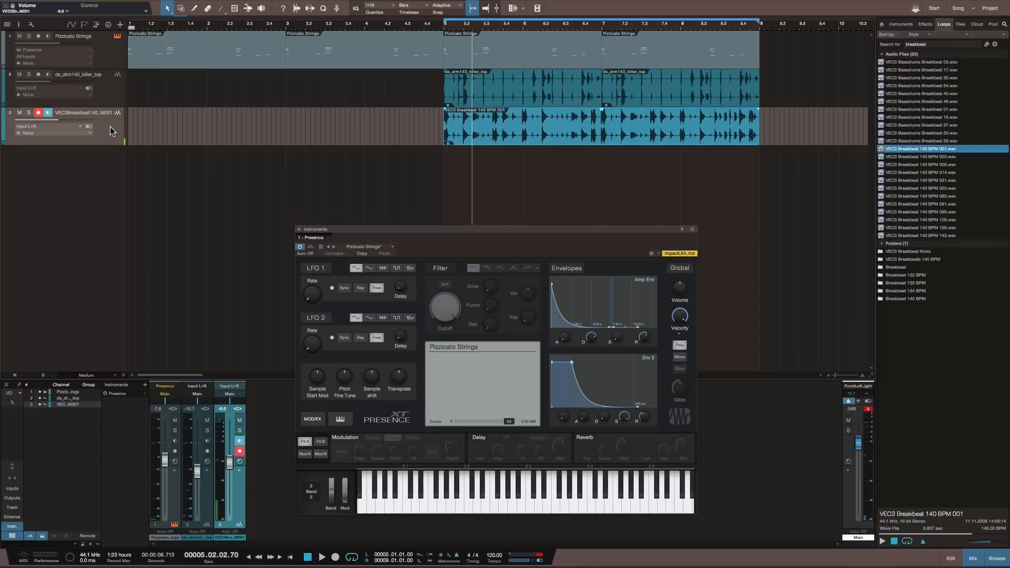
Add three instrument tracks named DRUMS with new instrument output
key("t")
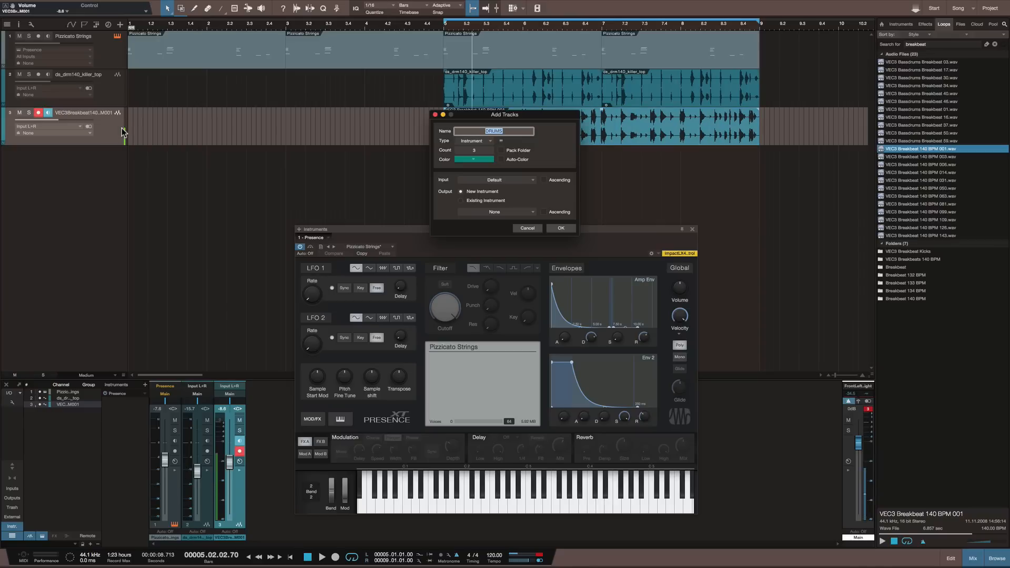
left_click(560, 228)
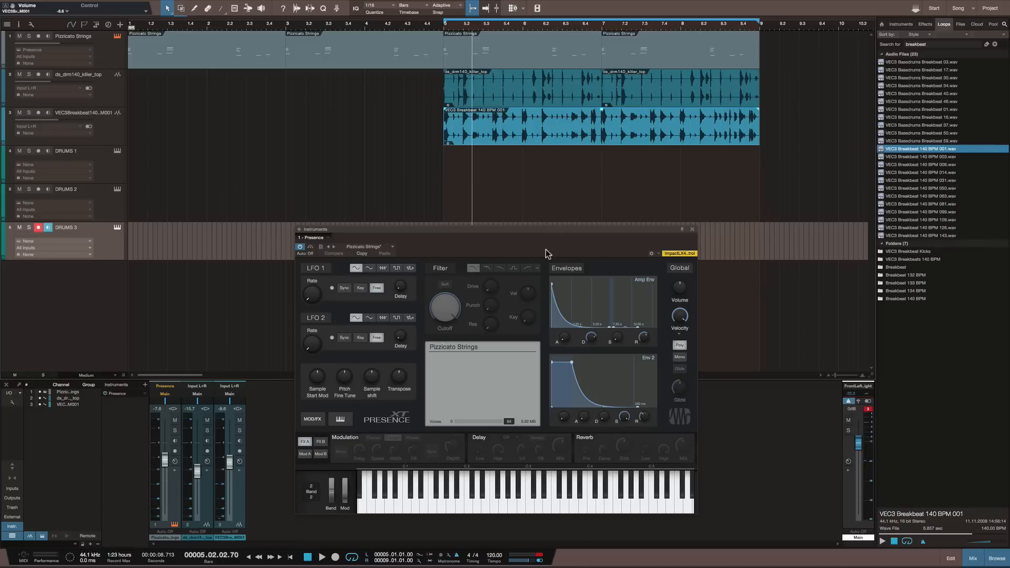
left_click(104, 174)
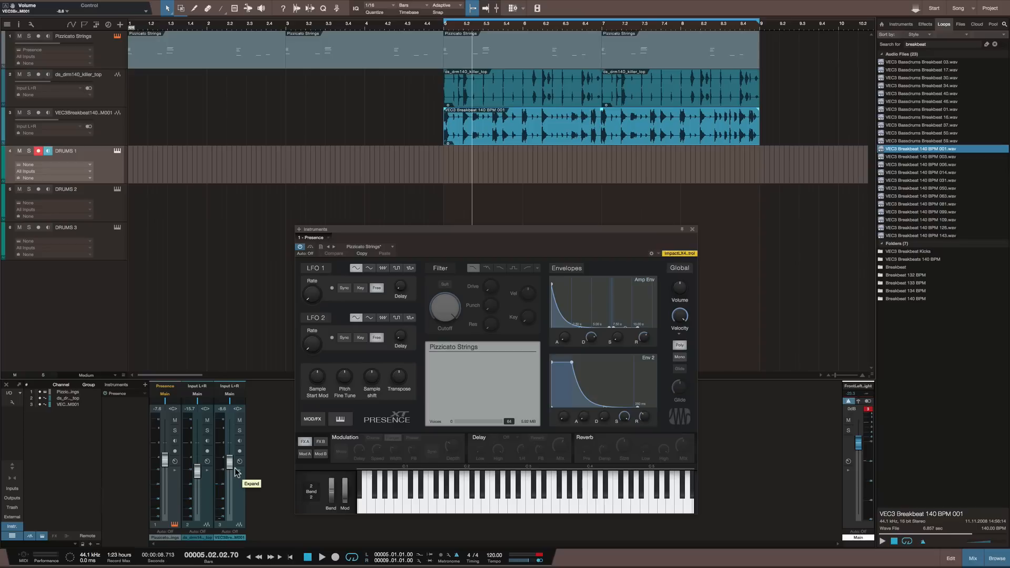
Check the console channels with the inserts expanded and collapsed, and undo the addition of the three DRUMS tracks
left_click(176, 538)
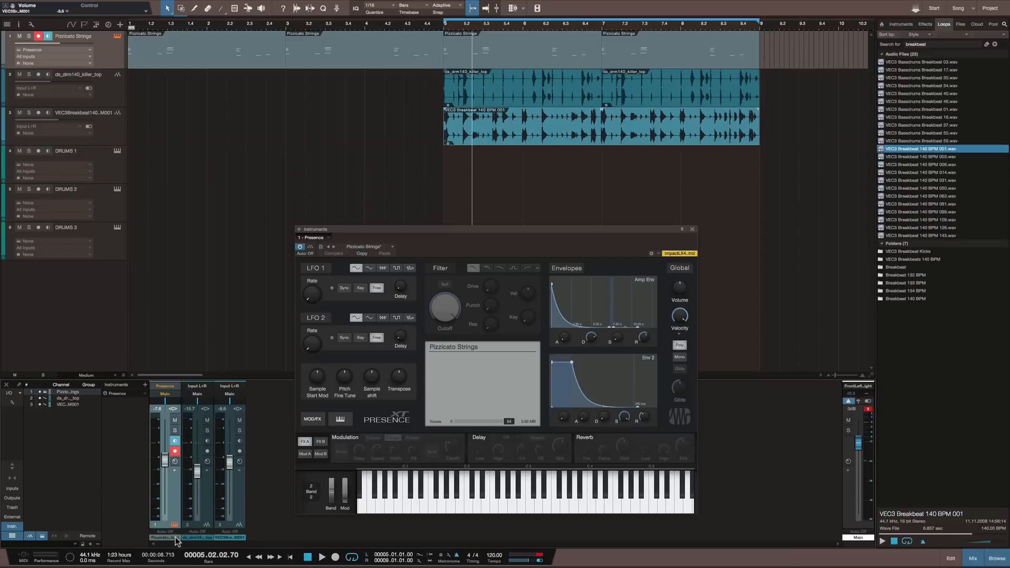
left_click(267, 406)
left_click(12, 467)
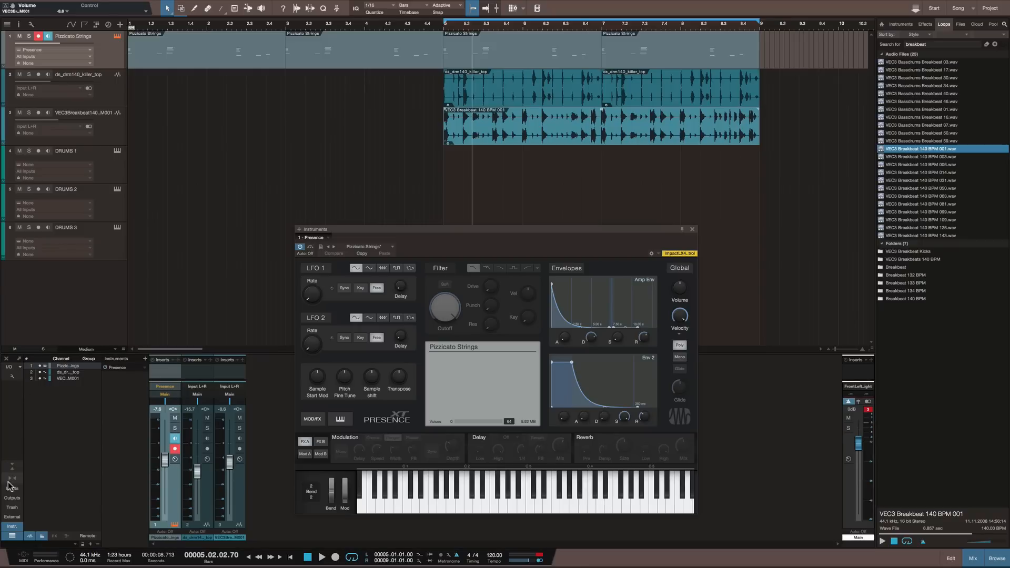
left_click(12, 466)
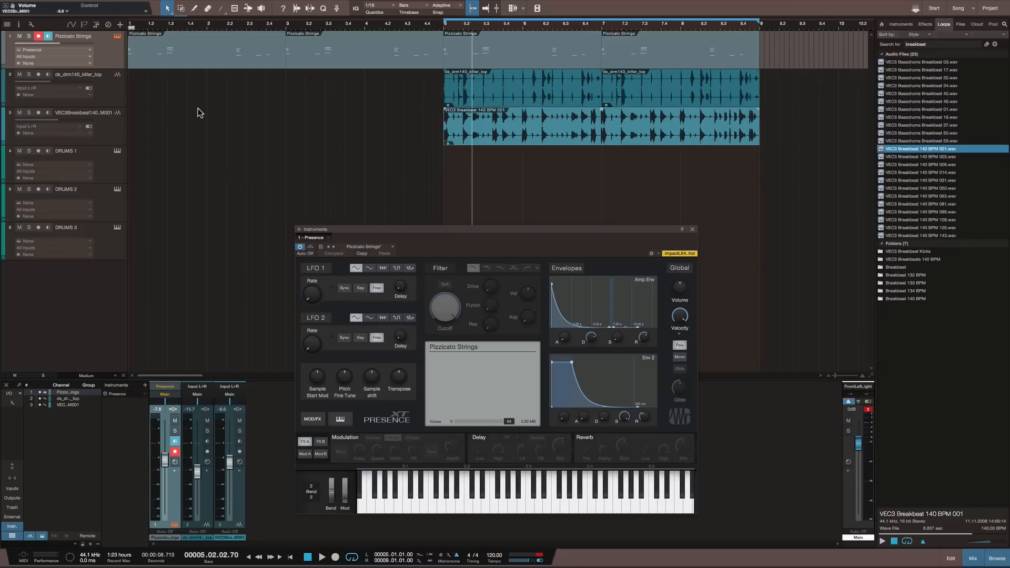
key("super+z")
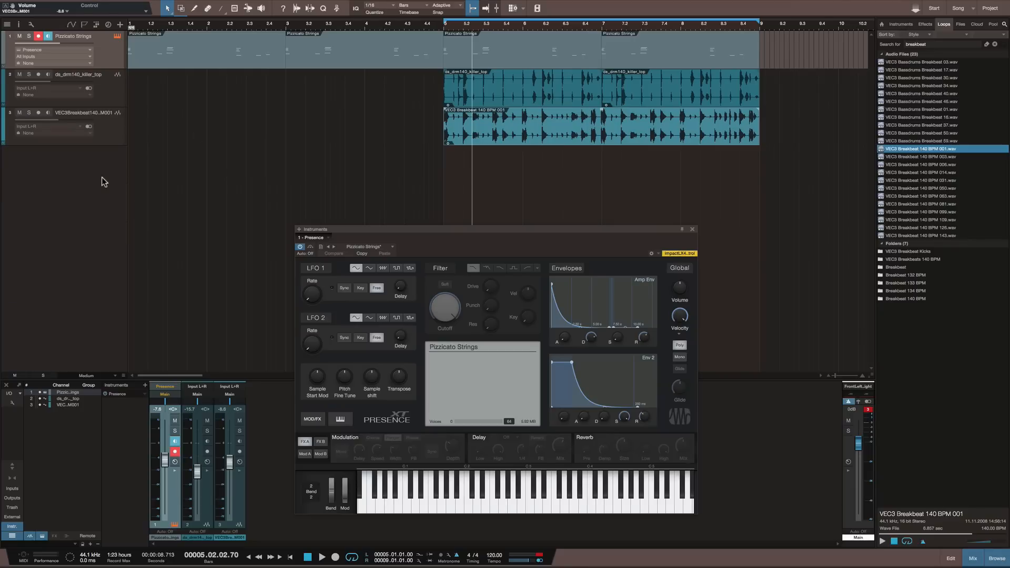
mouse_move(228, 2)
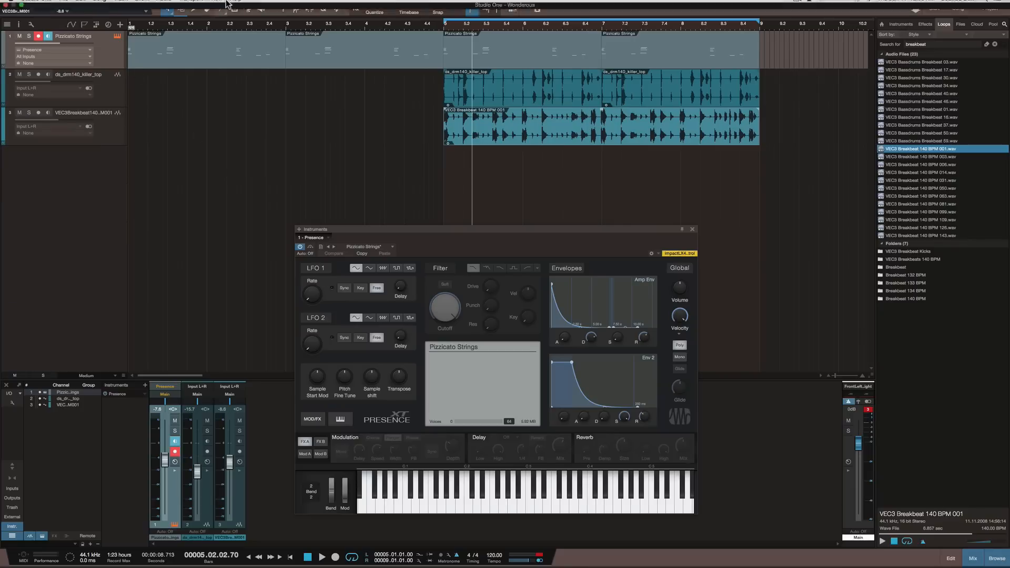
left_click(124, 4)
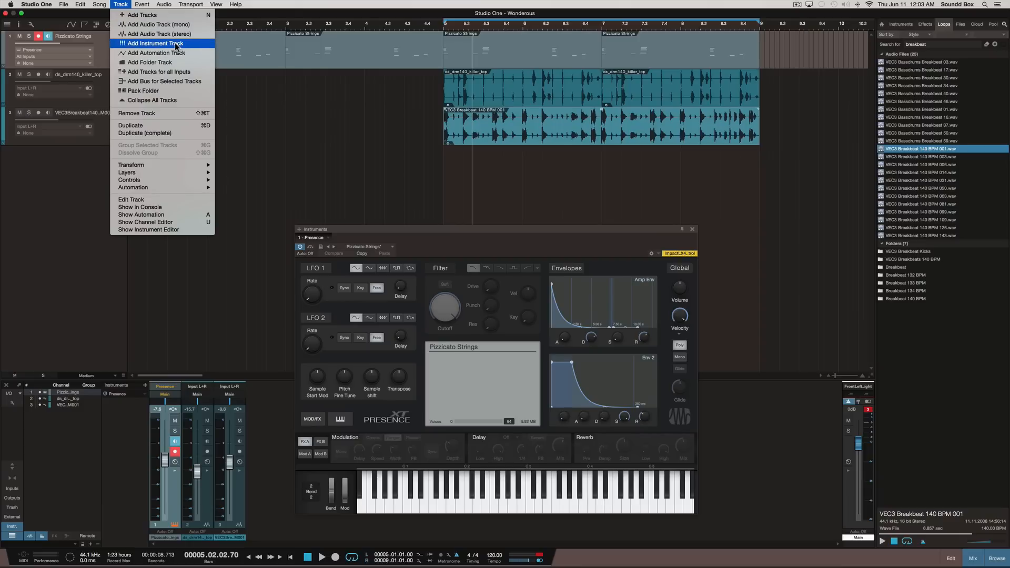
left_click(319, 158)
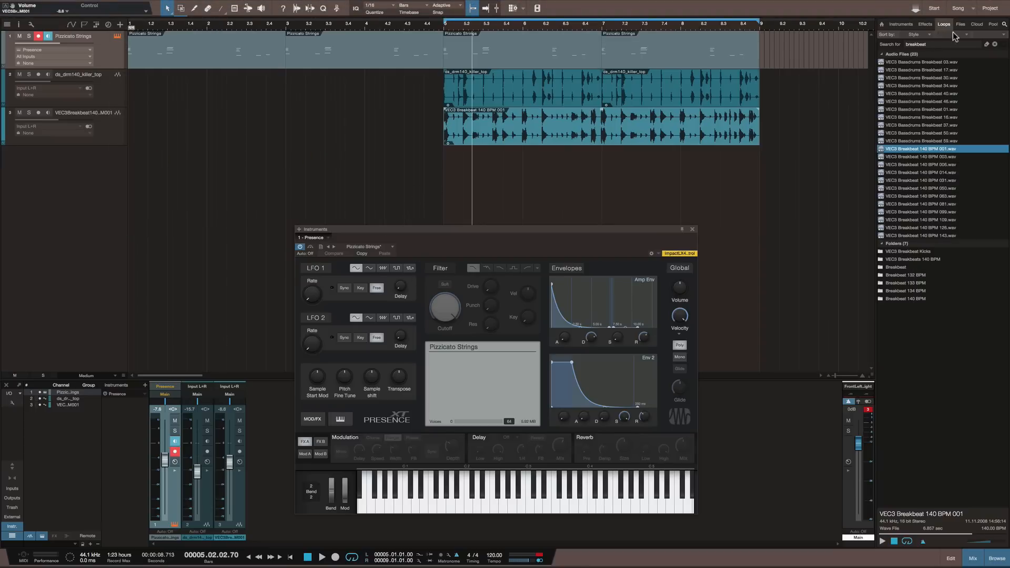
Reset the loop search and search the loops for "pres"
left_click(1006, 24)
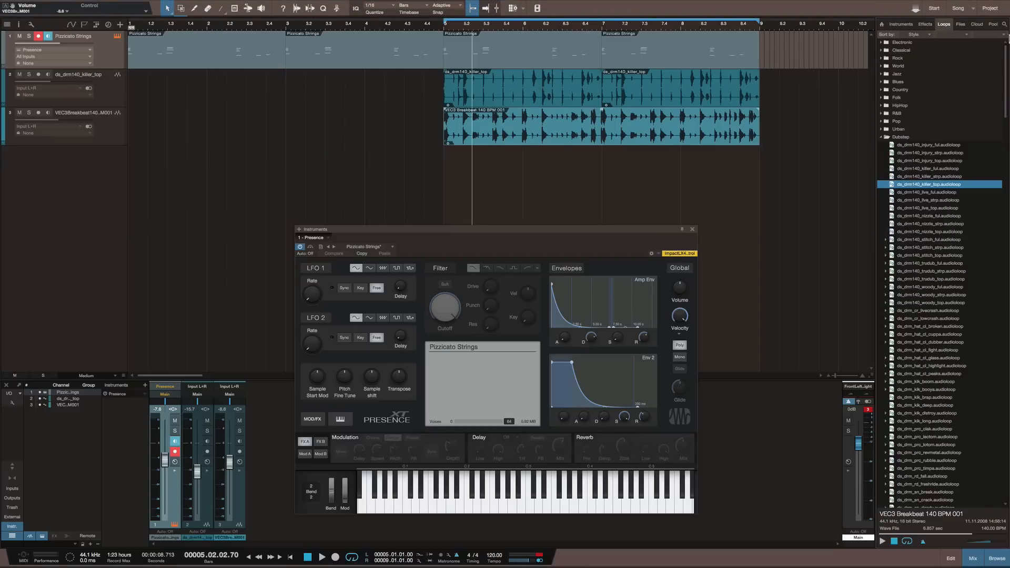
left_click(1006, 25)
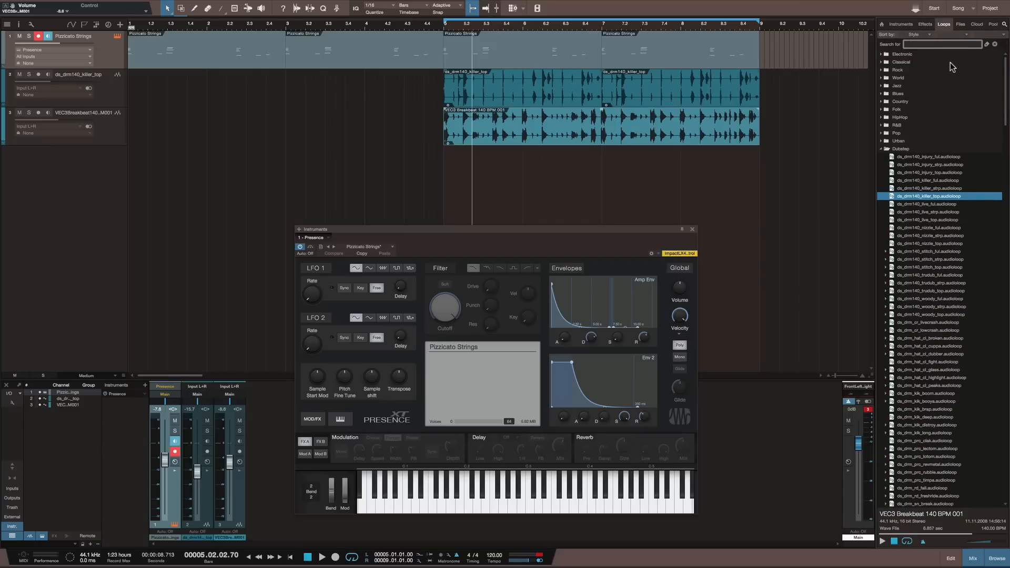
type("pres")
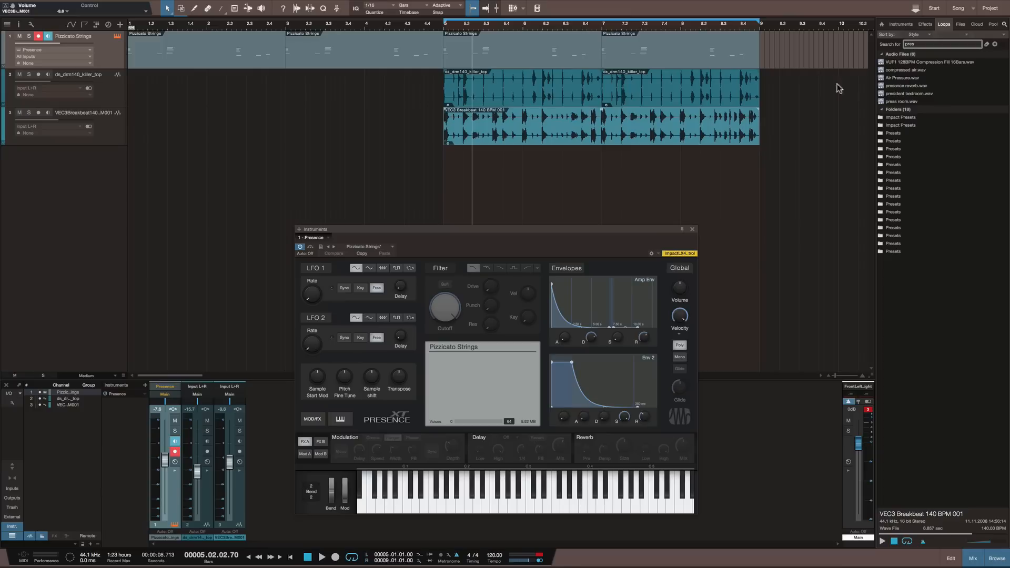
Search the instrument presets for "urban"
left_click(901, 24)
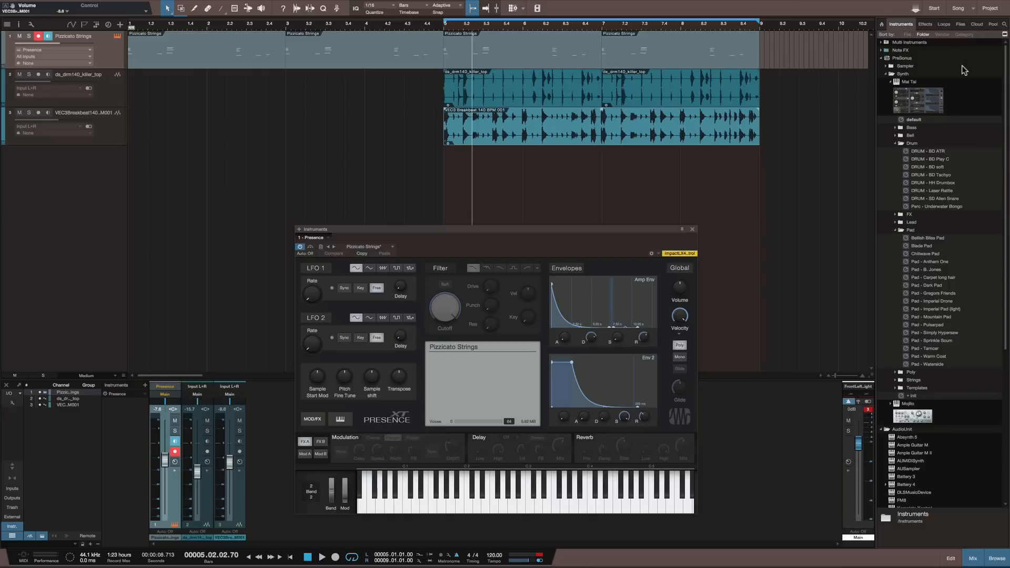
left_click(1004, 25)
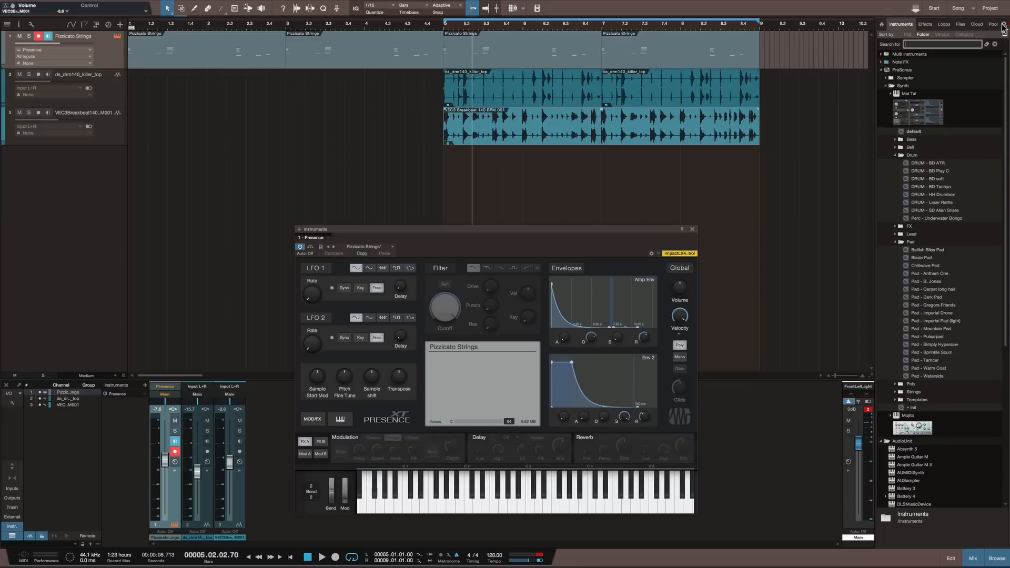
type("urban")
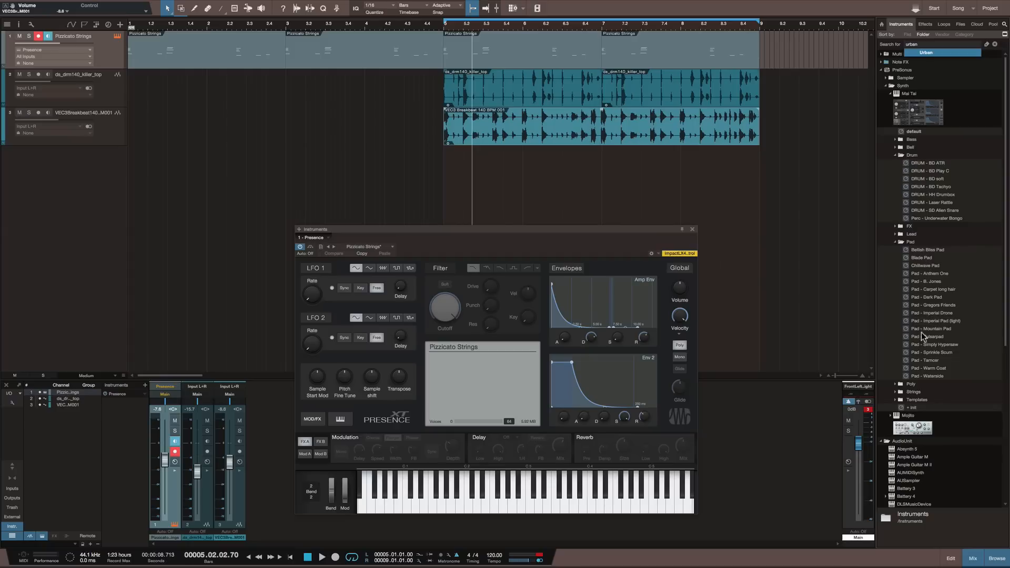
scroll(921, 340, "down", 10)
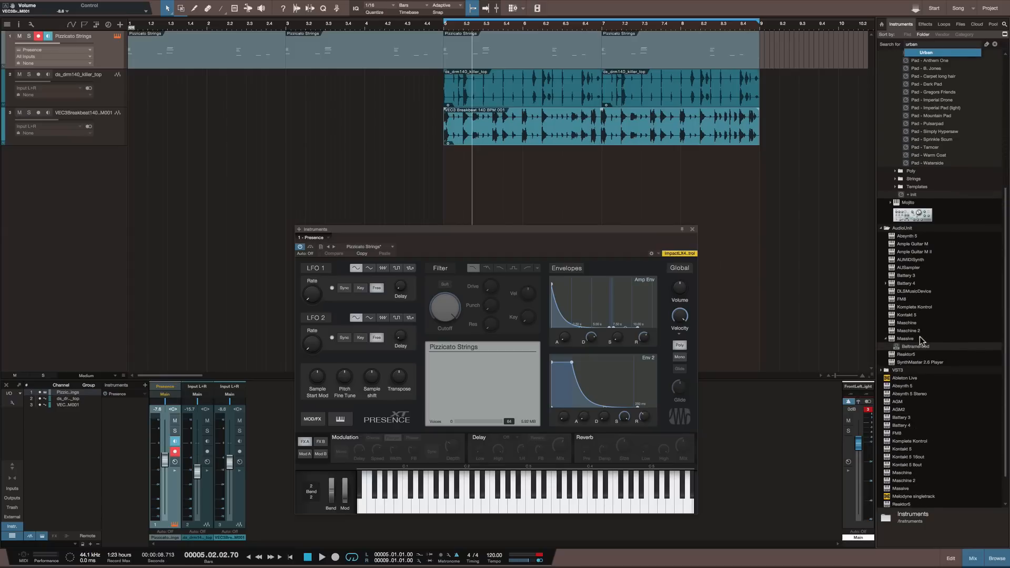
scroll(920, 338, "up", 1)
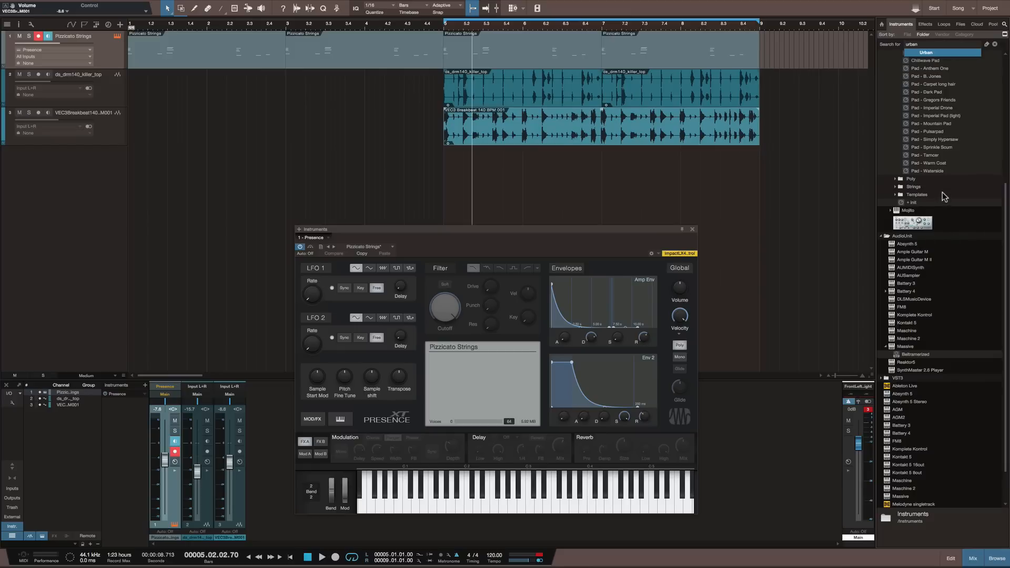
scroll(942, 192, "down", 5)
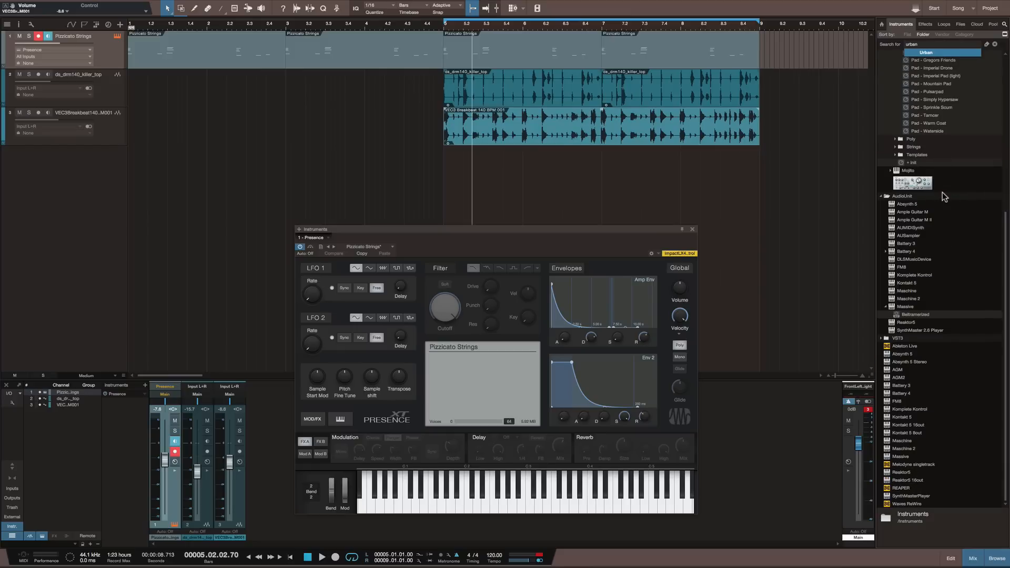
scroll(942, 192, "up", 20)
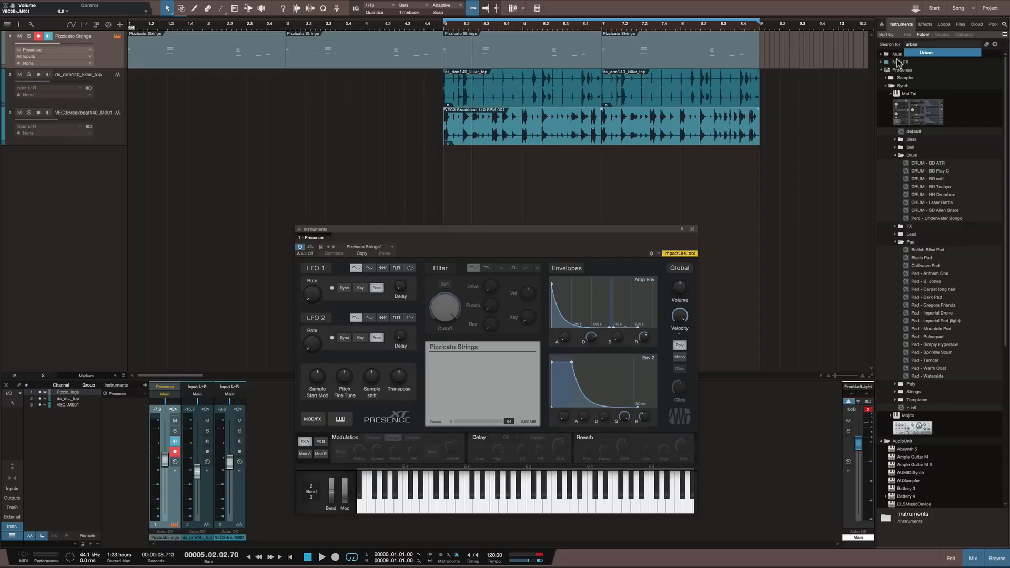
left_click(890, 79)
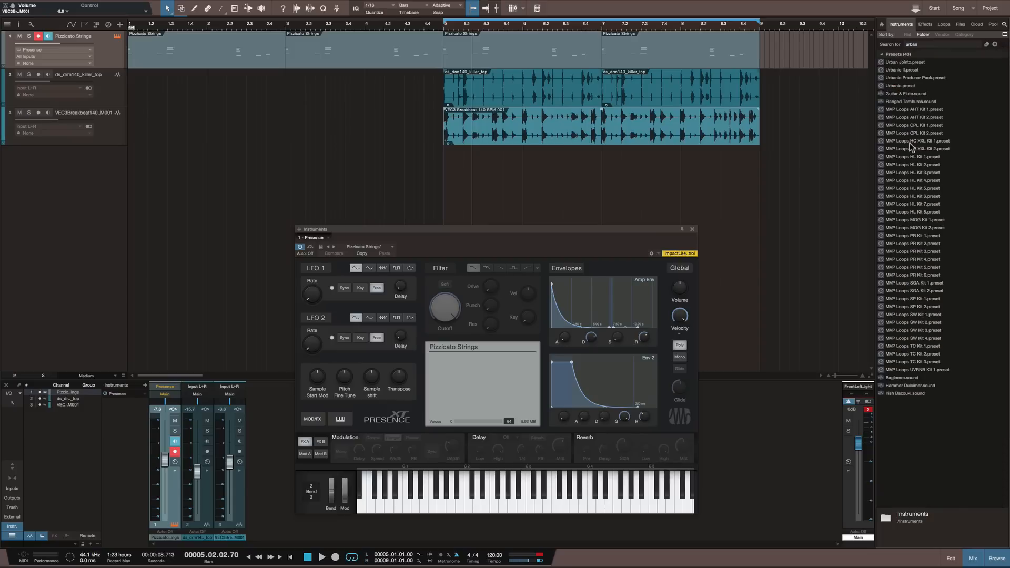
Look through the MVP Loops kit presets and add Urbanic Producer Pack on a new instrument track below the breakbeat
left_click(909, 142)
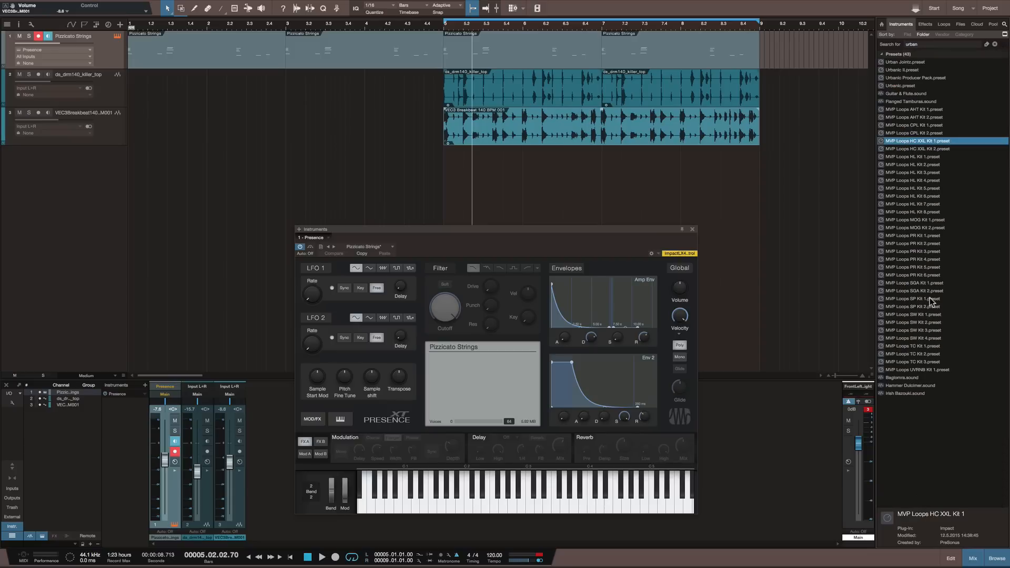
left_click(918, 182)
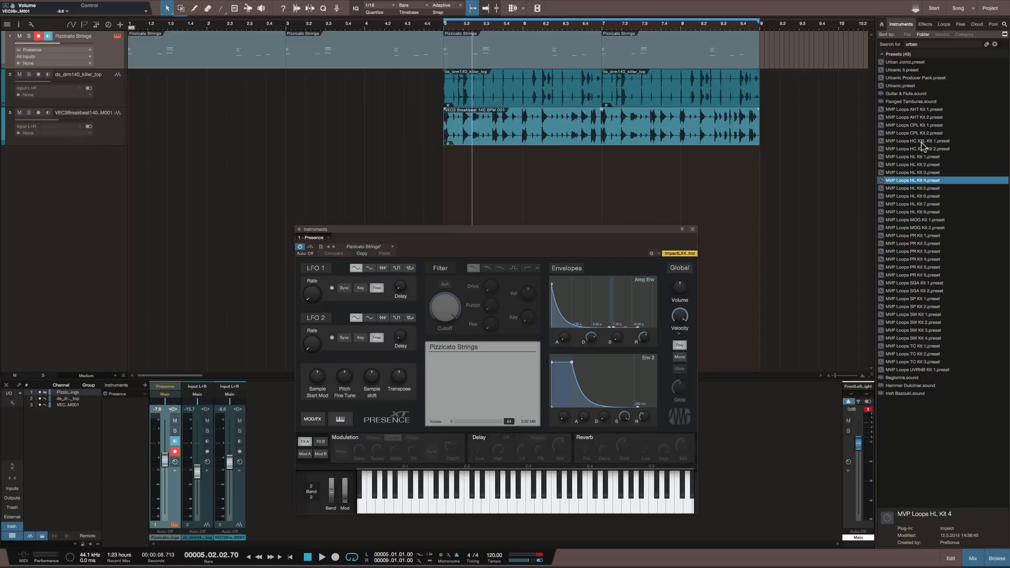
left_click(918, 79)
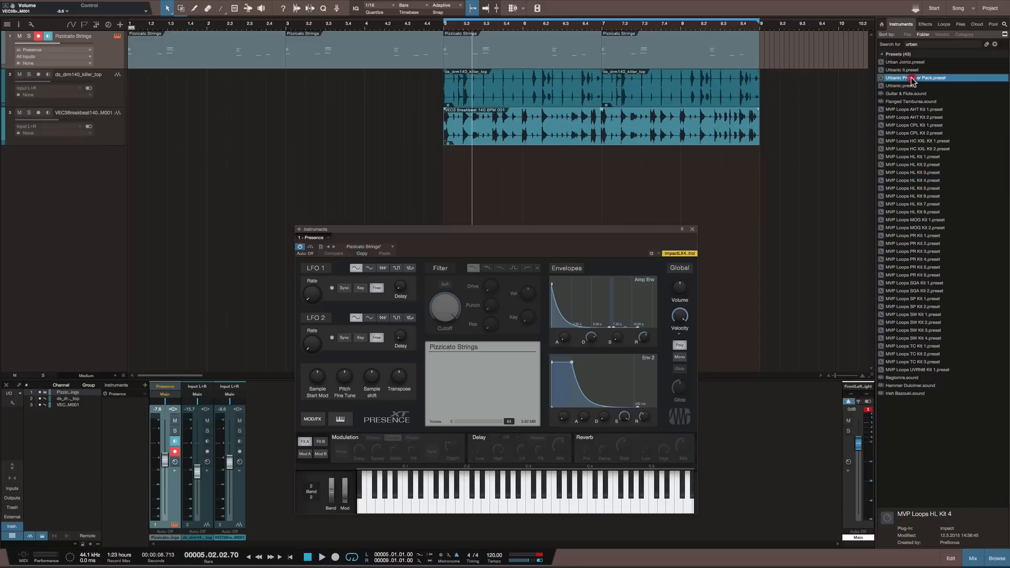
left_click_drag(927, 80, 539, 167)
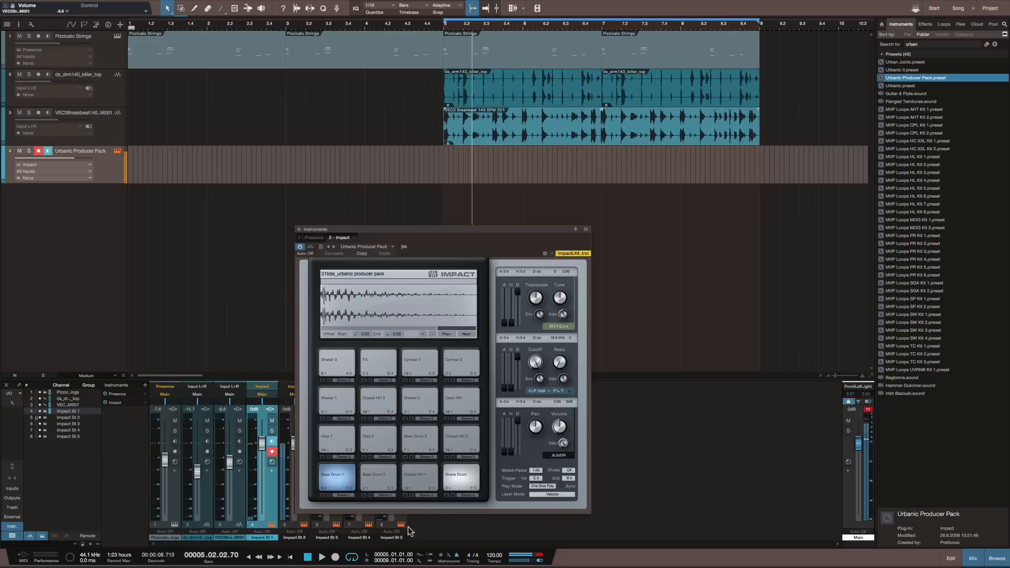
Select Impact's Snare Drum pad and search the instrument presets for "snar"
left_click(466, 477)
right_click(465, 477)
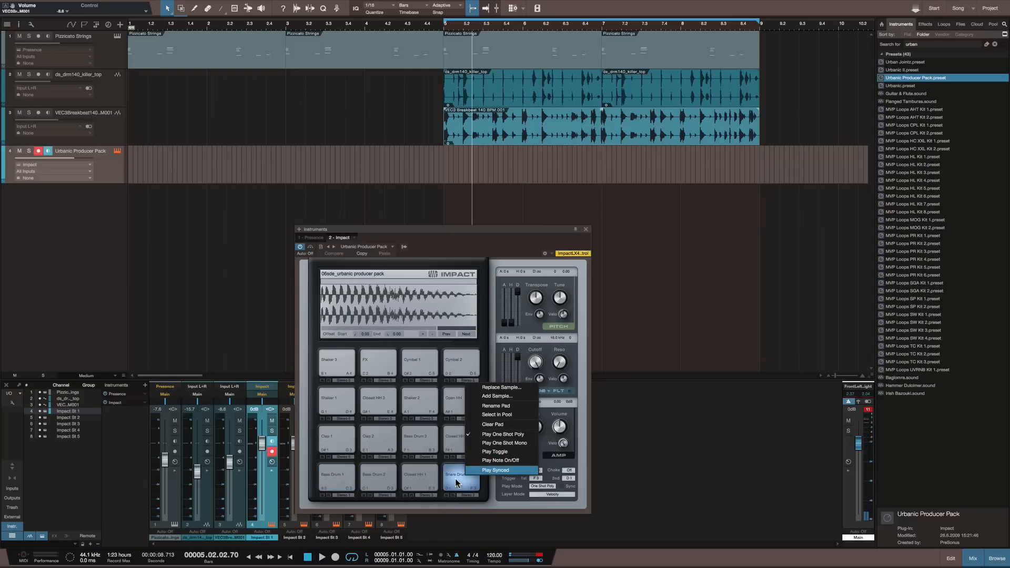
left_click(938, 45)
left_click(937, 44)
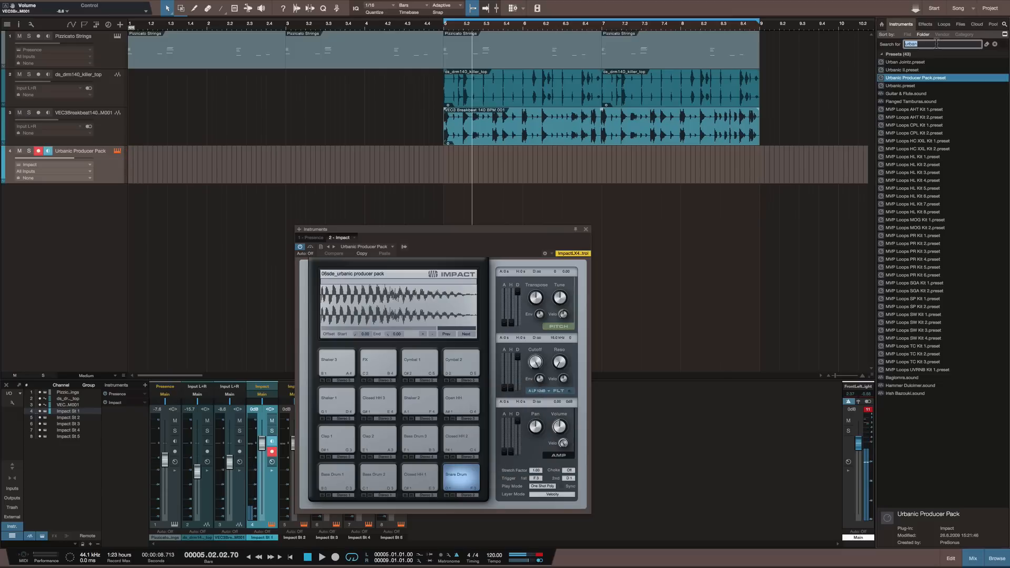
type("snar")
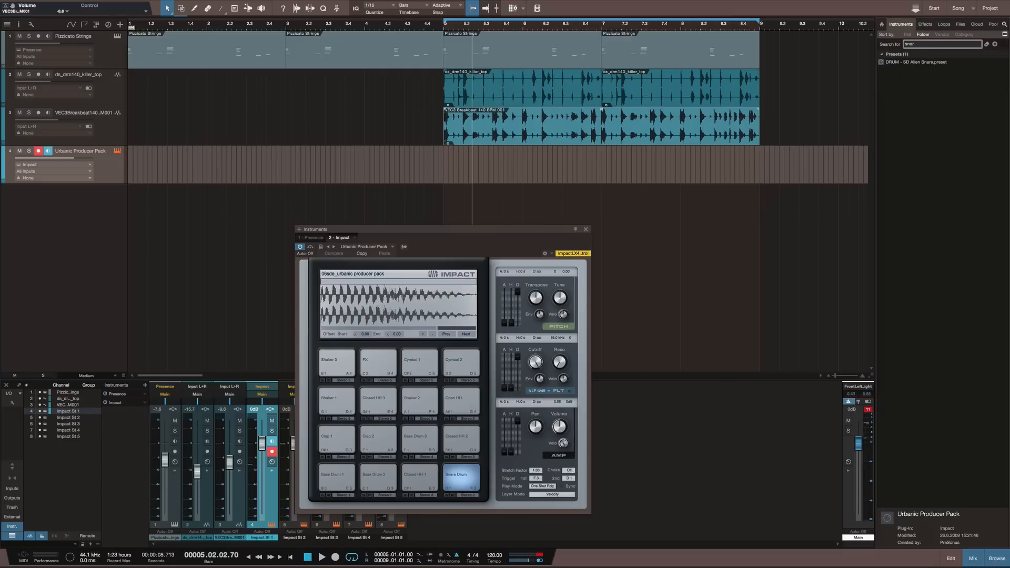
Try to load the DRUM - SD Alien Snare preset onto Impact's Snare Drum pad
left_click(914, 62)
left_click_drag(914, 62, 460, 479)
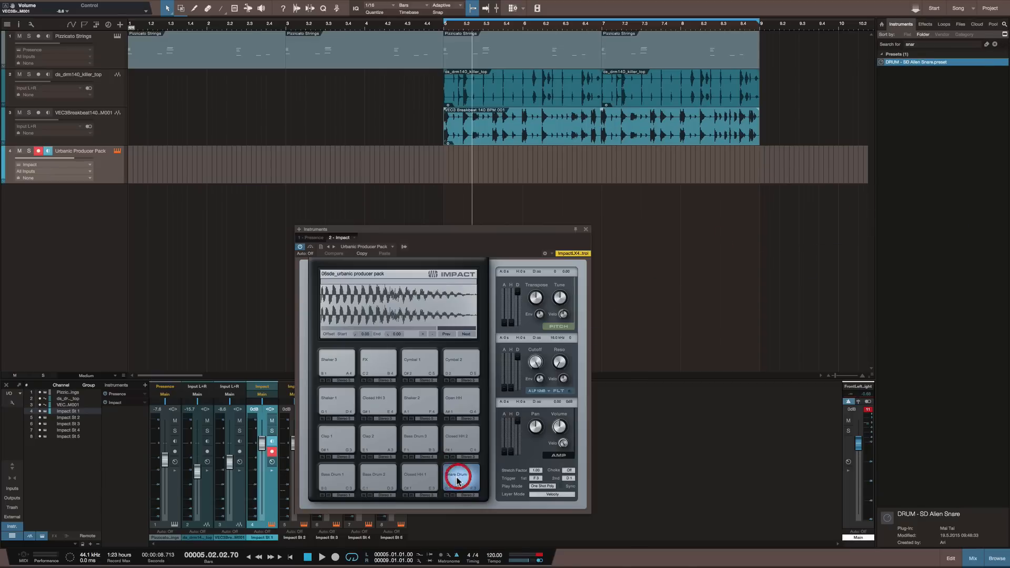
left_click(465, 483)
Try DRUM - SD Alien Snare on a new Mai Tai track, browse its drum presets, and delete the track
left_click_drag(916, 62, 549, 198)
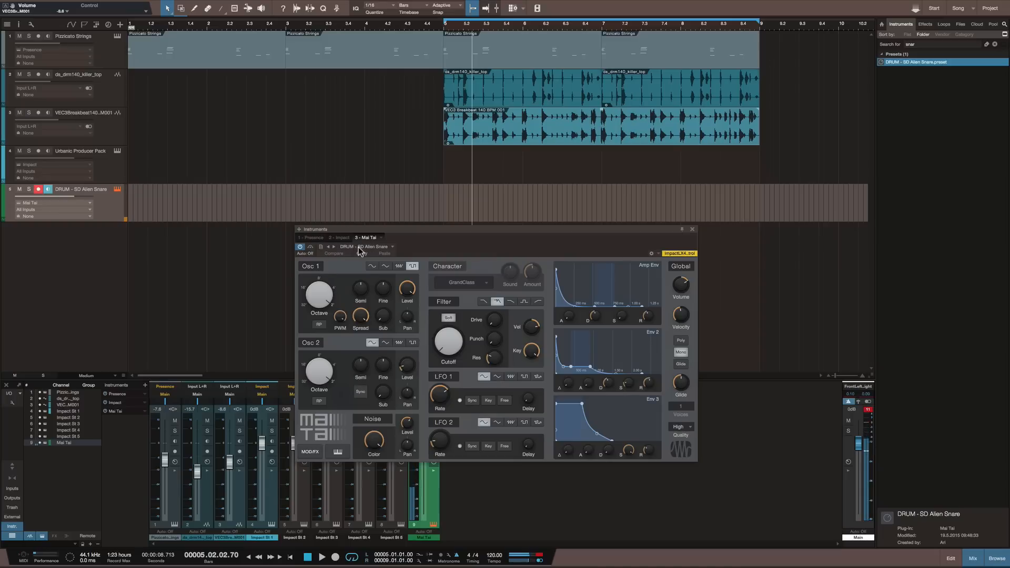
left_click(388, 247)
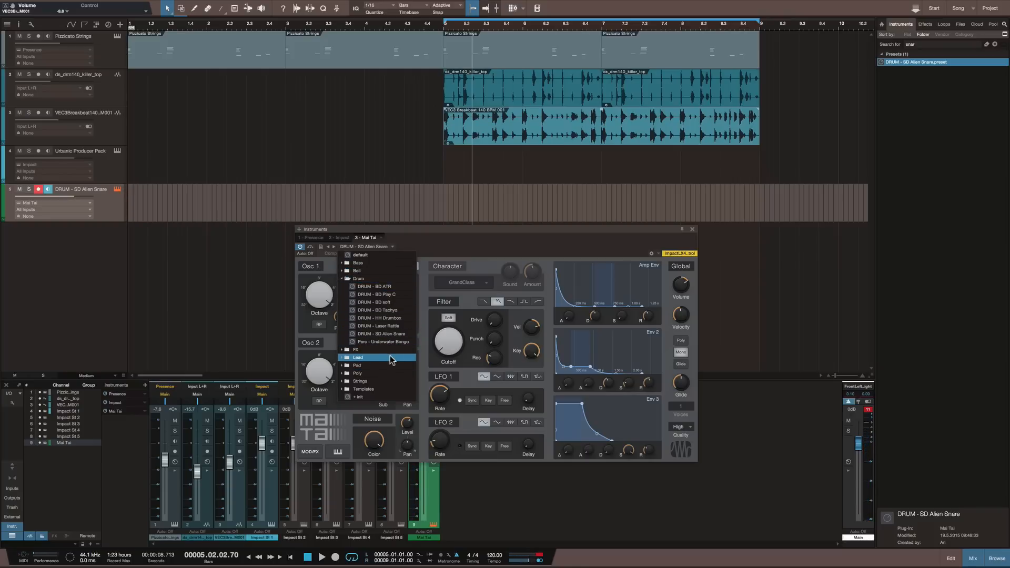
left_click(232, 235)
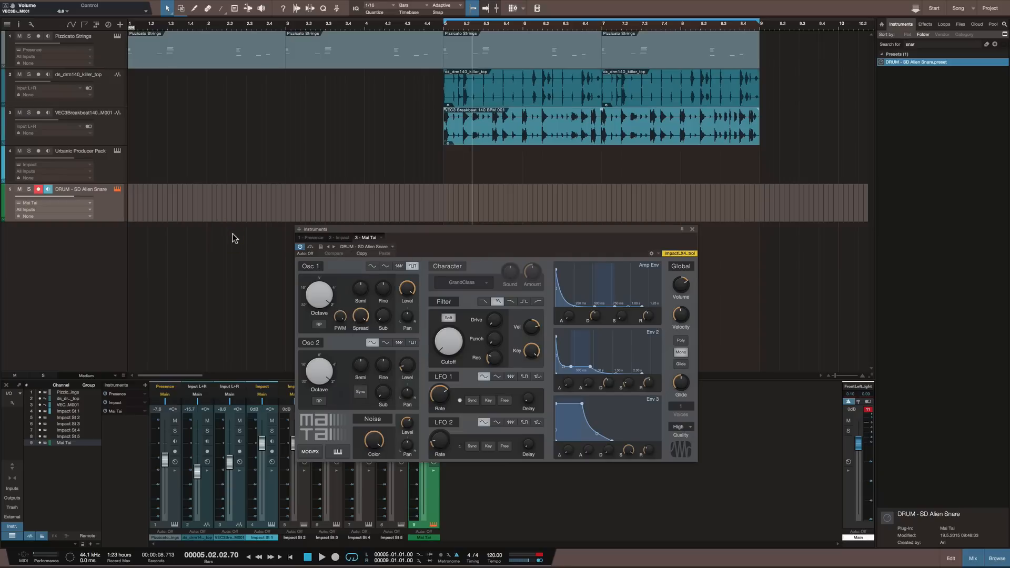
key("Delete")
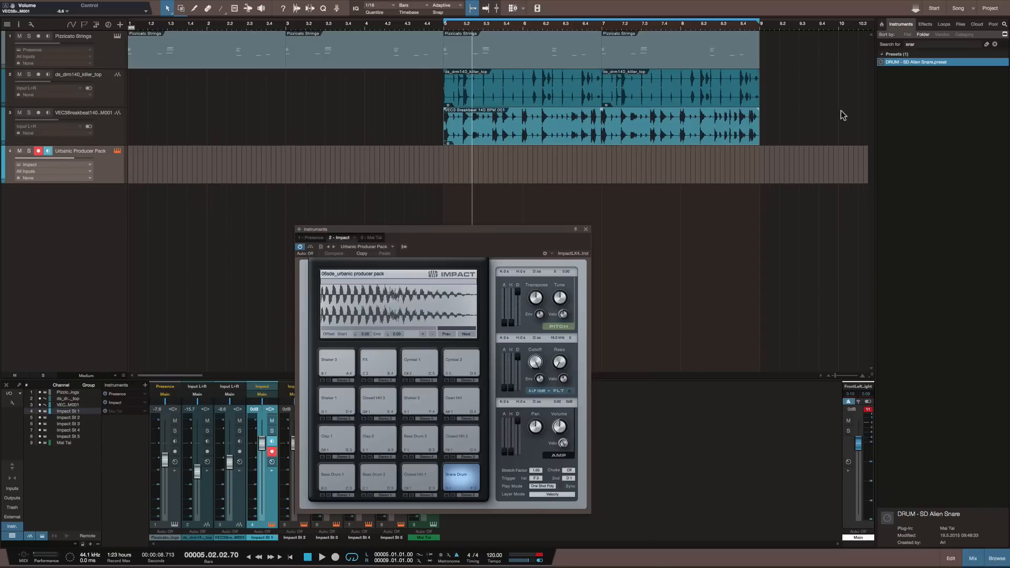
Clear the instrument search text to restore the full instrument list
left_click(943, 45)
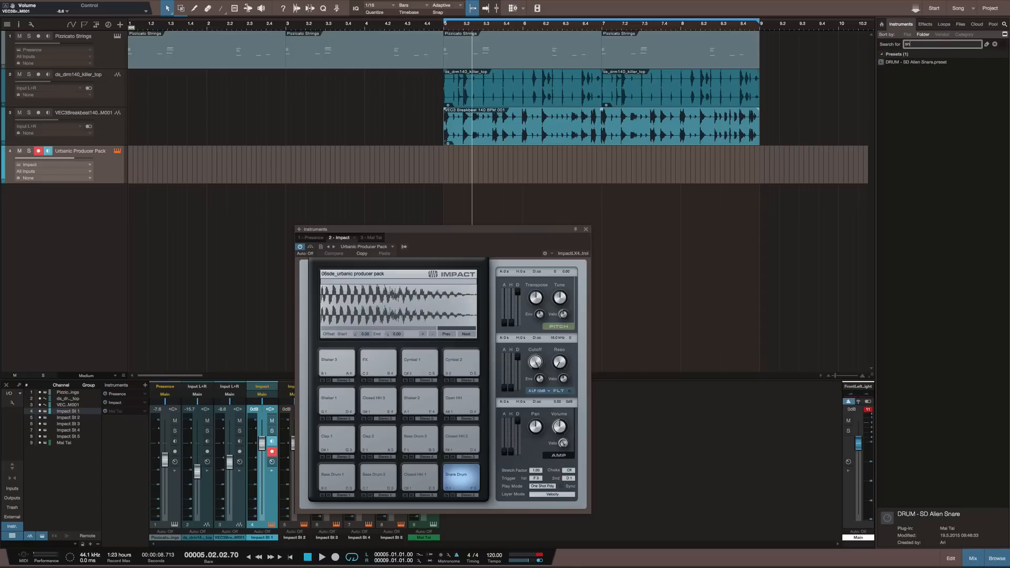
key("BackSpace")
key("BackSpace")
key("BackSpace")
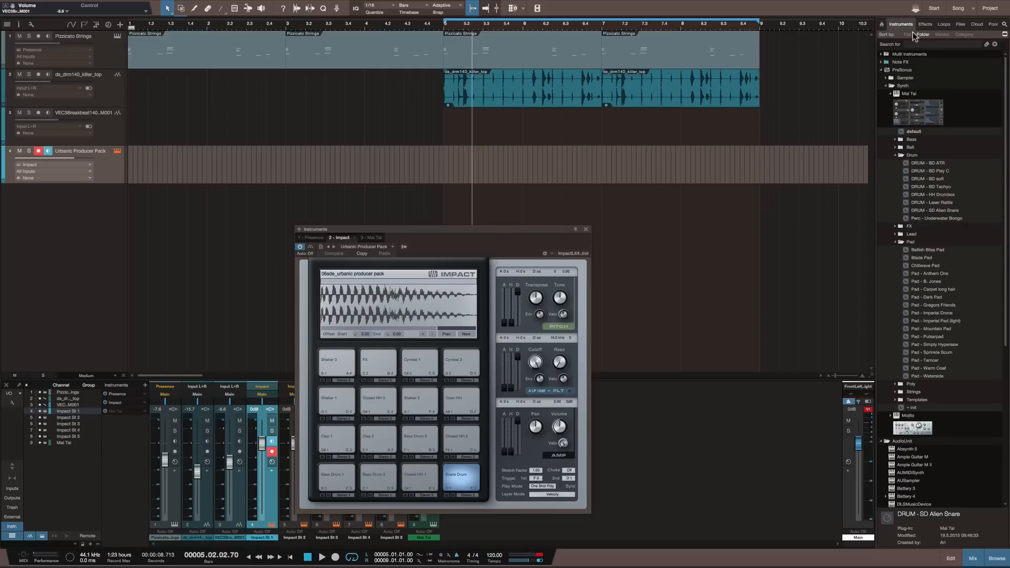
Sort the instrument browser as a flat list, search it for "snare", and clear the search text
left_click(911, 34)
left_click(914, 45)
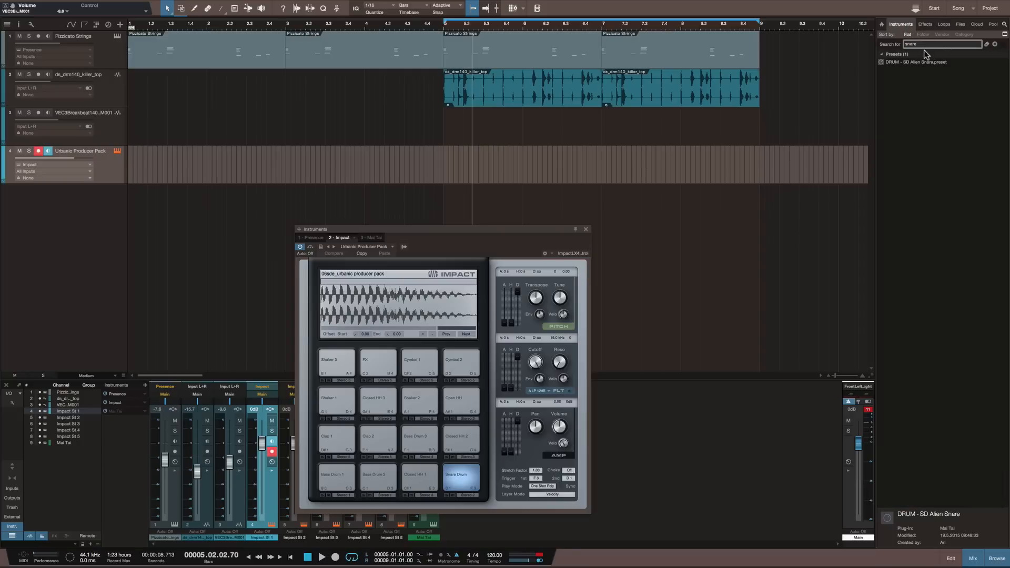
left_click(927, 35)
left_click(908, 34)
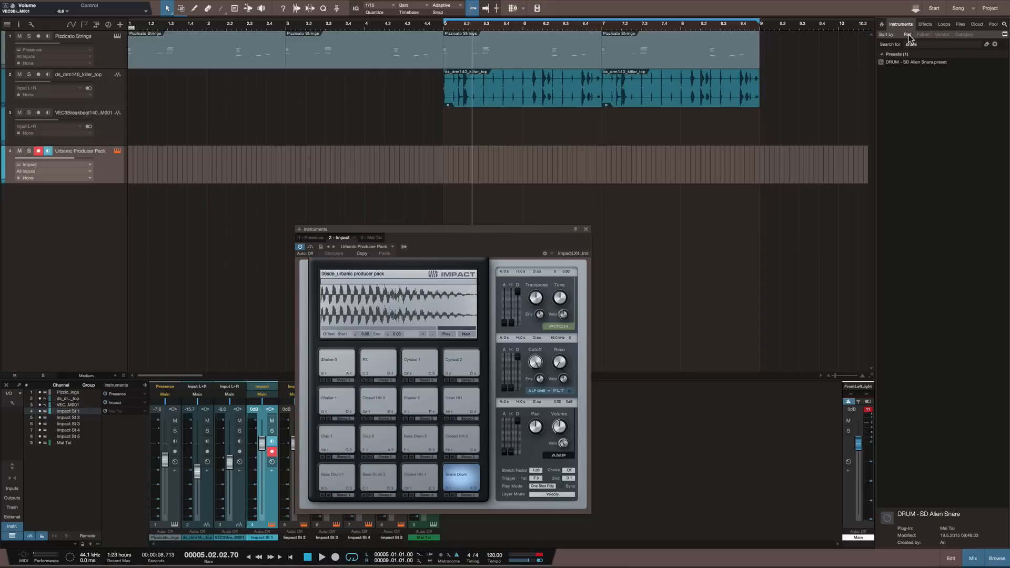
left_click(995, 45)
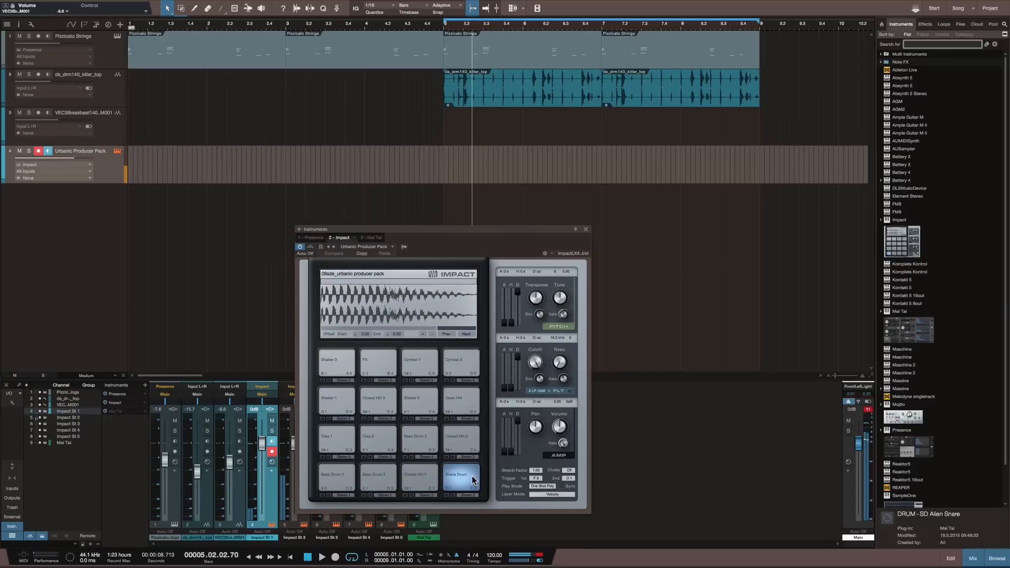
Adjust the Snare Drum pad's filter cutoff and resonance, its amp envelope, and the velocity amount on its volume
left_click_drag(534, 362, 557, 325)
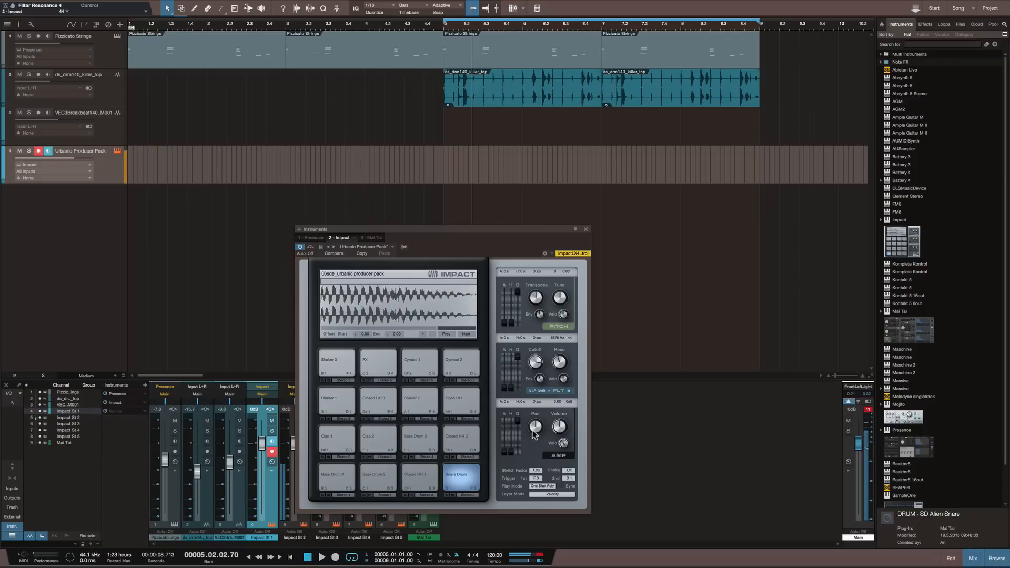
mouse_move(518, 422)
left_mouse_down()
mouse_move(517, 448)
mouse_move(518, 408)
left_mouse_up()
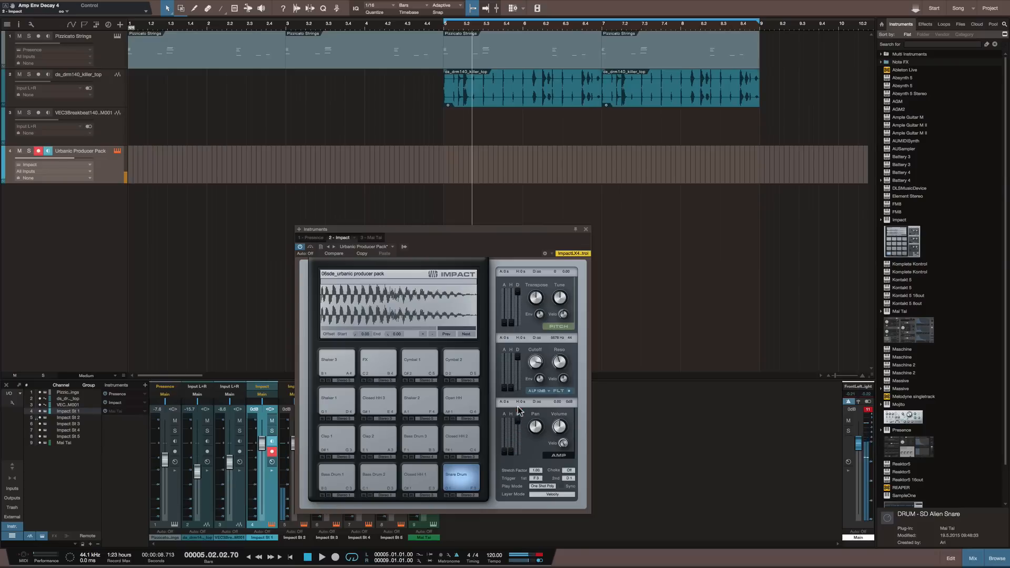
left_click_drag(510, 451, 504, 476)
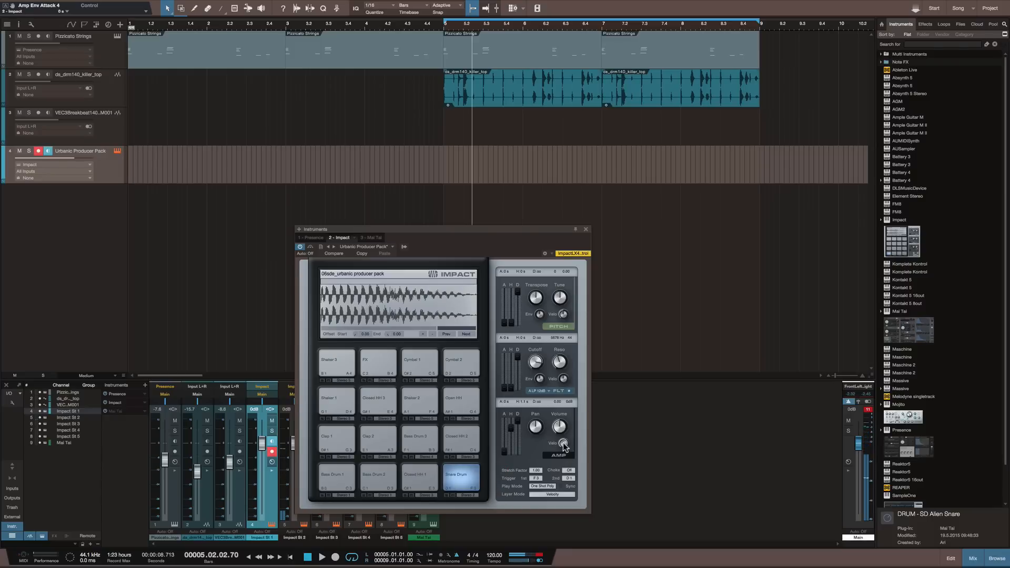
left_click_drag(563, 443, 558, 401)
Compare the Snare Drum pad with its filter bypassed, reshape its filter envelope, and adjust its tuning and transpose
left_click(563, 392)
left_click(564, 392)
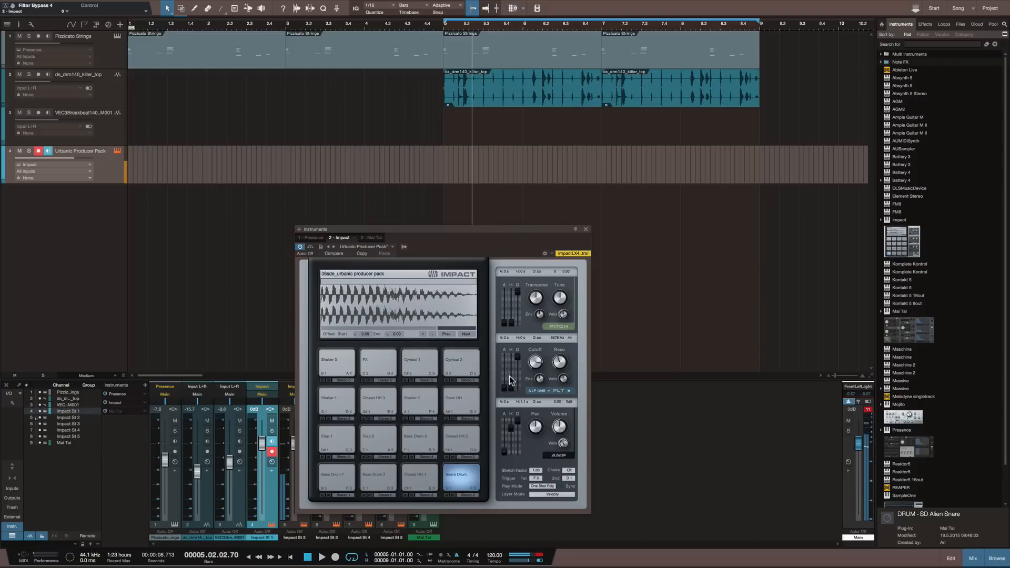
left_click_drag(511, 388, 559, 366)
left_click_drag(562, 300, 536, 297)
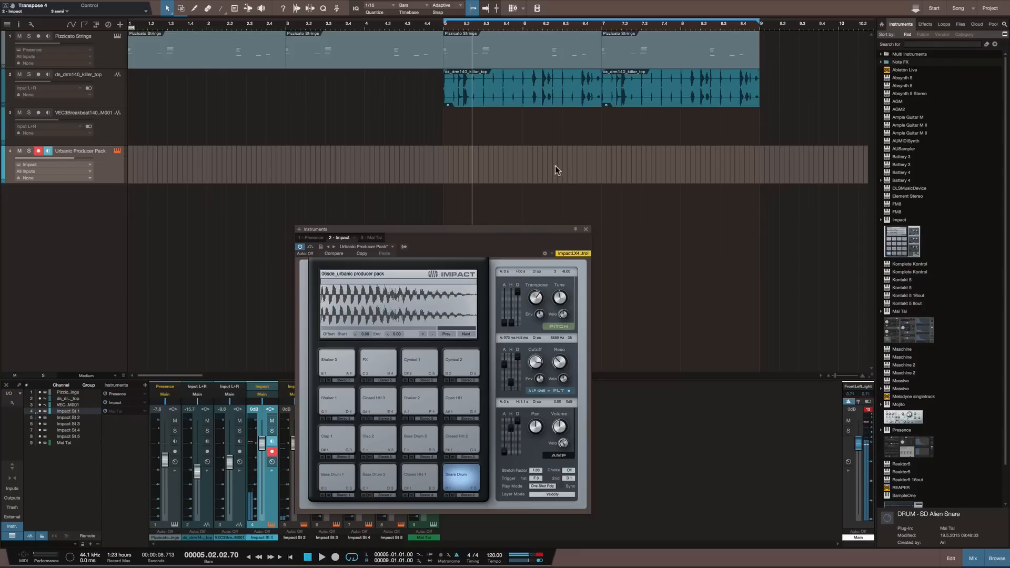
Record a drum pattern on the Urbanic Producer Pack track from bar 5, select the recorded part, and stop playback
key("KP_Multiply")
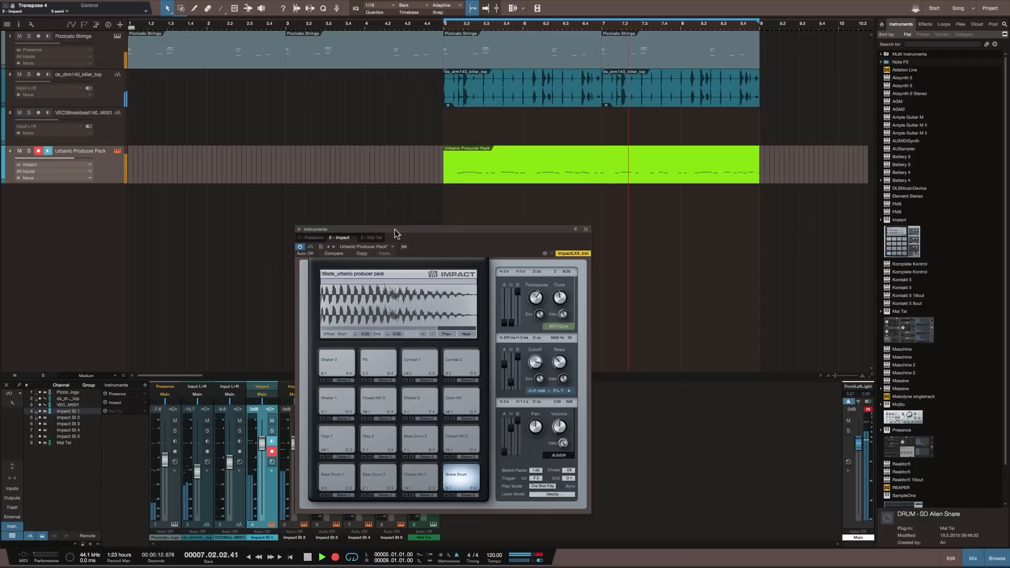
left_click(467, 165)
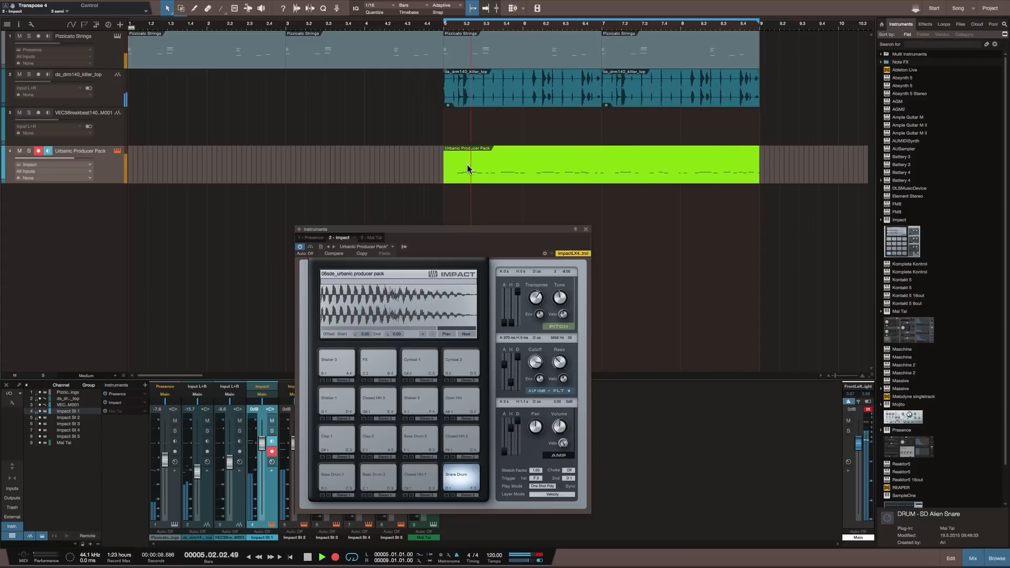
key("space")
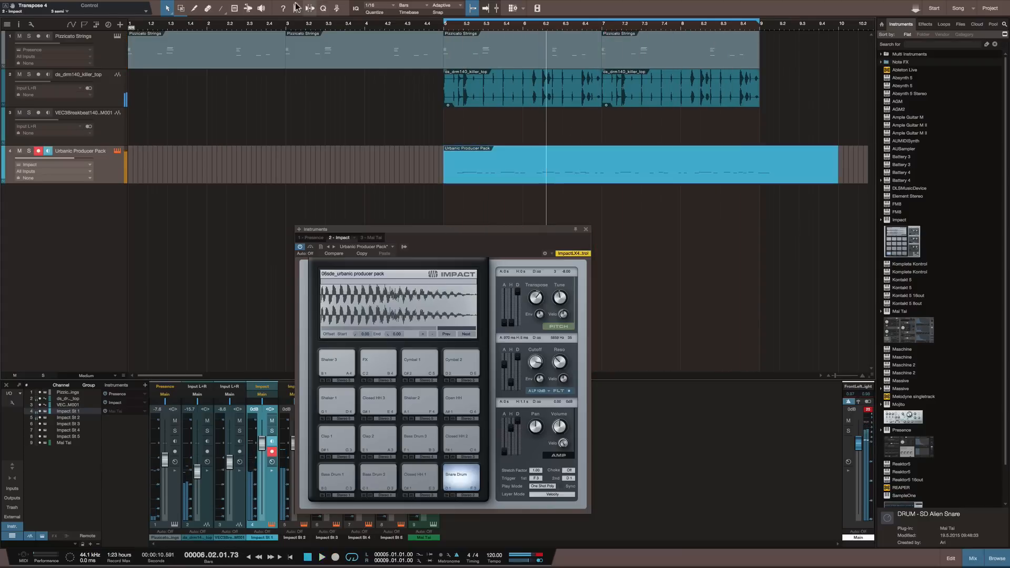
Show the quantize options, try a 1/8 grid while the drum pattern plays, and set the grid back to 1/16
left_click(323, 8)
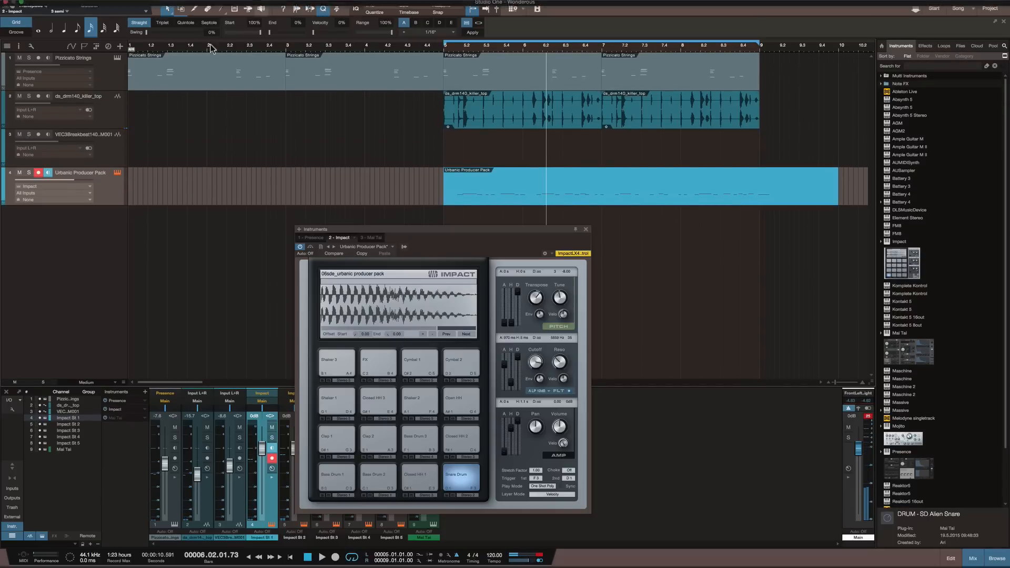
left_click(78, 31)
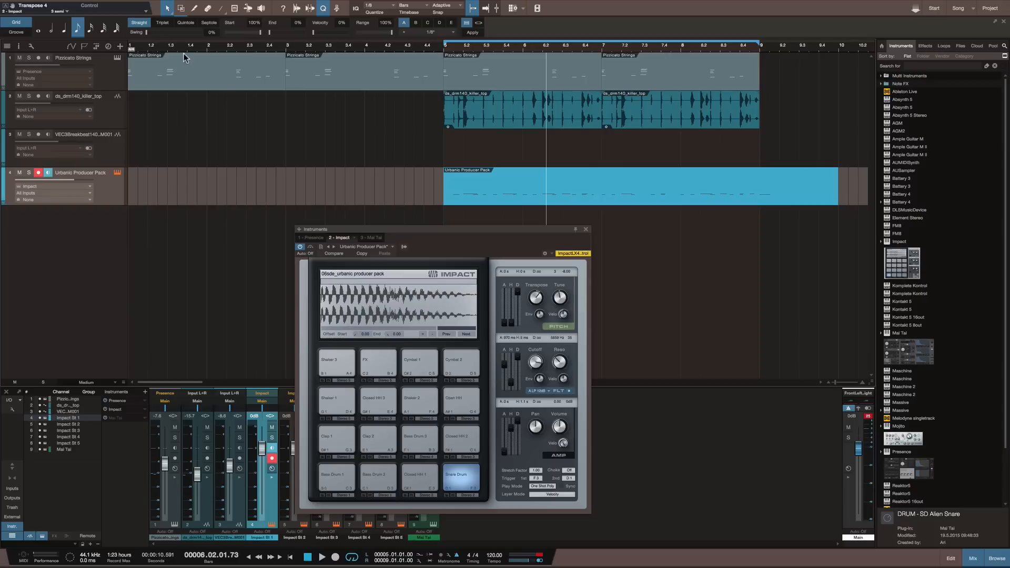
key("space")
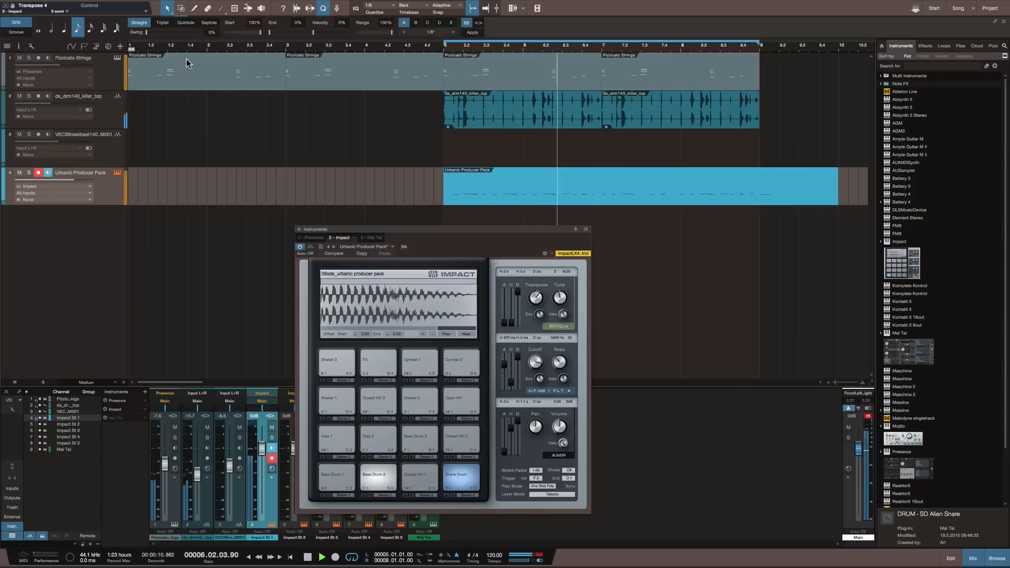
left_click(91, 33)
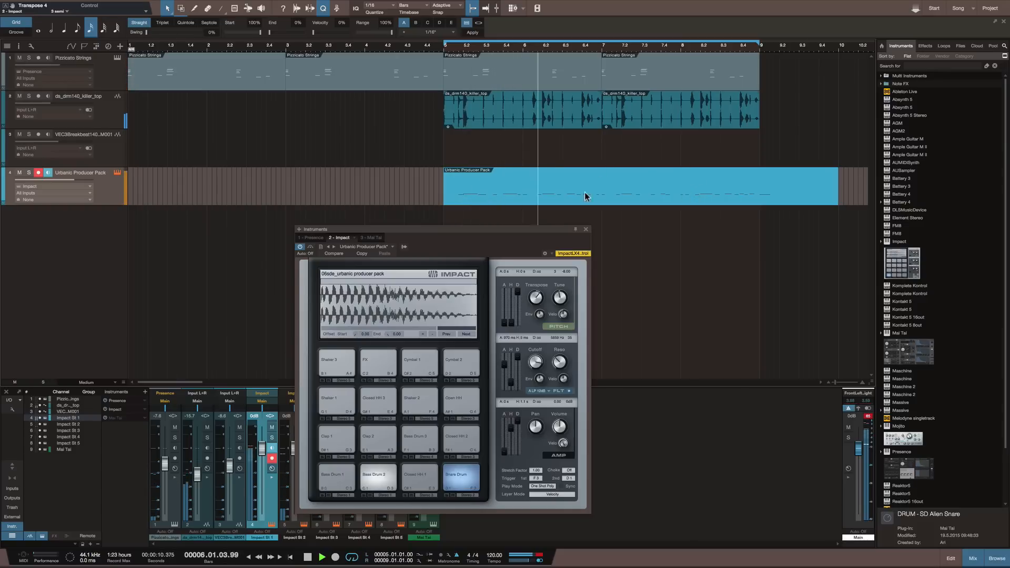
Open the Urbanic Producer Pack part in the note editor, close the Impact window, and delete all notes in the part
double_click(529, 191)
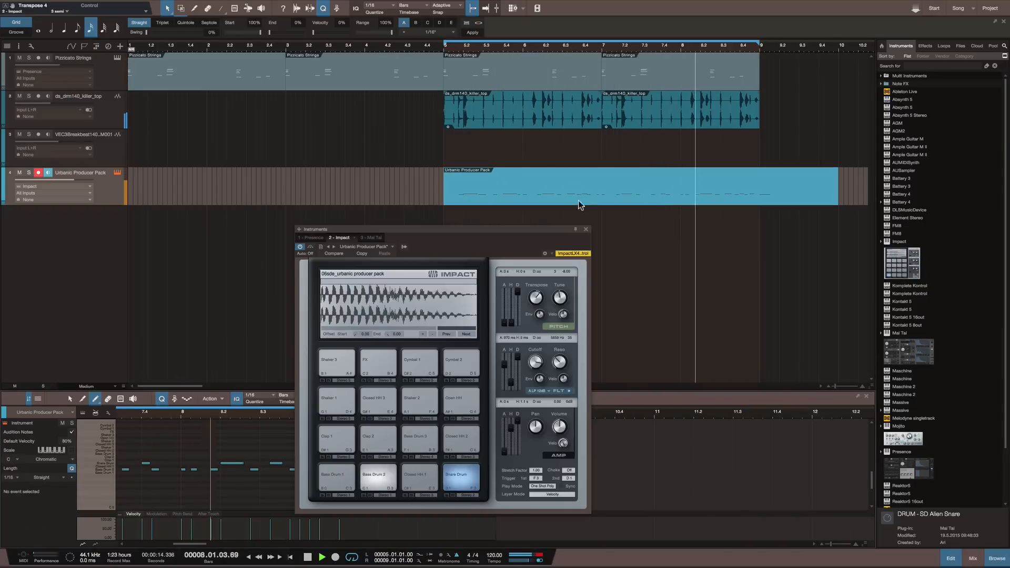
left_click(585, 229)
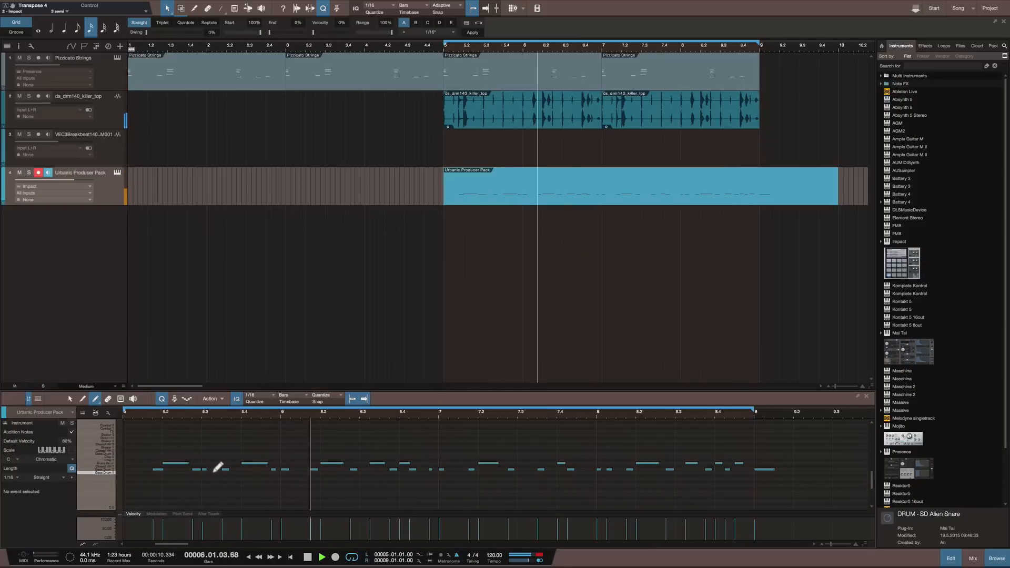
key("space")
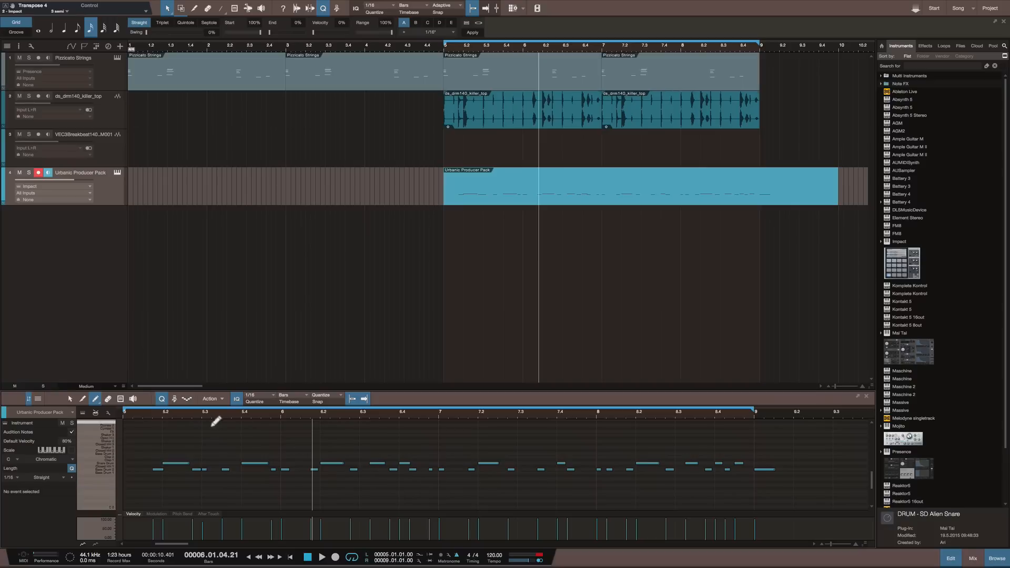
key("1")
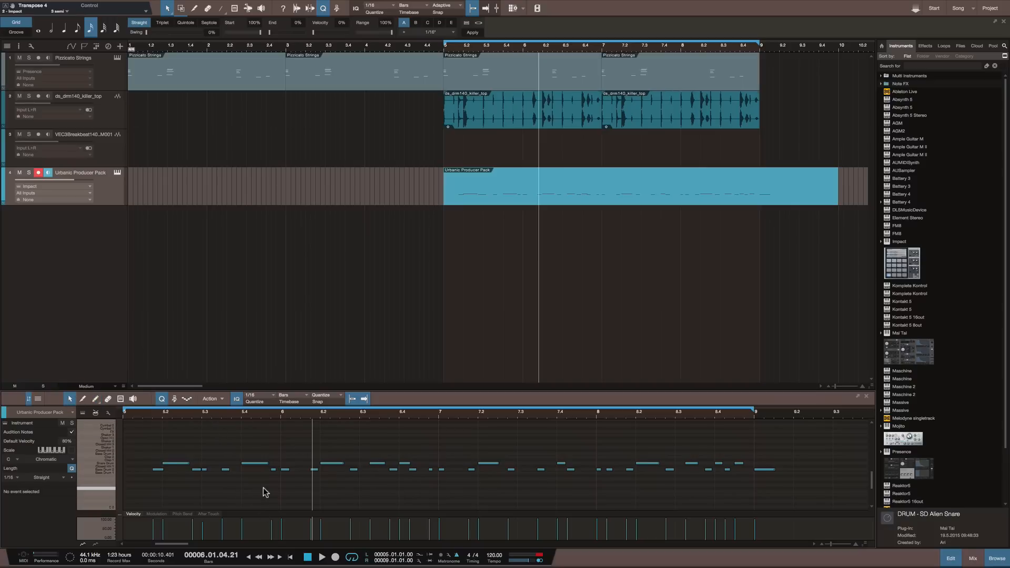
key("super+a")
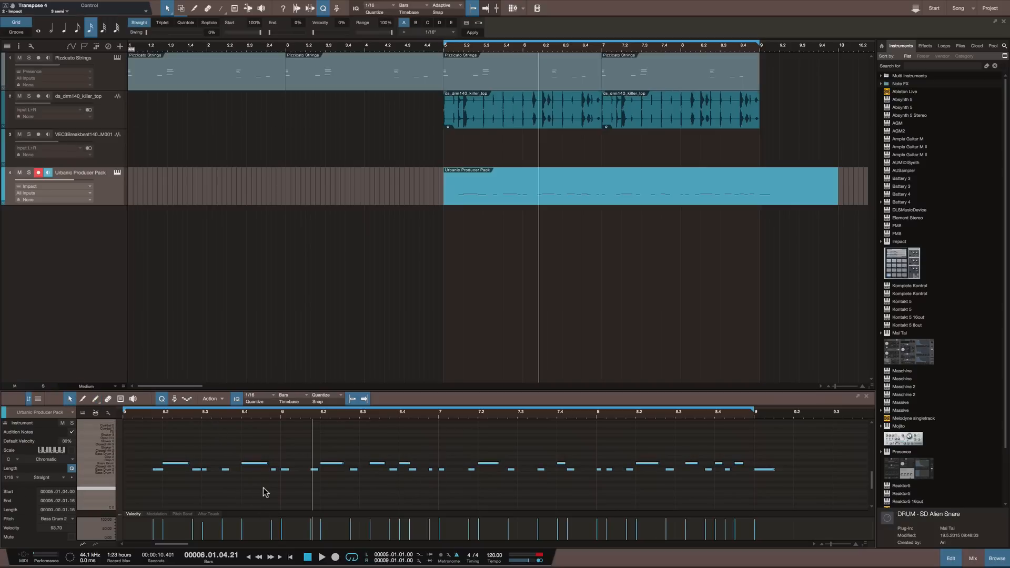
key("Delete")
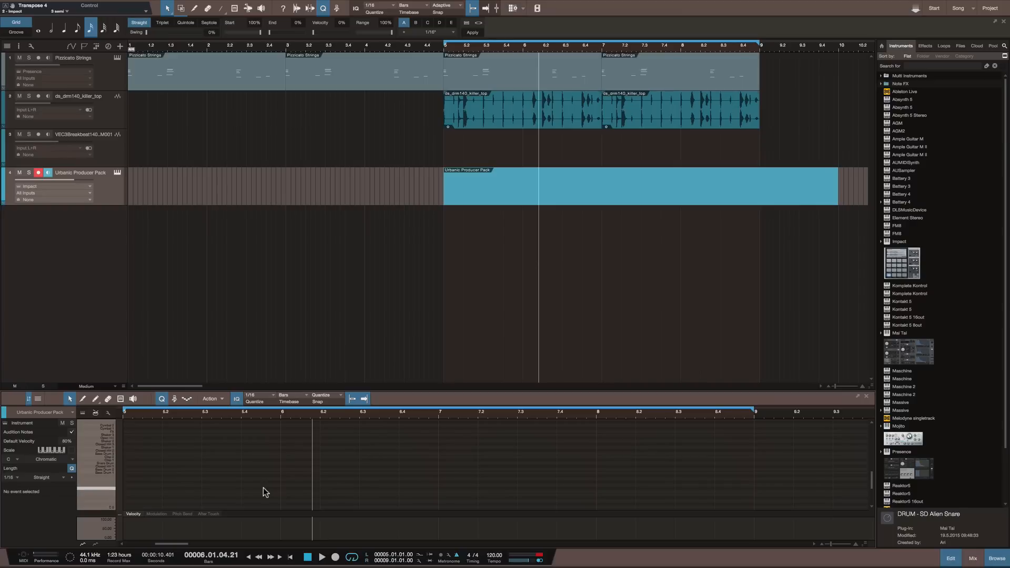
Play the song from the start and from bar 5, and switch the quantize mode to its alternative option
key("Home")
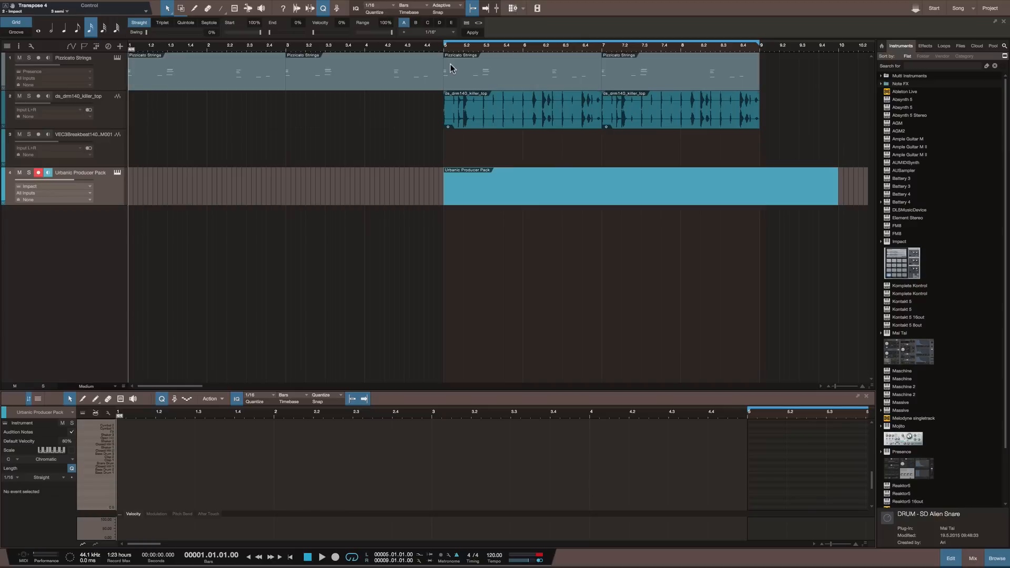
key("space")
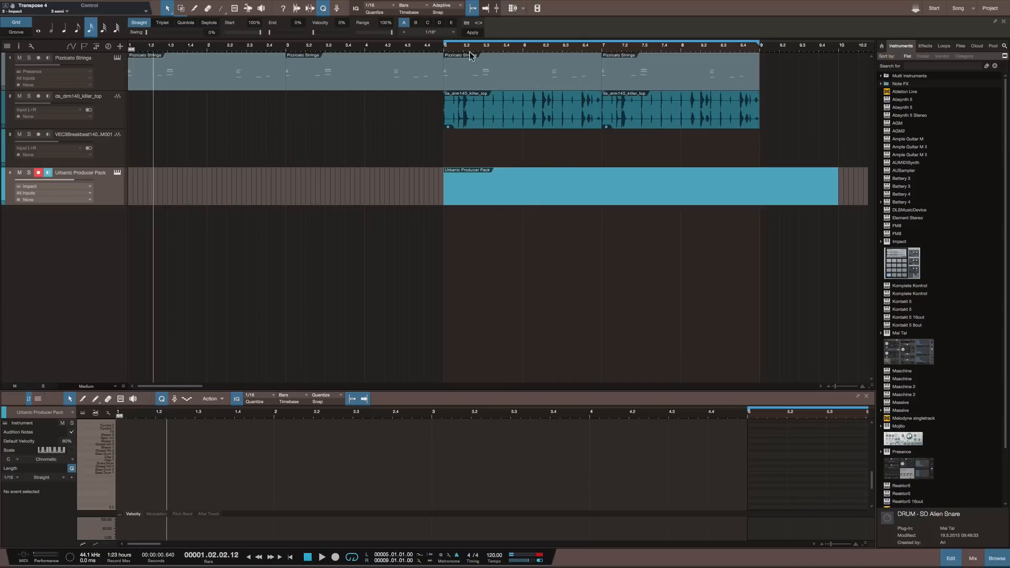
left_click(444, 50)
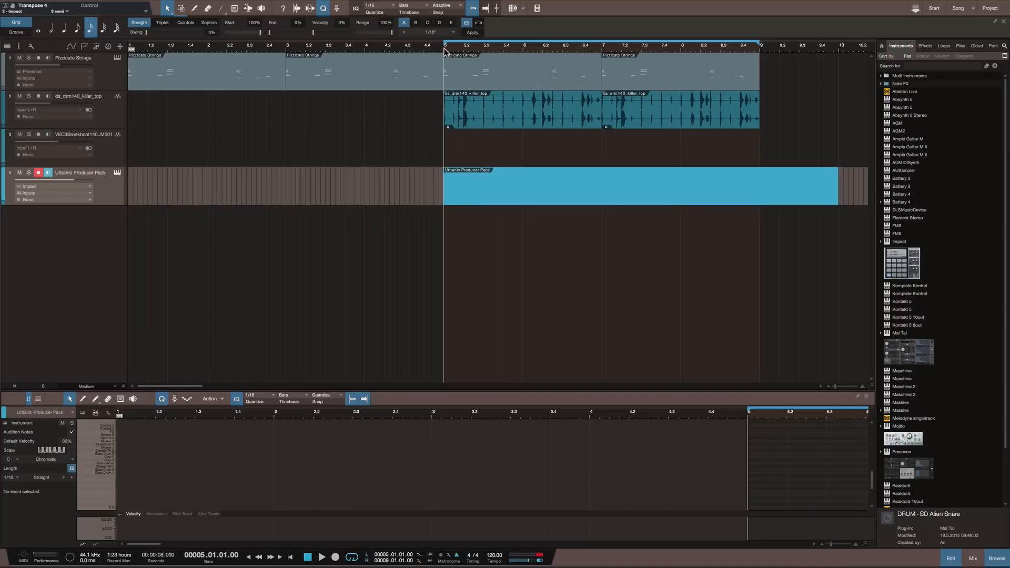
key("space")
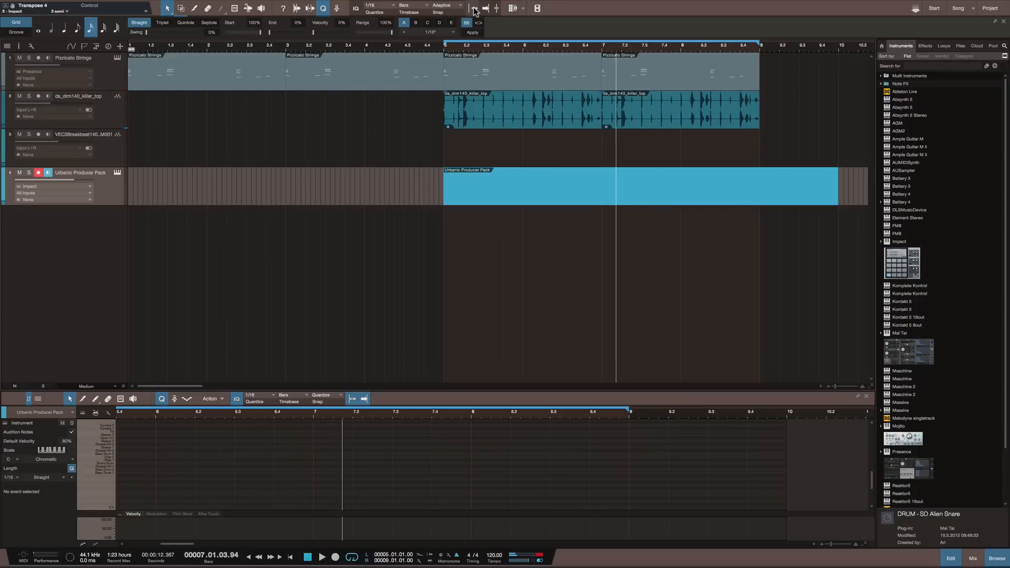
left_click(479, 23)
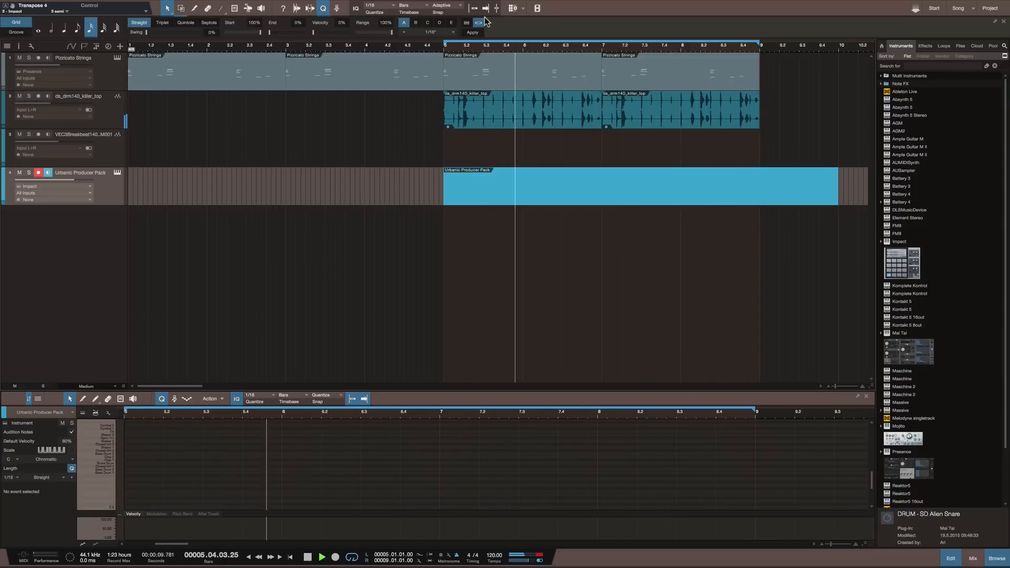
key("space")
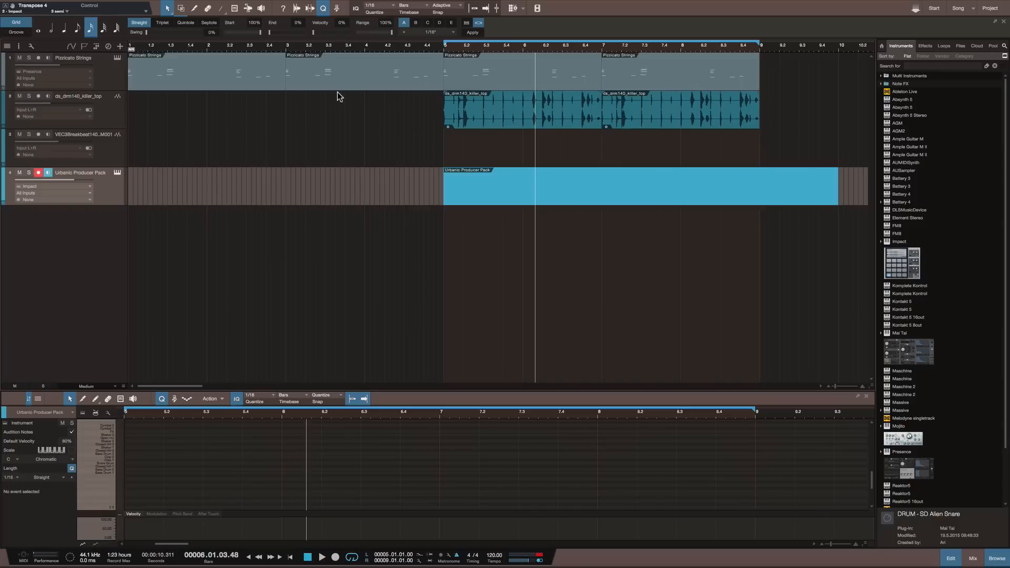
Return to the start of the song and briefly play the Pizzicato Strings opening
key("KP_Subtract")
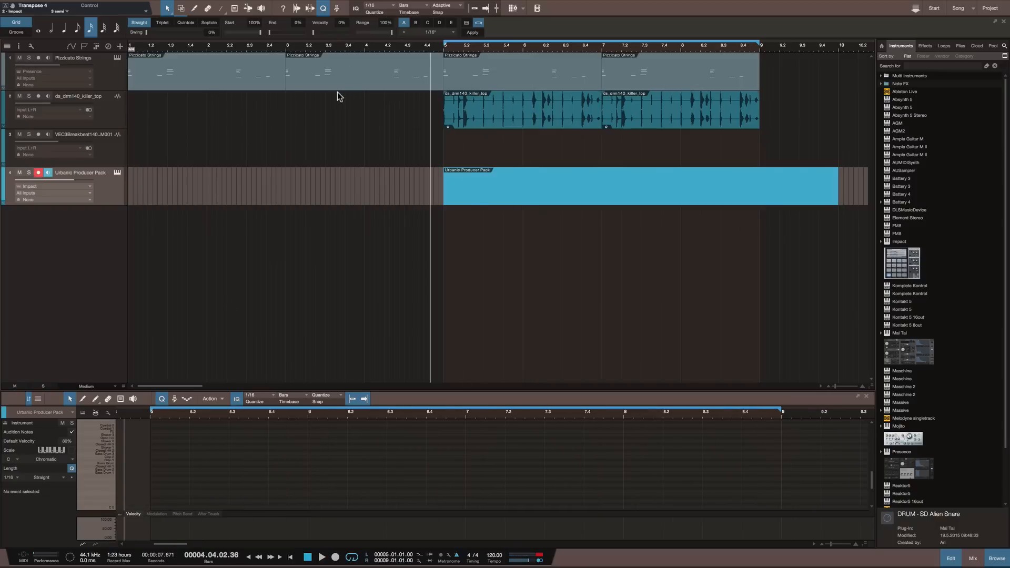
key("Home")
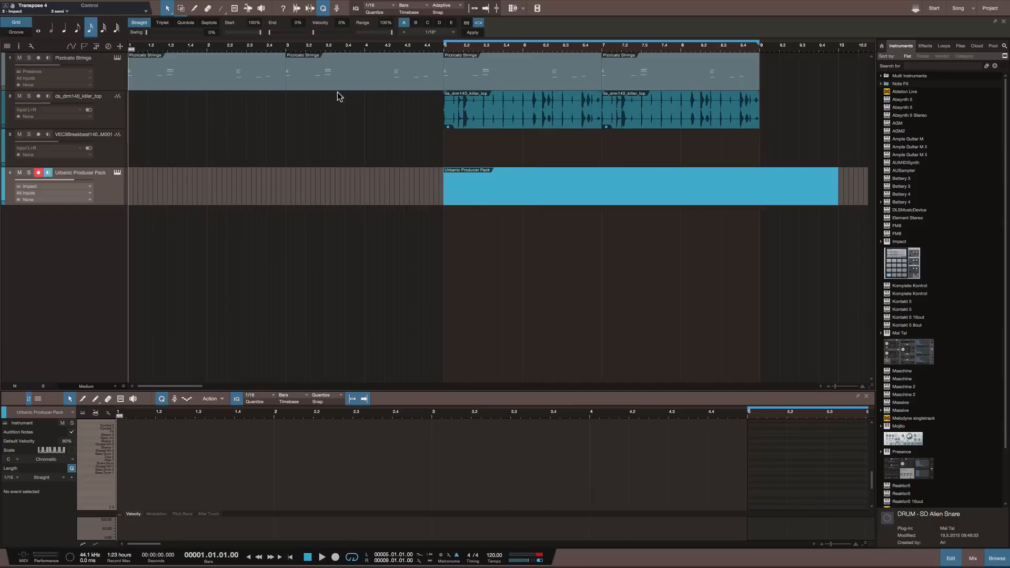
key("space")
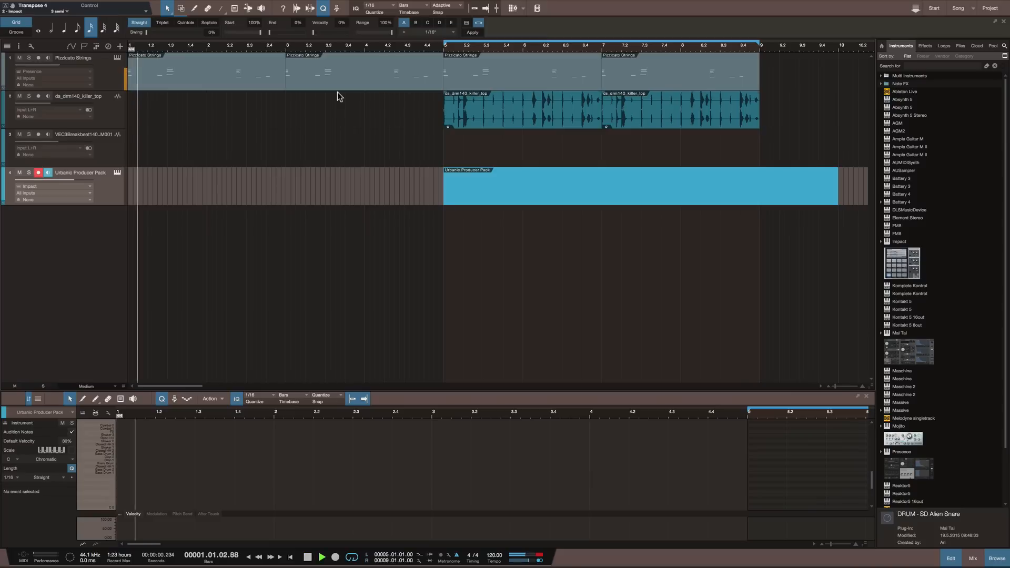
key("space")
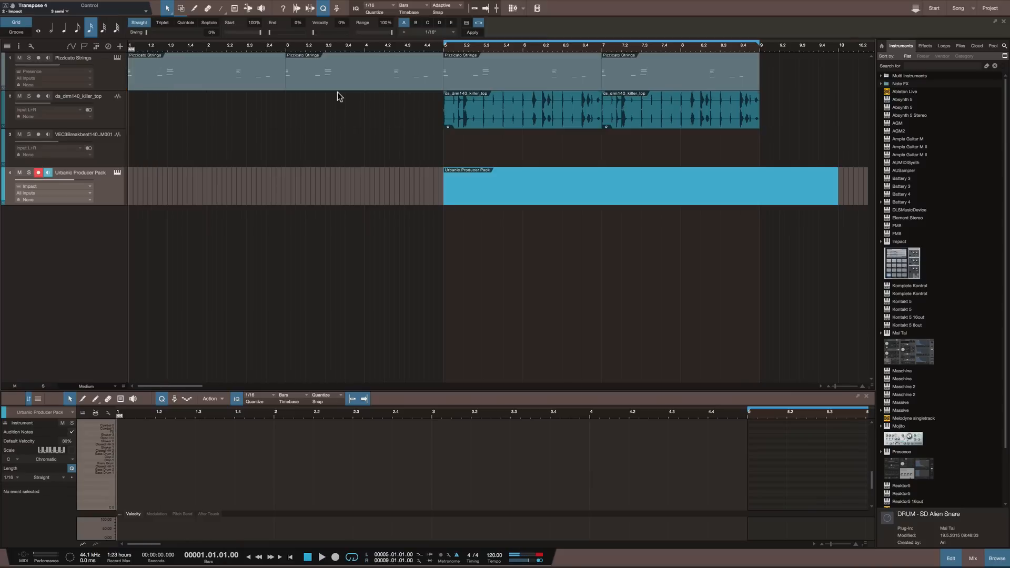
Show the Audio Bend options and play the drum loop section from early in bar 5
left_click(457, 50)
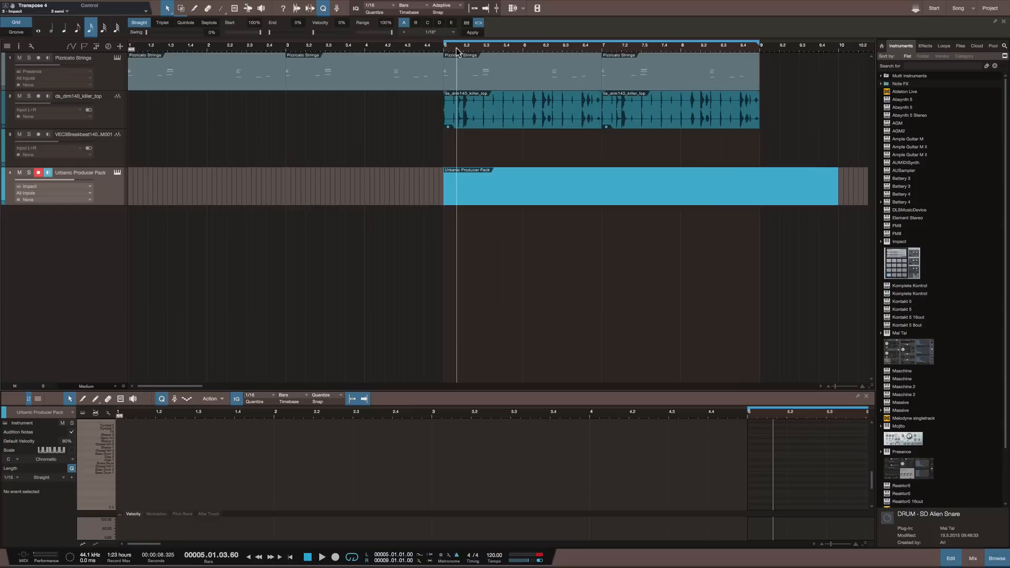
left_click(297, 10)
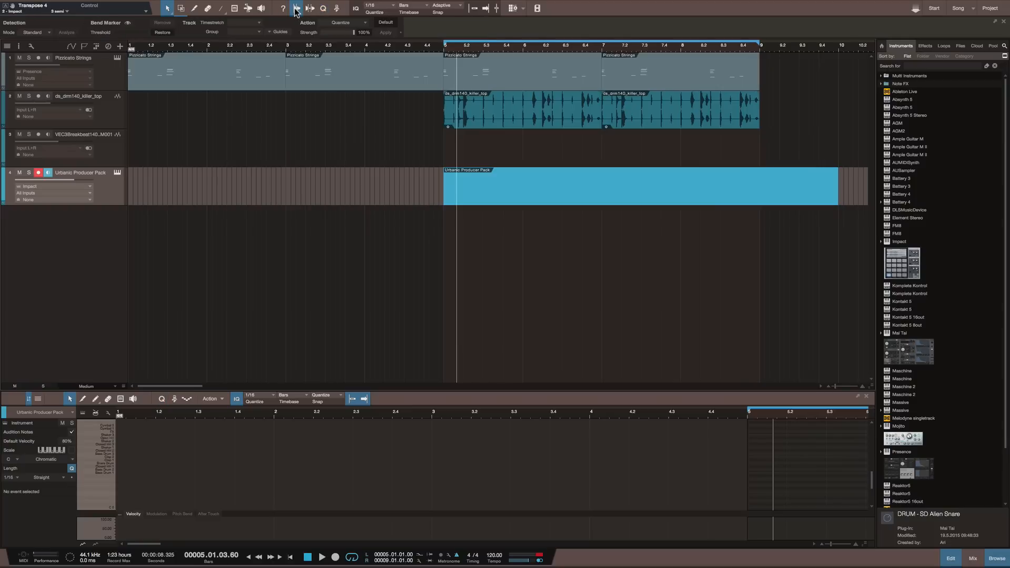
key("space")
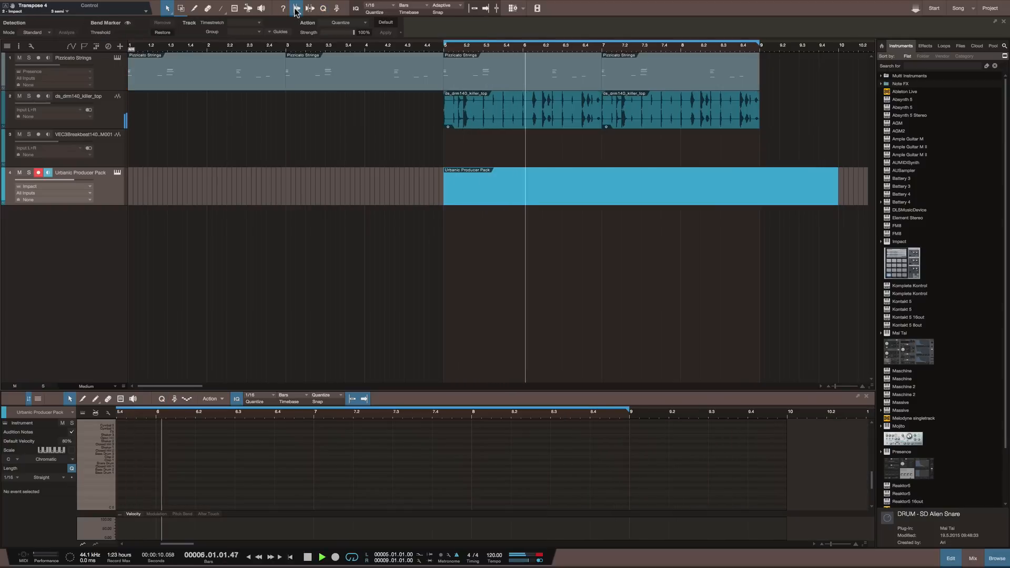
key("space")
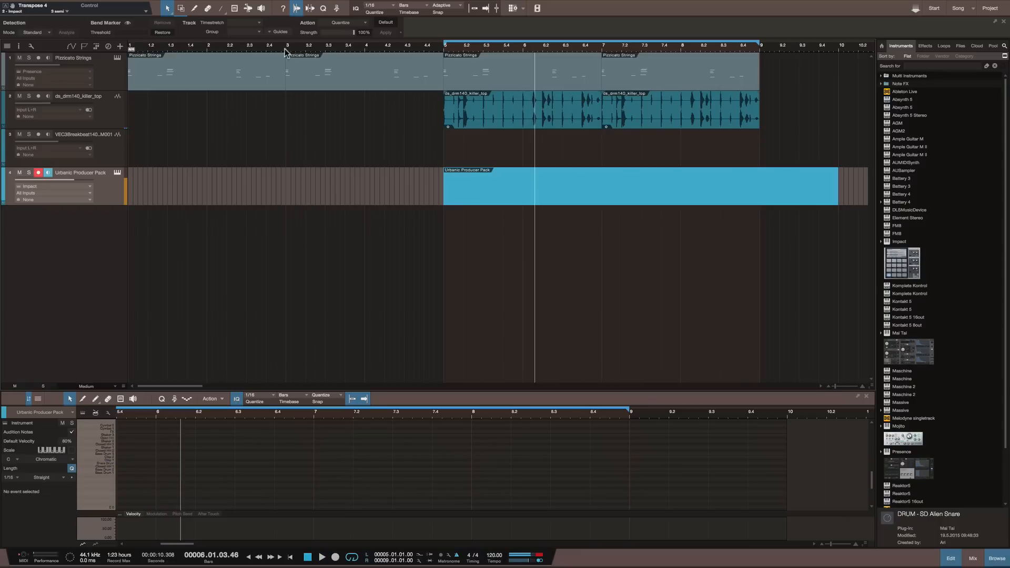
Try to record the Urbanic Producer Pack drum part from bar 5
left_click(443, 52)
key("KP_Multiply")
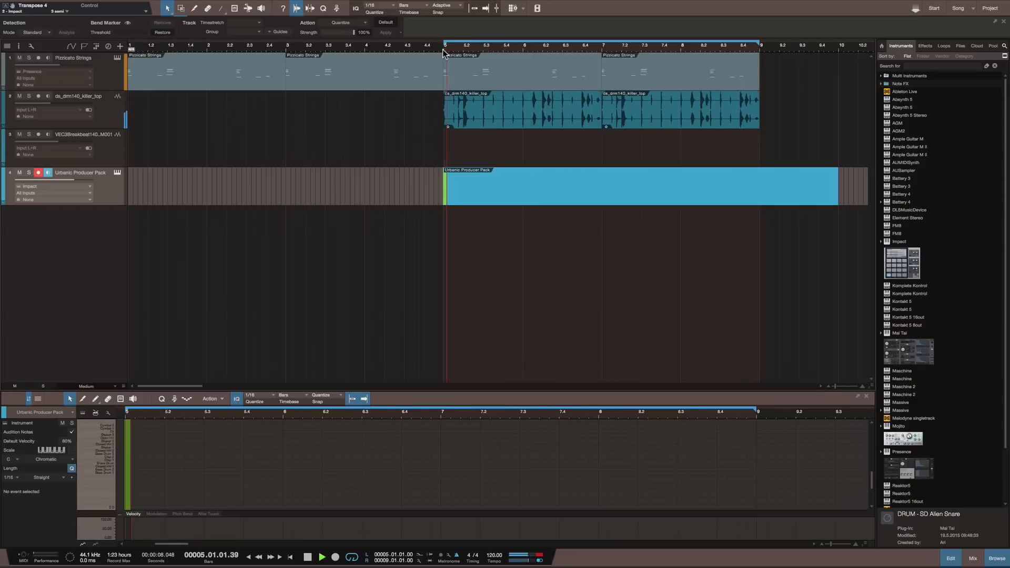
key("space")
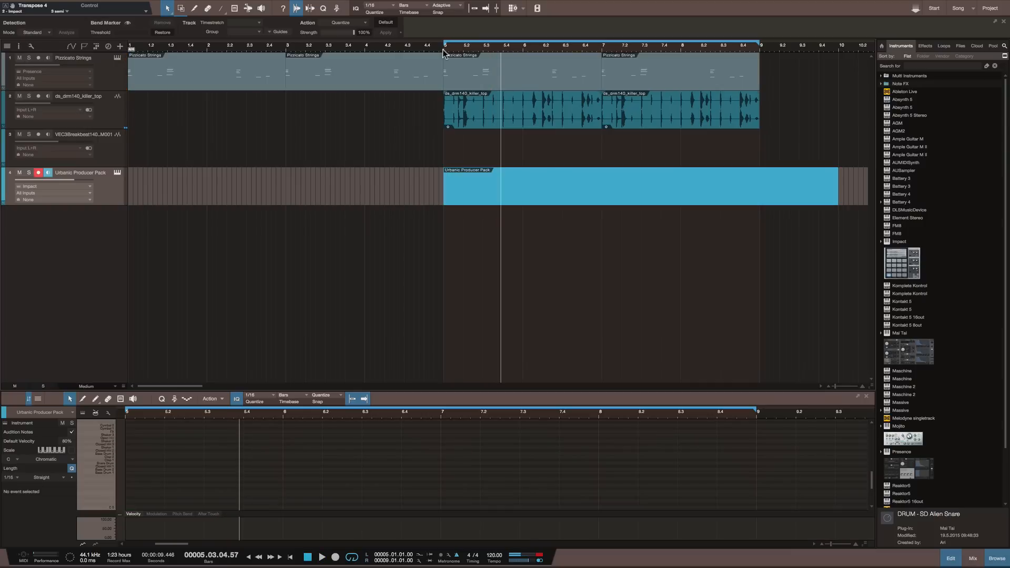
key("super+comma")
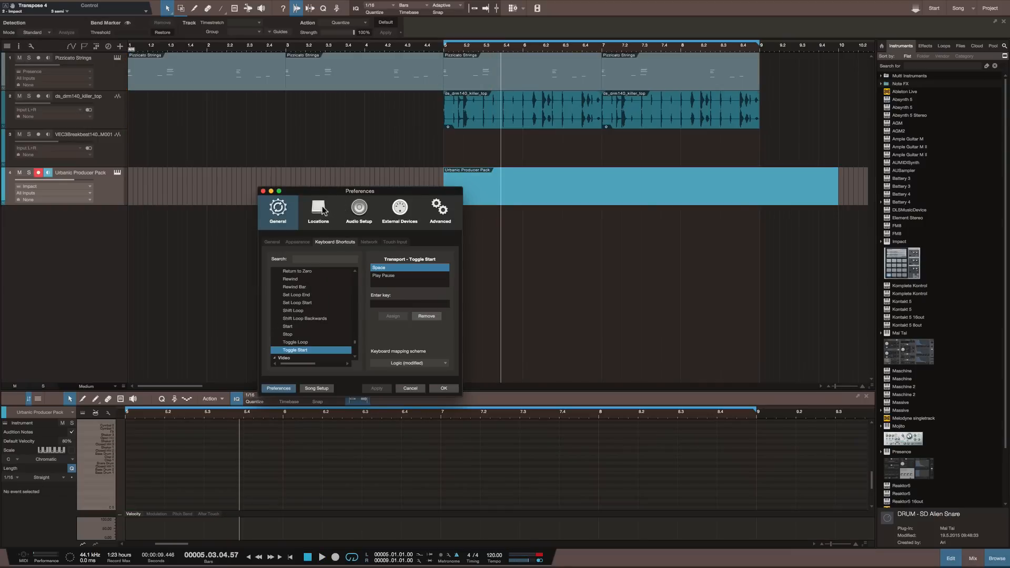
left_click(318, 389)
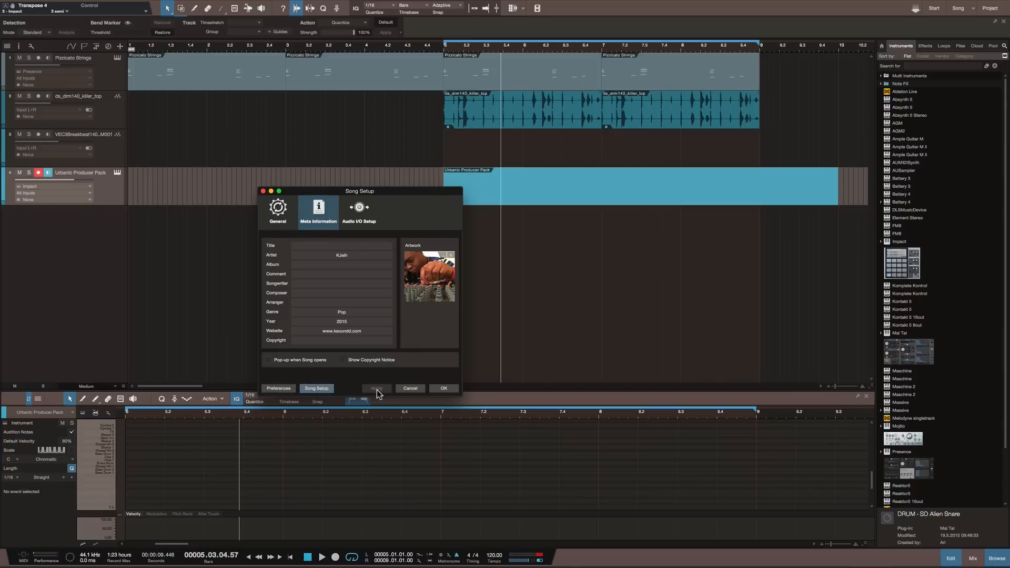
left_click(409, 388)
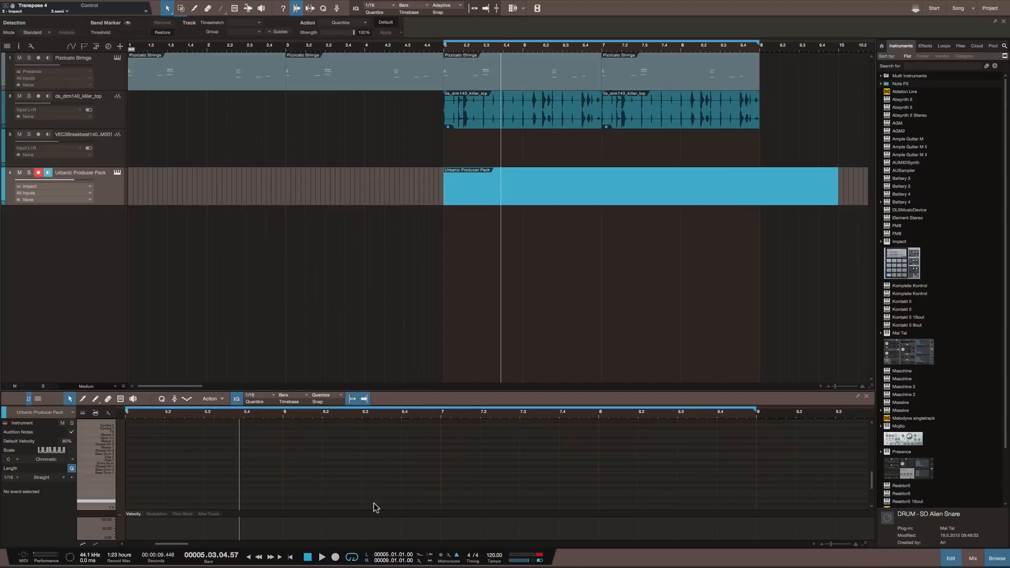
Activate the metronome with Precount in the Metronome Setup, and close the setup window after a brief recording test
right_click(457, 556)
left_click(457, 556)
left_click(450, 557)
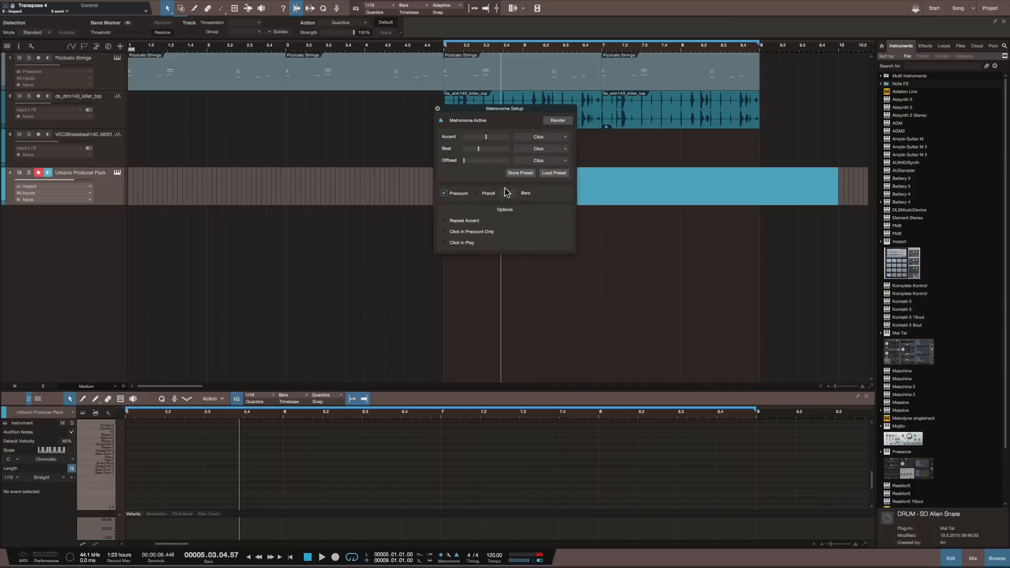
key("KP_Multiply")
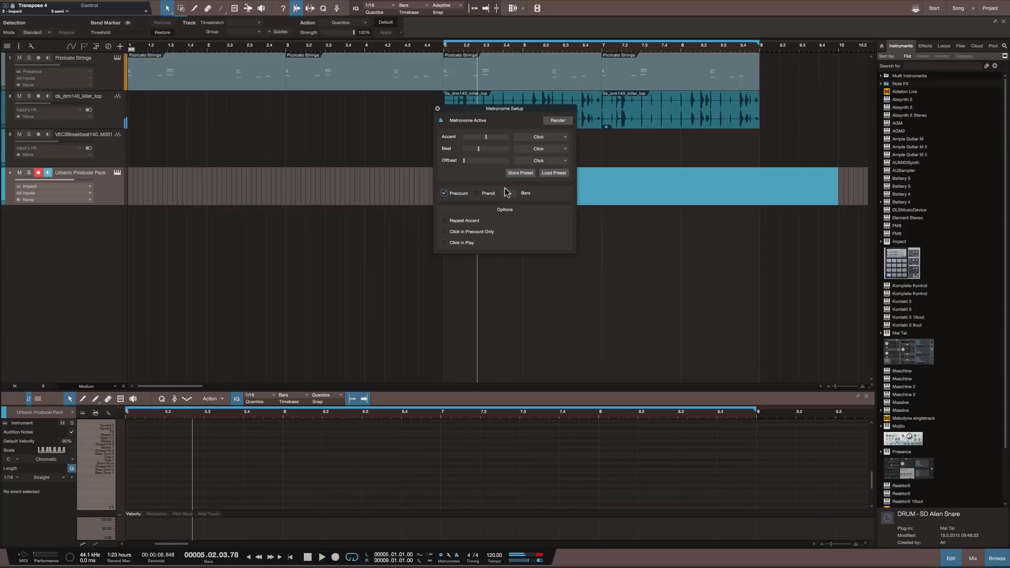
left_click(437, 109)
Record a four-bar drum pattern from bar 5 into the Urbanic Producer Pack part and play it back
key("KP_Multiply")
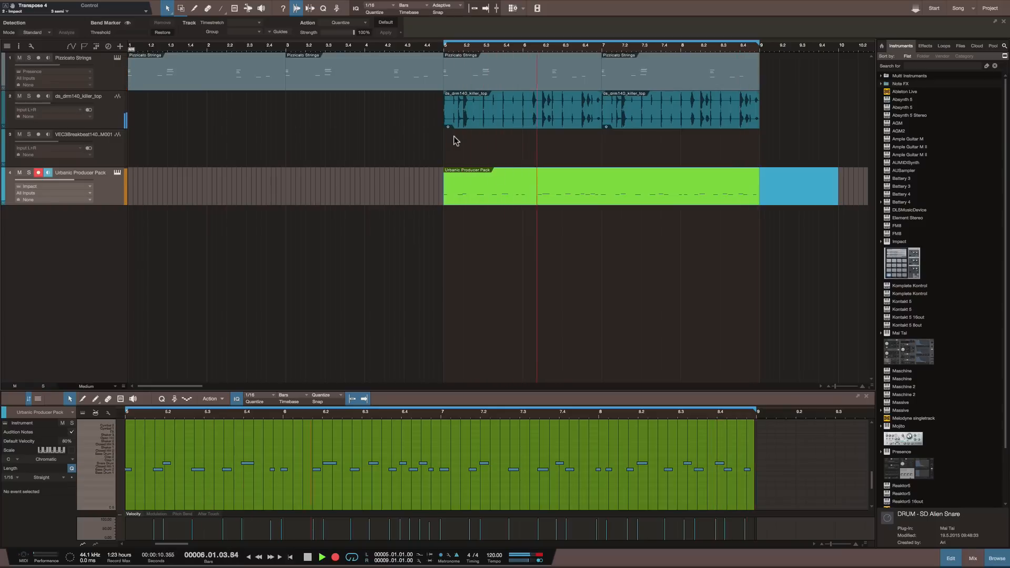
key("KP_Multiply")
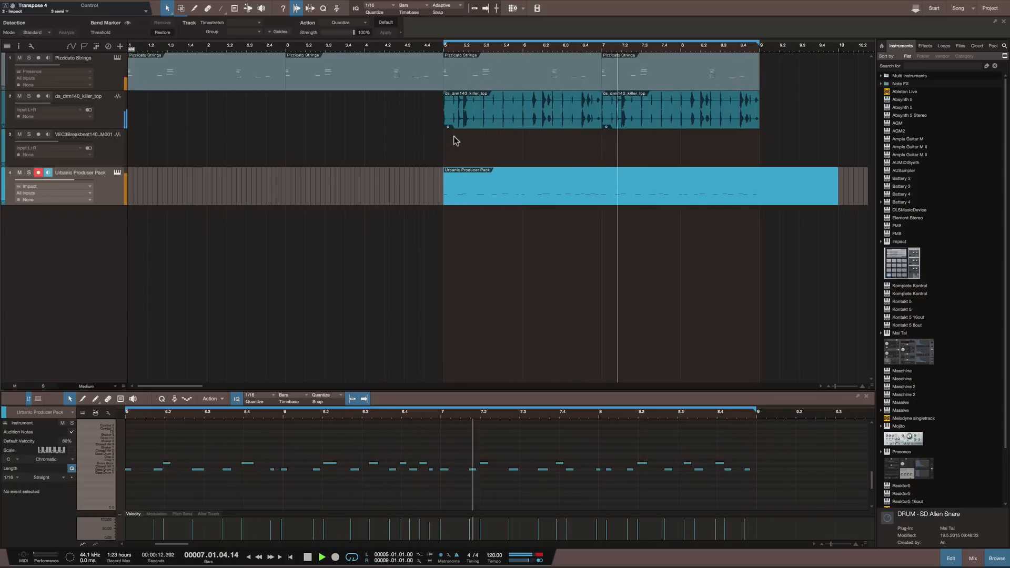
left_click(468, 169)
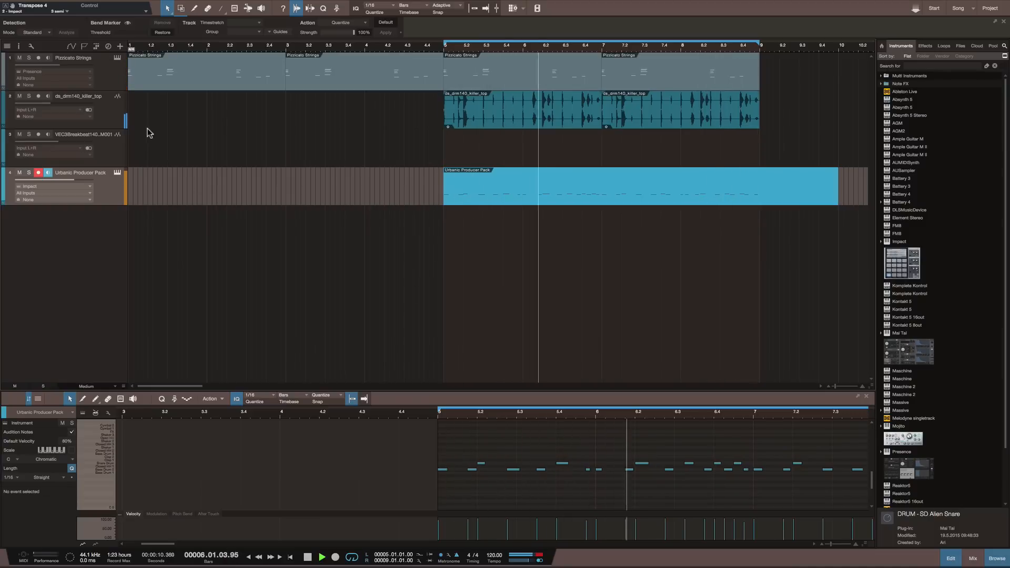
Show the mixing console, lower the Impact St 1 channel's volume slightly, and open the channel name for editing
left_click(109, 75)
key("F3")
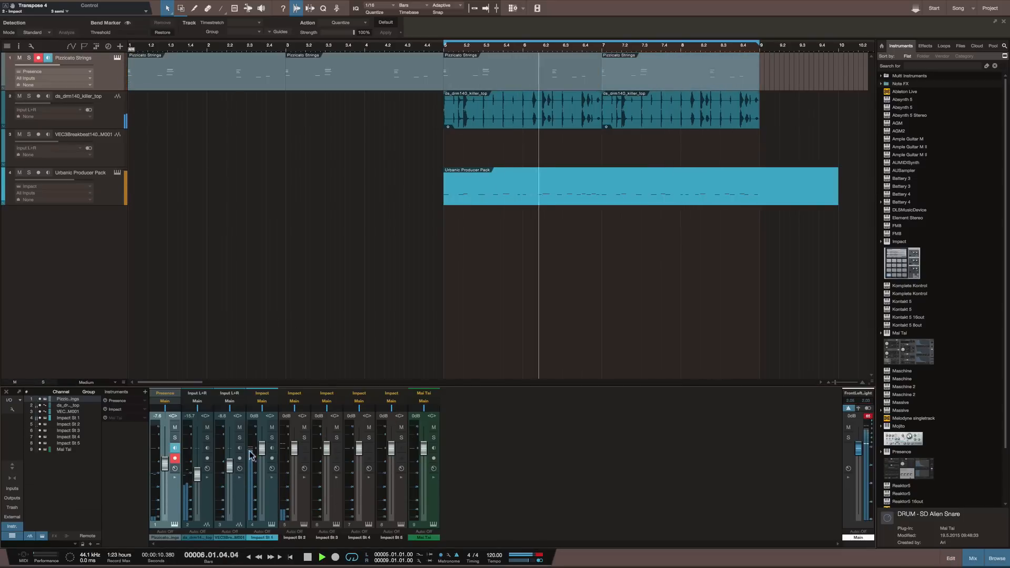
left_click_drag(262, 454, 262, 456)
double_click(260, 537)
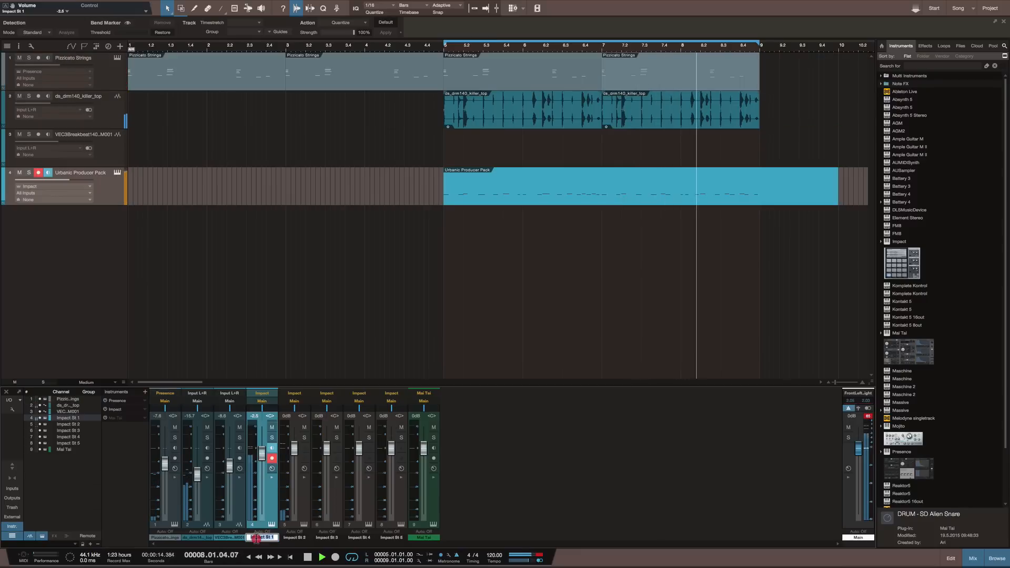
Rename the first Impact channel as Drums and raise the Pizzicato Strings channel's volume to about -1.8 dB
type("Drums")
key("Return")
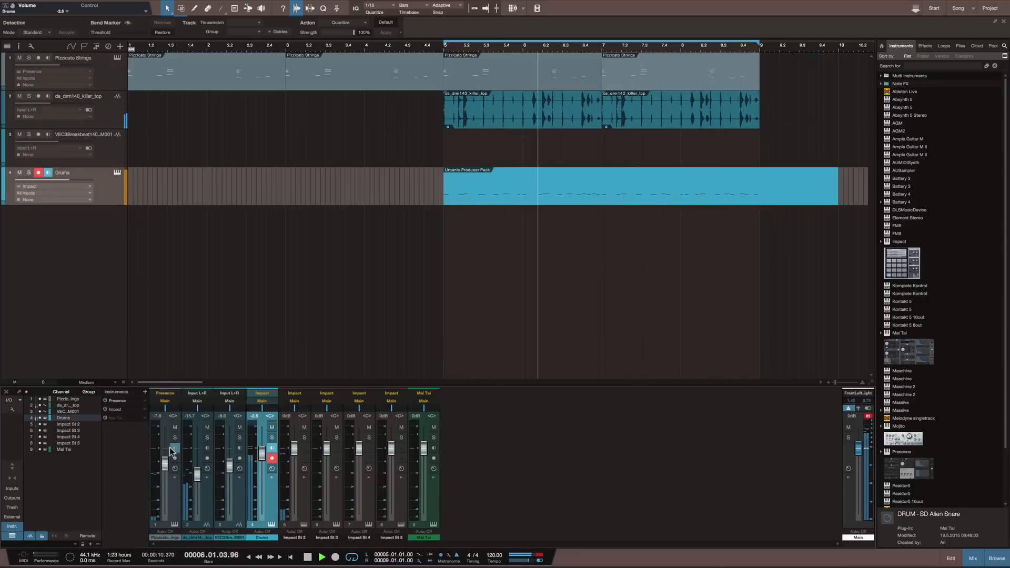
left_click_drag(165, 465, 164, 453)
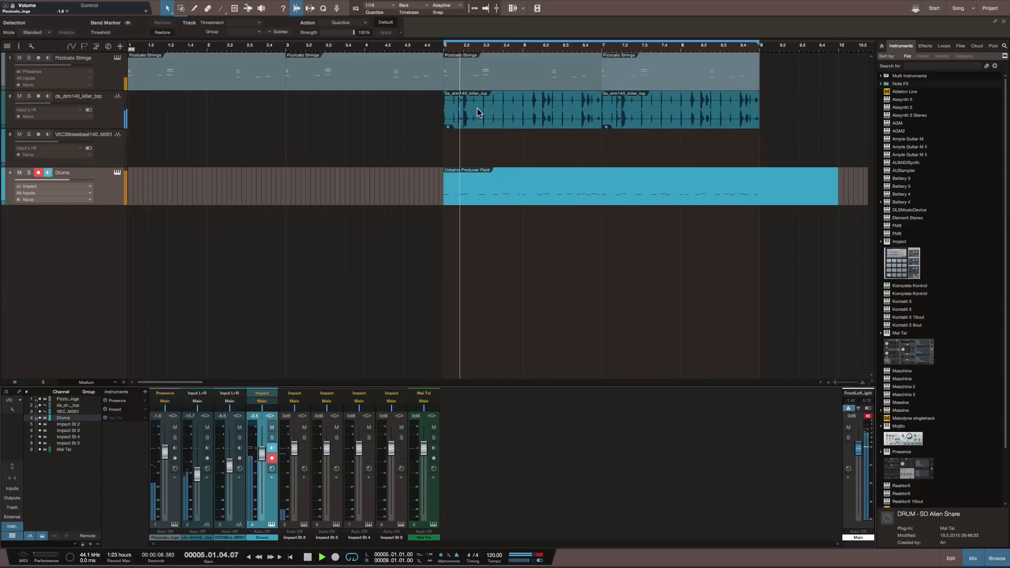
key("space")
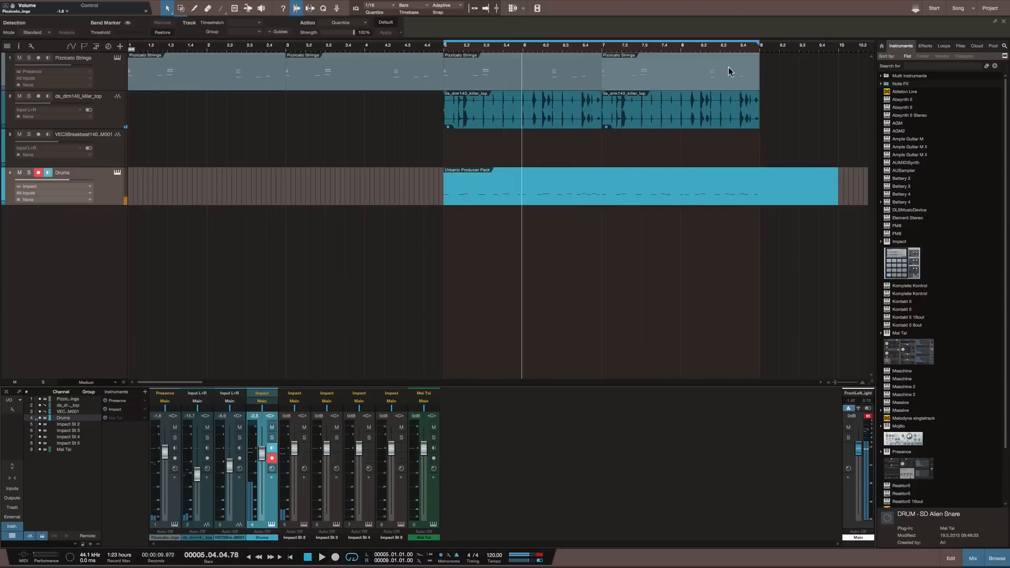
Search the effects library for "comp" and add the Compressor to the Pizzicato Strings track
left_click(924, 47)
left_click(922, 66)
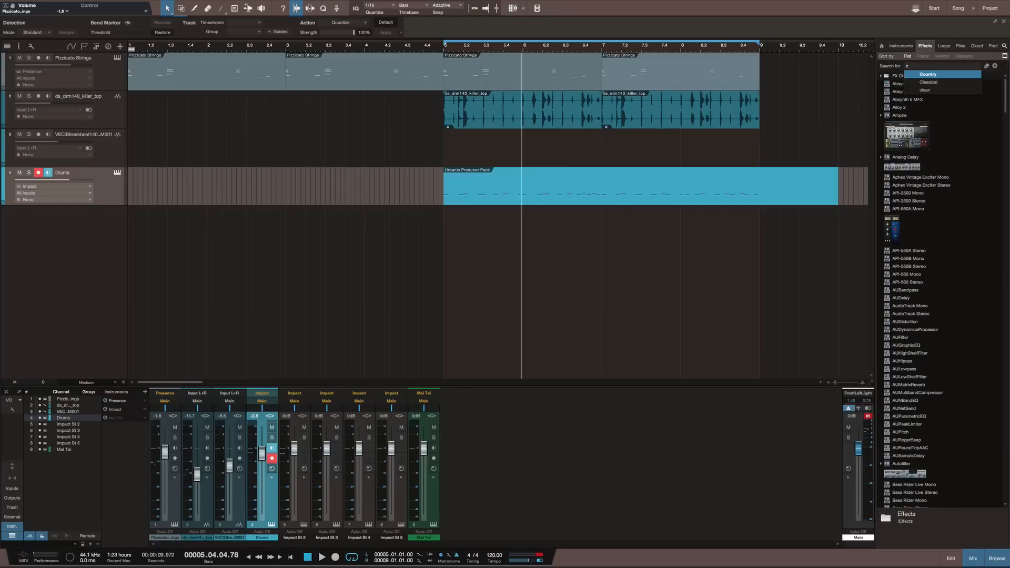
type("comp")
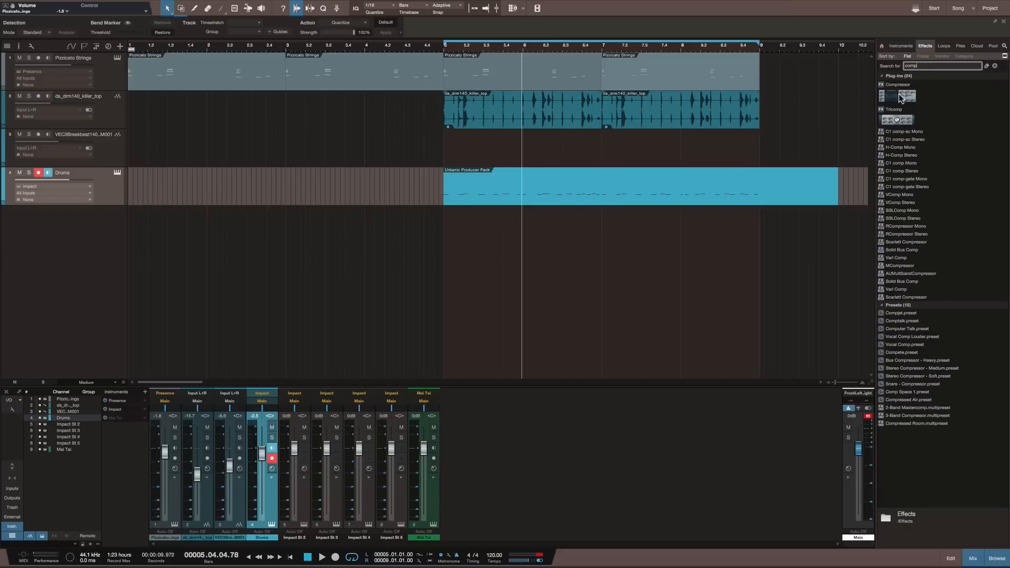
left_click_drag(901, 98, 544, 66)
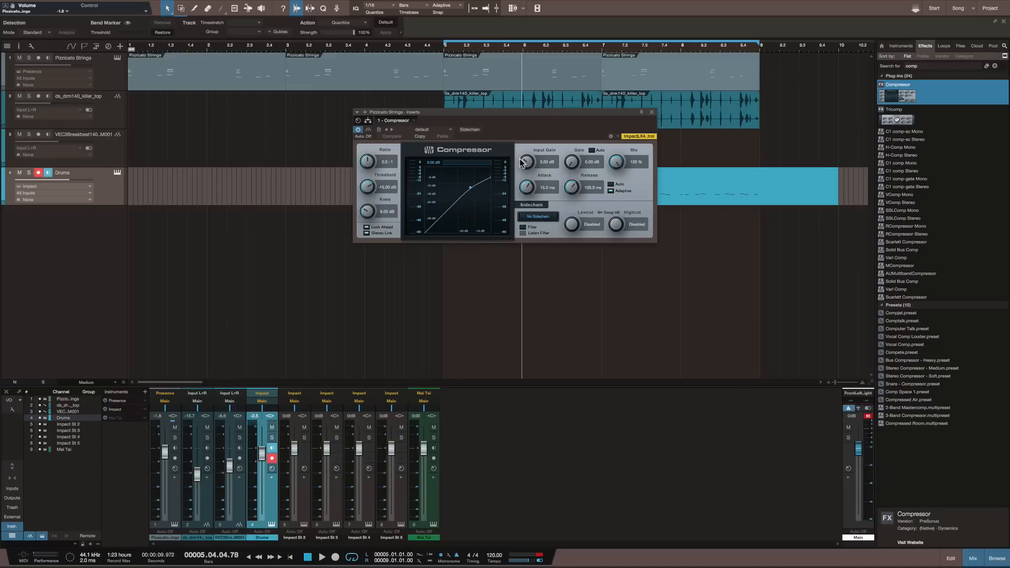
During playback, raise the Compressor's ratio, lower its threshold to about -19 dB and raise its gain to about 7 dB
key("space")
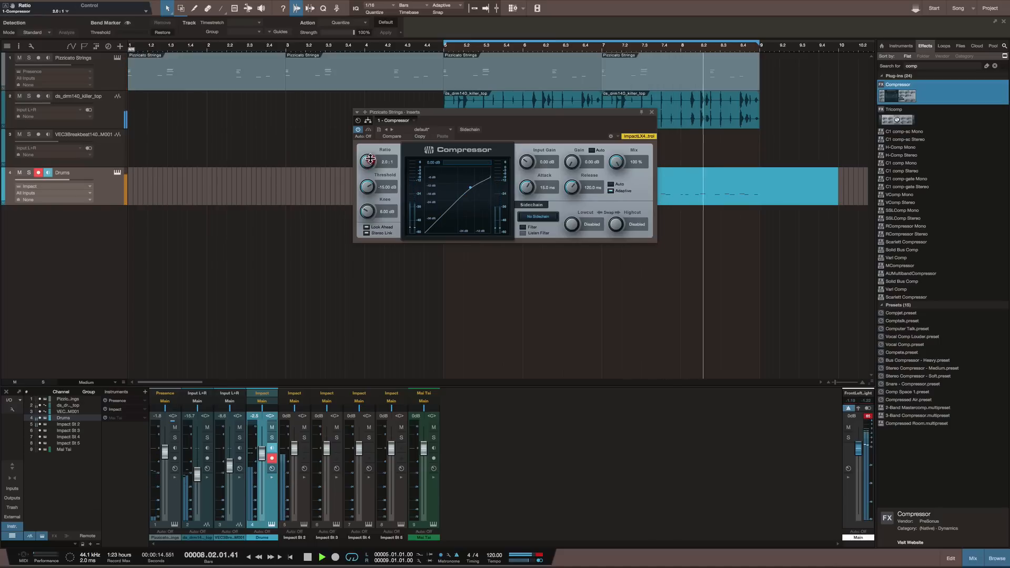
left_click_drag(371, 161, 366, 191)
left_click_drag(573, 169, 572, 161)
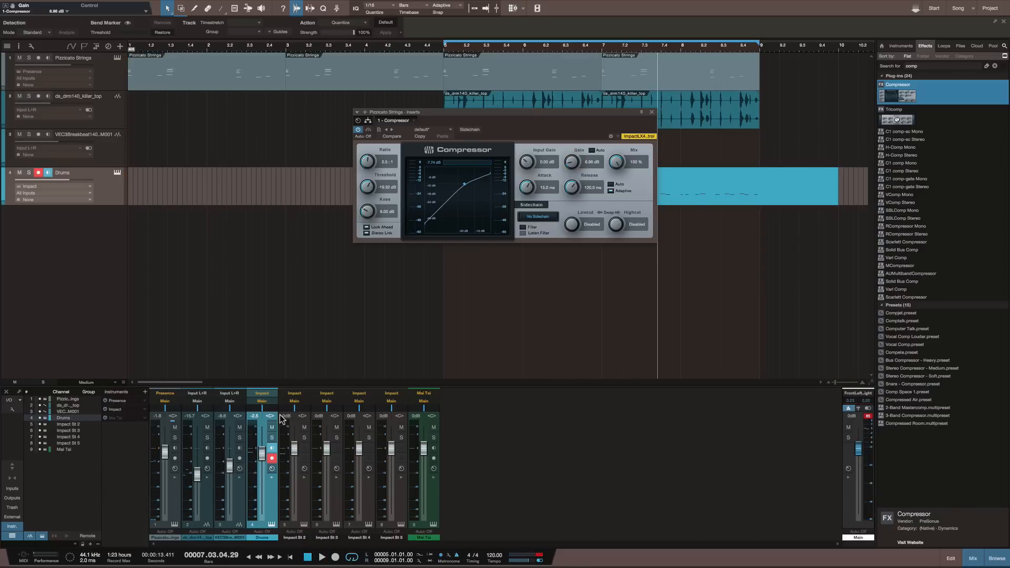
Play the loop and check the peak level on the Pizzicato Strings channel's meter
left_click(207, 429)
key("space")
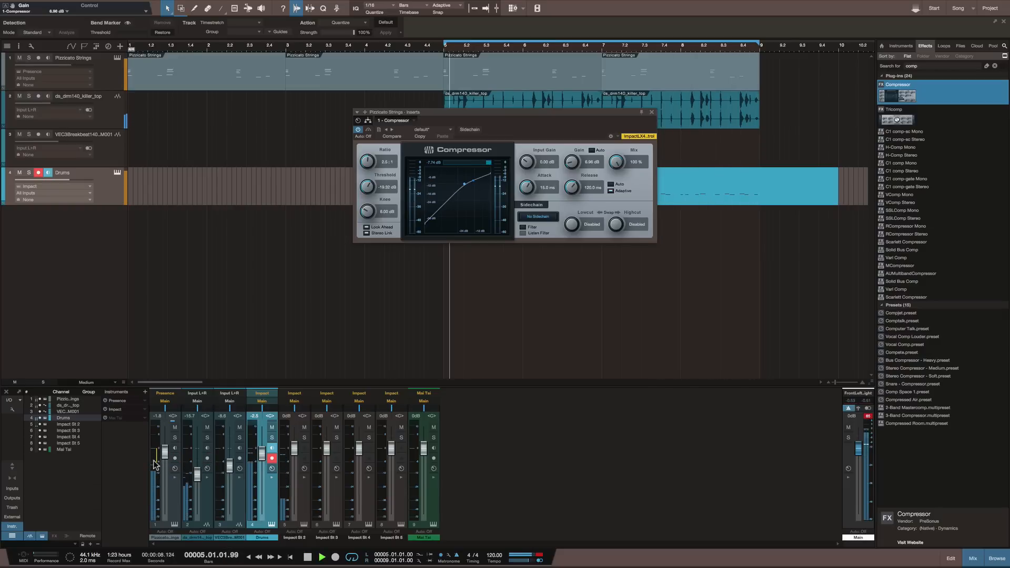
mouse_move(157, 467)
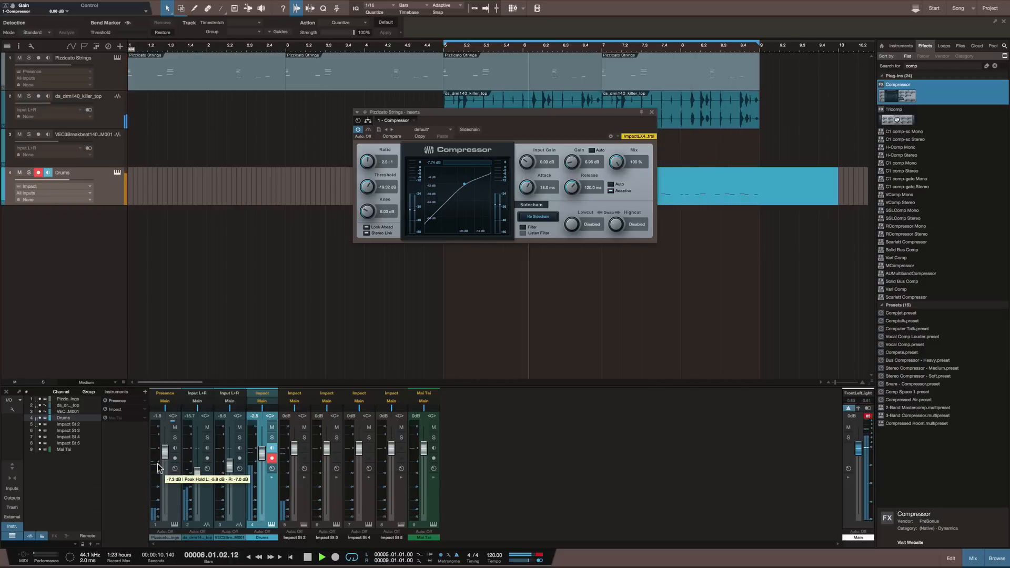
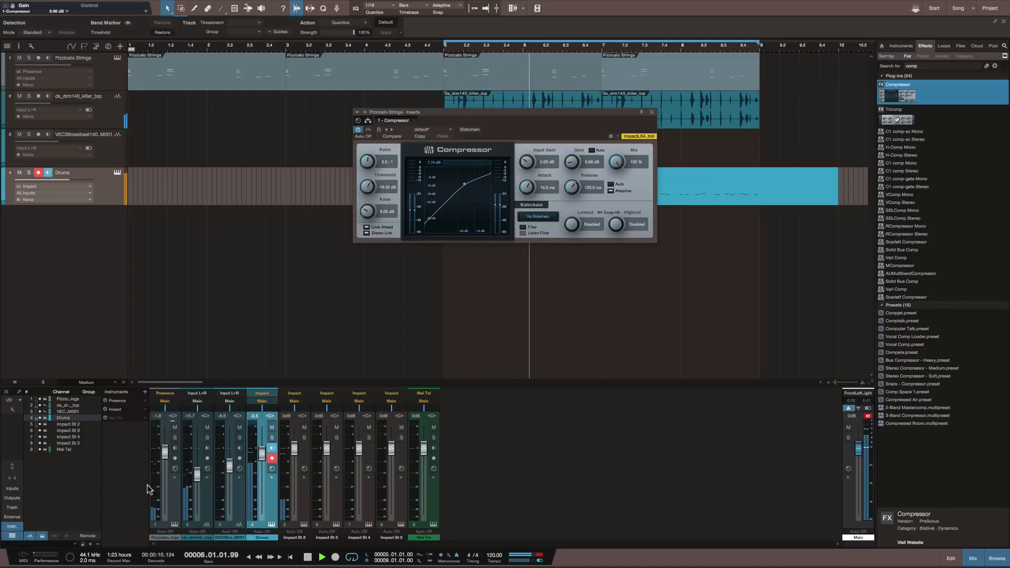
key("space")
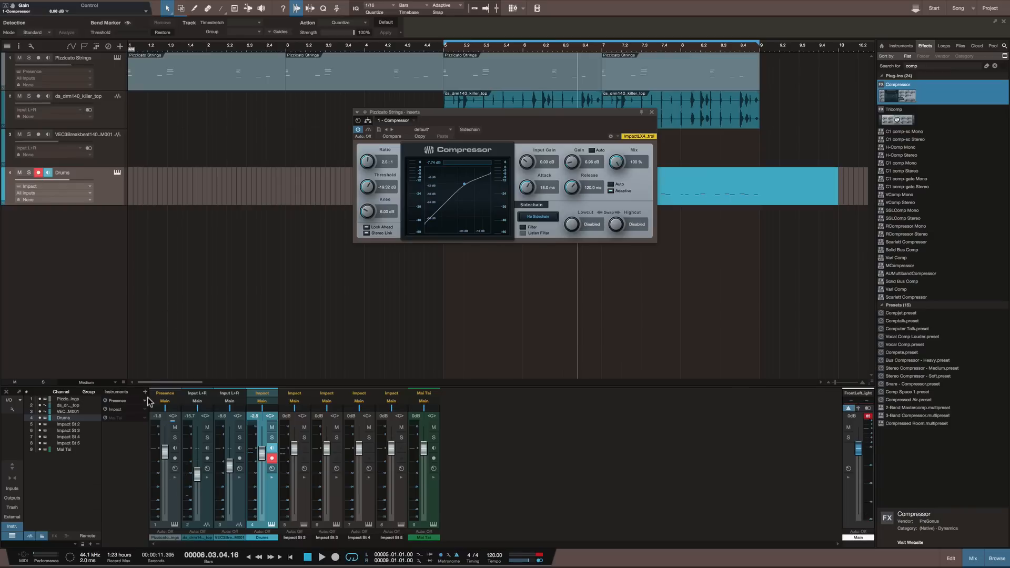
key("space")
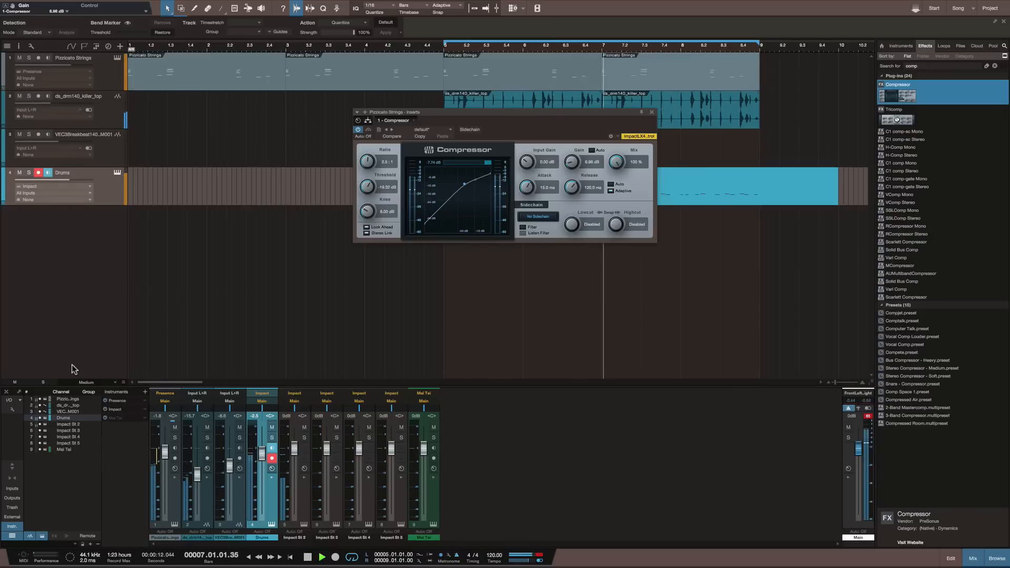
Show the inserts in the mixer, expand the Compressor's inline display and enlarge the mixer area to fit it
left_click(10, 466)
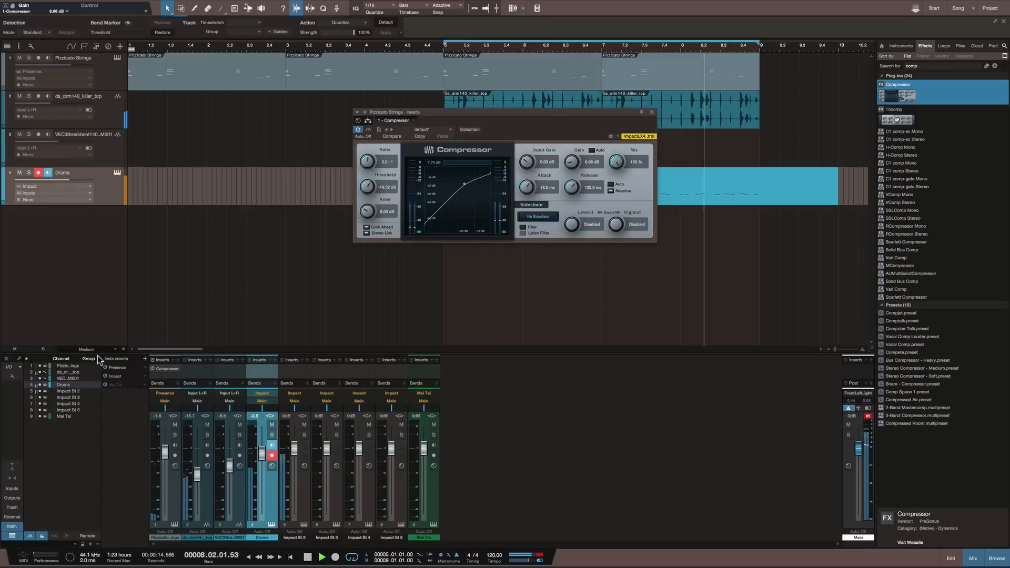
right_click(176, 368)
left_click(188, 385)
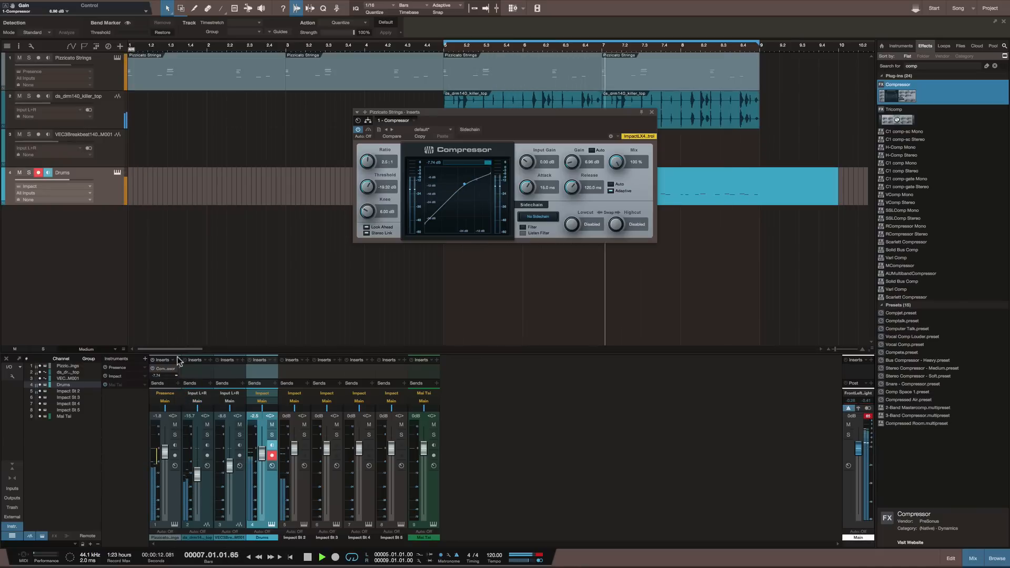
left_click_drag(179, 351, 176, 283)
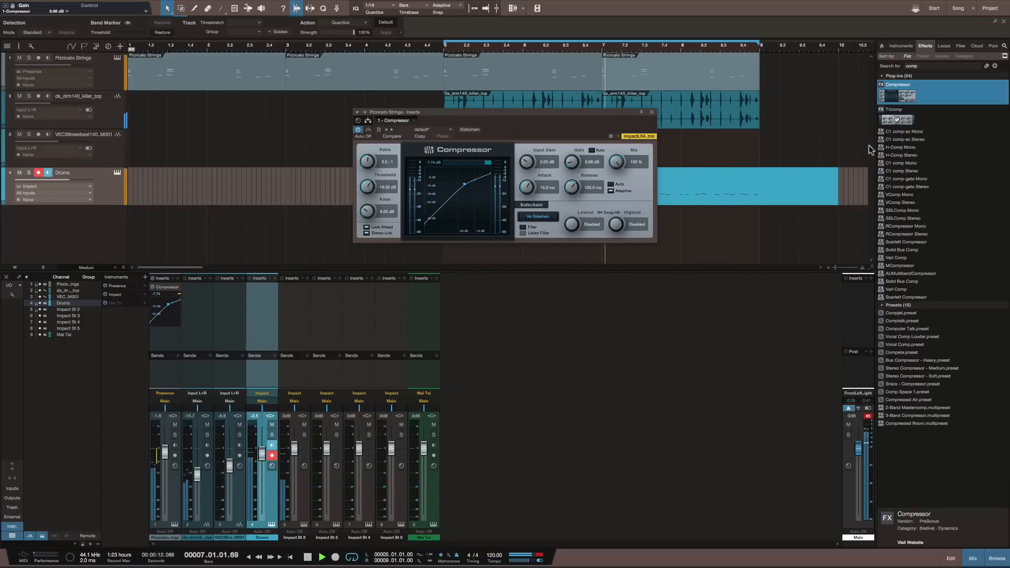
Search the effects library for "eq" and add Pro EQ to the Pizzicato Strings track
left_click(937, 67)
type("c")
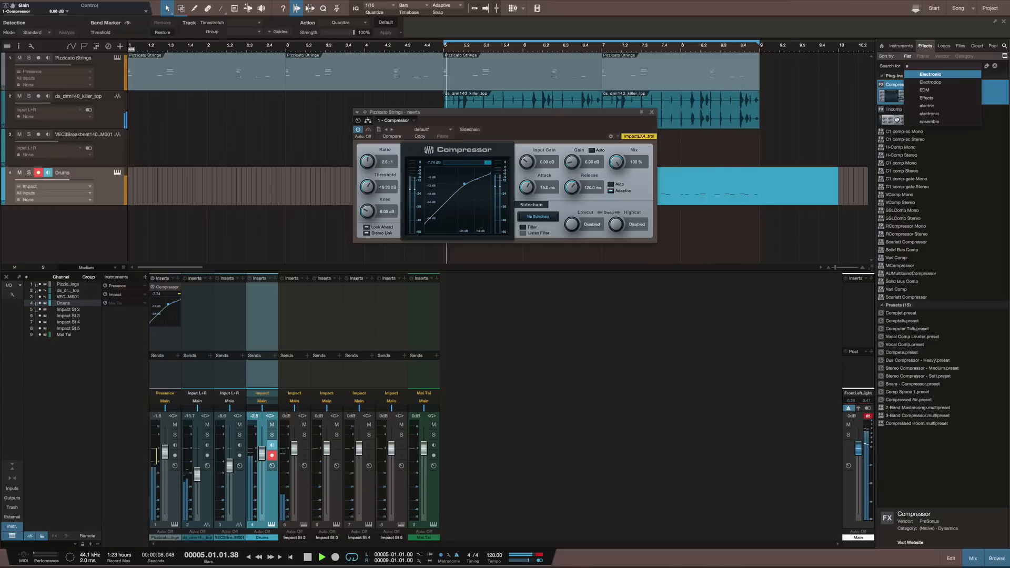
type("q")
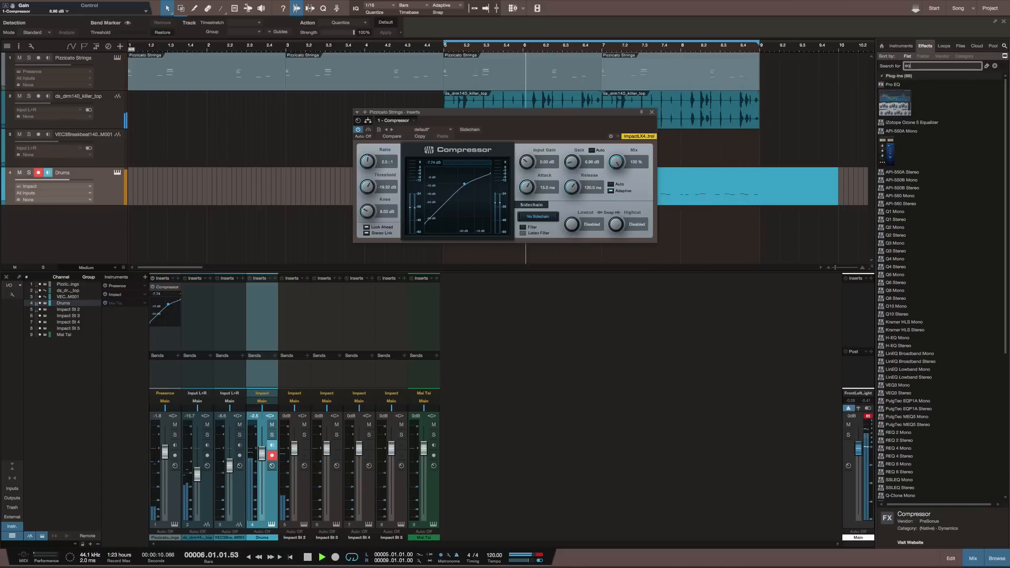
left_click_drag(895, 84, 604, 68)
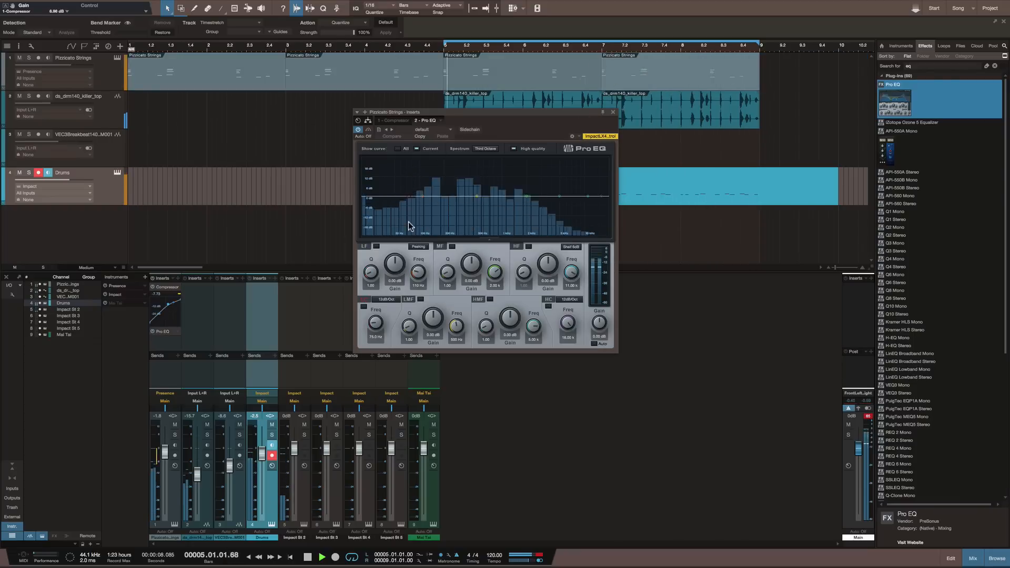
Load the Strings preset from the Instruments presets into Pro EQ
left_click(424, 129)
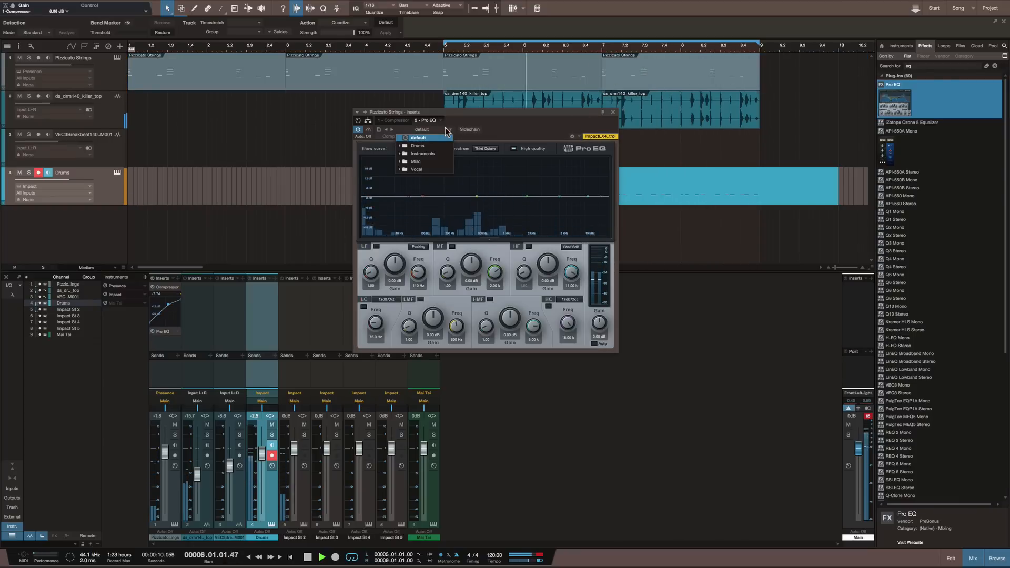
left_click(400, 153)
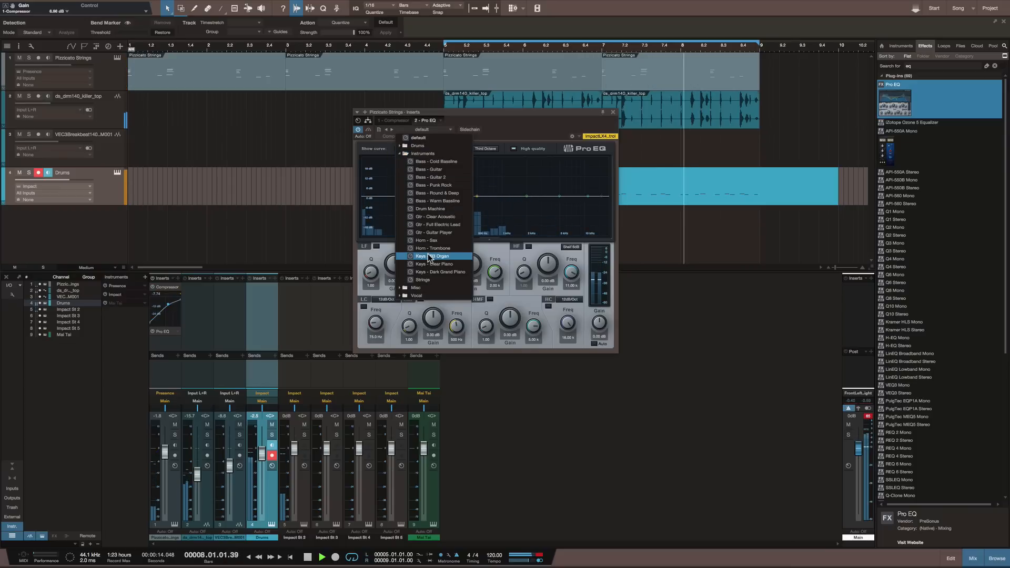
left_click(423, 280)
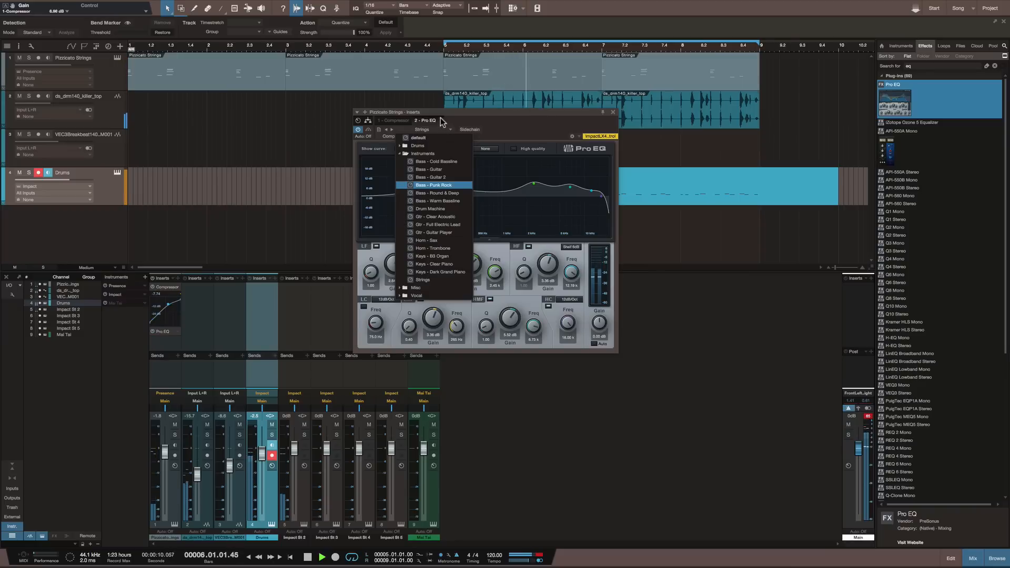
Switch between the Compressor and Pro EQ views of the Pizzicato Strings inserts, finishing by closing the effect window
left_click(402, 122)
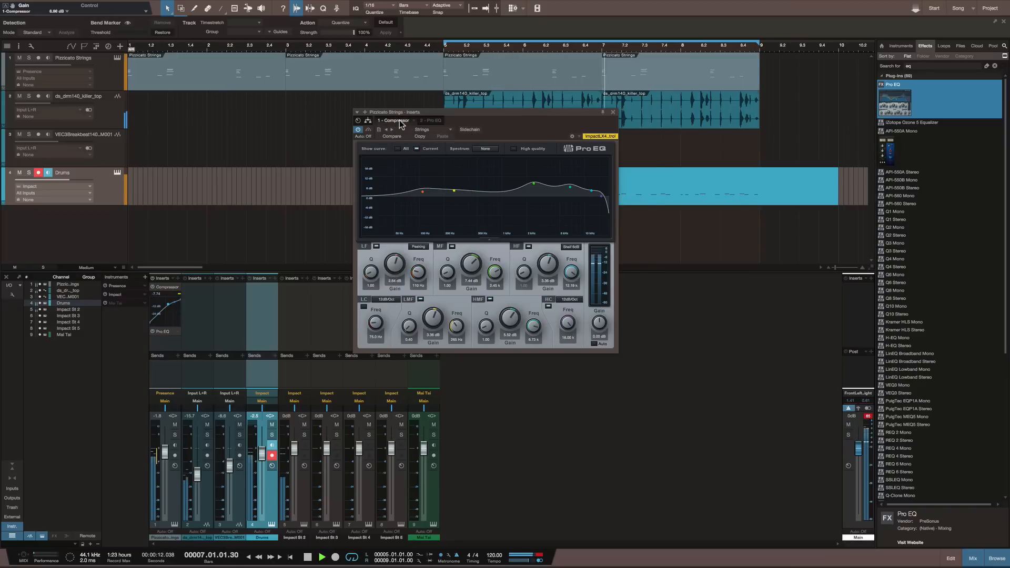
left_click(401, 121)
left_click(438, 122)
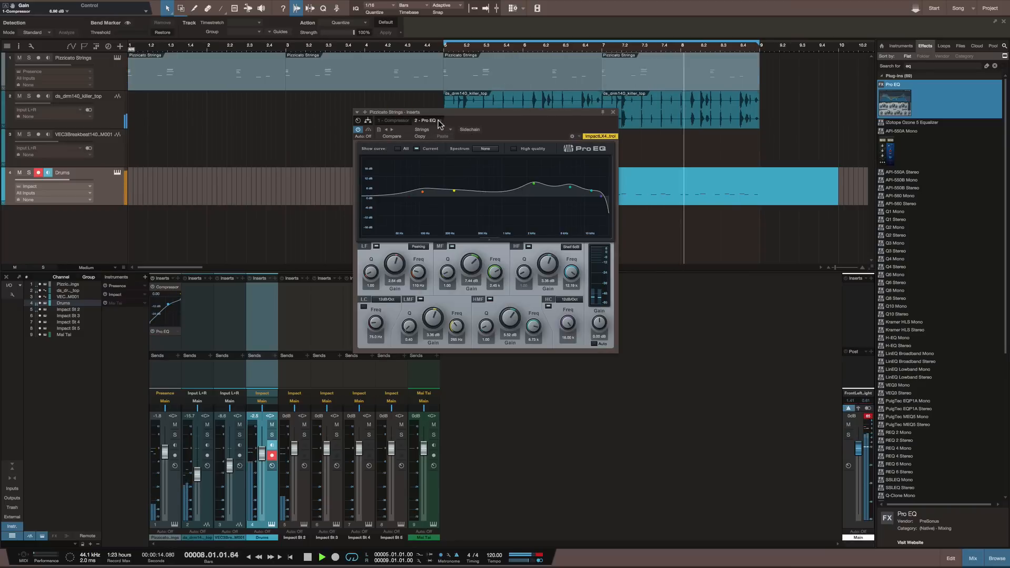
left_click(613, 112)
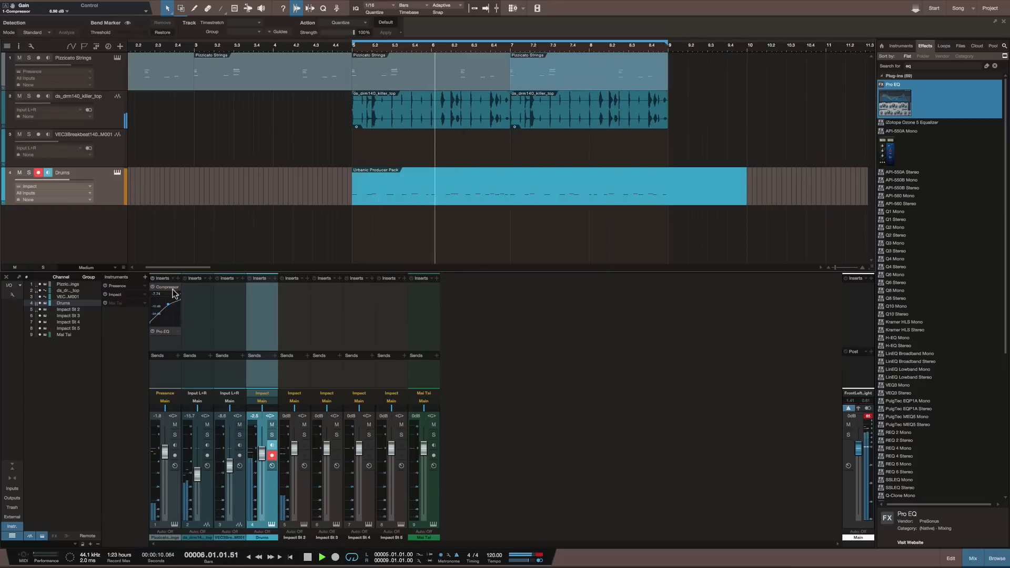
On the Pizzicato Strings channel, expand the Pro EQ display, set its low-frequency gain to about 3.4 dB and lower the volume to -5.2 dB
right_click(163, 329)
left_click(167, 350)
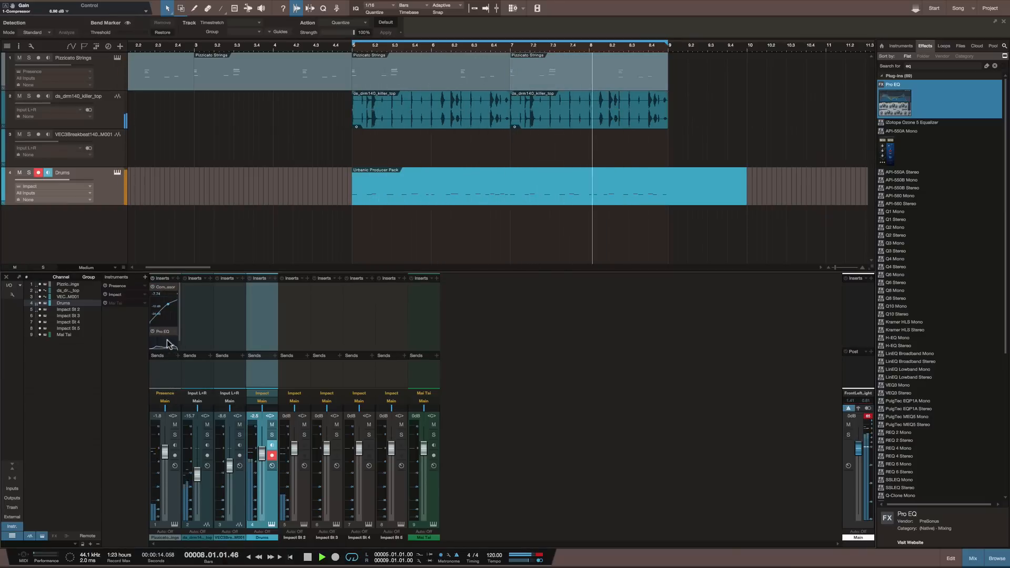
scroll(179, 308, "down", 2)
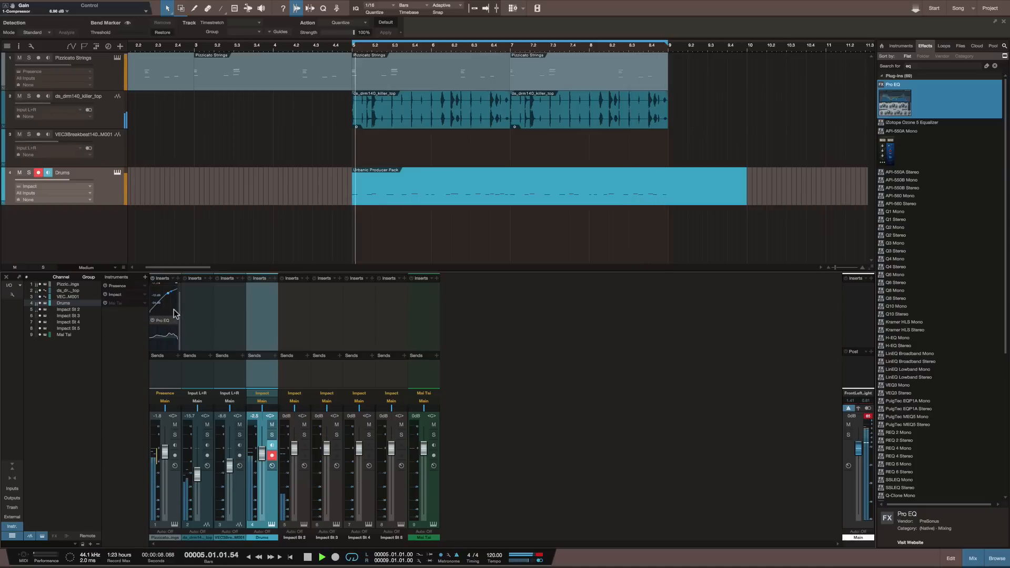
mouse_move(176, 338)
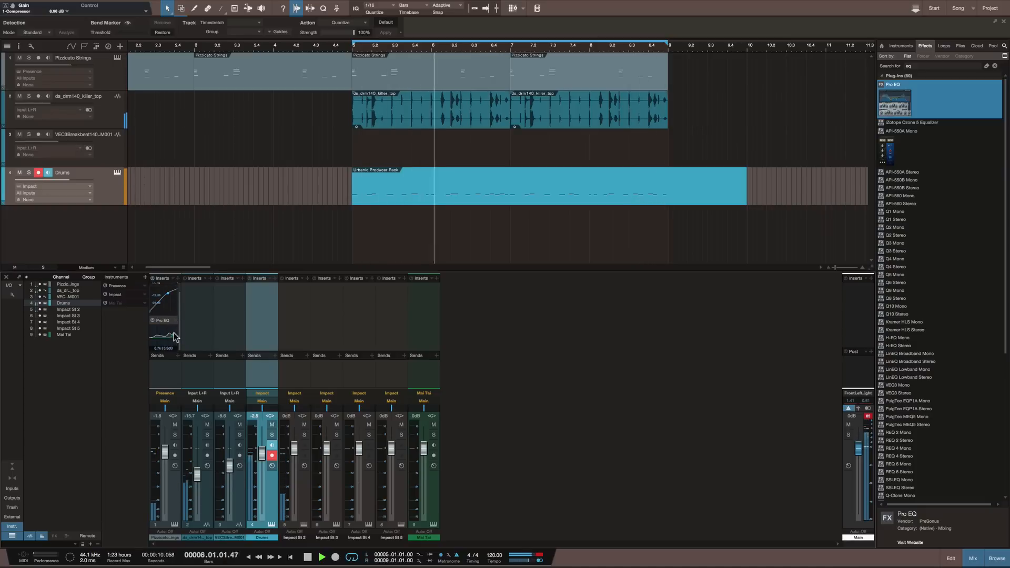
left_click_drag(156, 340, 156, 338)
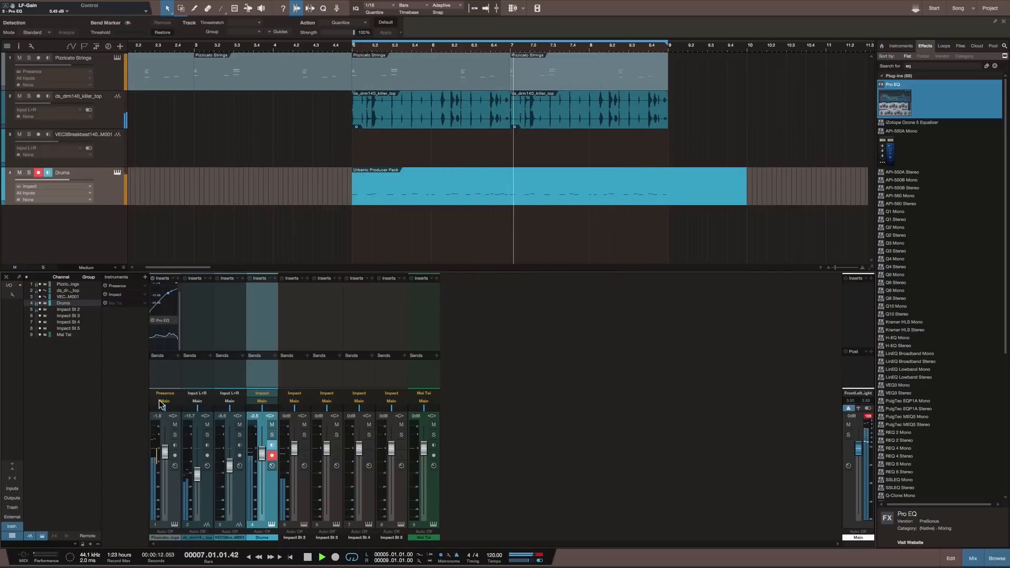
left_click_drag(164, 449, 165, 458)
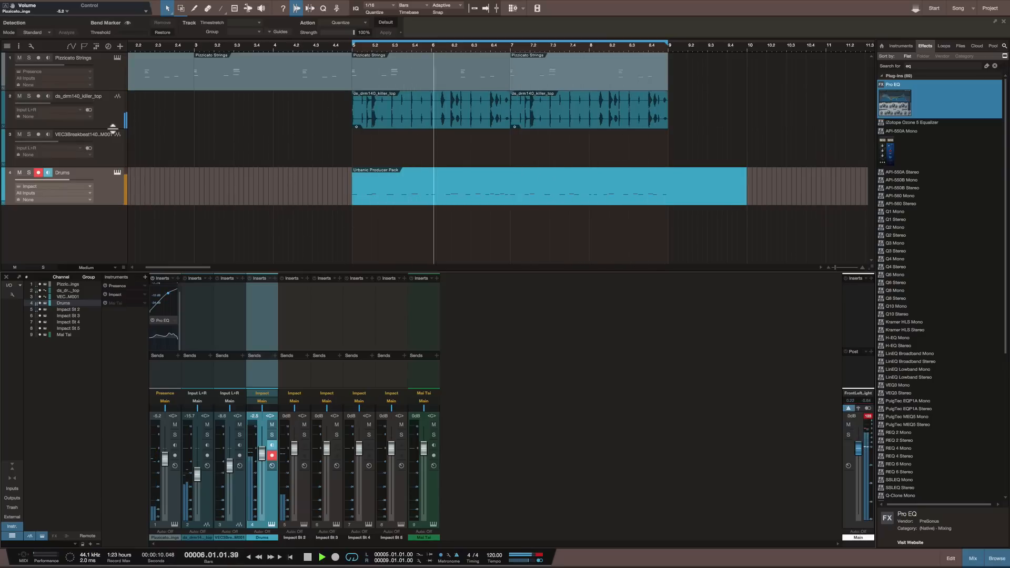
Remove the empty VEC3 Breakbeat140 audio track from the arrangement
left_click(111, 158)
right_click(110, 161)
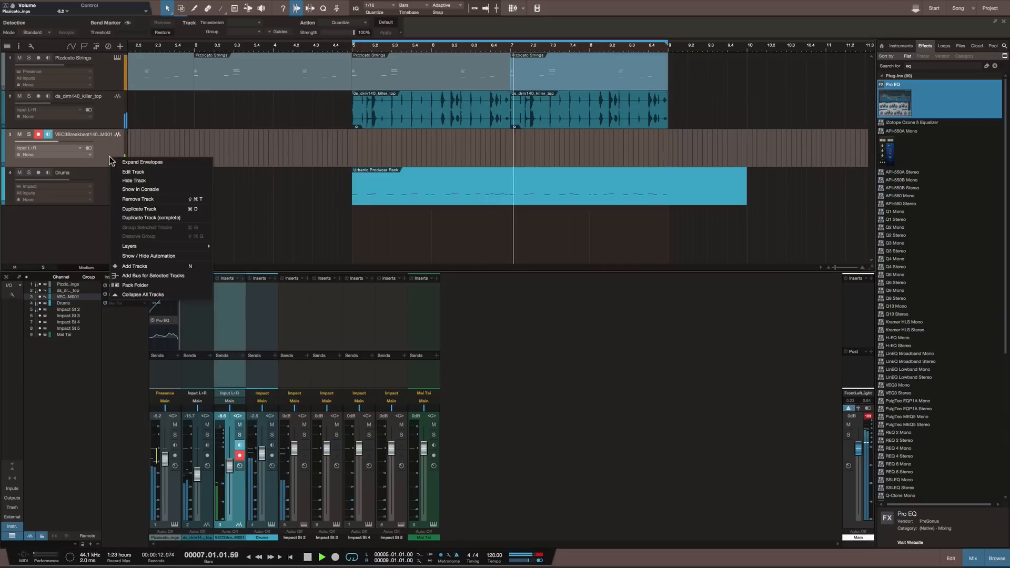
left_click(133, 199)
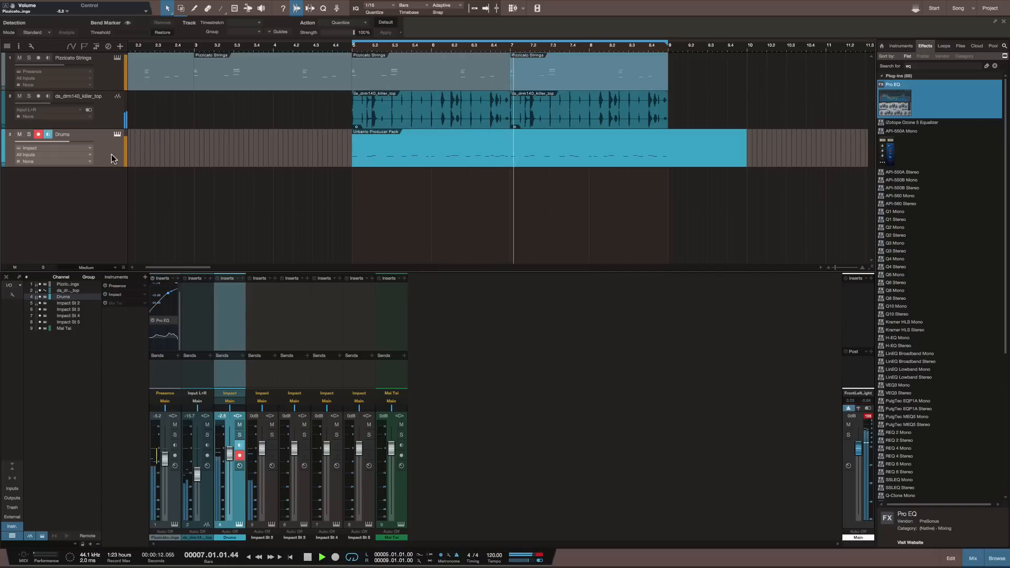
Stop and restart playback to listen to the looped section with the remaining tracks
scroll(280, 114, "left", 2)
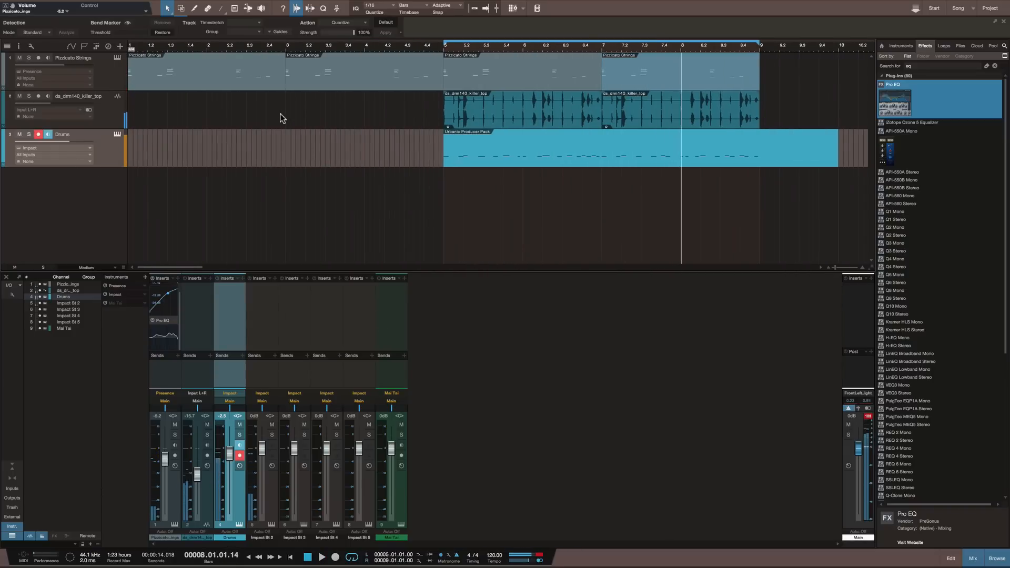
key("space")
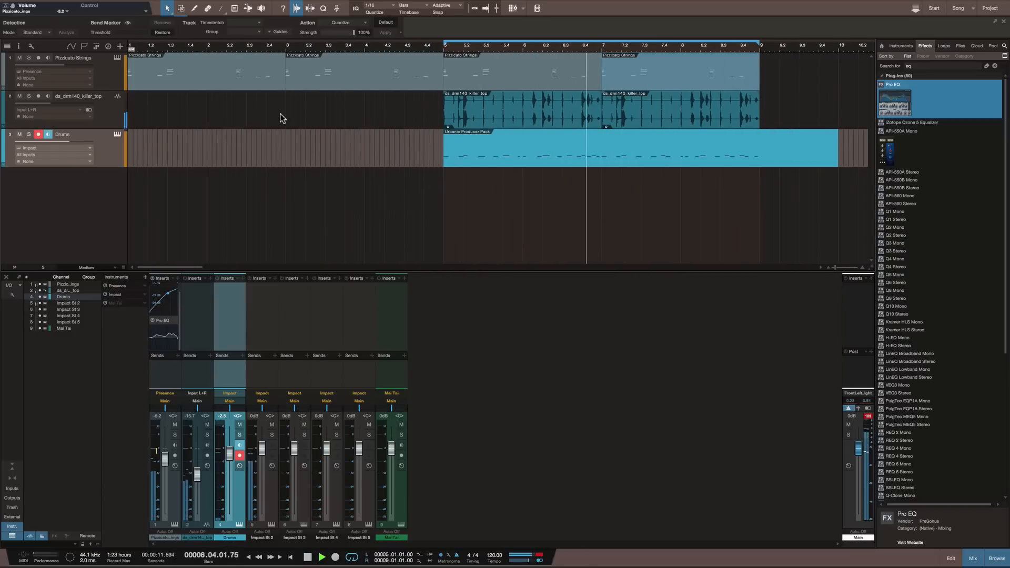
key("space")
key("comma")
key("space")
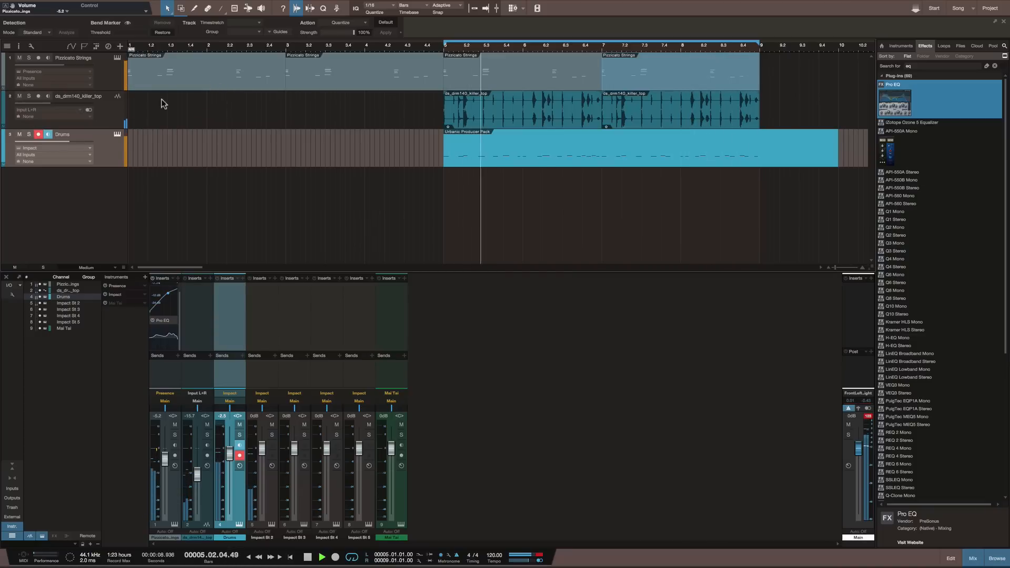
scroll(393, 58, "right", 3)
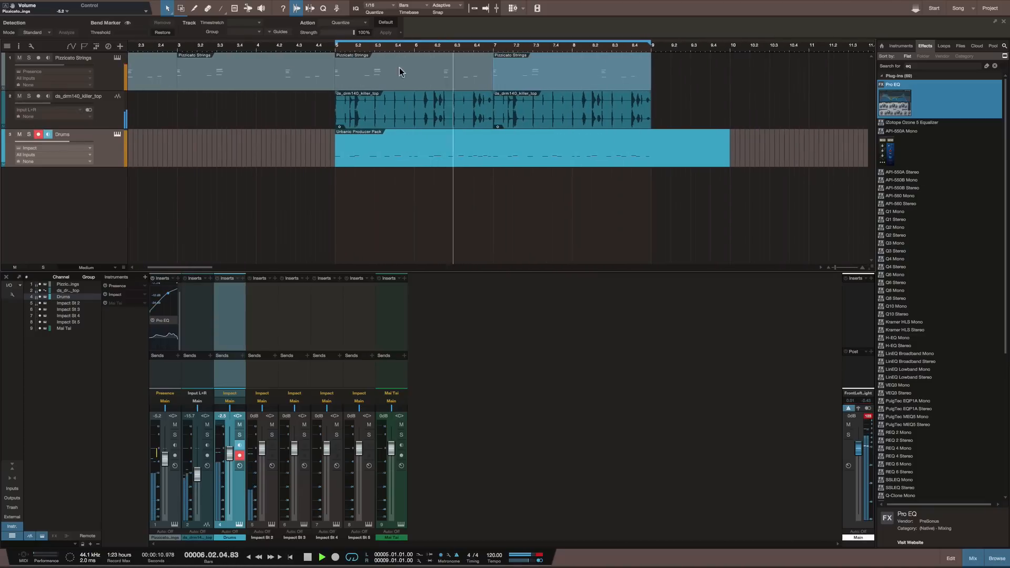
left_click(120, 47)
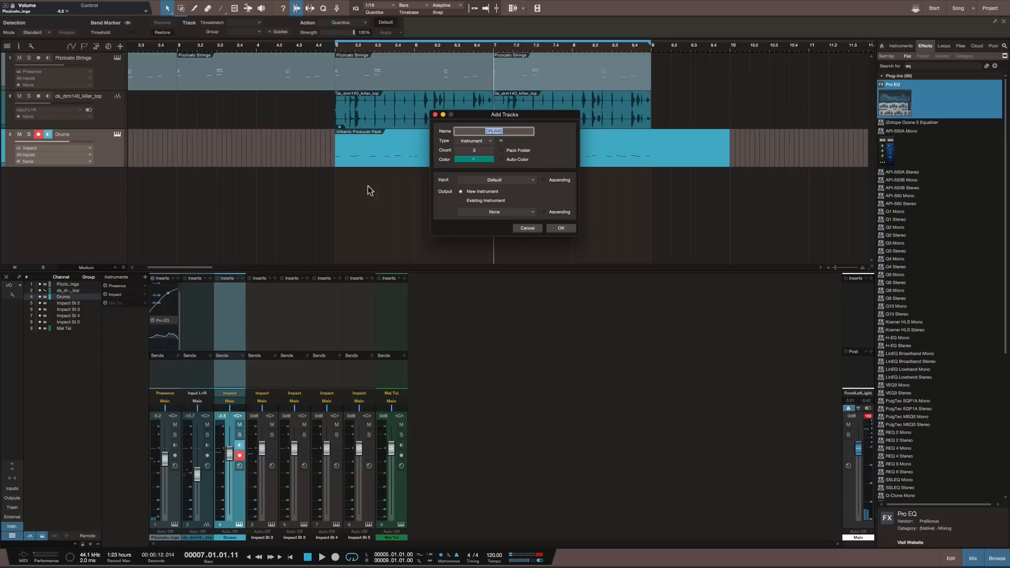
left_click(526, 230)
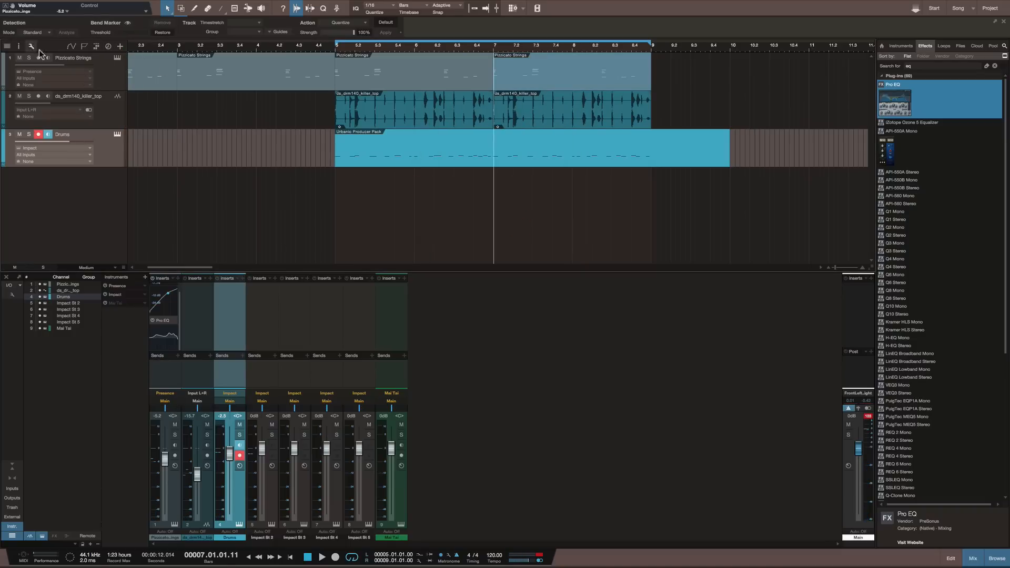
Show the marker and arranger tracks and add a marker named "Pizz and Drums" at bar 5
left_click(84, 48)
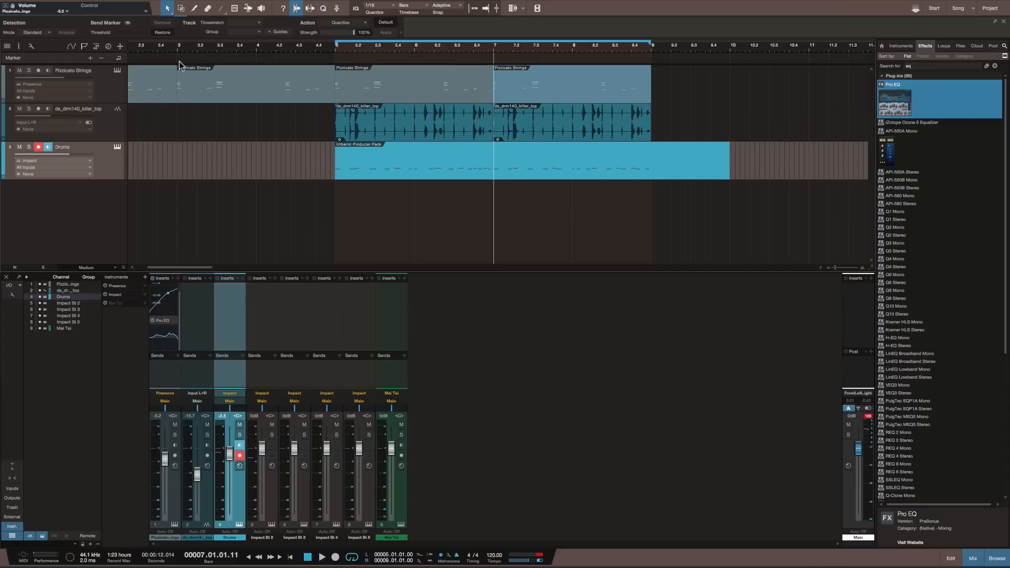
scroll(179, 66, "left", 5)
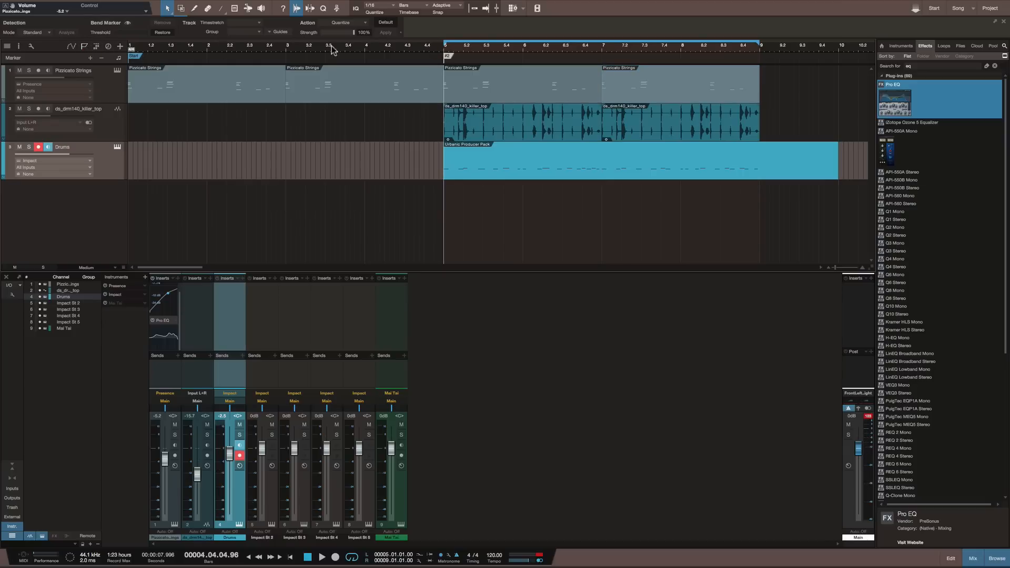
double_click(448, 58)
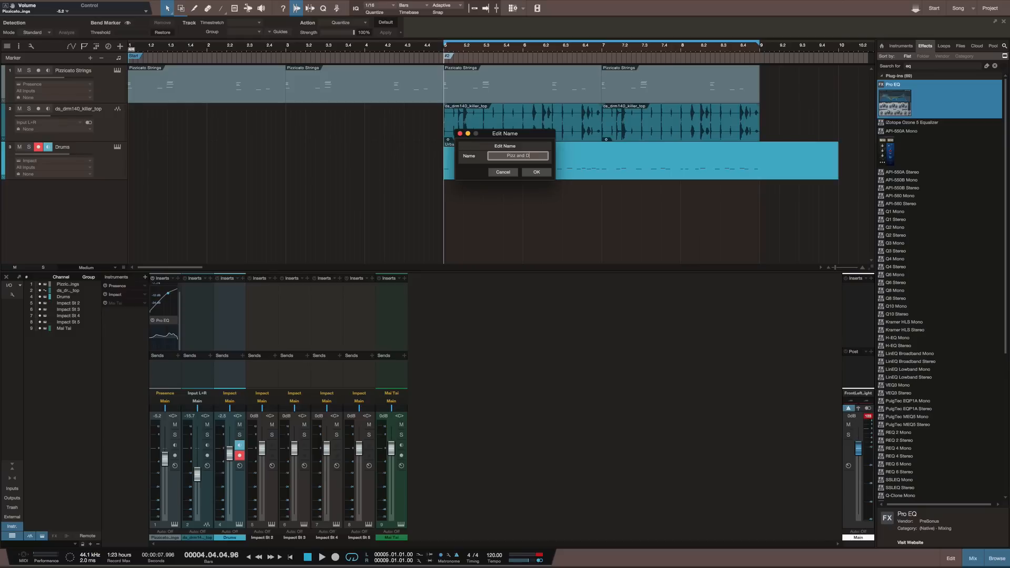
key("Return")
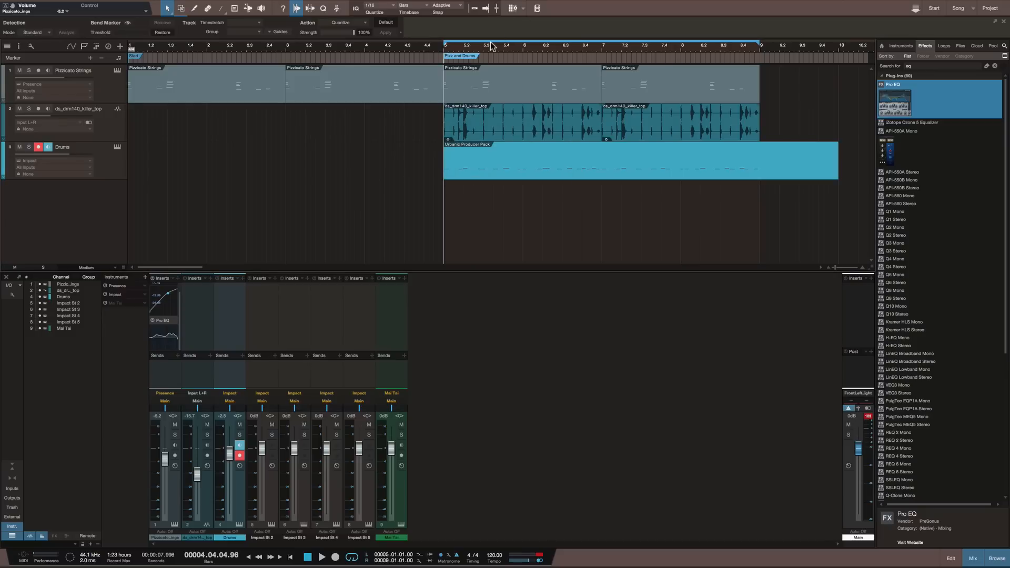
left_click(97, 47)
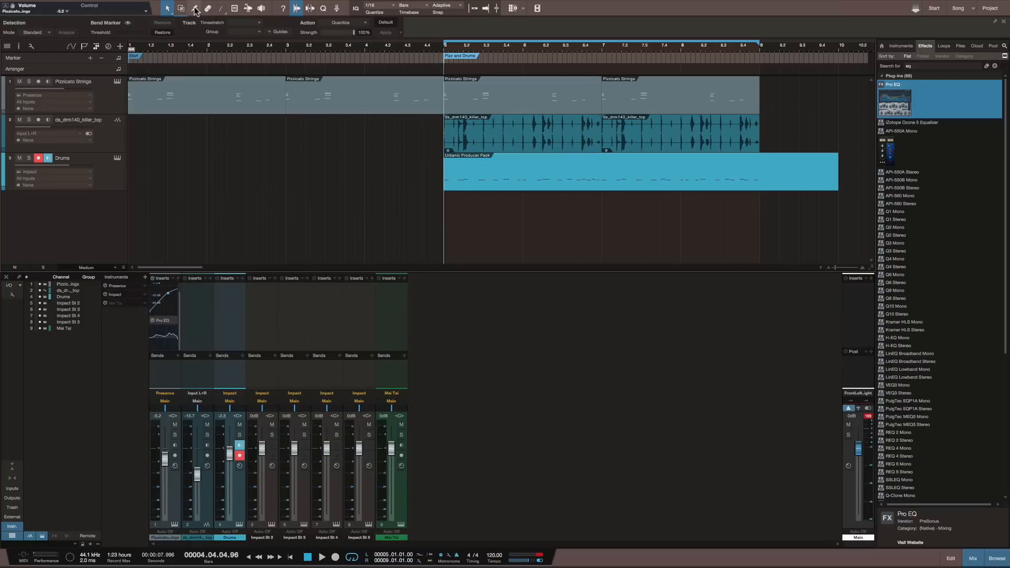
Paint an Intro section on the arranger track from bar 5 to bar 9
left_click(168, 10)
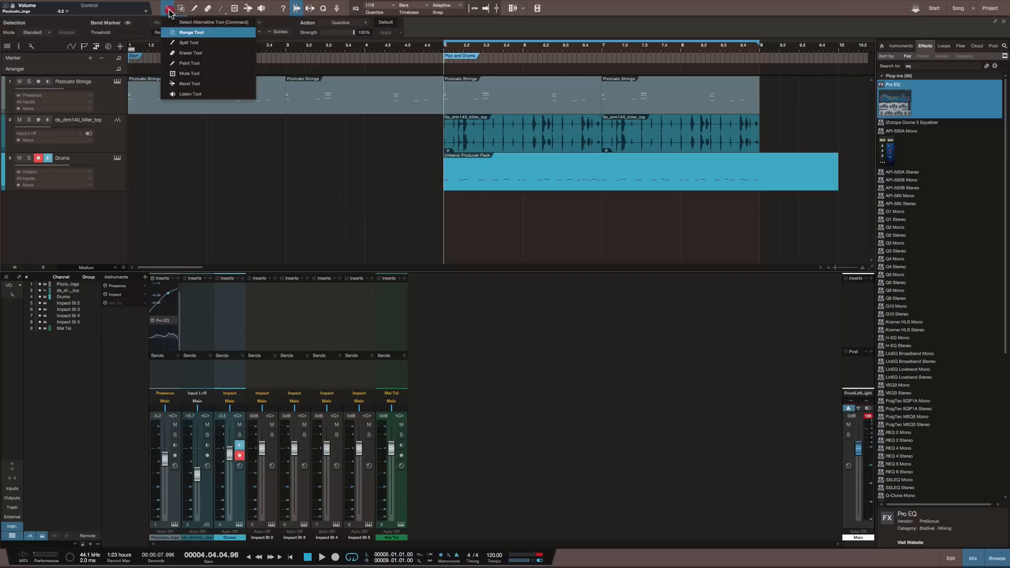
left_click(191, 63)
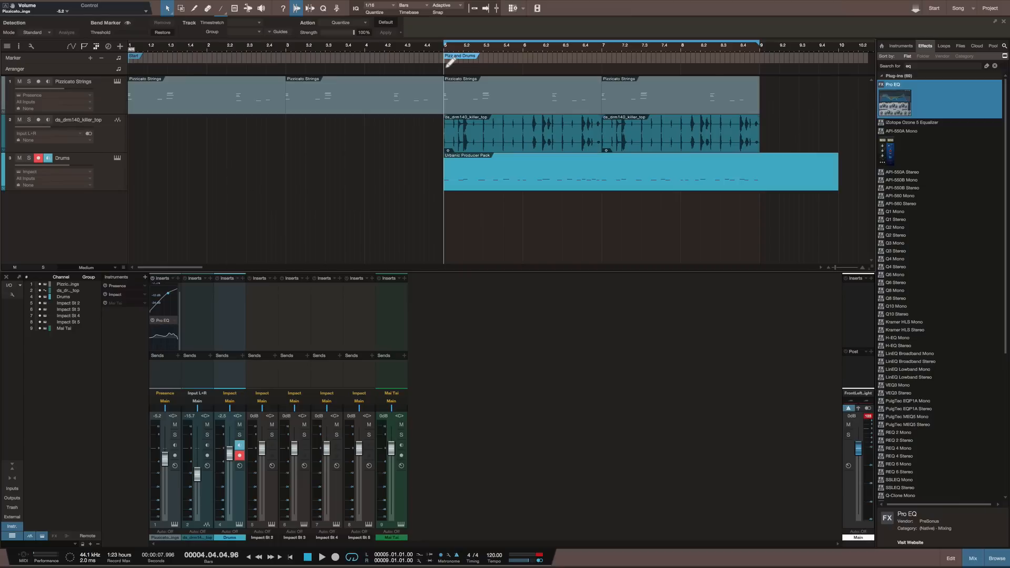
mouse_move(446, 67)
left_mouse_down()
mouse_move(712, 86)
mouse_move(759, 79)
left_mouse_up()
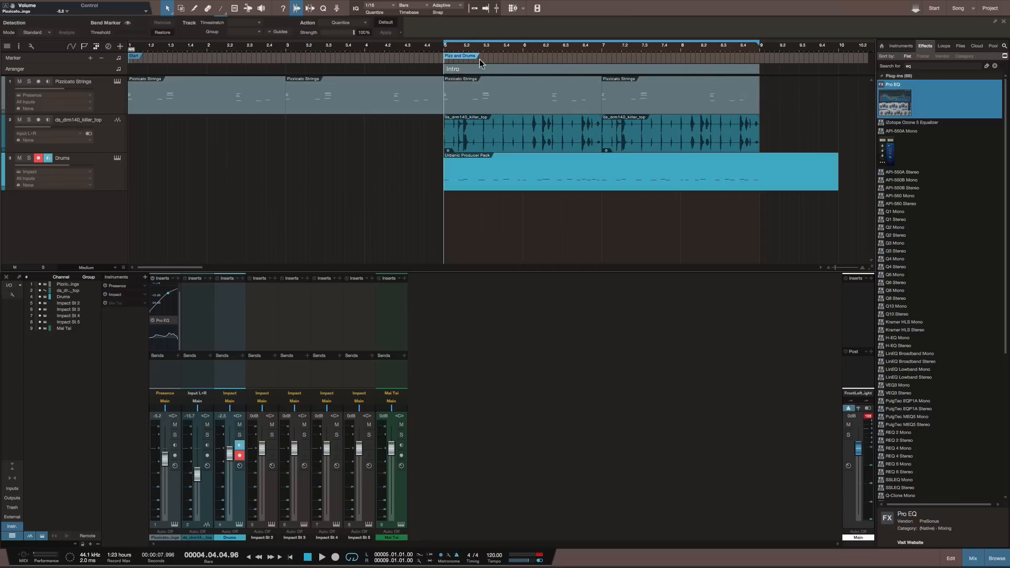
Adjust the start edge of the Intro arranger section to line up with bar 5
double_click(455, 70)
scroll(454, 73, "left", 3)
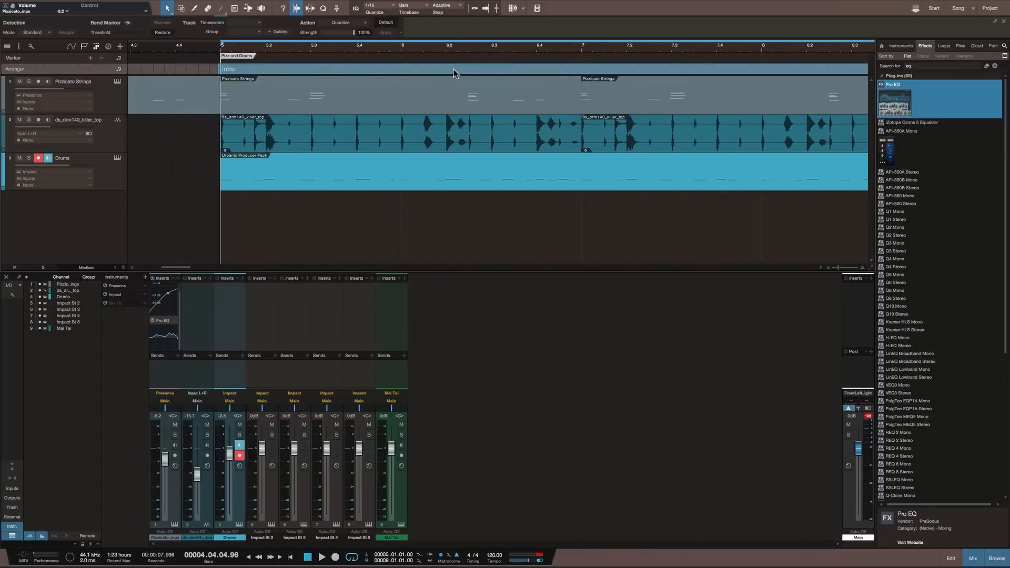
scroll(229, 72, "right", 3)
scroll(227, 72, "left", 3)
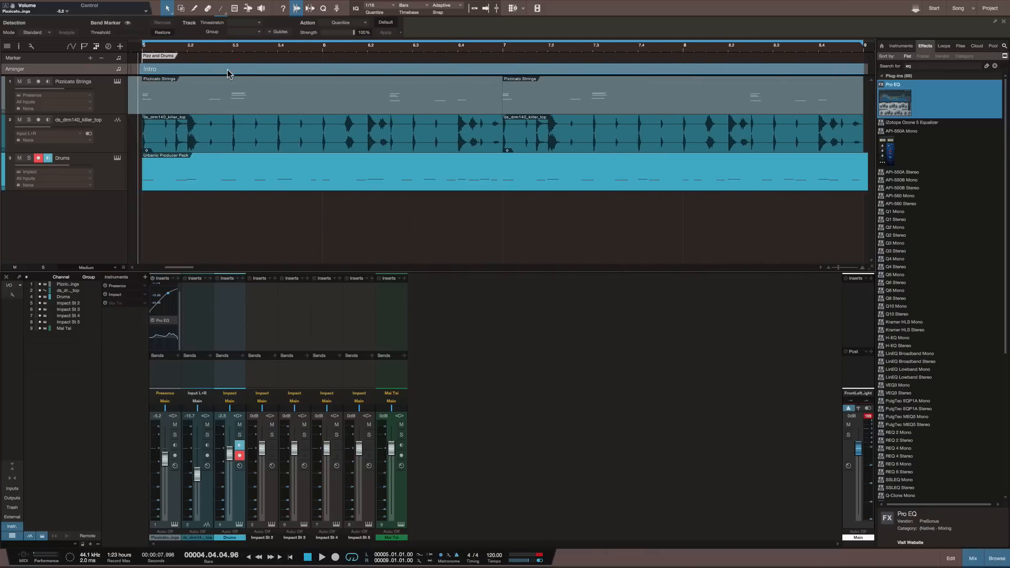
mouse_move(235, 69)
left_mouse_down()
mouse_move(243, 70)
mouse_move(234, 70)
left_mouse_up()
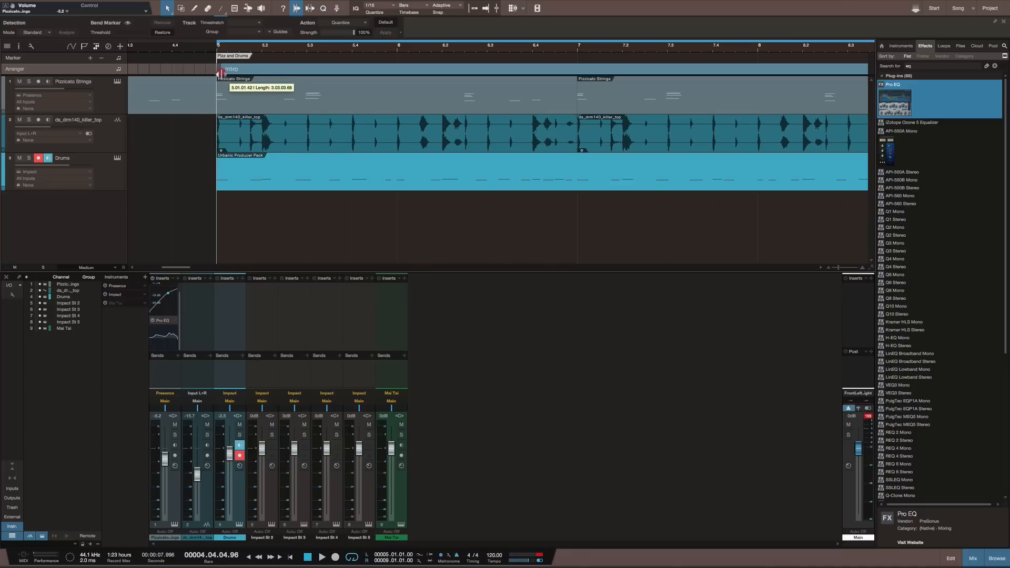
left_click_drag(221, 74, 219, 74)
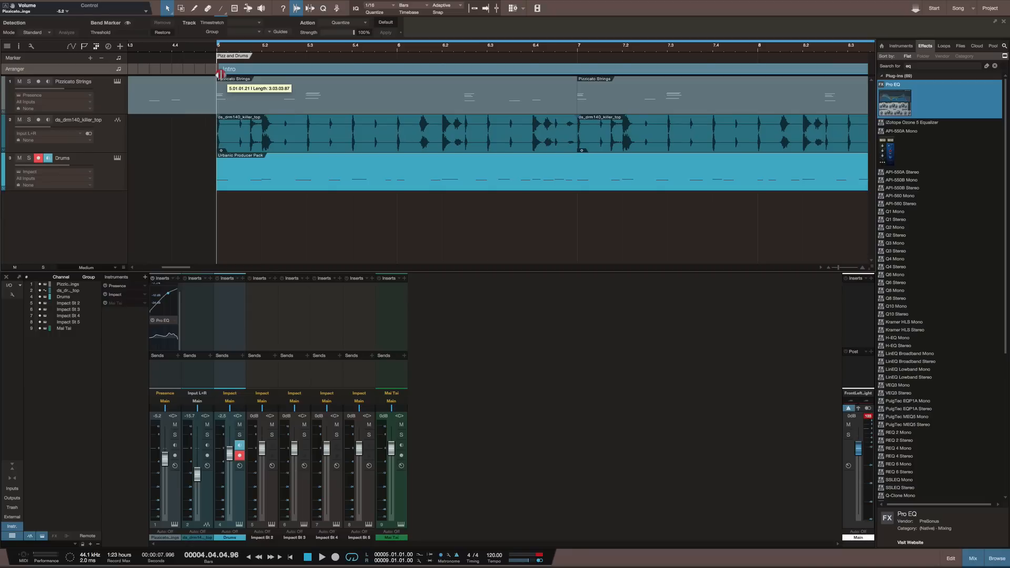
mouse_move(220, 74)
left_mouse_down()
mouse_move(238, 75)
mouse_move(189, 71)
mouse_move(213, 71)
left_mouse_up()
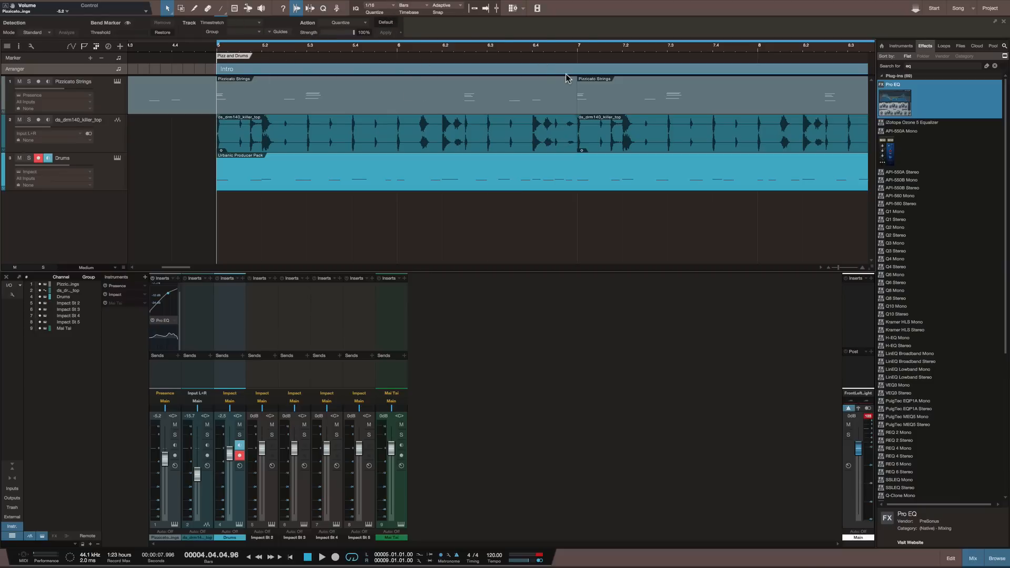
Check the snap options and line up the end edge of the Intro section with bar 9
left_click(453, 7)
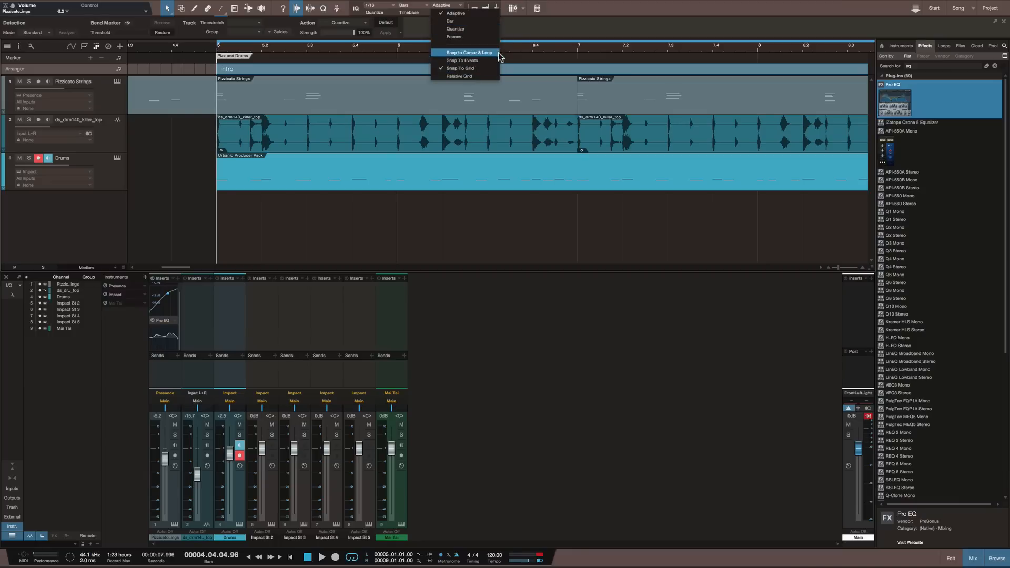
left_click(463, 77)
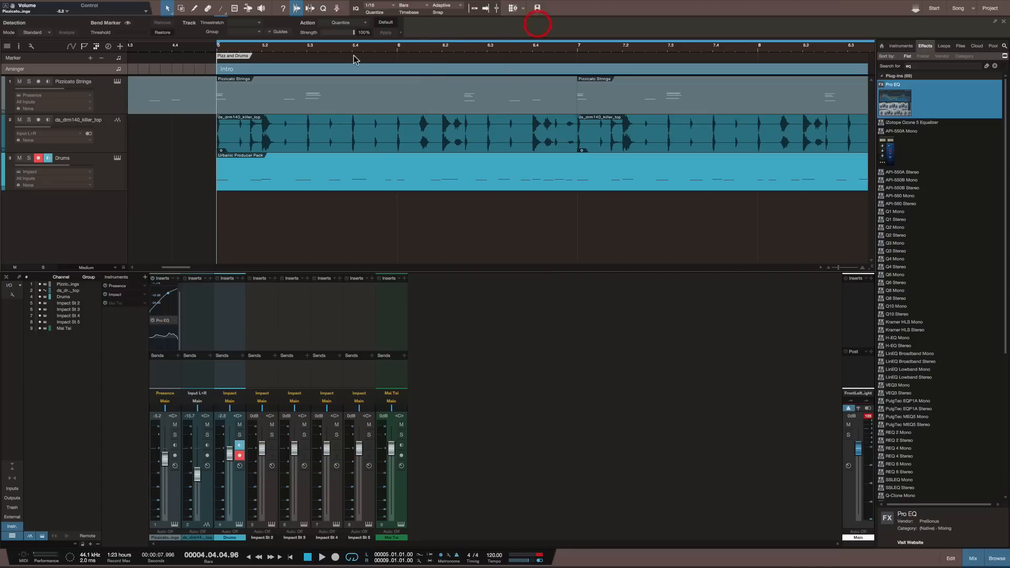
scroll(355, 59, "right", 5)
scroll(355, 59, "right", 15)
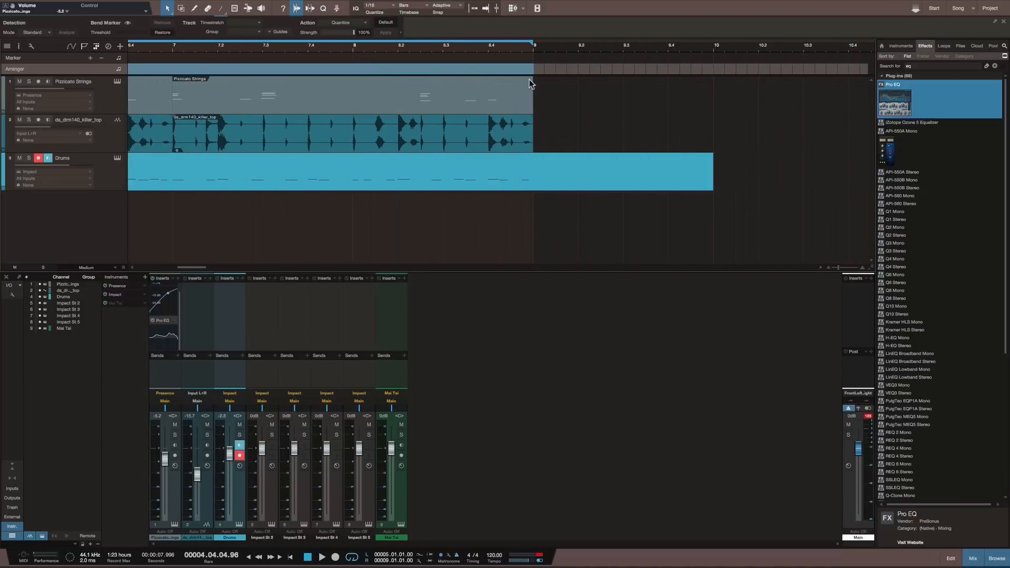
mouse_move(533, 74)
left_mouse_down()
mouse_move(554, 76)
mouse_move(529, 70)
left_mouse_up()
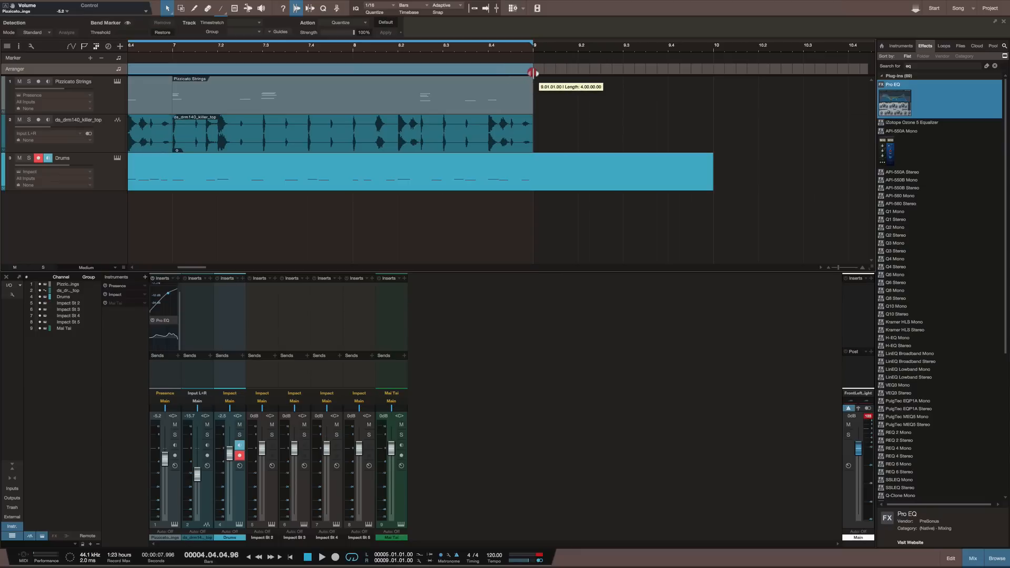
scroll(453, 59, "left", 8)
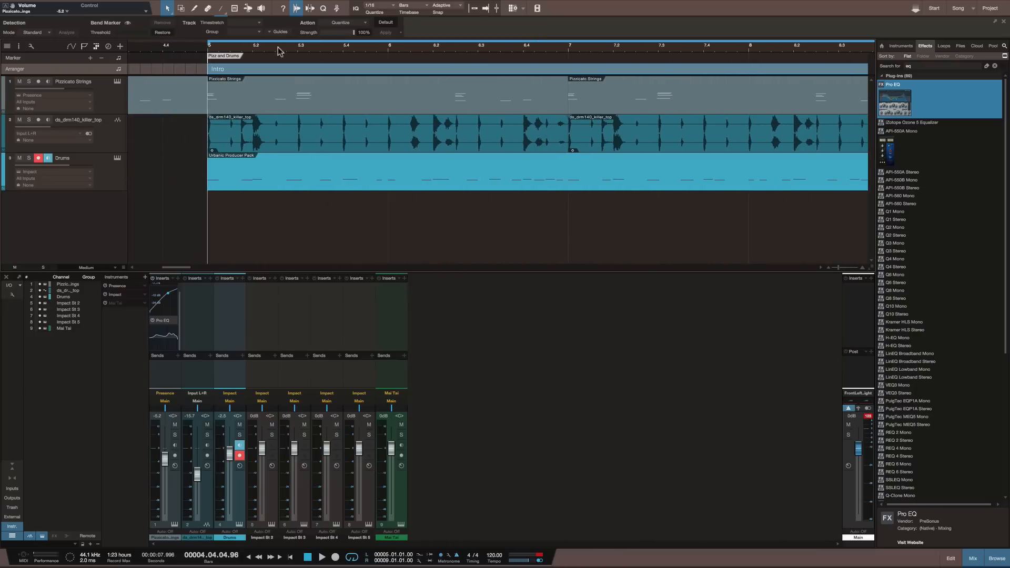
Delete the Intro section from the arranger track
right_click(220, 72)
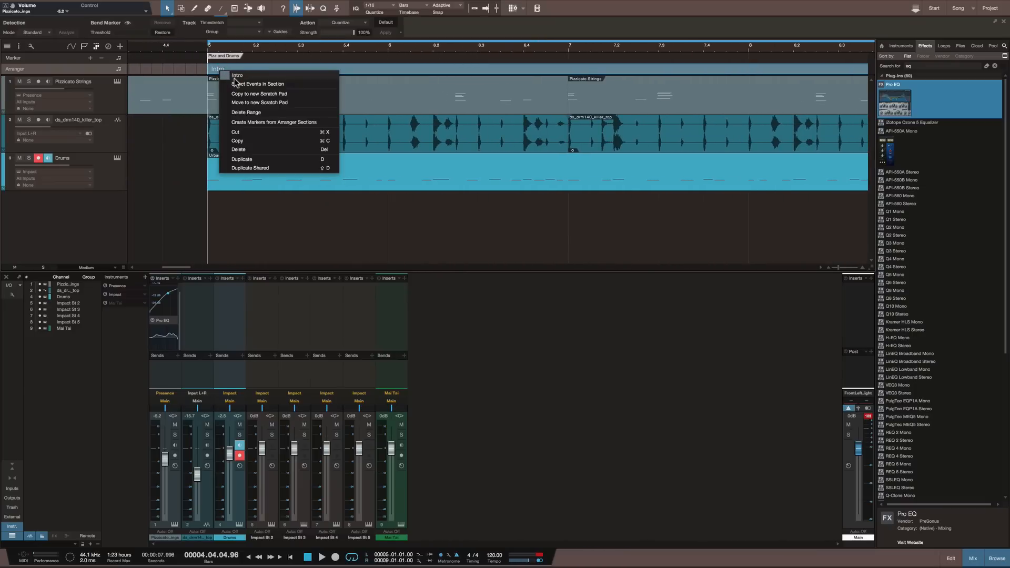
left_click(237, 76)
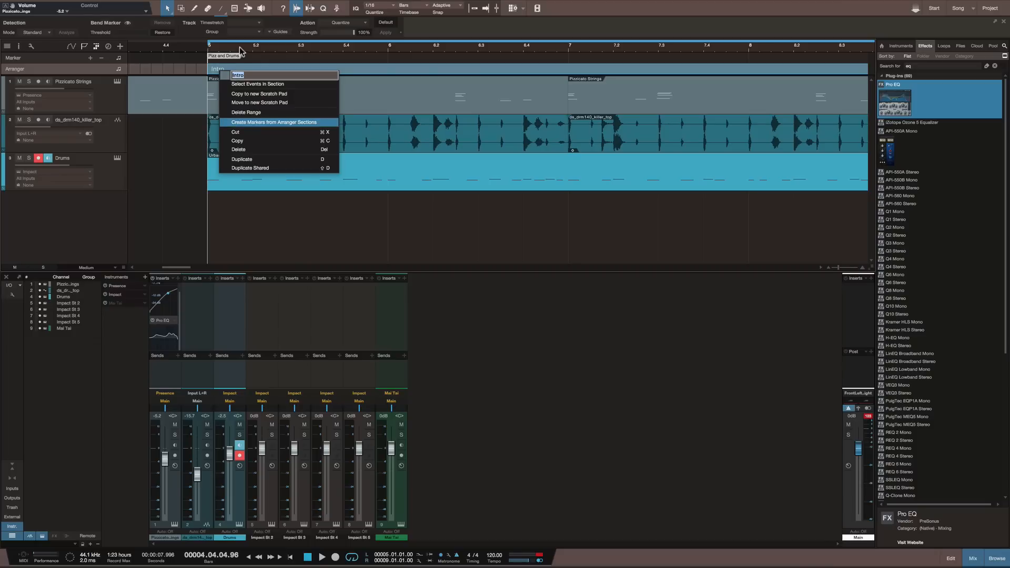
left_click(237, 55)
right_click(234, 71)
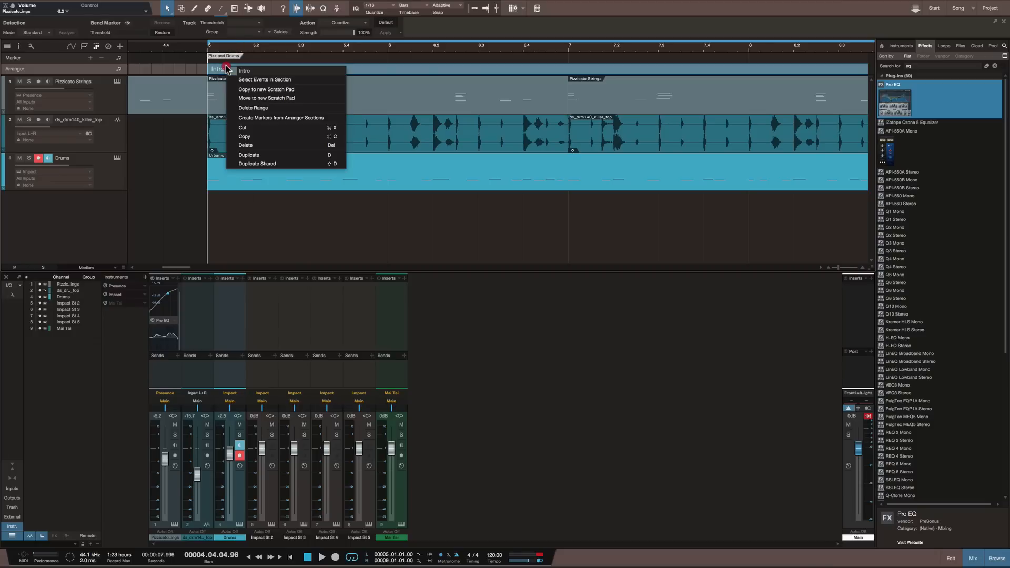
left_click(246, 145)
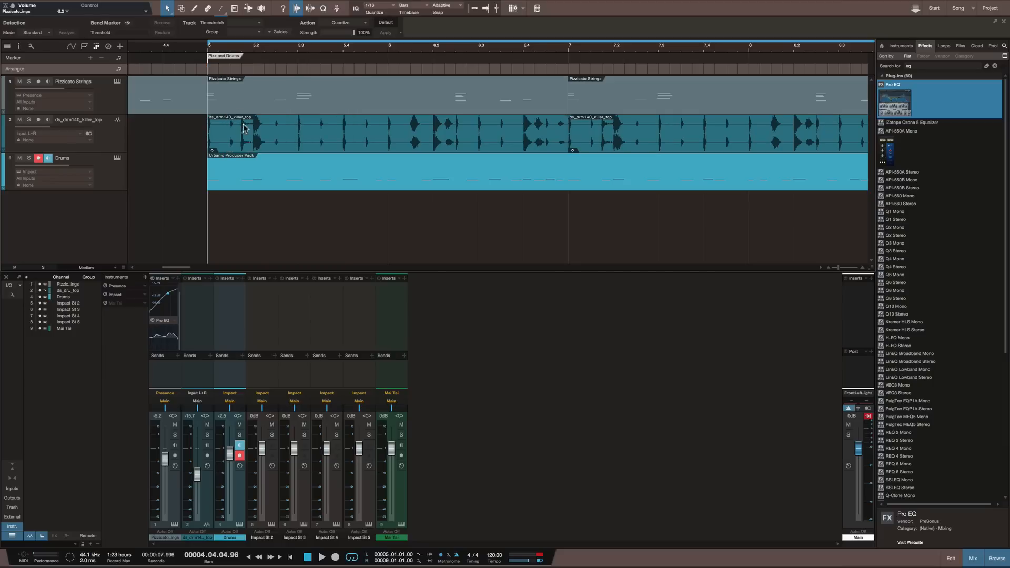
Create arranger sections from the existing song markers, including the "Pizz and Drums" marker
right_click(224, 56)
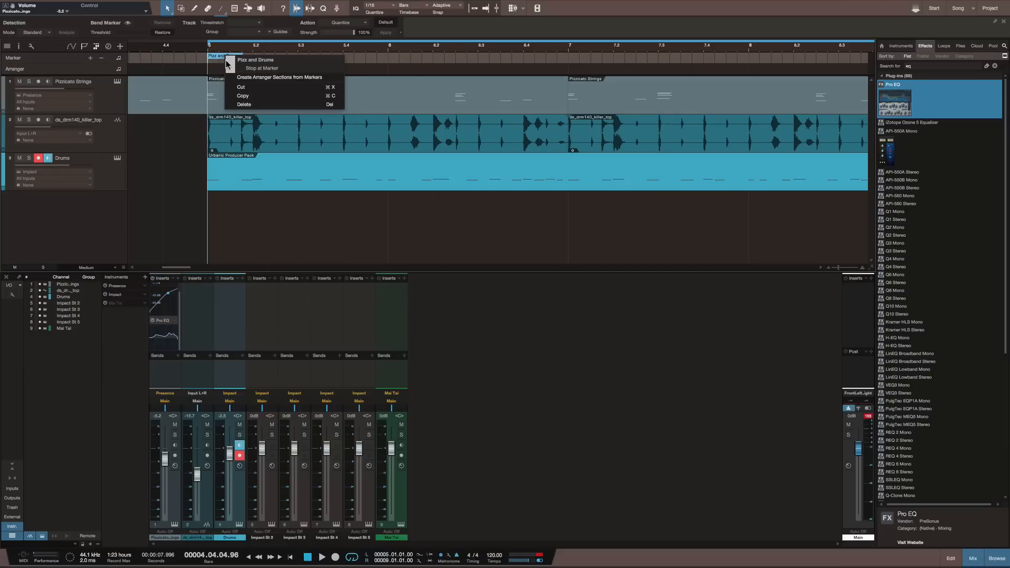
left_click(265, 77)
scroll(267, 70, "left", 15)
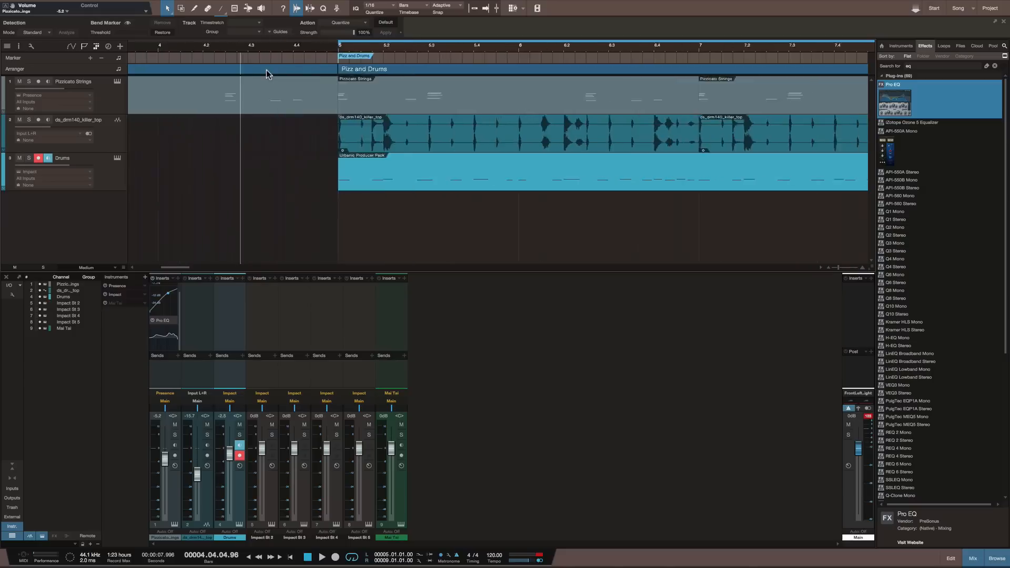
Examine where the Pizz and Drums arranger section starts and how far it extends along the timeline
scroll(266, 70, "right", 20)
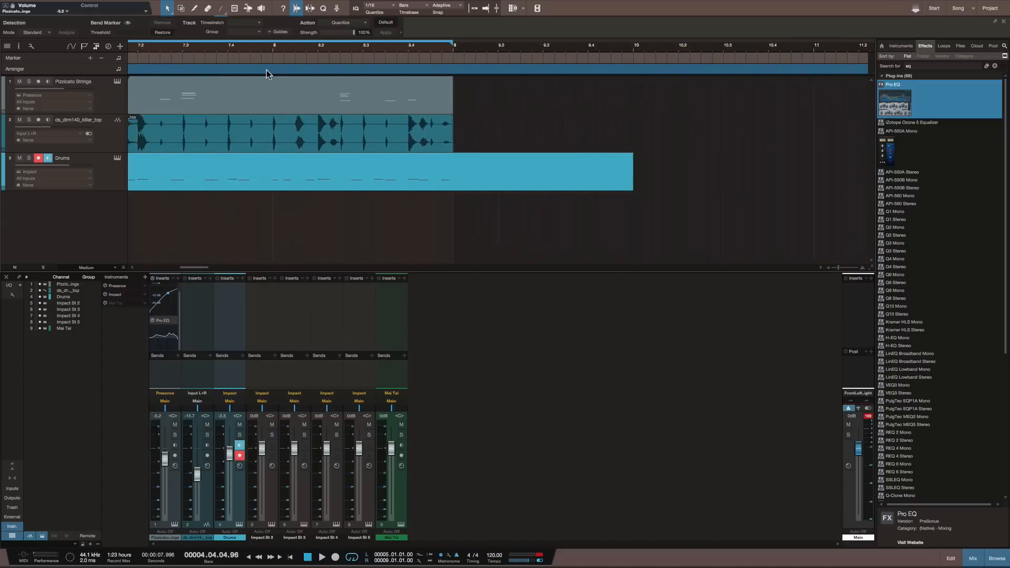
scroll(266, 71, "left", 12)
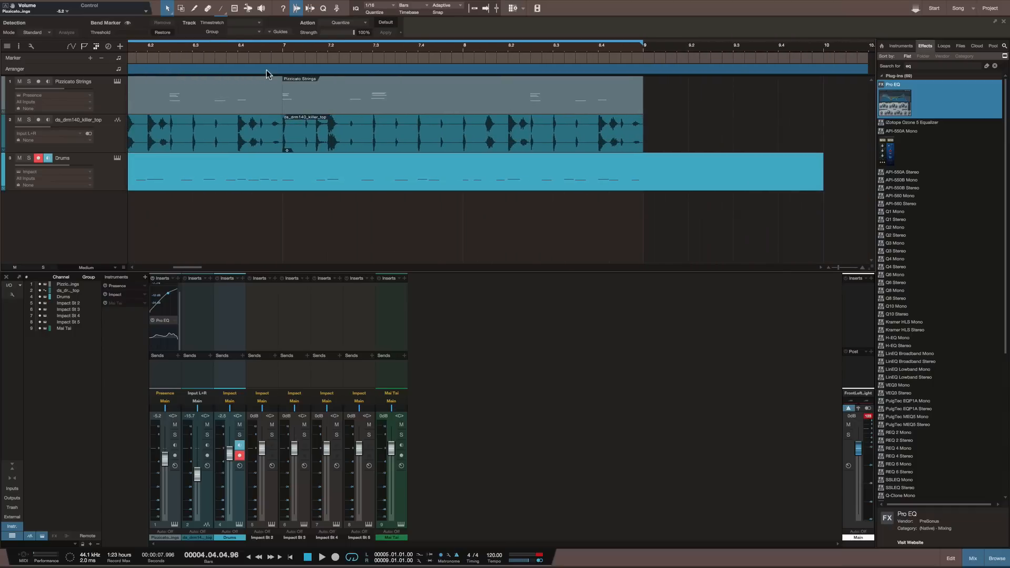
scroll(266, 71, "right", 2)
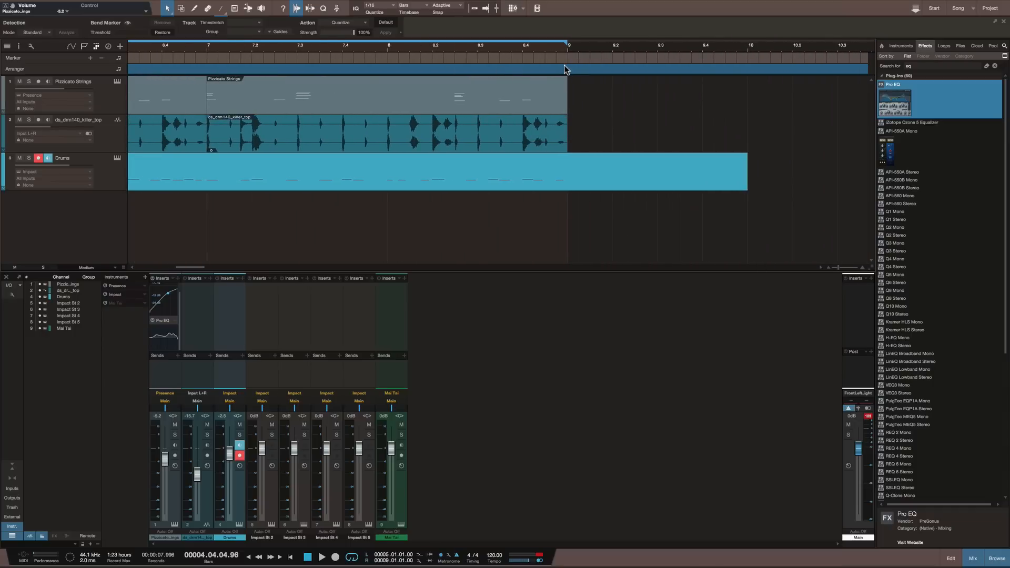
scroll(543, 70, "left", 6)
scroll(543, 70, "right", 10)
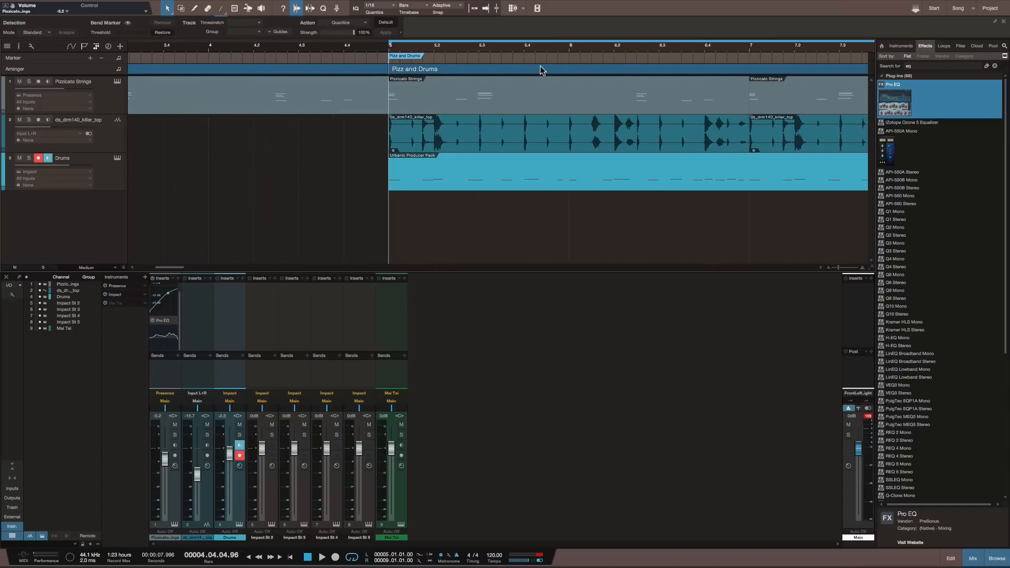
scroll(541, 68, "right", 20)
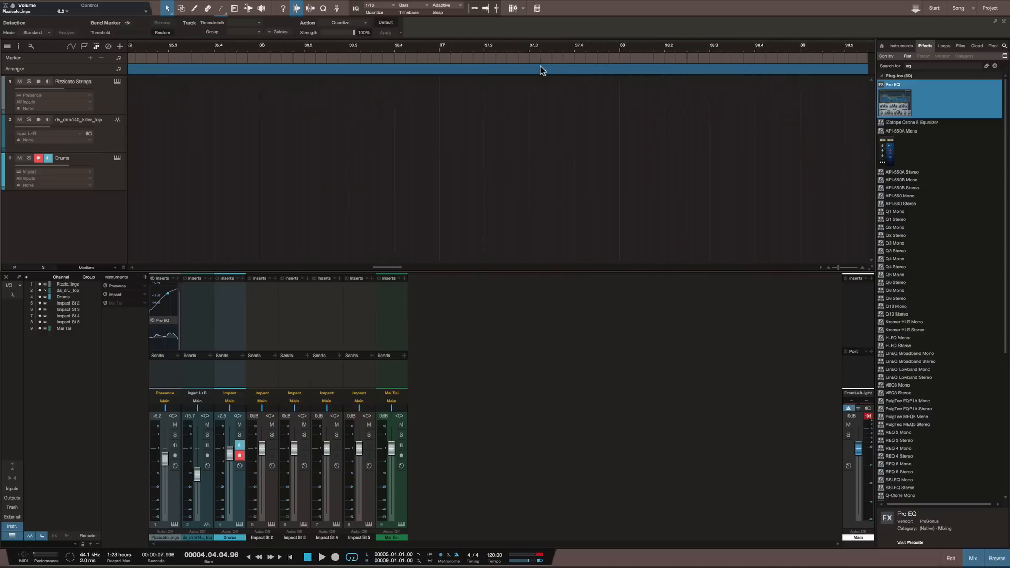
scroll(540, 68, "left", 20)
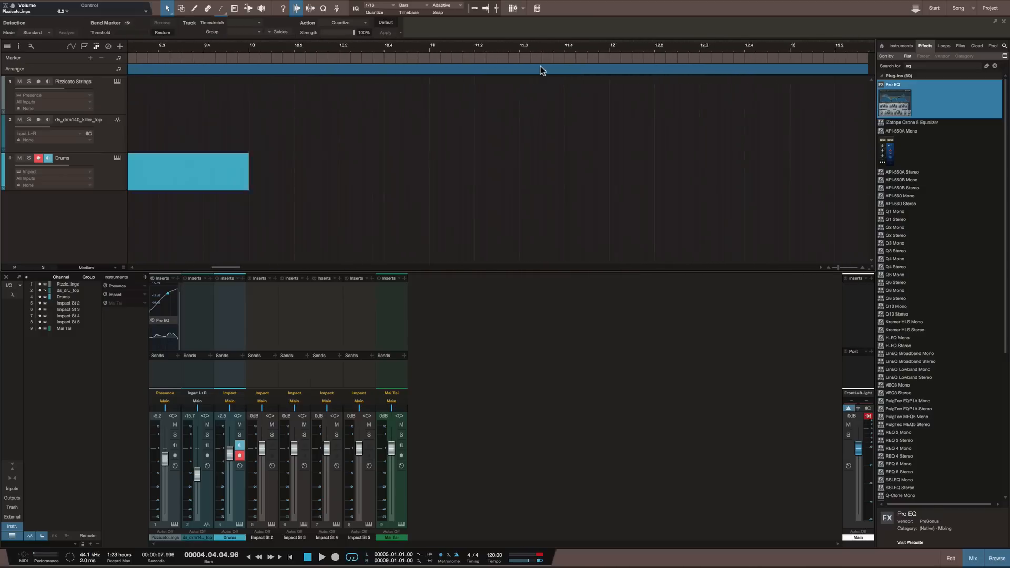
scroll(541, 71, "left", 1)
scroll(541, 71, "right", 5)
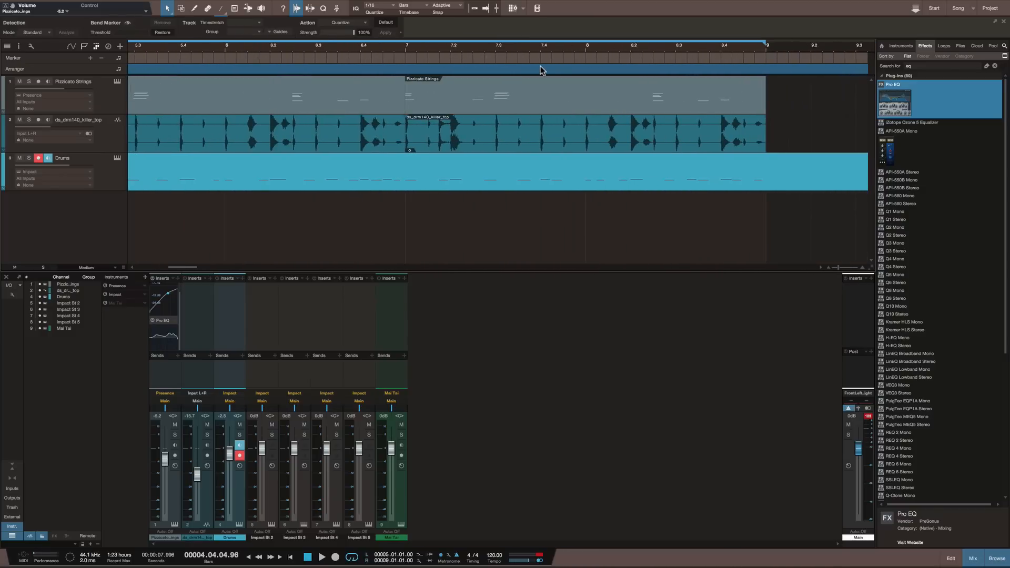
scroll(541, 70, "right", 20)
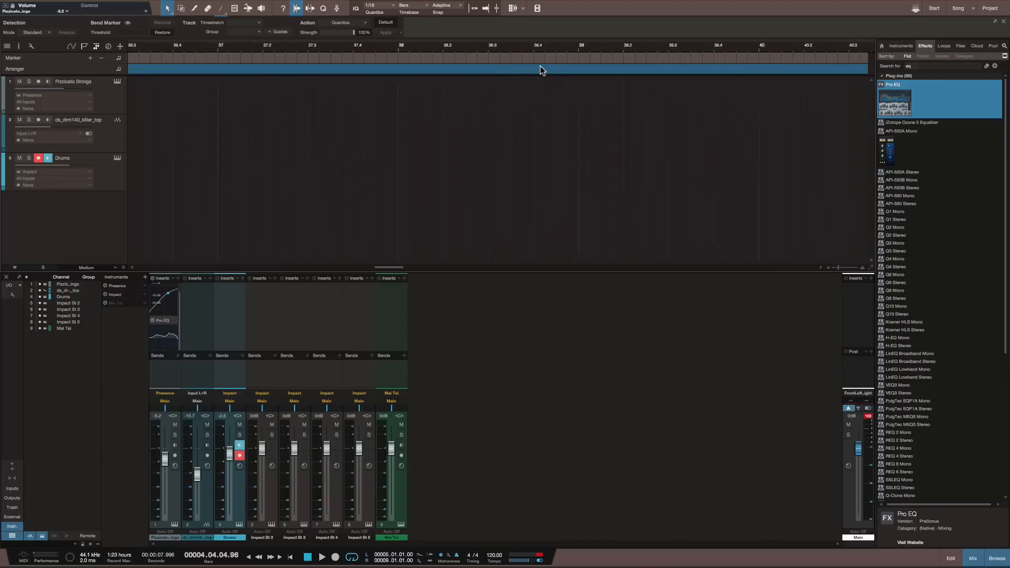
Try to shorten the Pizz and Drums arranger section by pulling its end edge back from bar 91
scroll(541, 70, "right", 20)
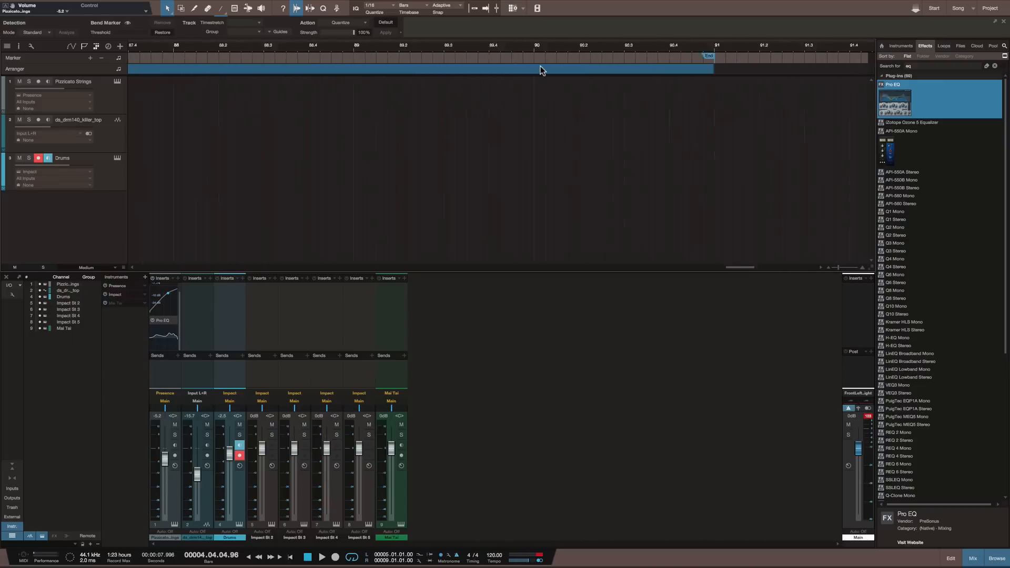
scroll(541, 70, "left", 6)
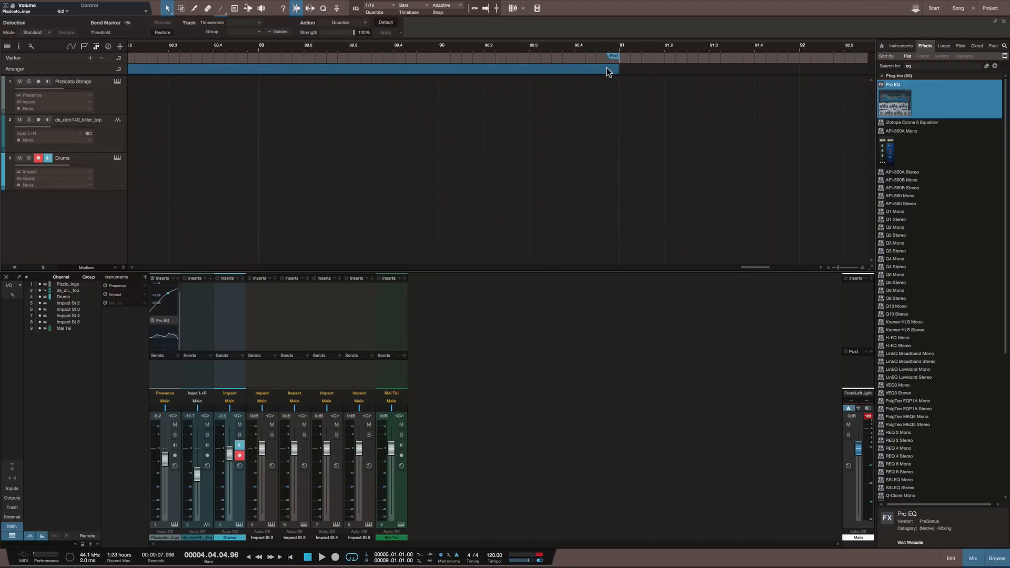
mouse_move(620, 71)
left_mouse_down()
mouse_move(416, 52)
mouse_move(111, 88)
mouse_move(4, 90)
mouse_move(169, 90)
mouse_move(61, 84)
left_mouse_up()
scroll(372, 65, "left", 5)
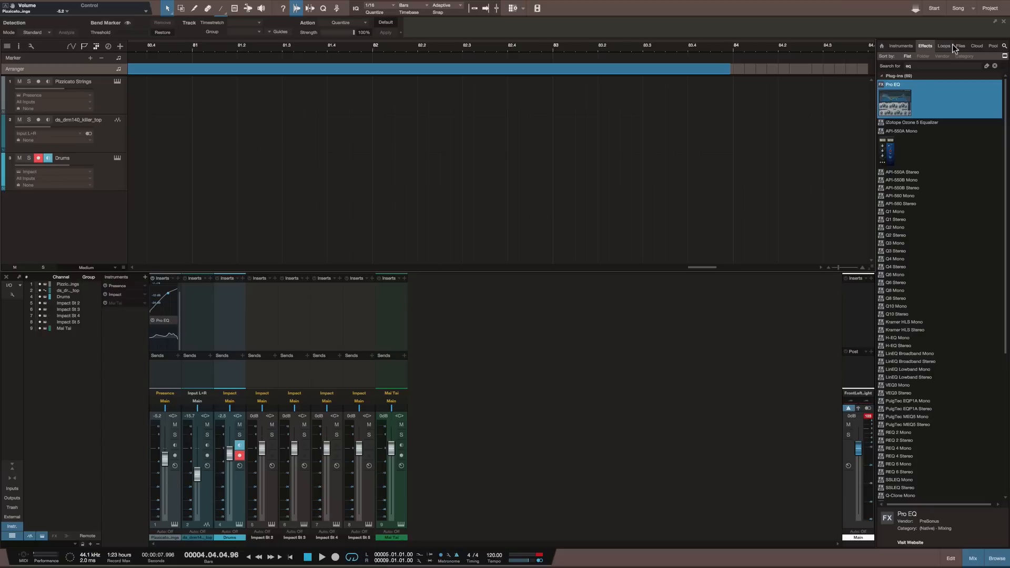
left_click_drag(731, 70, 241, 65)
scroll(241, 64, "left", 20)
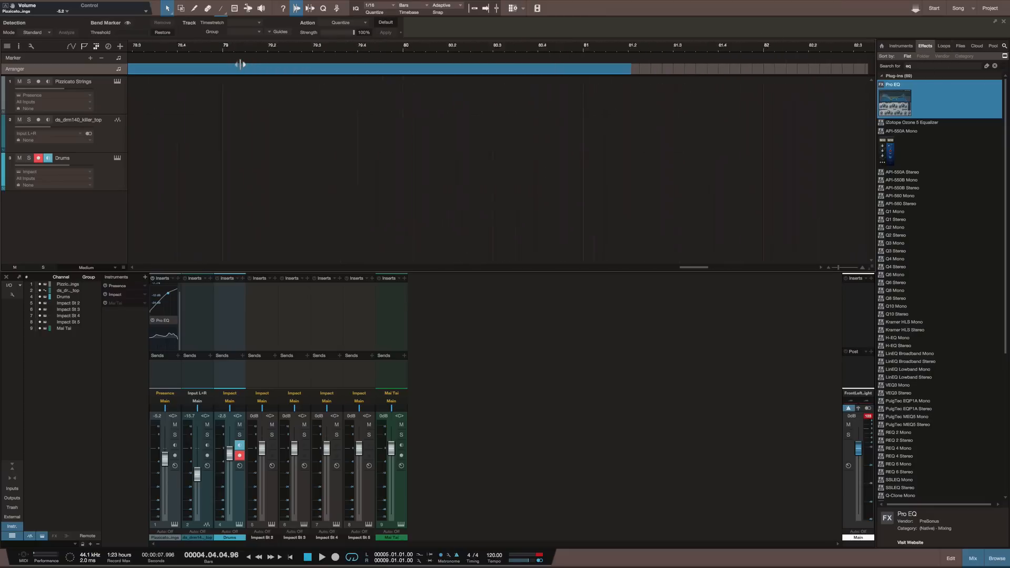
scroll(240, 65, "left", 20)
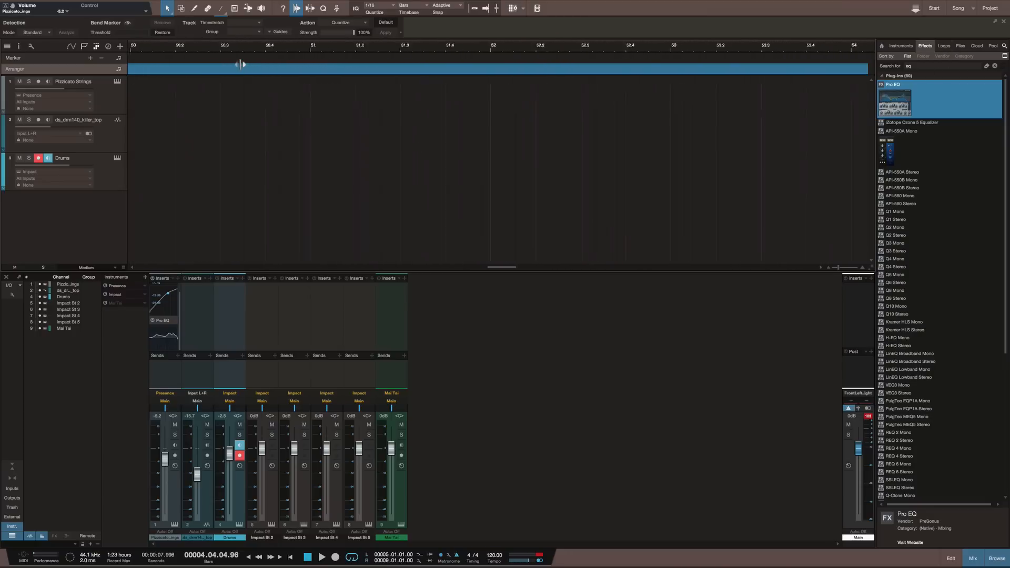
scroll(240, 65, "left", 15)
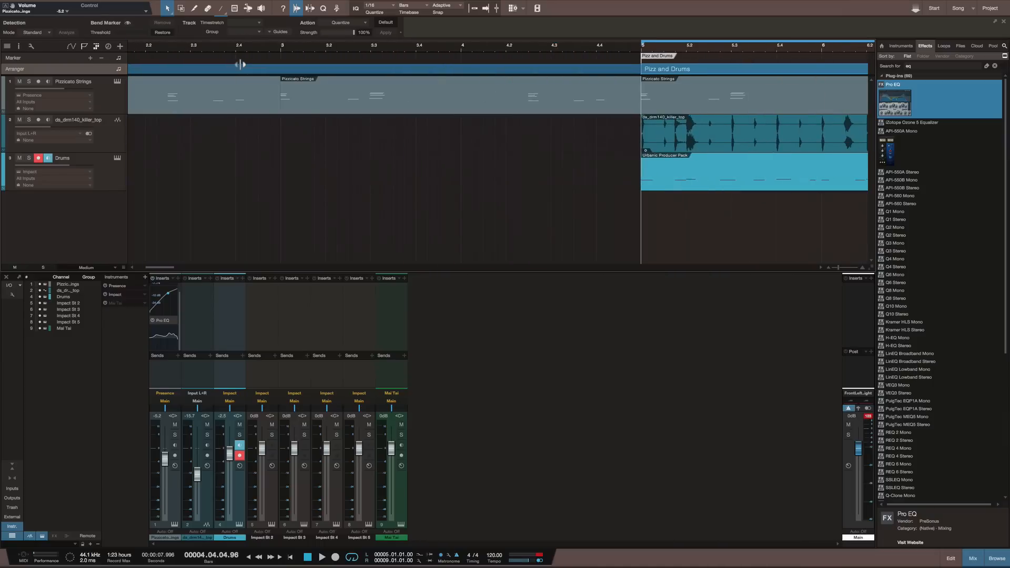
Try deleting the time range covered by the Pizz and Drums arranger section, and undo the deletion
right_click(346, 71)
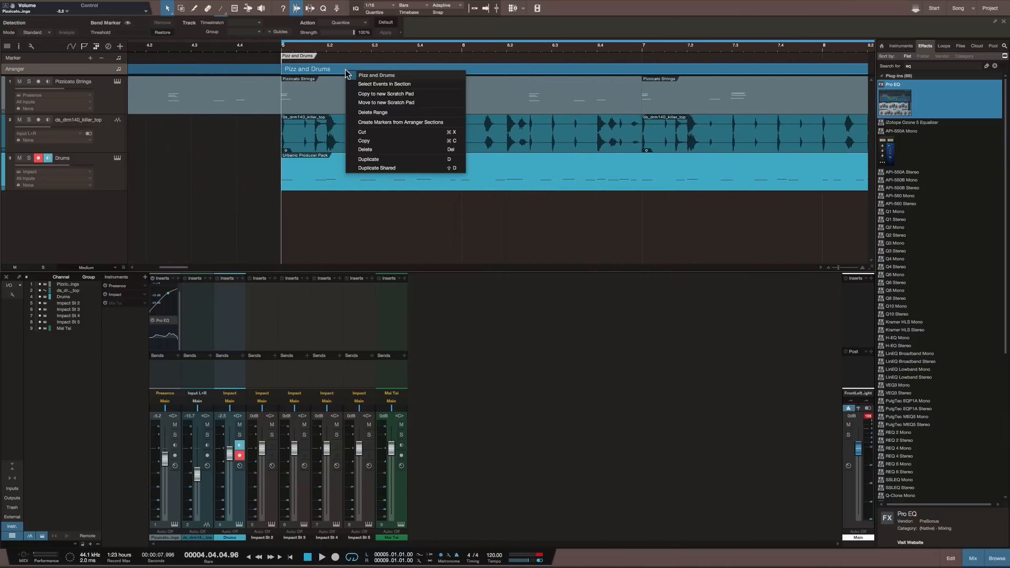
left_click(368, 115)
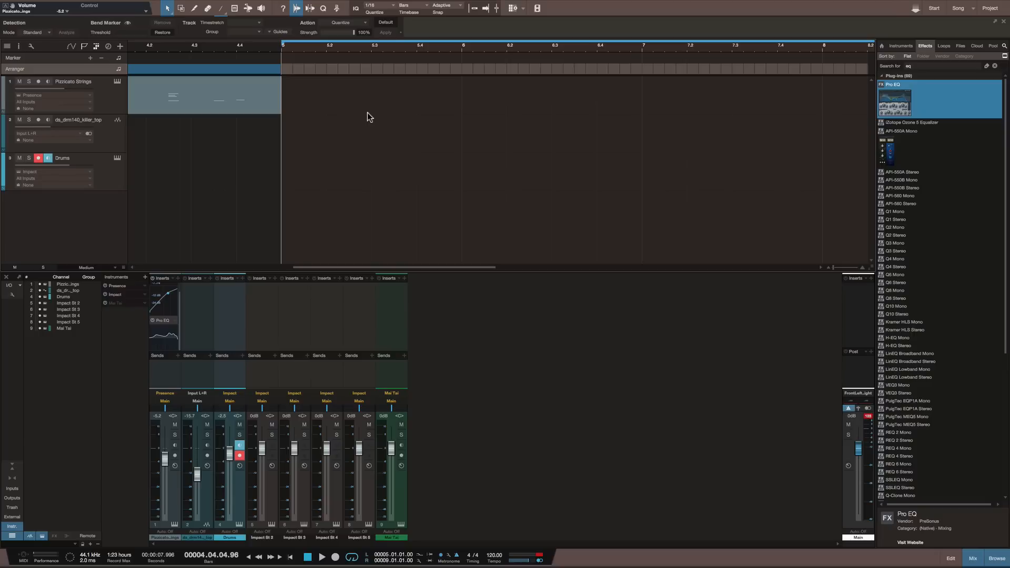
key("ctrl+z")
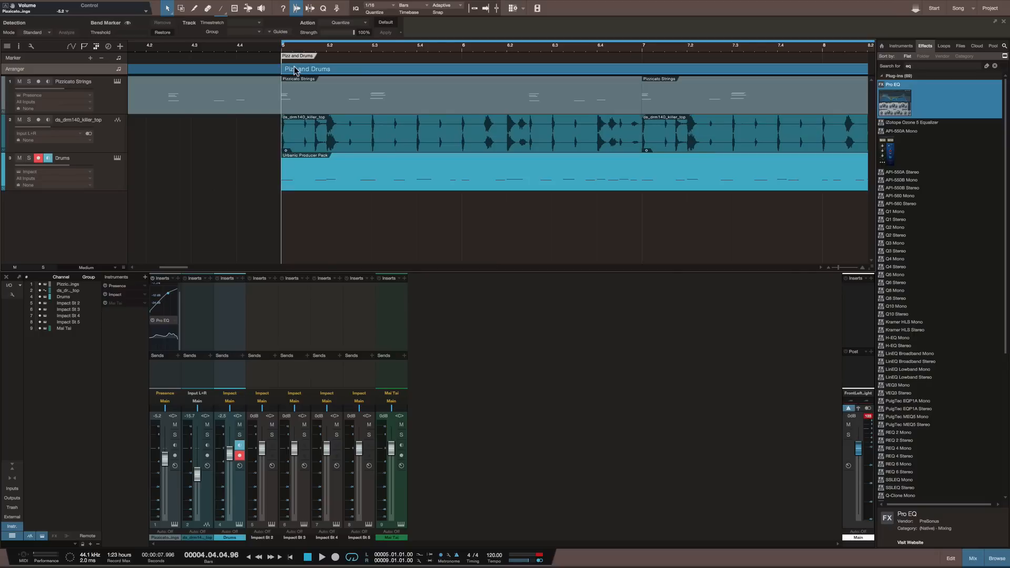
Delete only the Pizz and Drums section from the arranger track, leaving the events beneath it
right_click(328, 65)
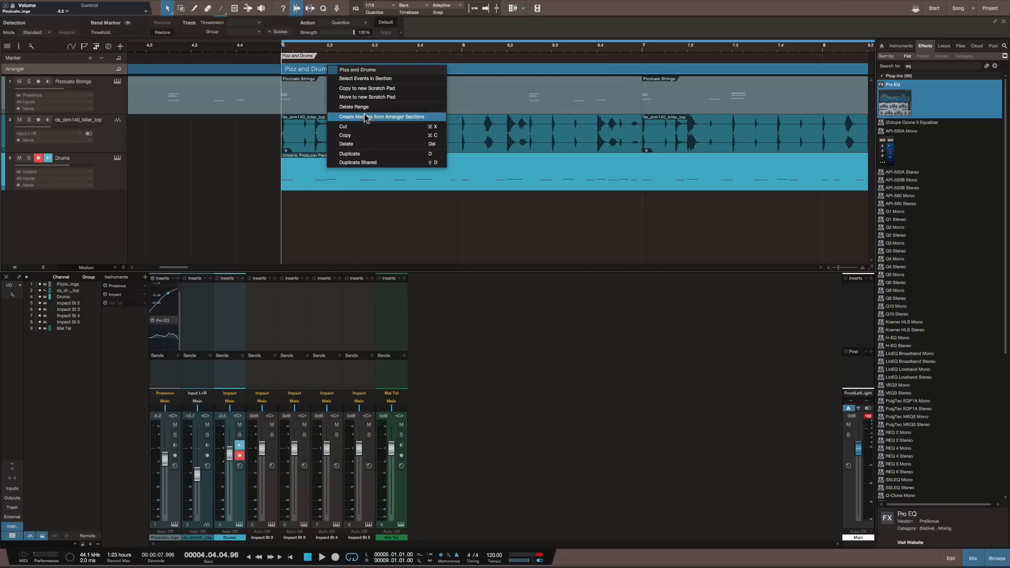
left_click(355, 144)
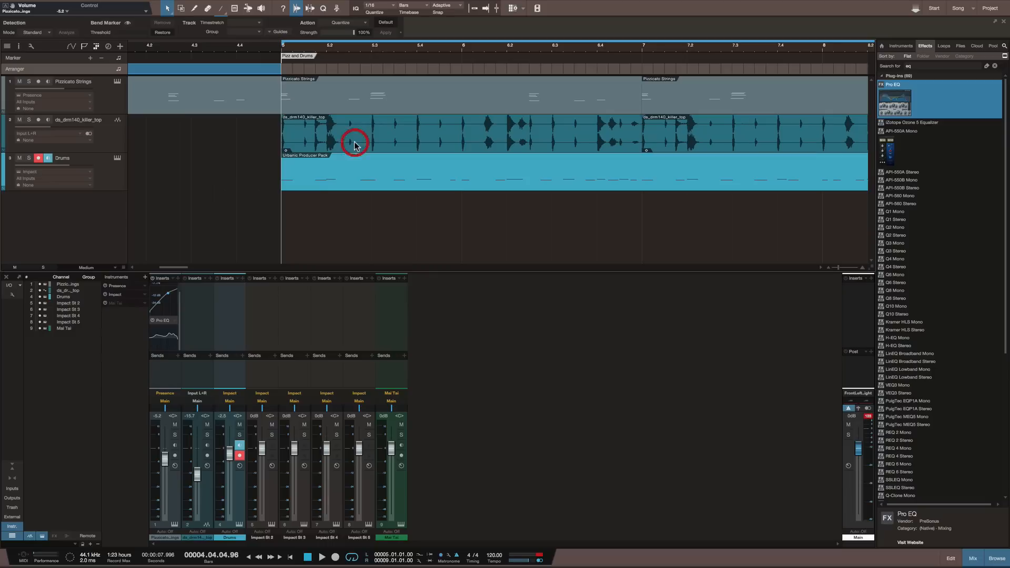
scroll(294, 68, "right", 5)
key("ctrl+z")
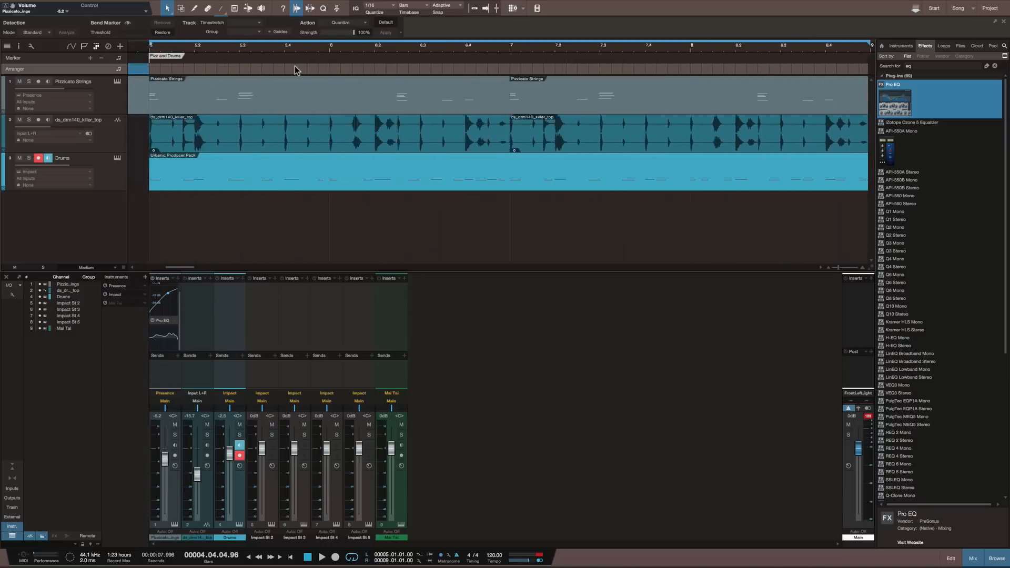
Draw a new arranger section over the looped clips from bar 5 to bar 9
scroll(295, 70, "right", 3)
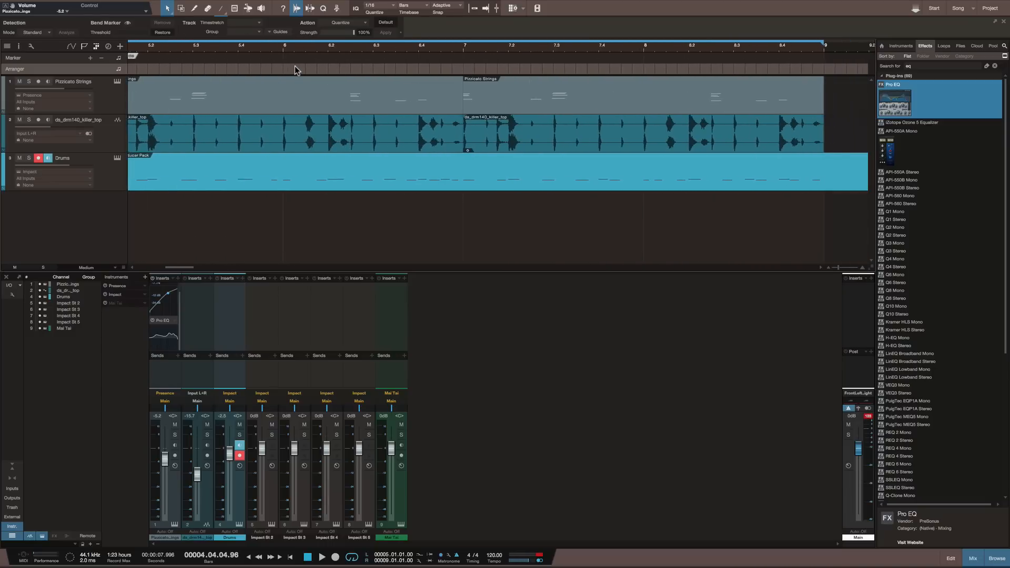
scroll(295, 70, "left", 3)
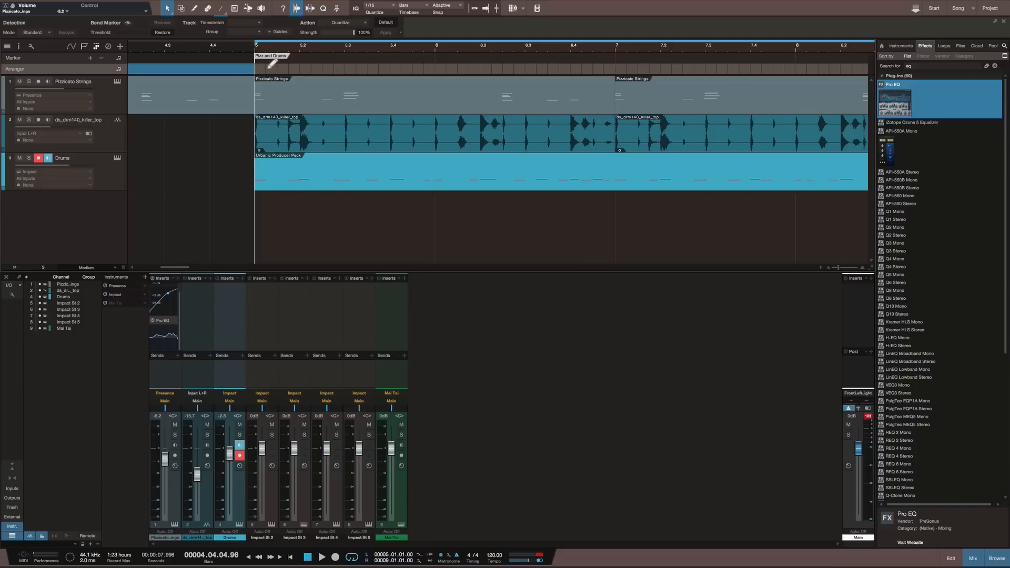
mouse_move(262, 68)
left_mouse_down()
mouse_move(786, 78)
mouse_move(815, 67)
mouse_move(788, 64)
left_mouse_up()
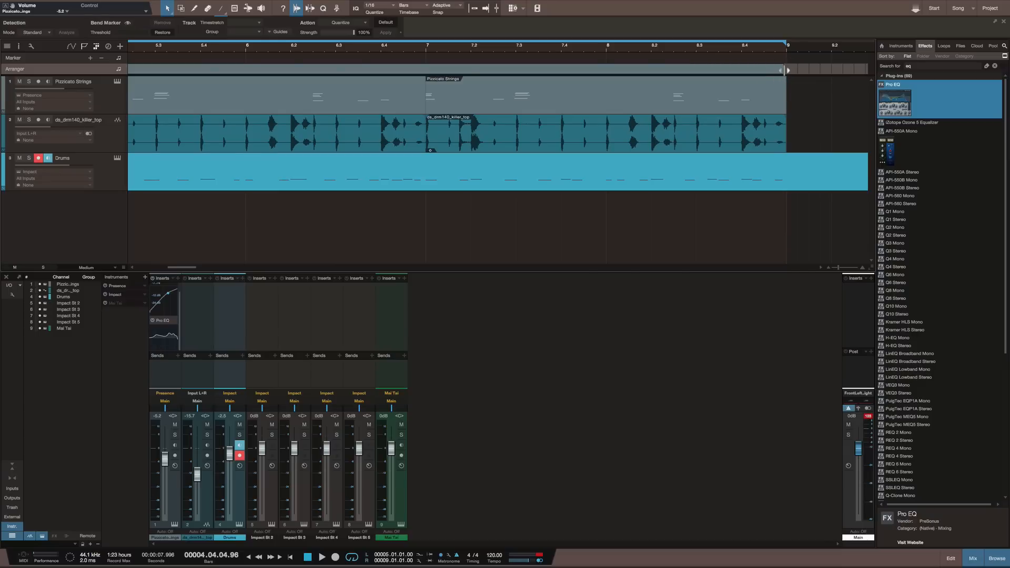
mouse_move(788, 70)
left_mouse_down()
mouse_move(771, 75)
mouse_move(784, 75)
left_mouse_up()
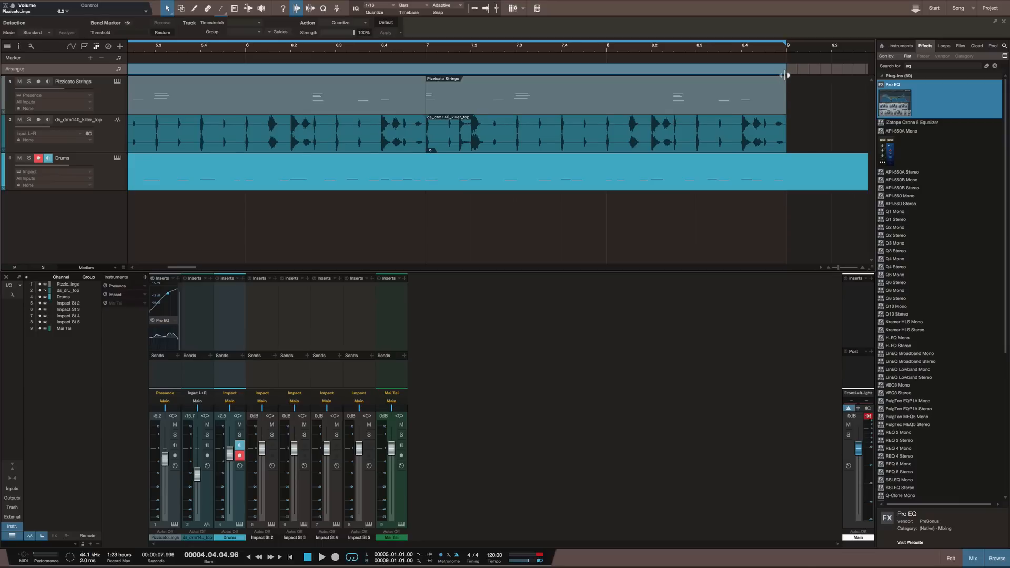
Rename the new arranger section starting at bar 5 as PIZZ AND DRUMS
scroll(781, 73, "left", 9)
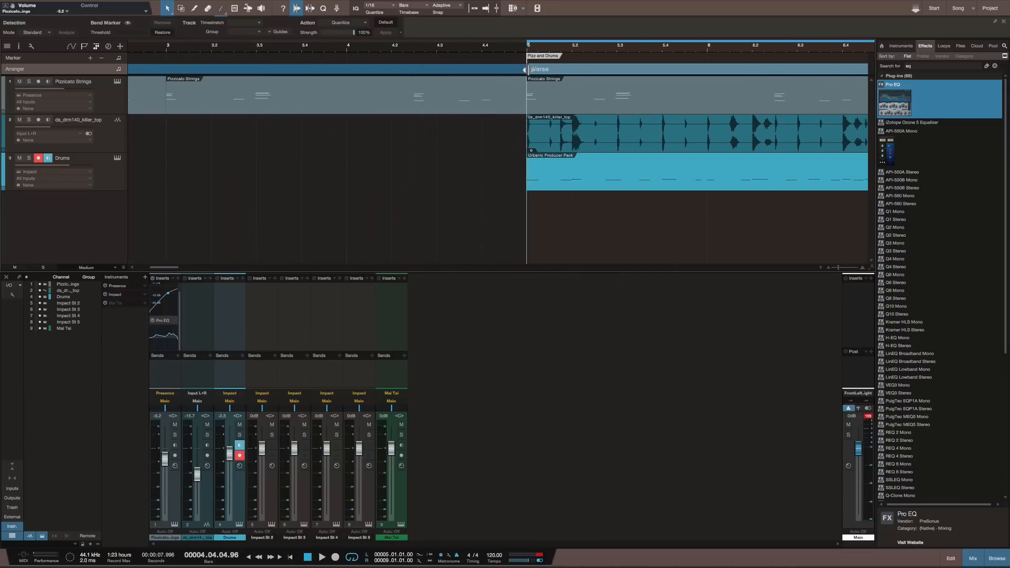
left_click(528, 69)
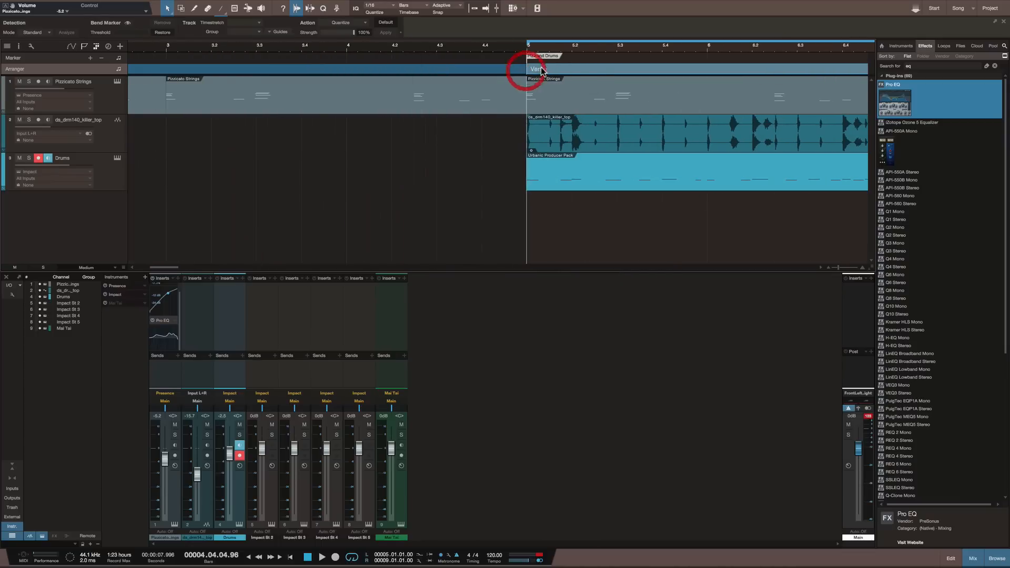
right_click(542, 70)
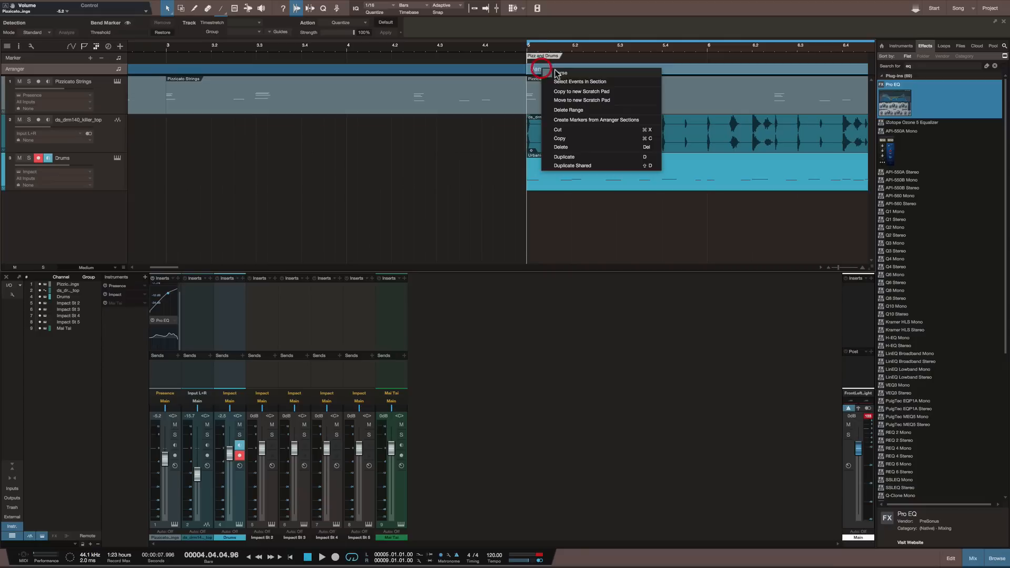
left_click(561, 74)
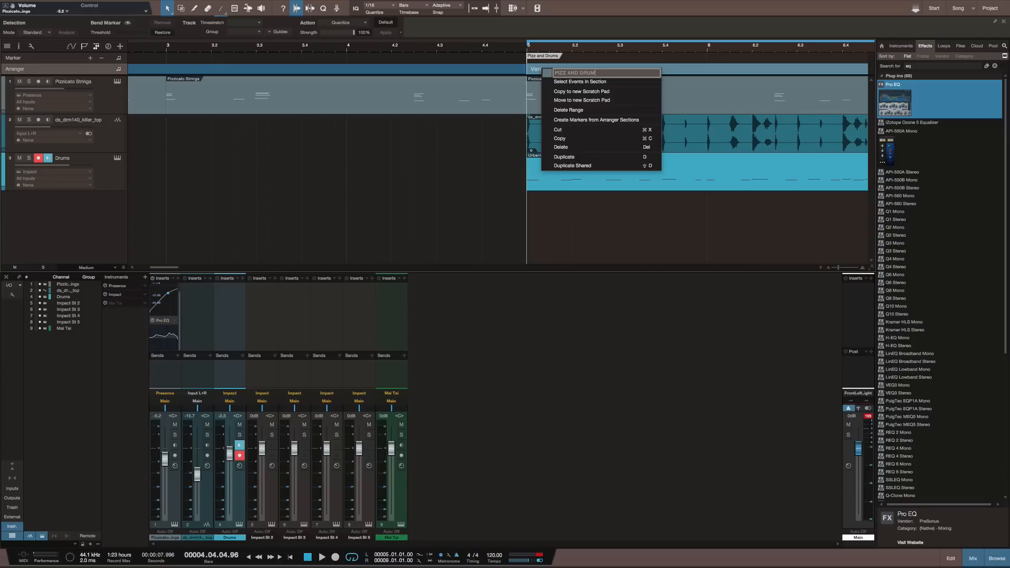
key("Return")
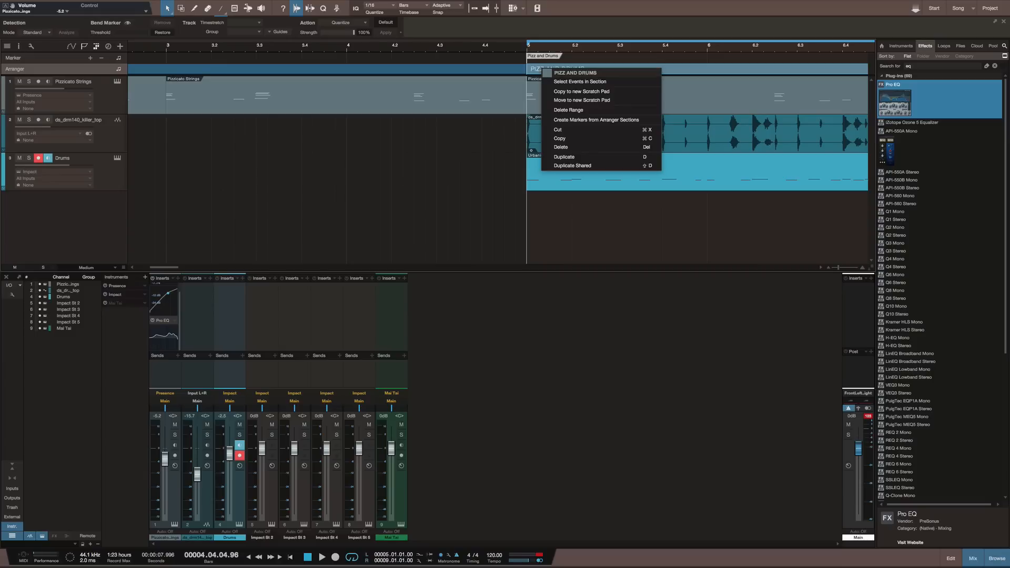
left_click(486, 151)
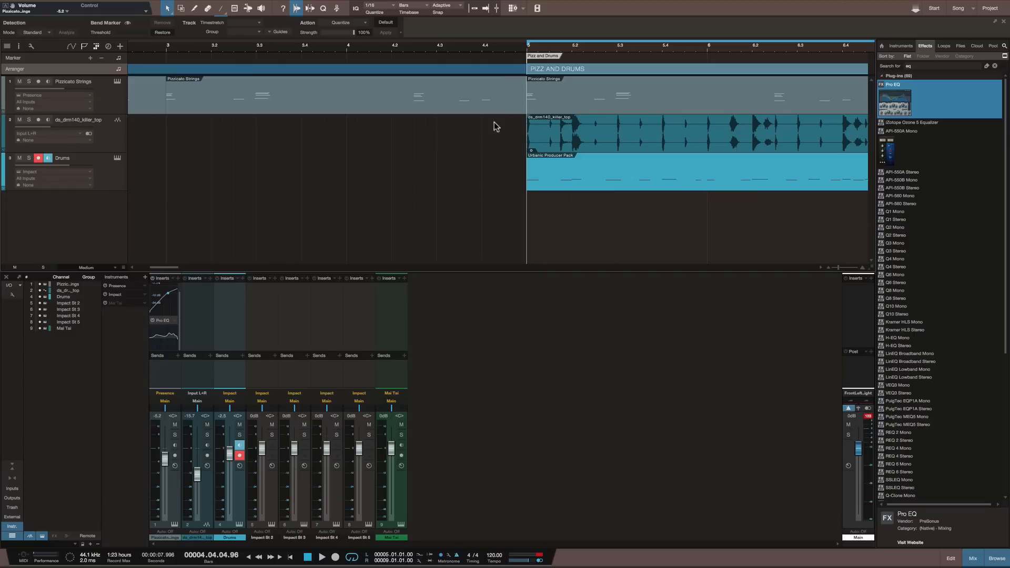
Review the PIZZ AND DRUMS section against the clips beneath it and audition the loop between bars 5 and 9
scroll(513, 70, "right", 10)
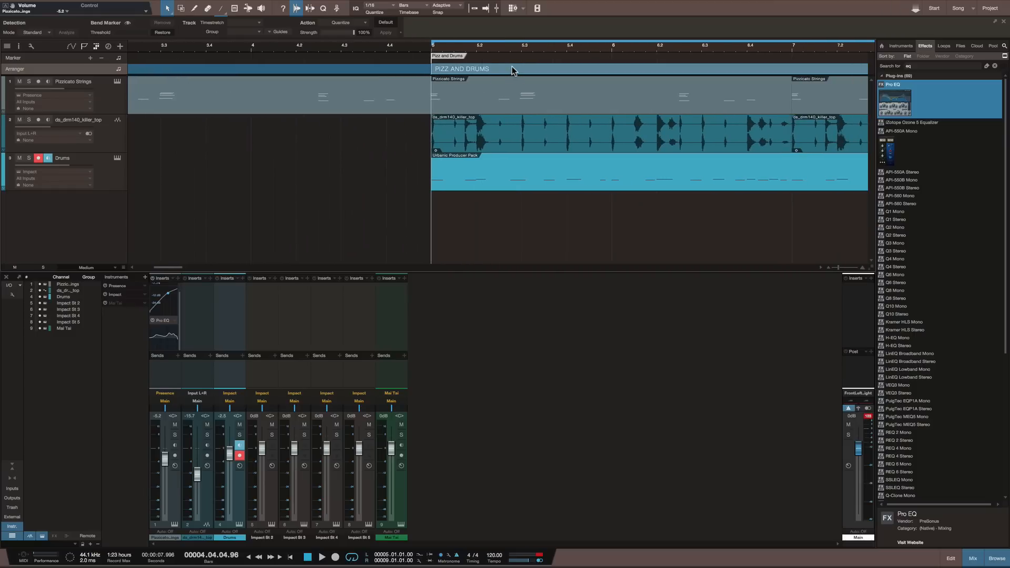
scroll(513, 70, "right", 10)
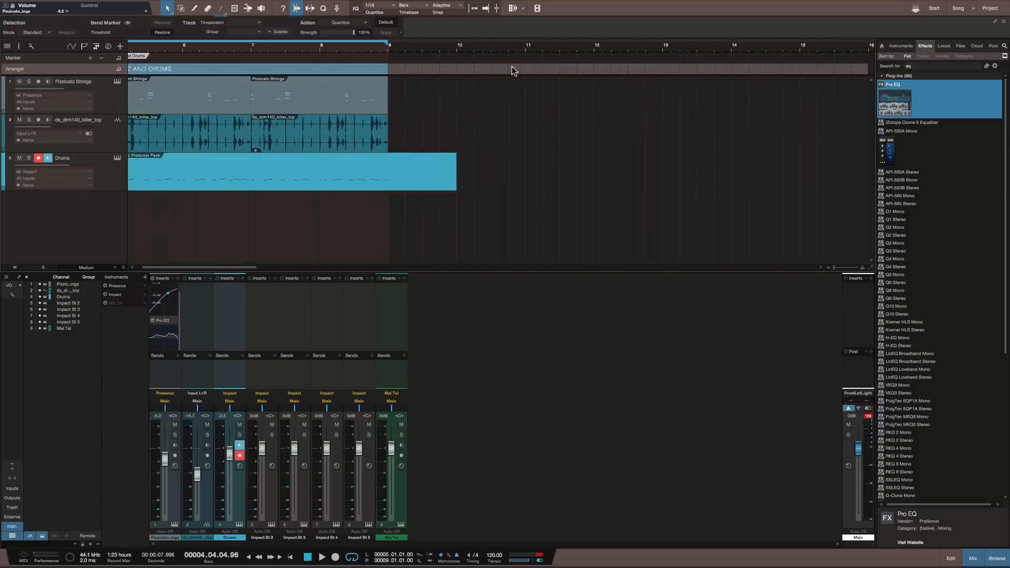
scroll(513, 69, "left", 10)
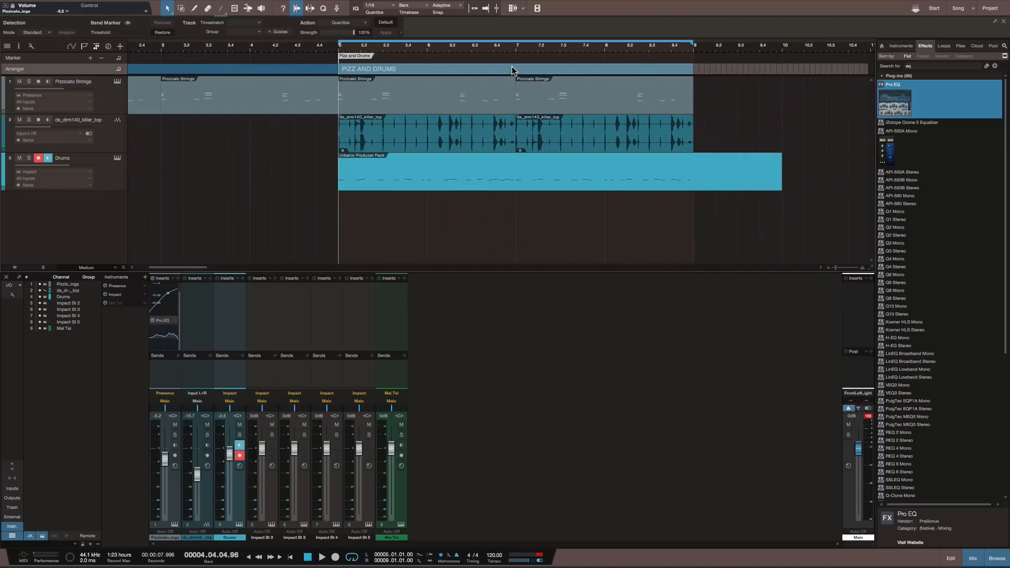
key("space")
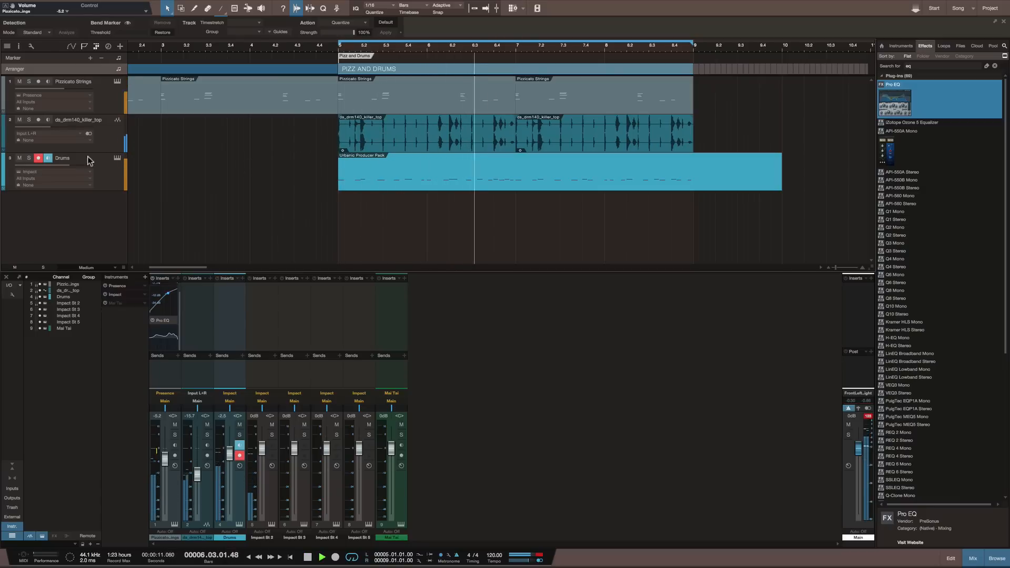
left_click(101, 177)
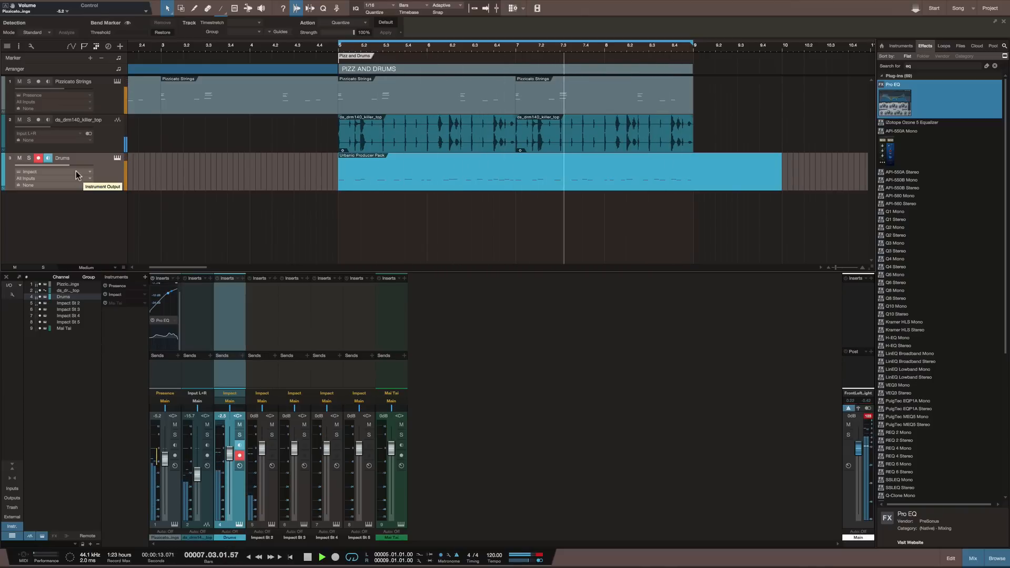
right_click(75, 301)
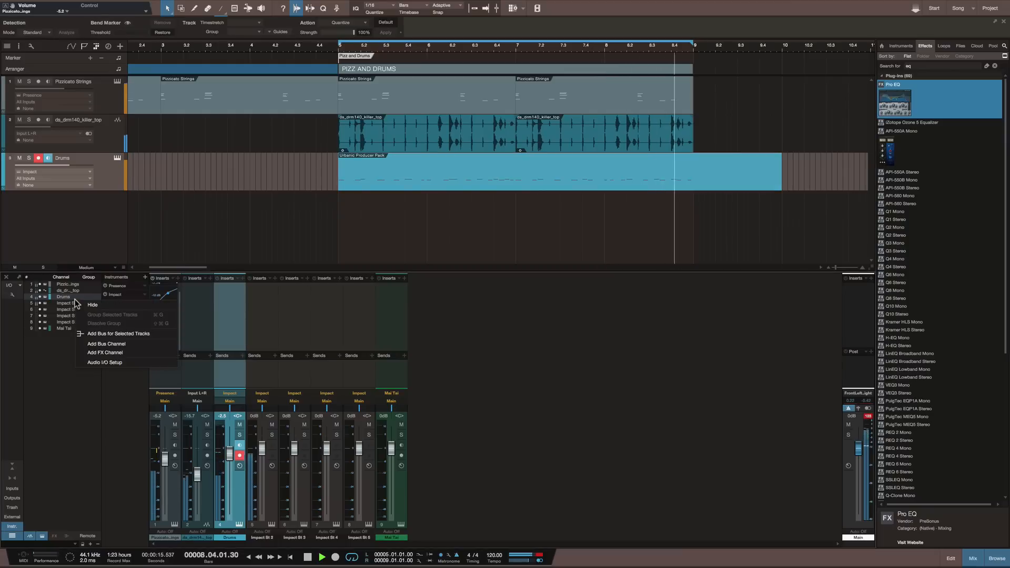
left_click(66, 376)
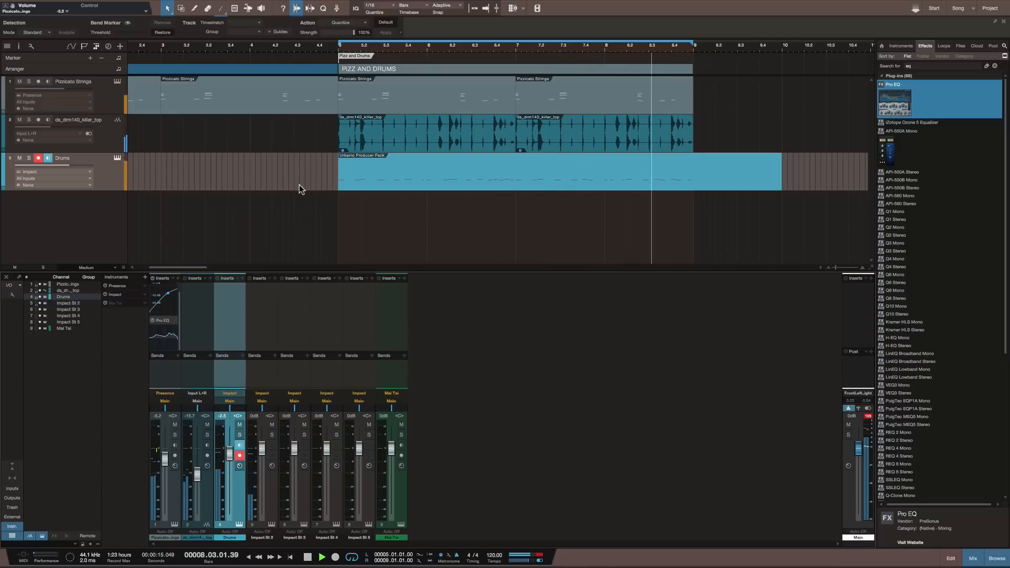
key("space")
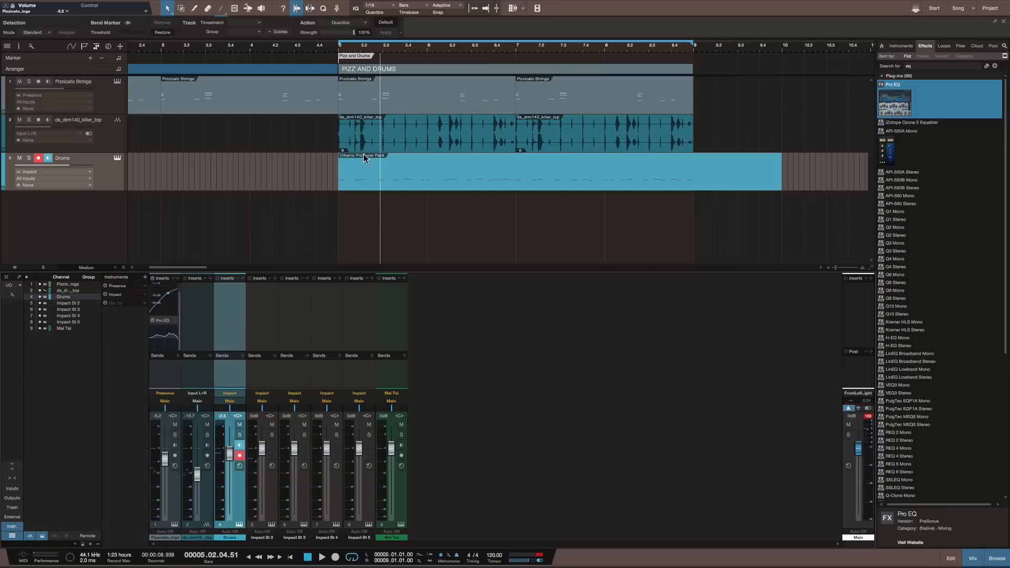
Select the ds_drm140_killer_top track and add a send to a new FX channel on its mixer channel
left_click(342, 150)
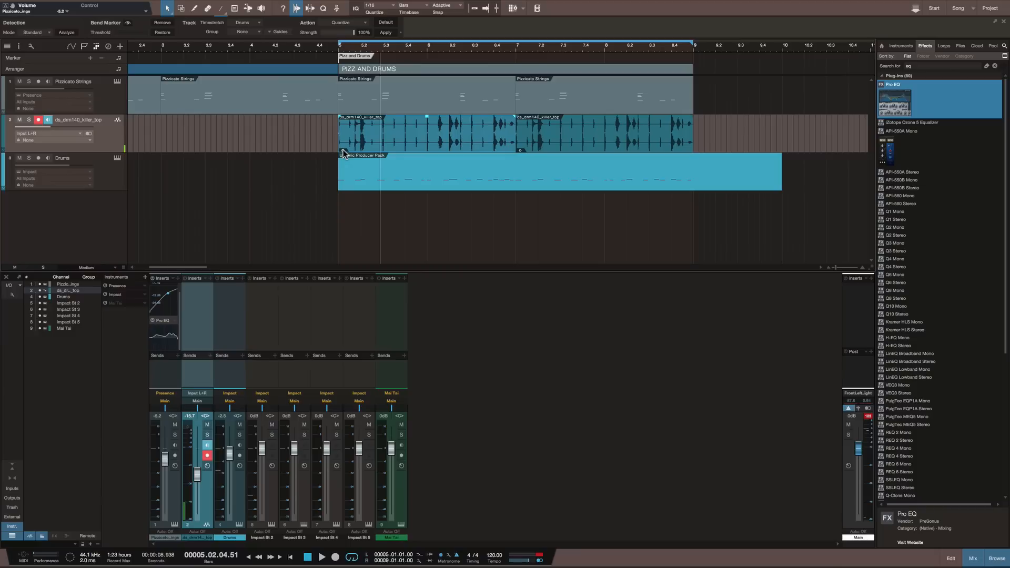
right_click(343, 152)
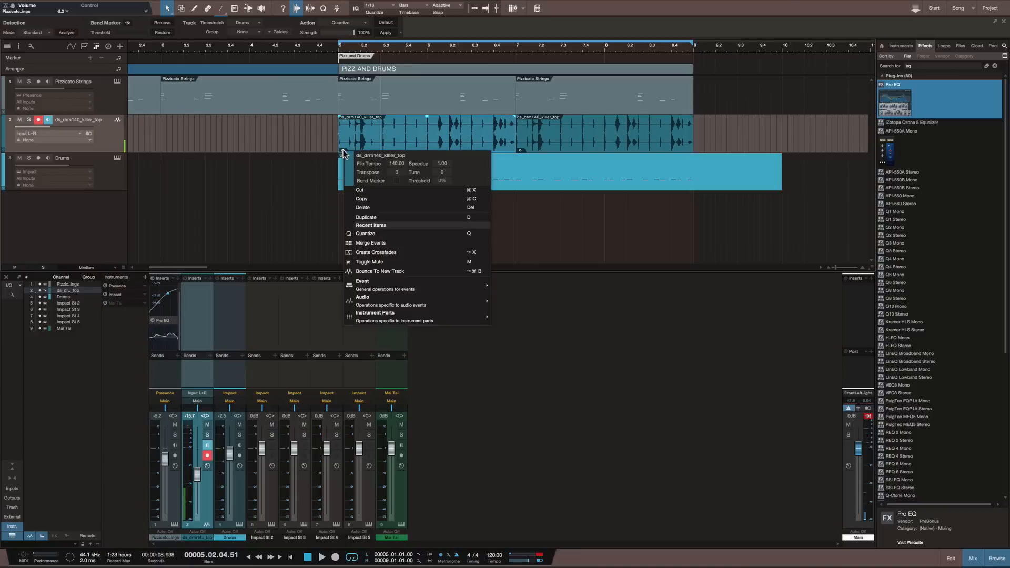
left_click(289, 179)
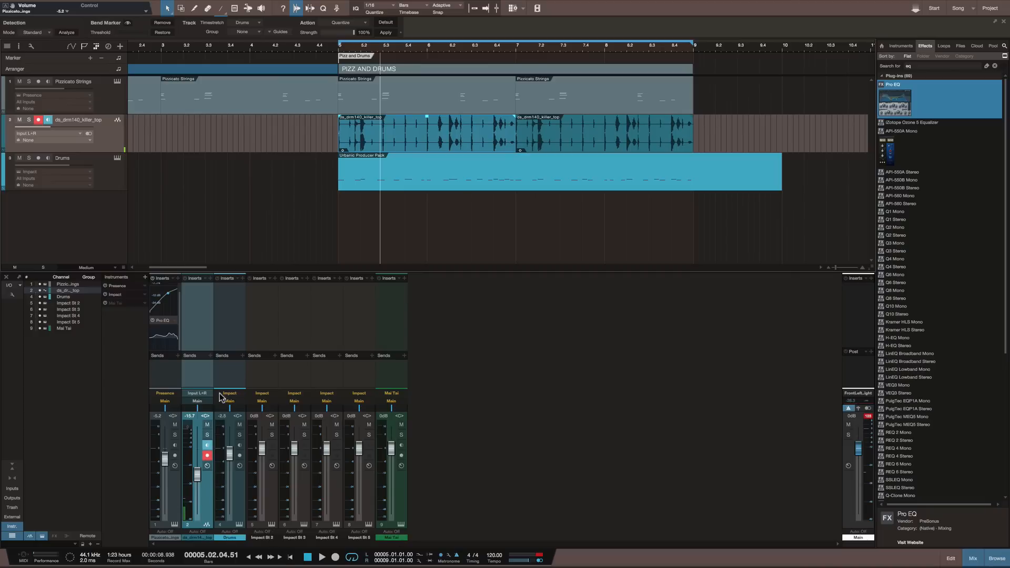
left_click(210, 356)
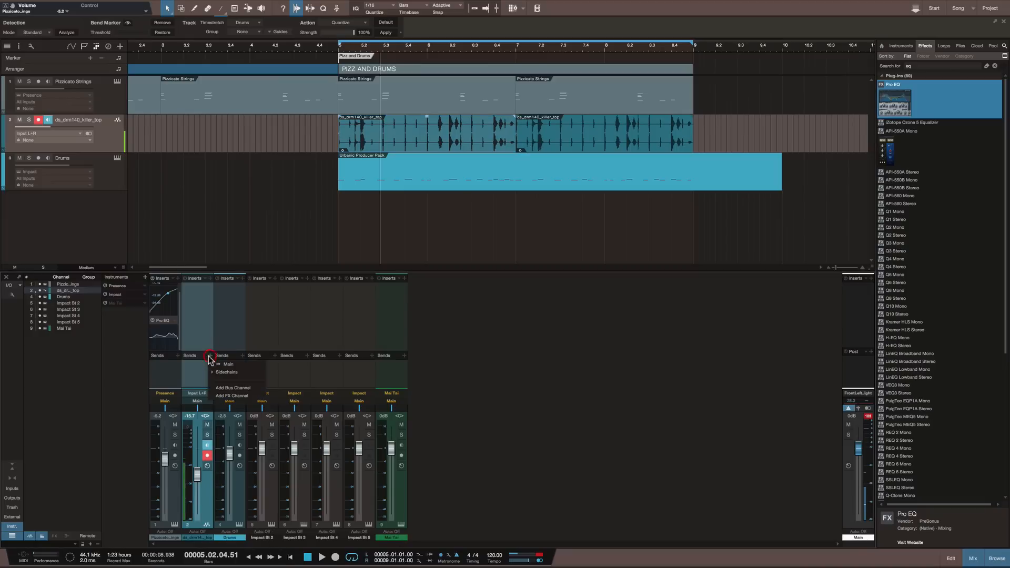
left_click(230, 396)
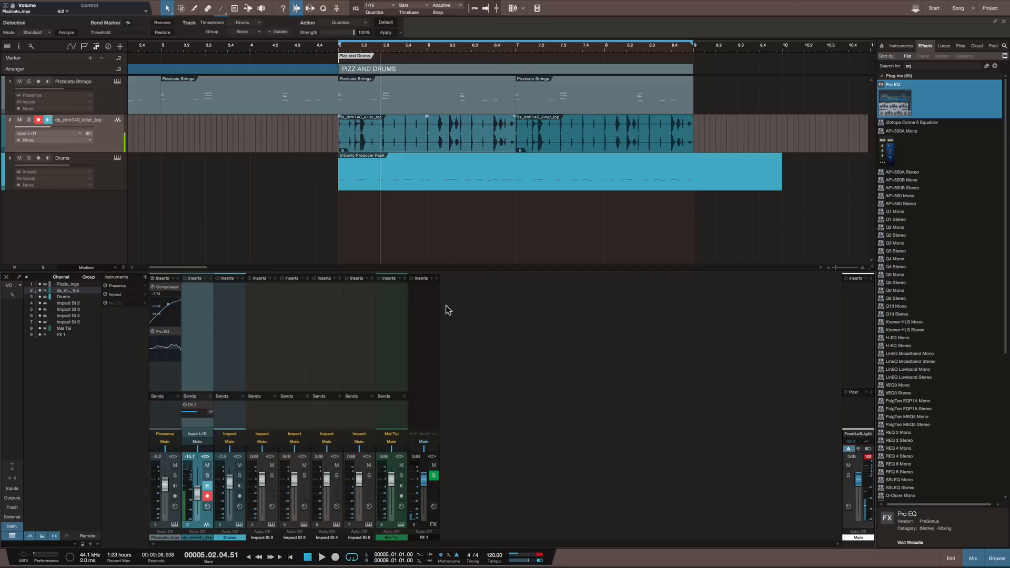
Search the effects for REVER and insert Mixverb on the FX 1 channel
left_click(933, 66)
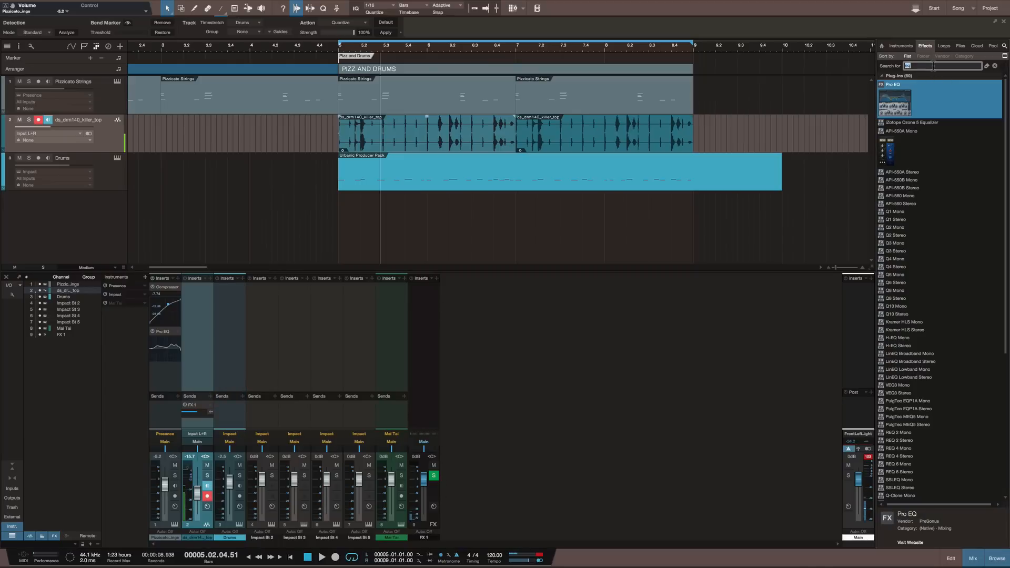
type("REVER")
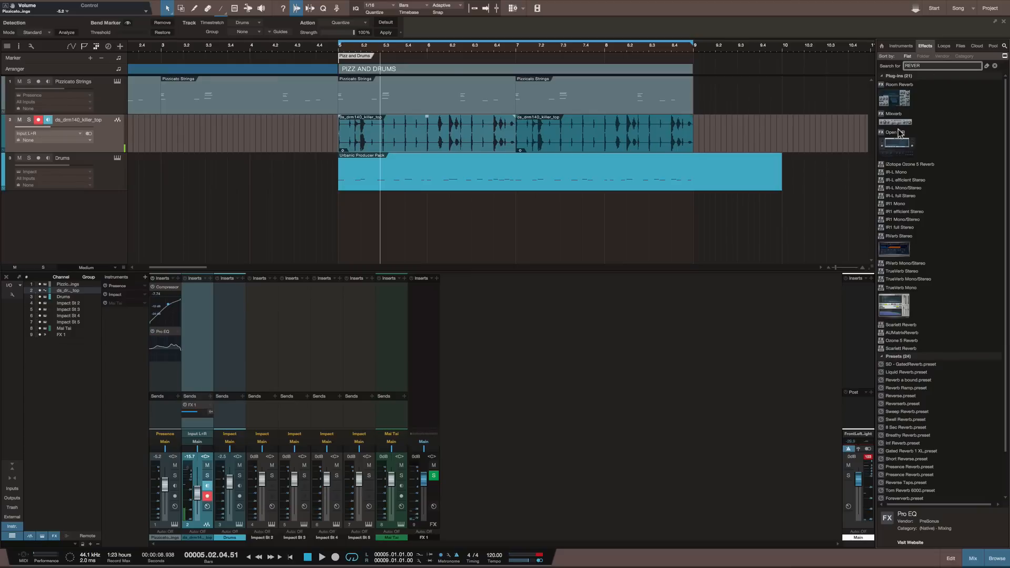
left_click_drag(905, 124, 424, 290)
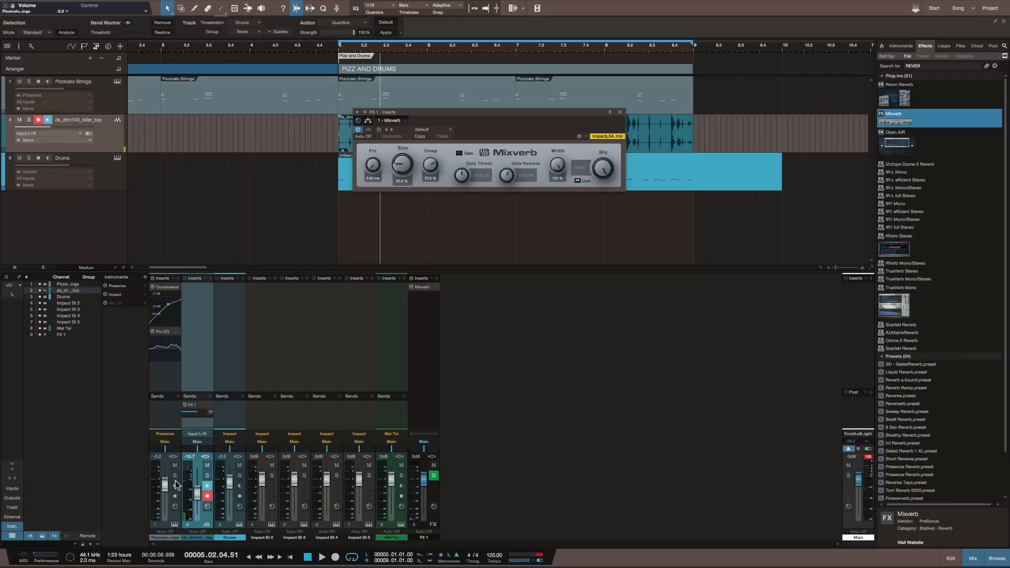
Set the ds_drm140_killer_top channel's input to None and lower its FX 1 send level while auditioning the loop
left_click(198, 435)
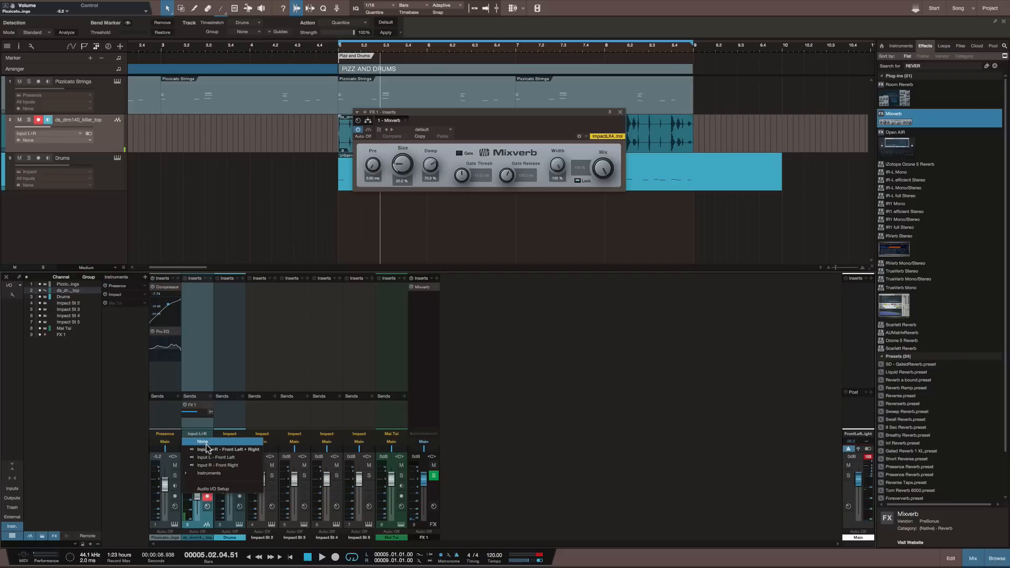
left_click(204, 442)
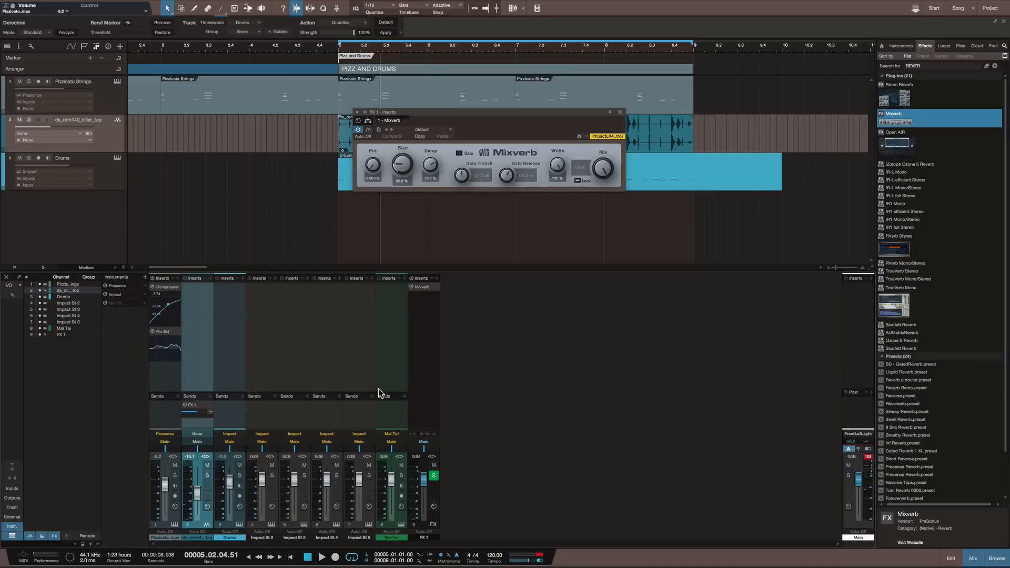
key("space")
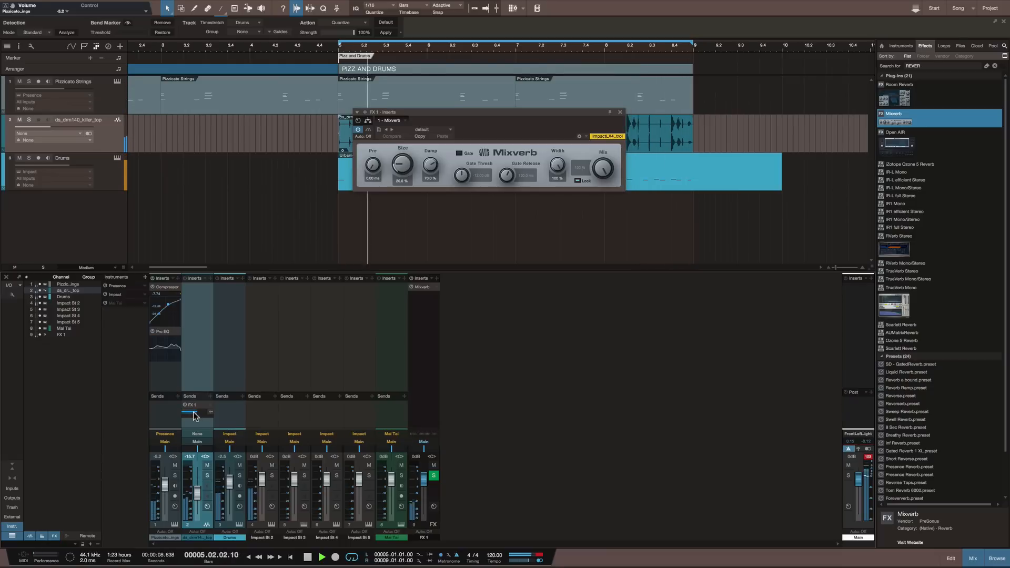
left_click_drag(195, 417, 189, 417)
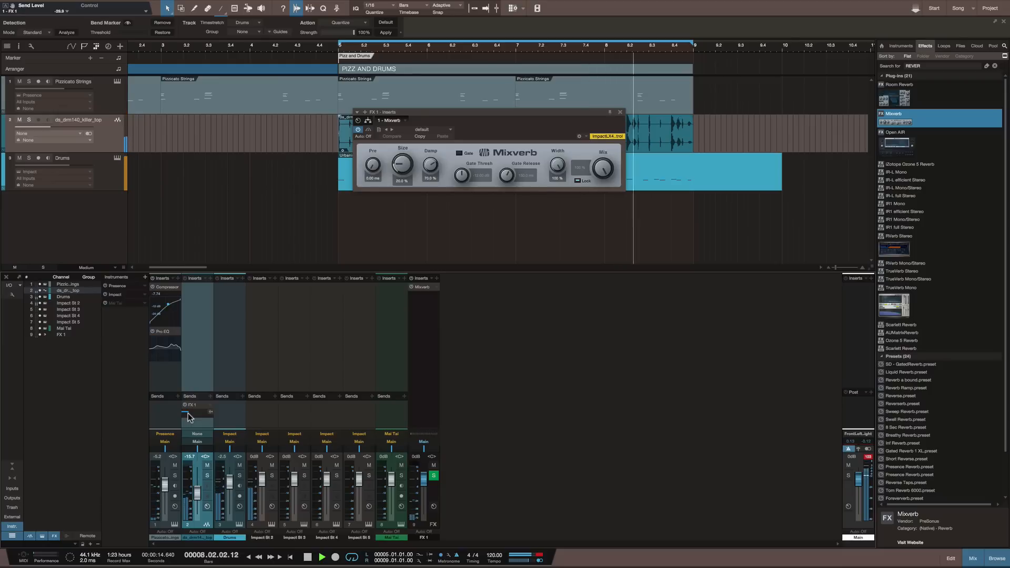
key("space")
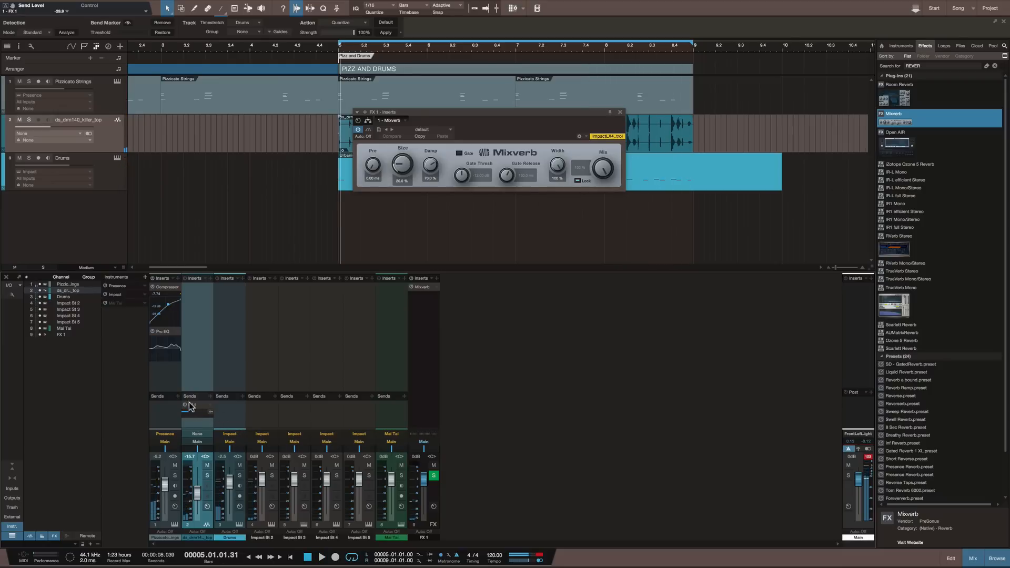
Copy the FX 1 send from the ds_drm140_killer_top channel to the Impact St 2 channel and adjust its level during playback
left_click_drag(190, 407, 259, 416)
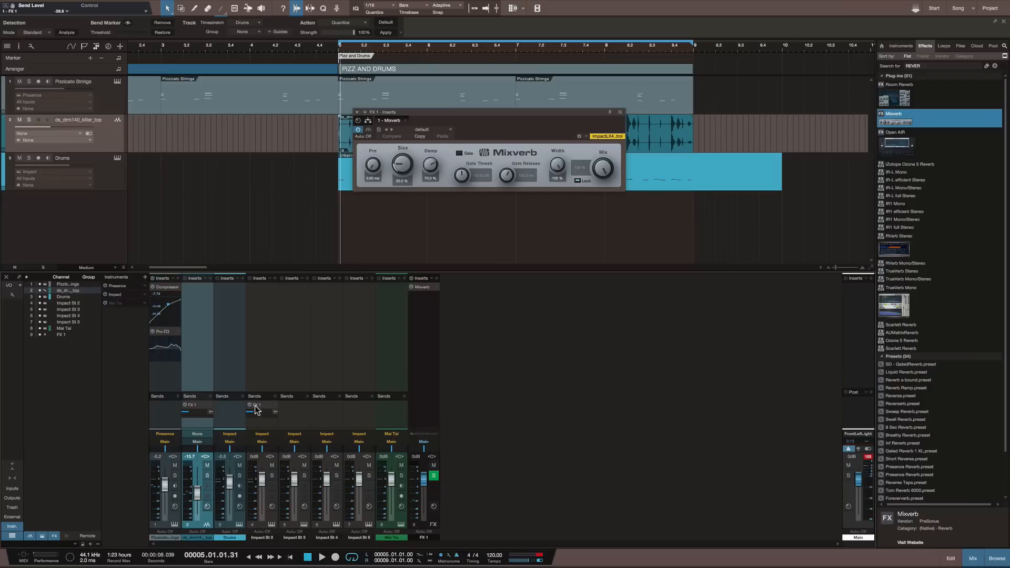
key("space")
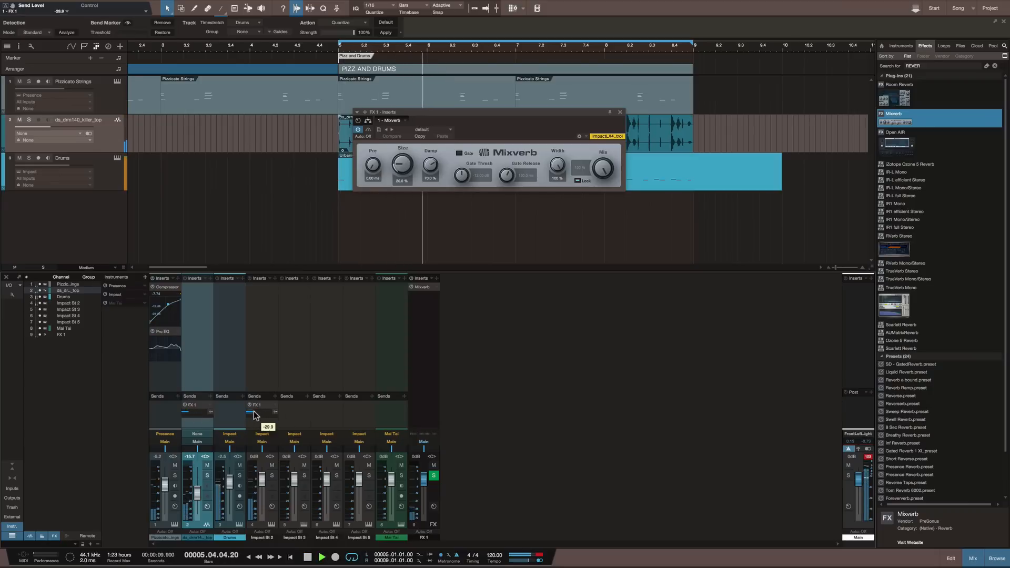
left_click_drag(253, 416, 255, 415)
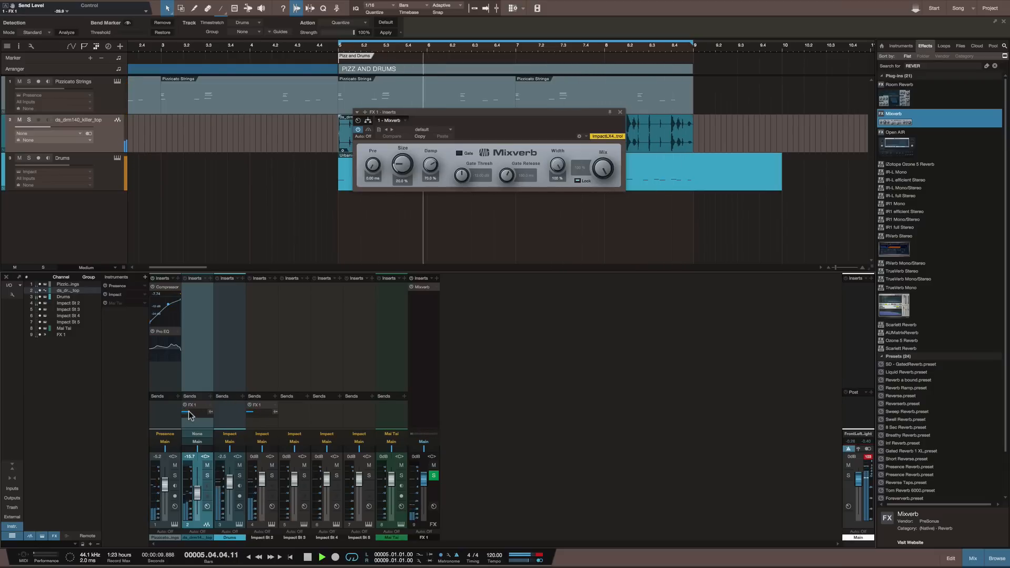
Lower the ds_drm140_killer_top channel's volume to -18.7 dB and pan it to the left
left_click_drag(191, 415, 196, 496)
left_click(197, 493)
left_click(200, 449)
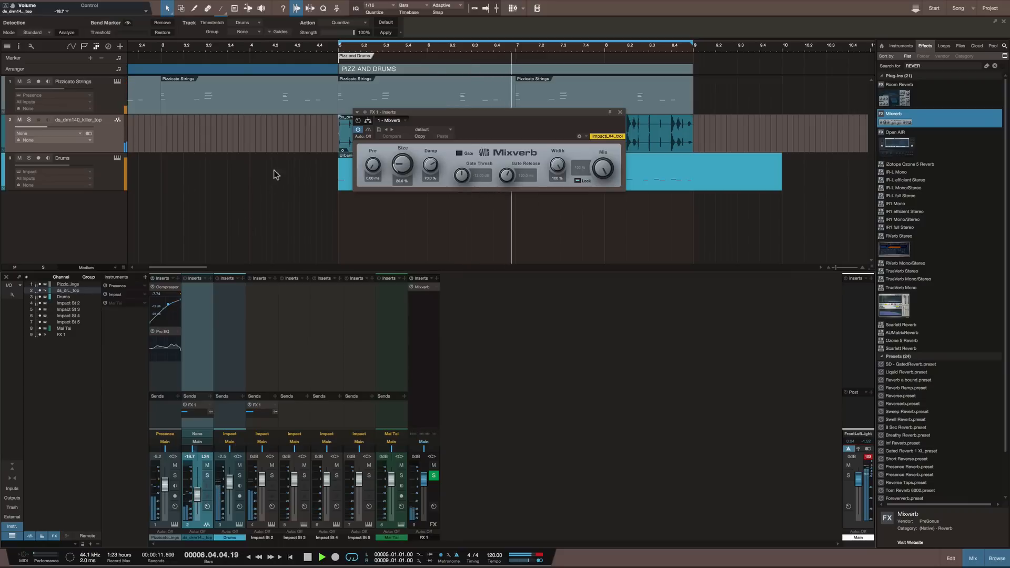
Close the Mixverb window and trim the Urbanic Producer Pack clip on the Drums track to end at bar 9
left_click(620, 112)
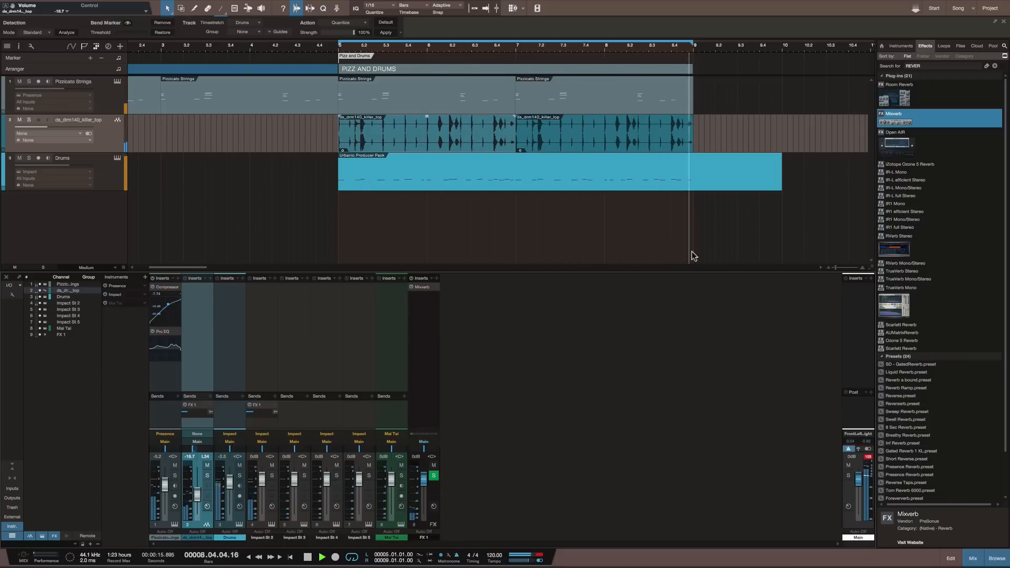
left_click_drag(782, 188, 692, 180)
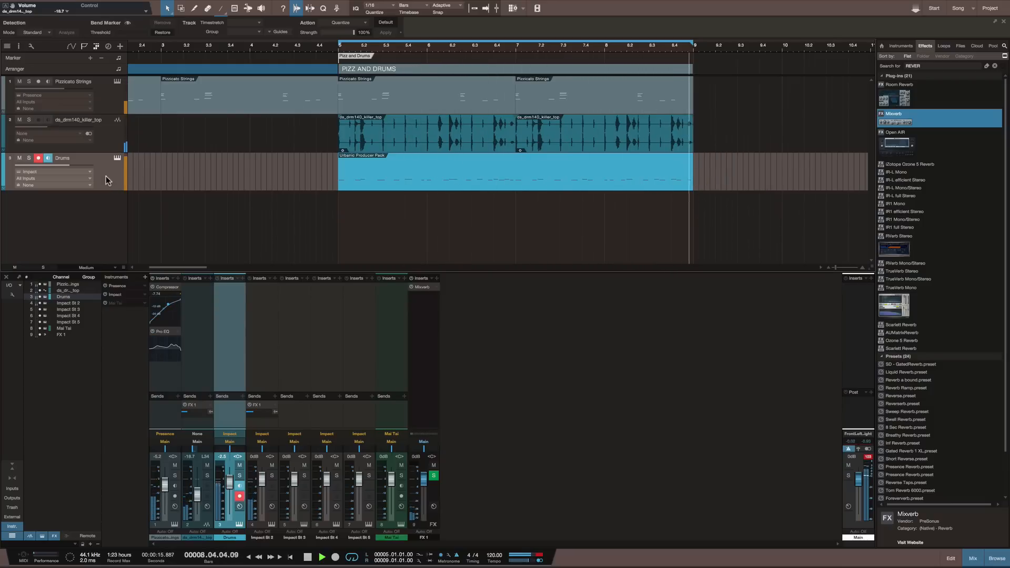
key("space")
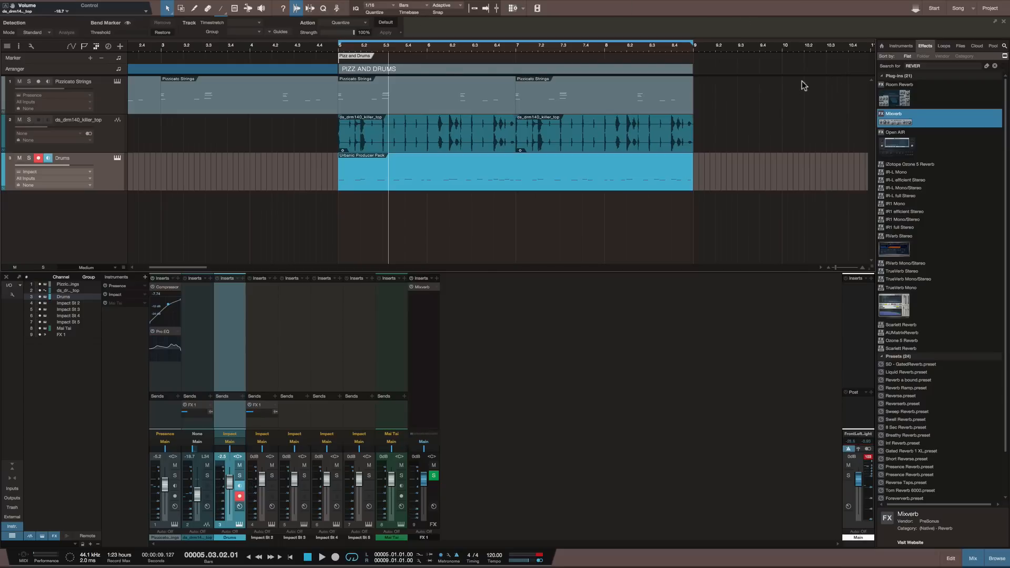
Search the instrument presets for BASS and add the Bass - Monolog preset as a new instrument track below Drums
left_click(908, 46)
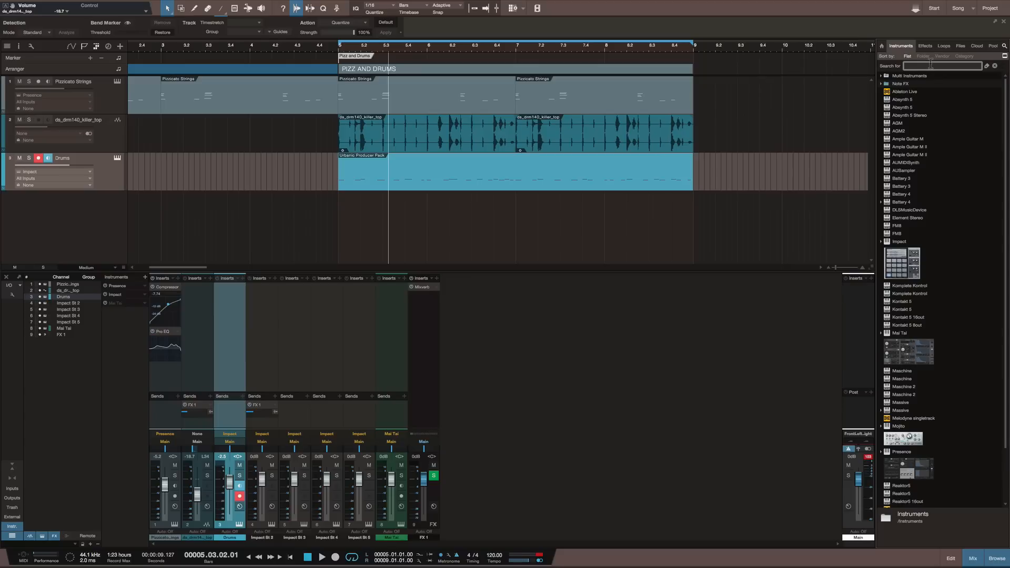
type("BASS")
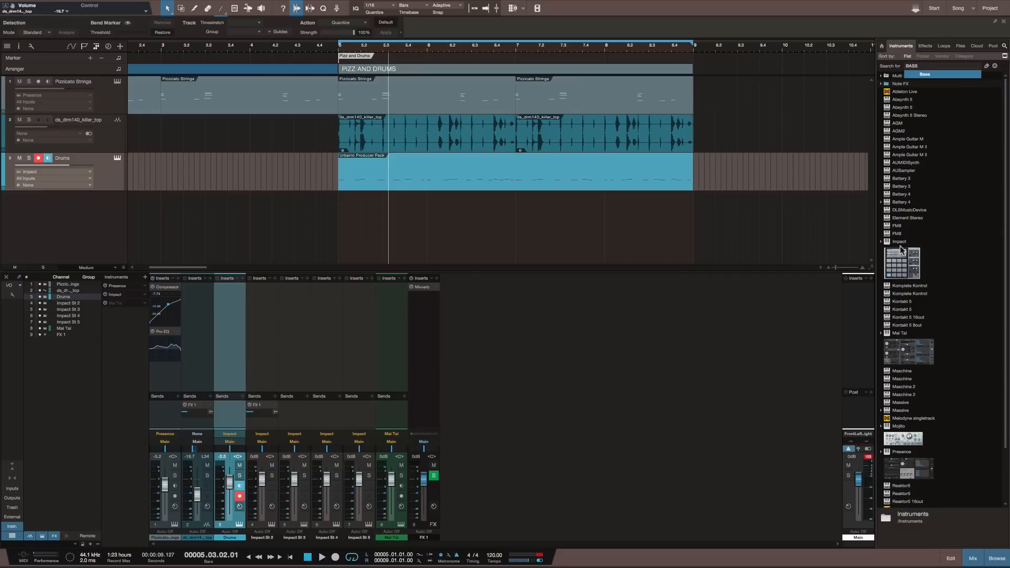
left_click(898, 228)
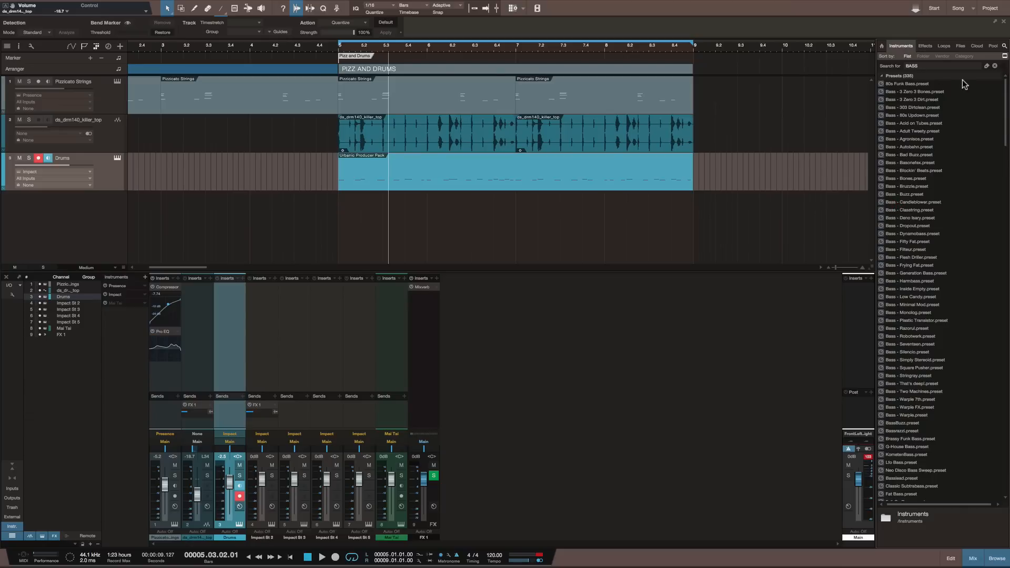
scroll(964, 84, "down", 10)
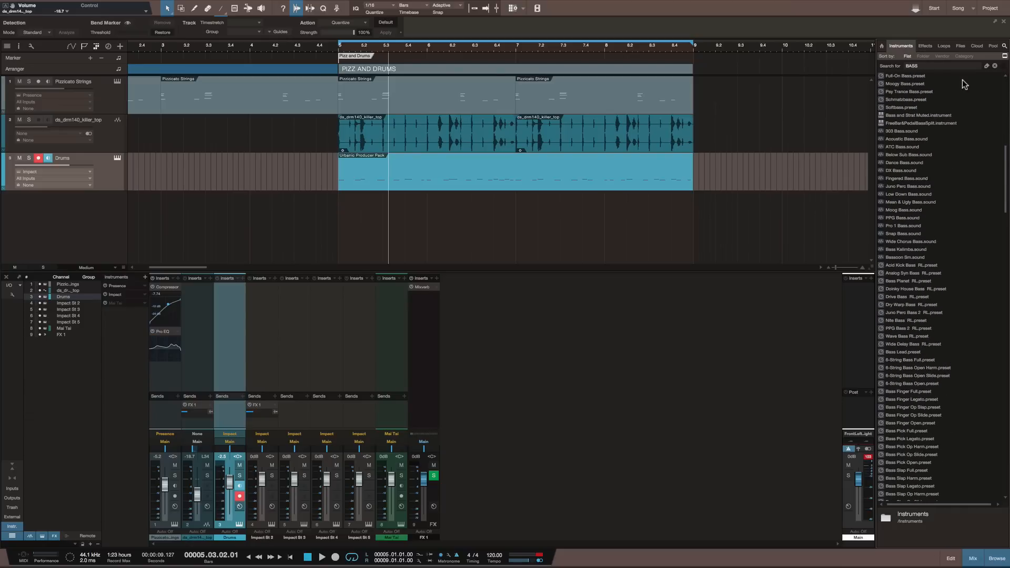
scroll(965, 84, "up", 10)
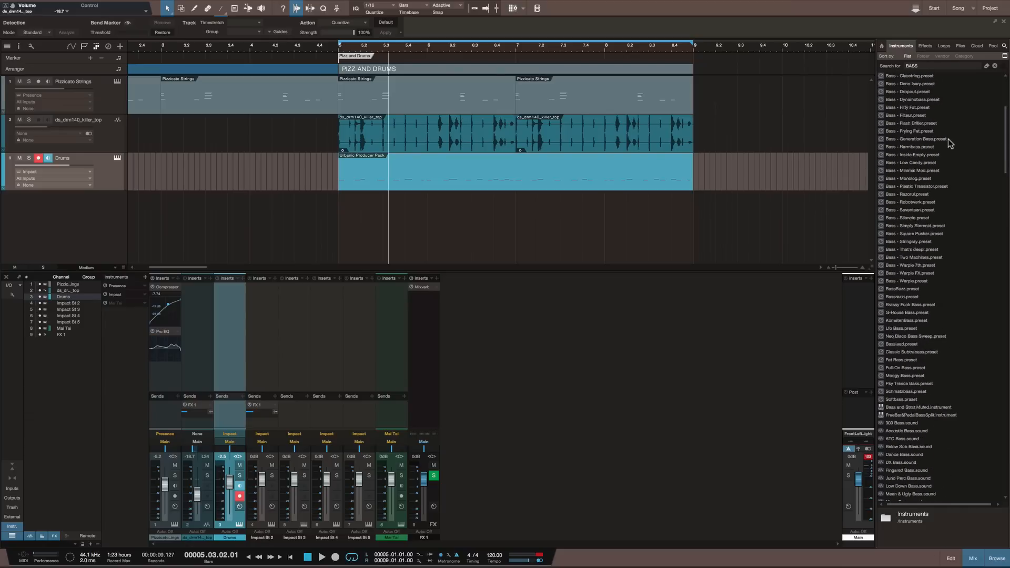
scroll(950, 143, "up", 5)
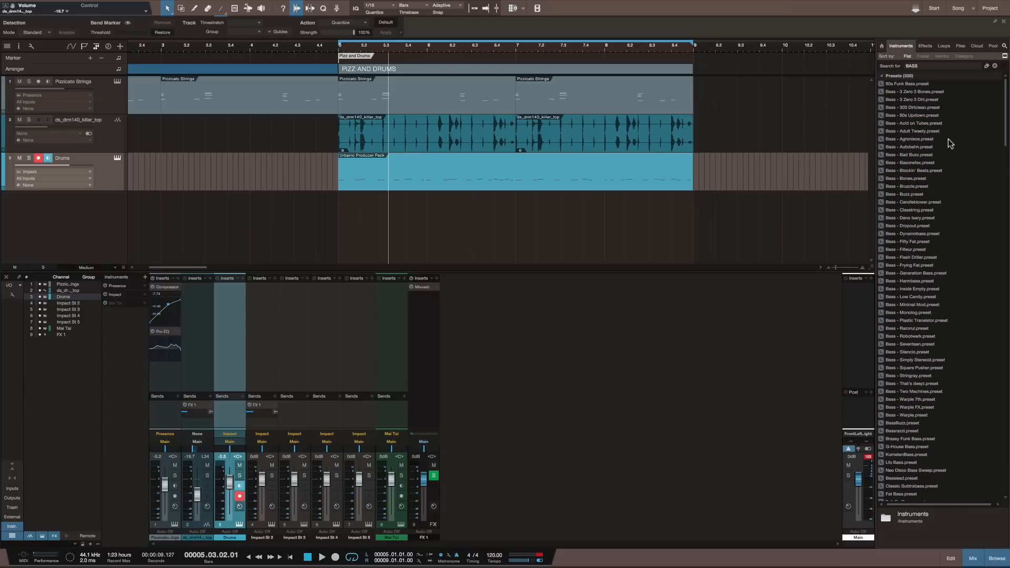
left_click(944, 92)
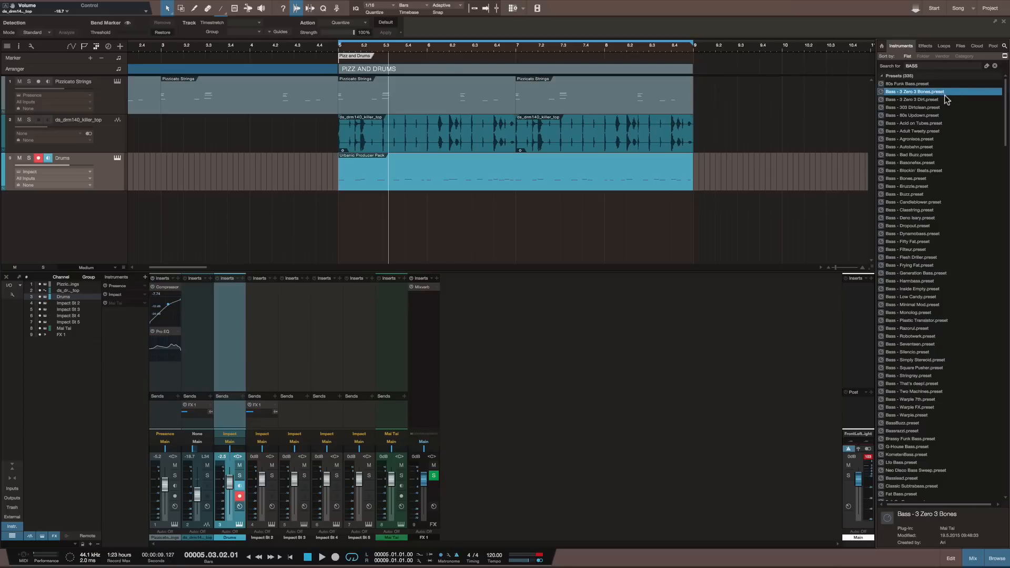
scroll(944, 205, "down", 6)
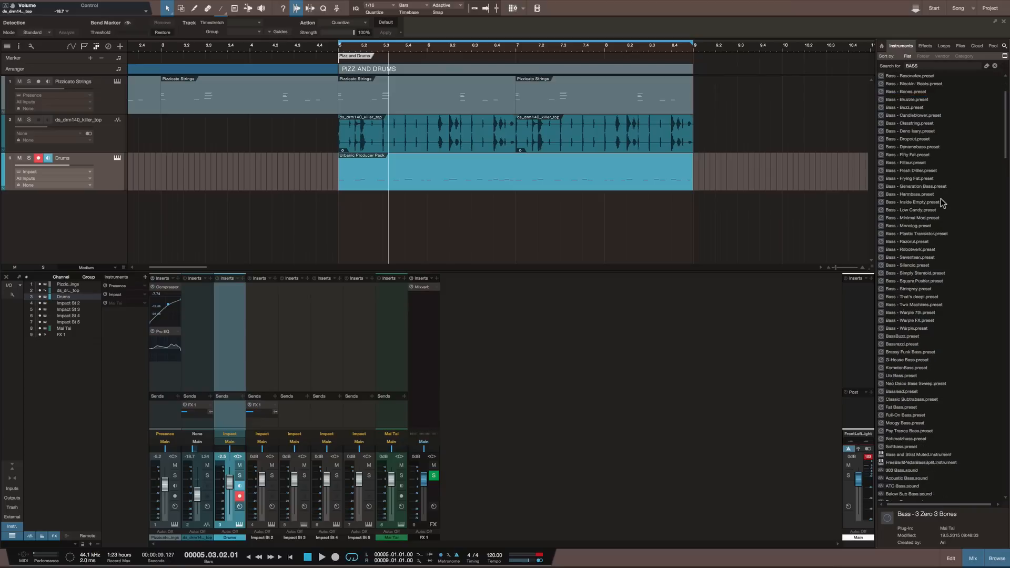
left_click(943, 164)
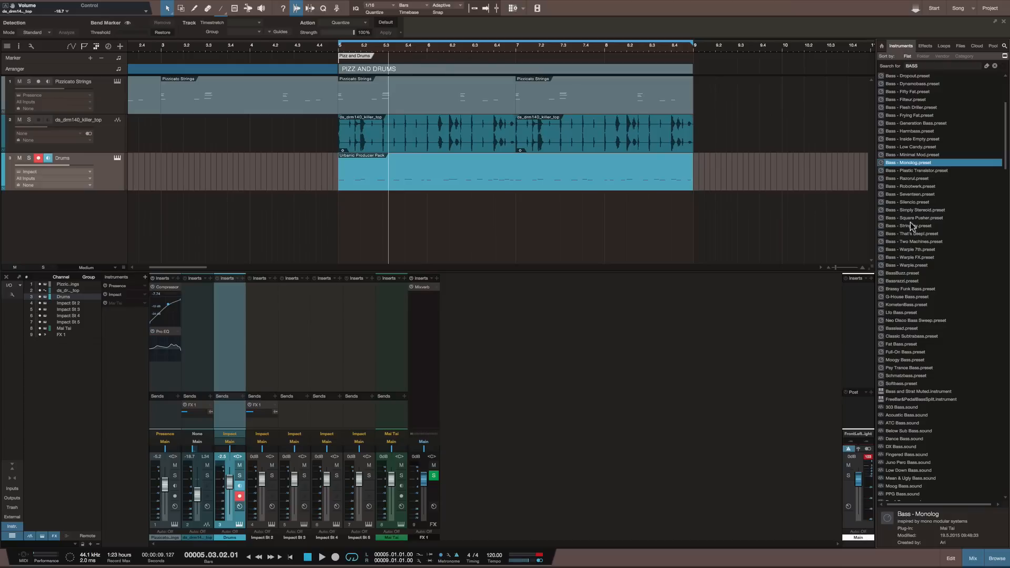
left_click_drag(909, 164, 363, 211)
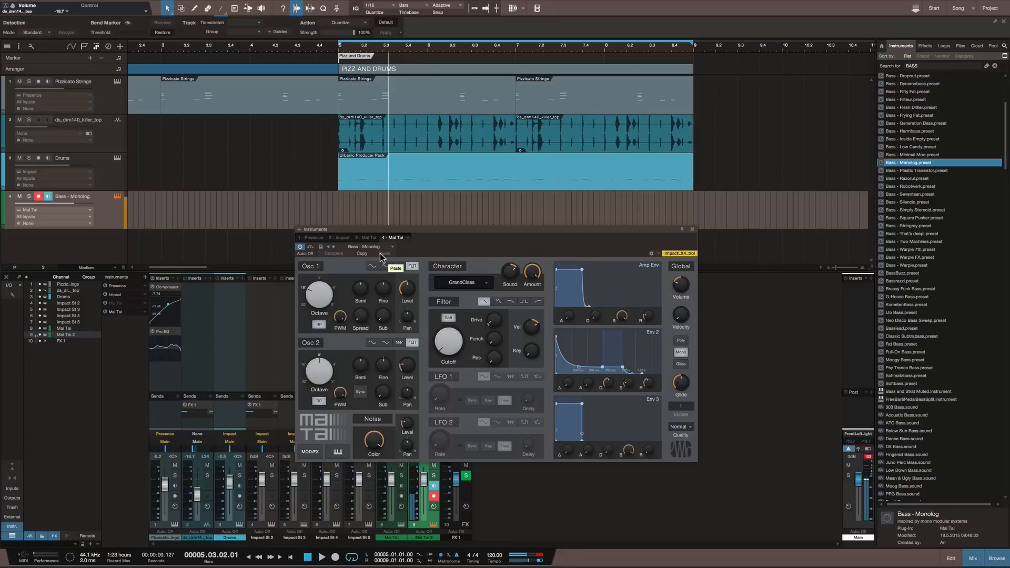
Audition the loop with the Bass - Monolog instrument, remove its track and close the instrument editor
key("space")
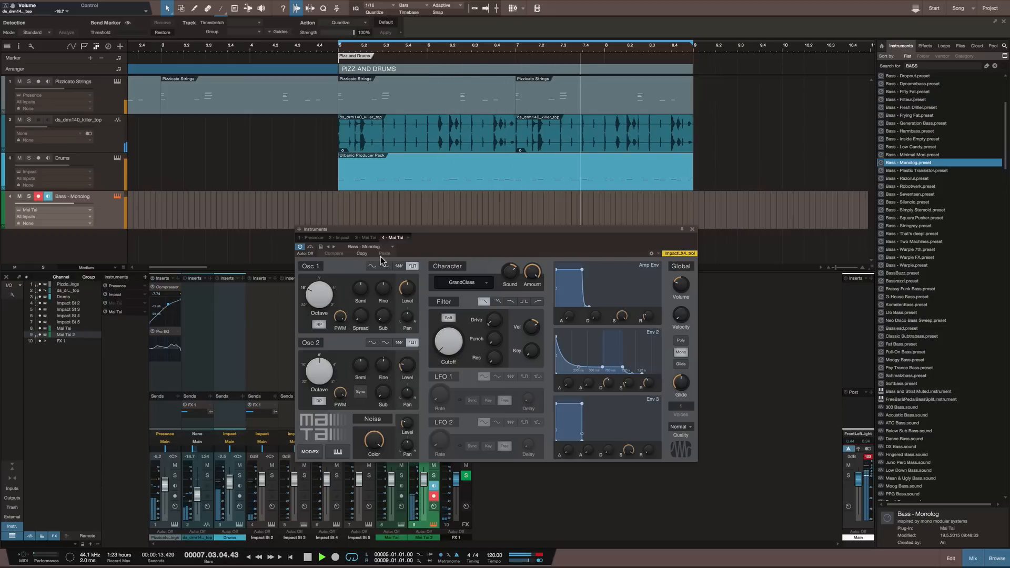
key("space")
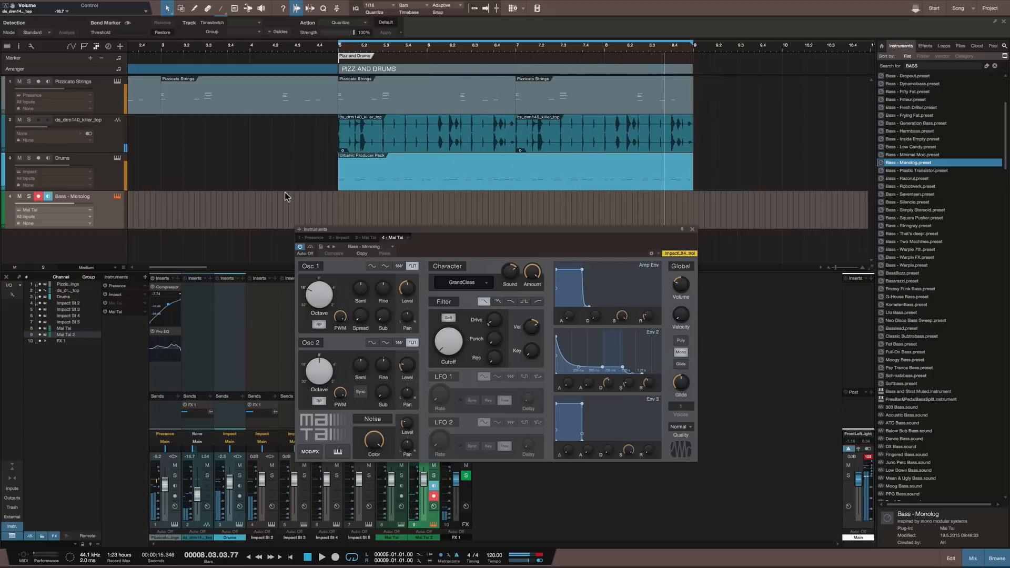
left_click(287, 189)
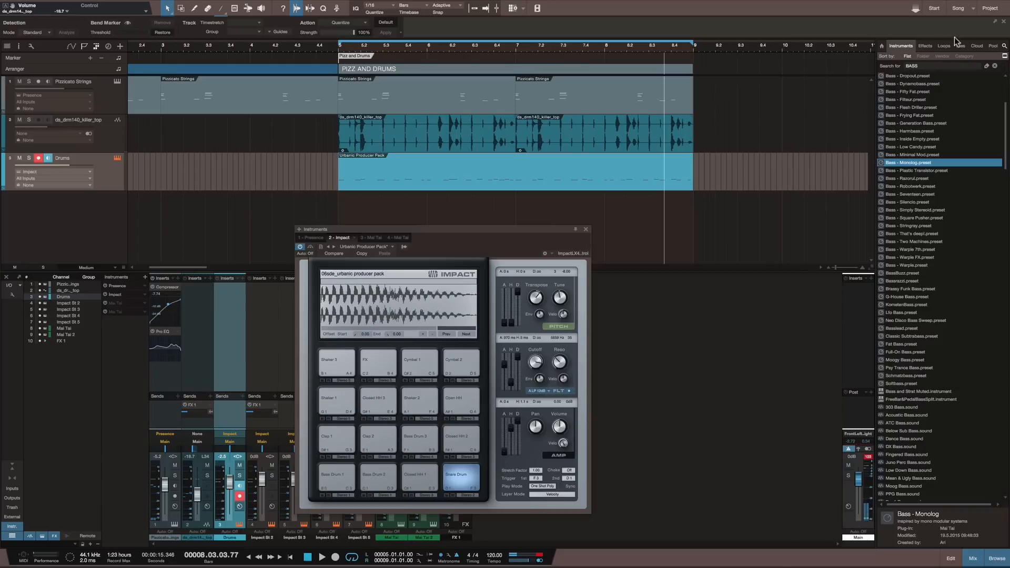
left_click(585, 230)
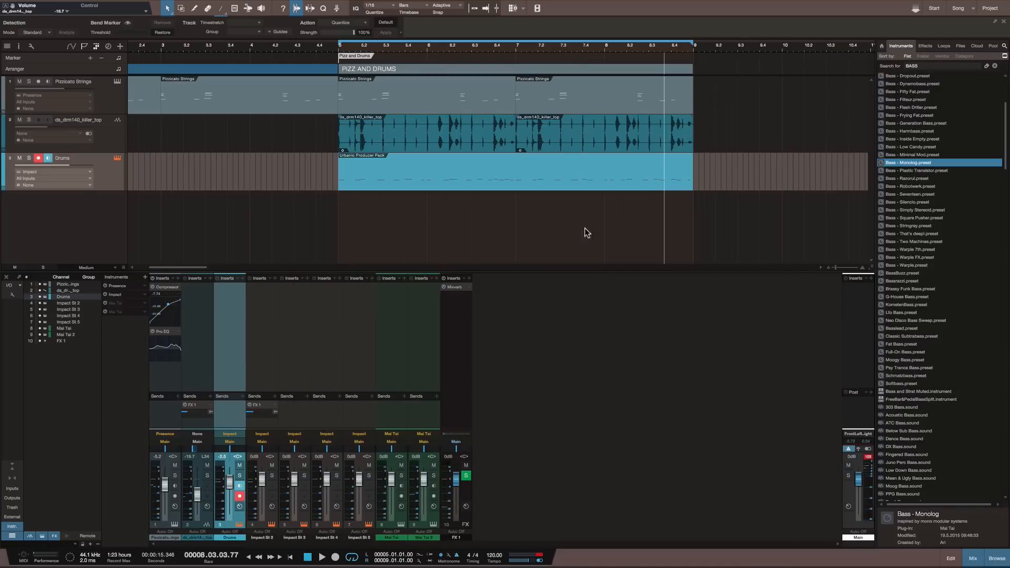
Search the instruments for DOUBLE and clear the search
left_click(947, 66)
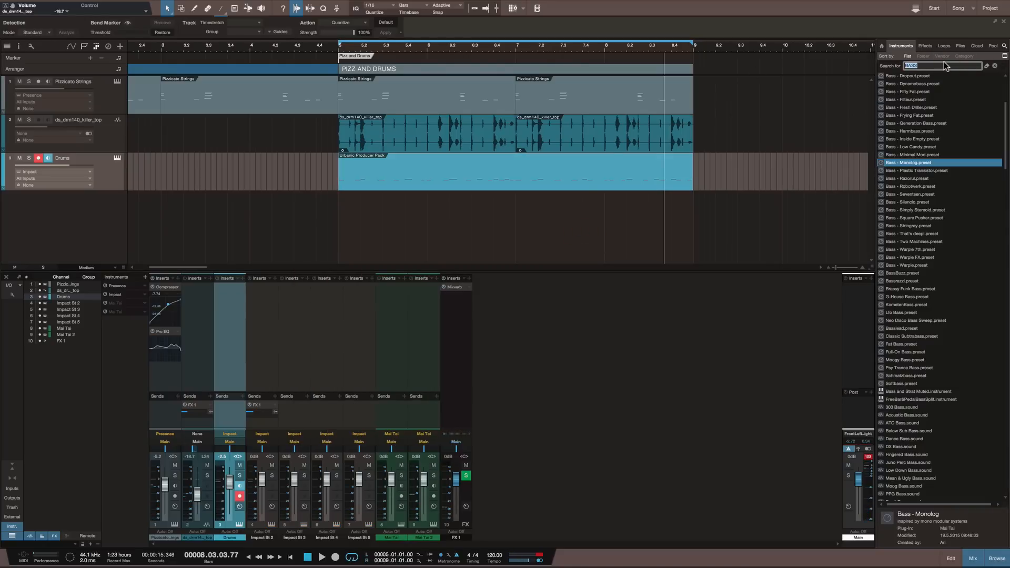
type("DOUBLE")
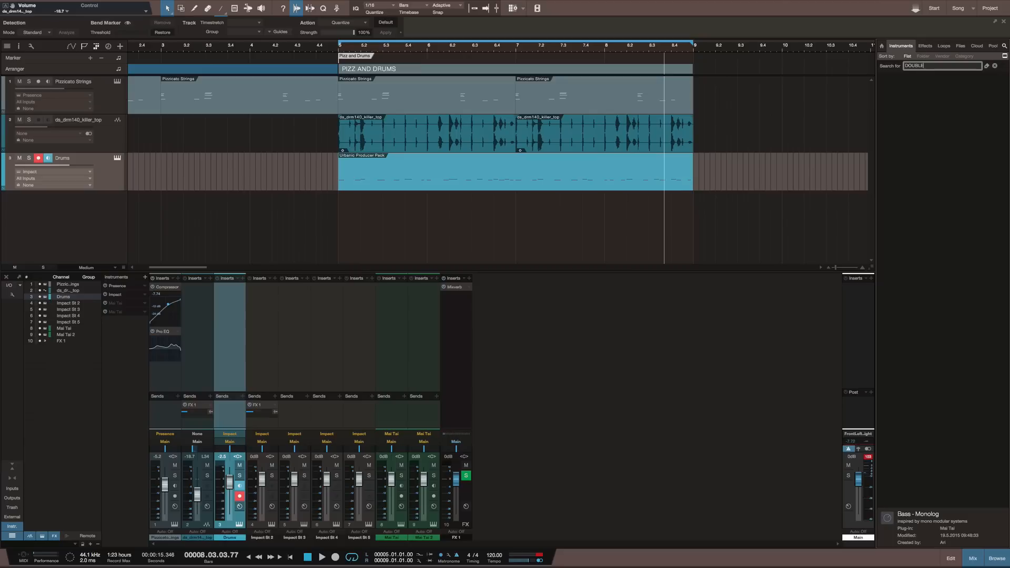
key("BackSpace")
key("BackSpace")
key("BackSpace")
key("BackSpace")
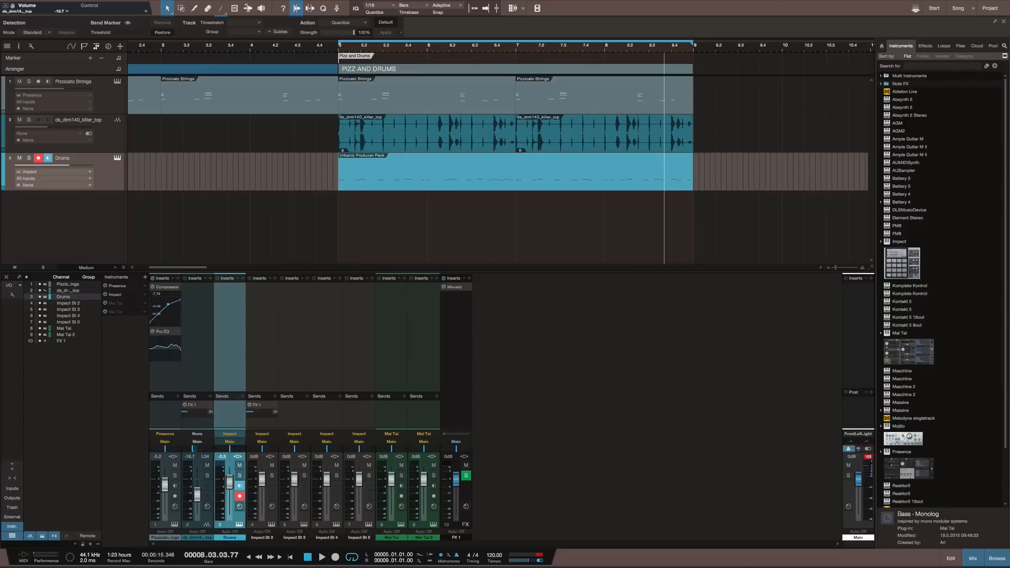
Search the loops library for DOUBL and clear the search
key("d")
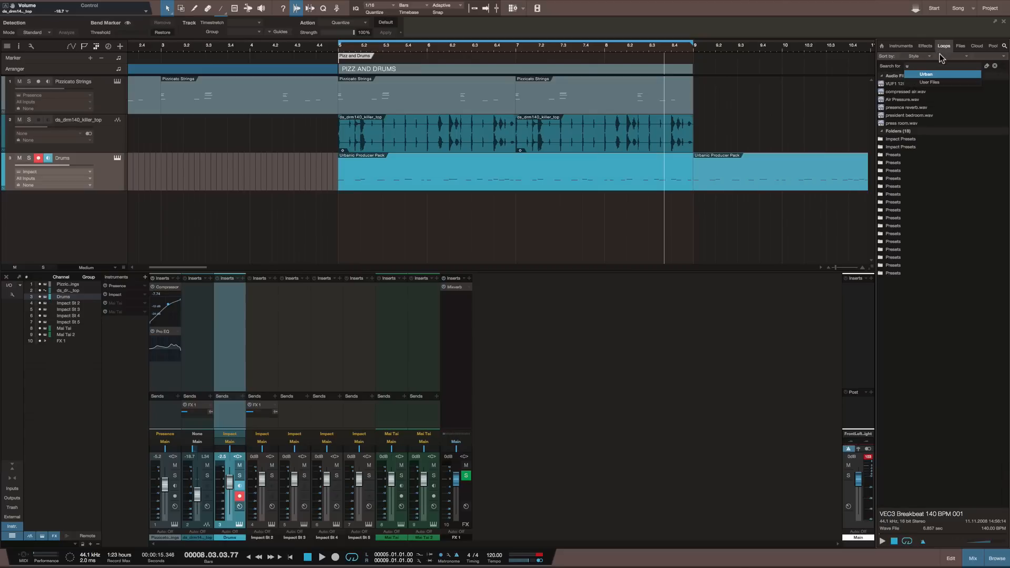
left_click(912, 46)
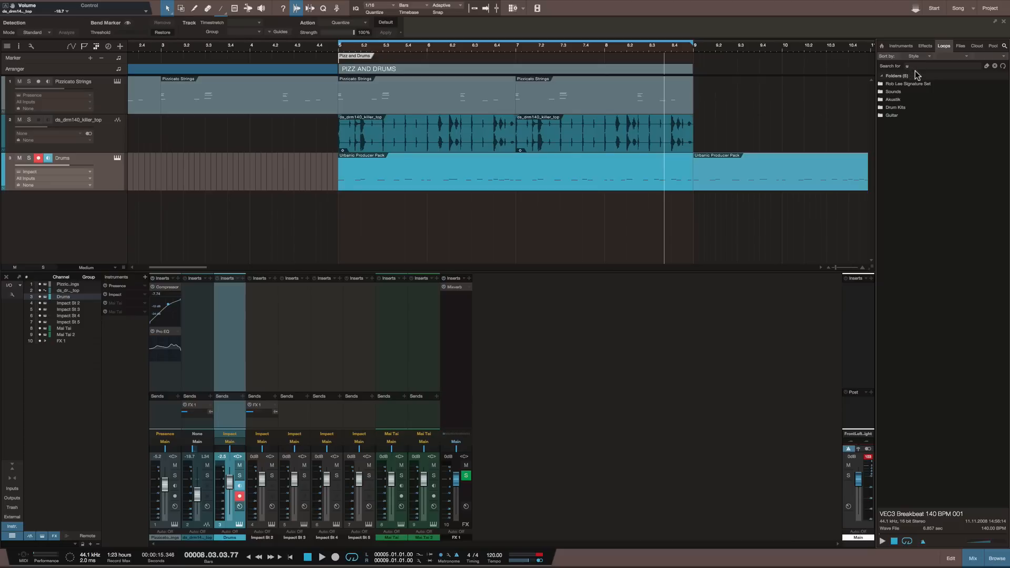
left_click(912, 68)
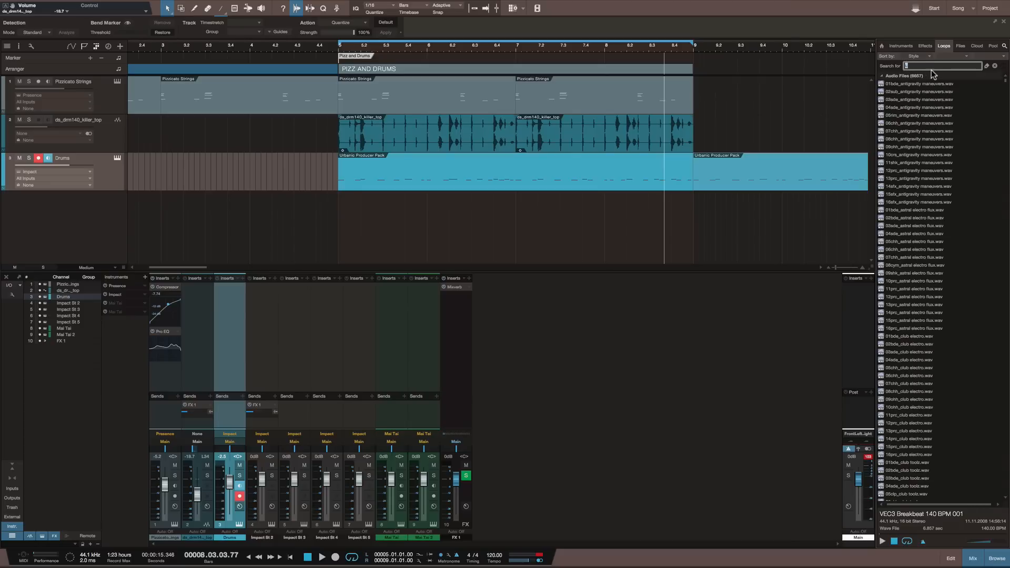
type("do")
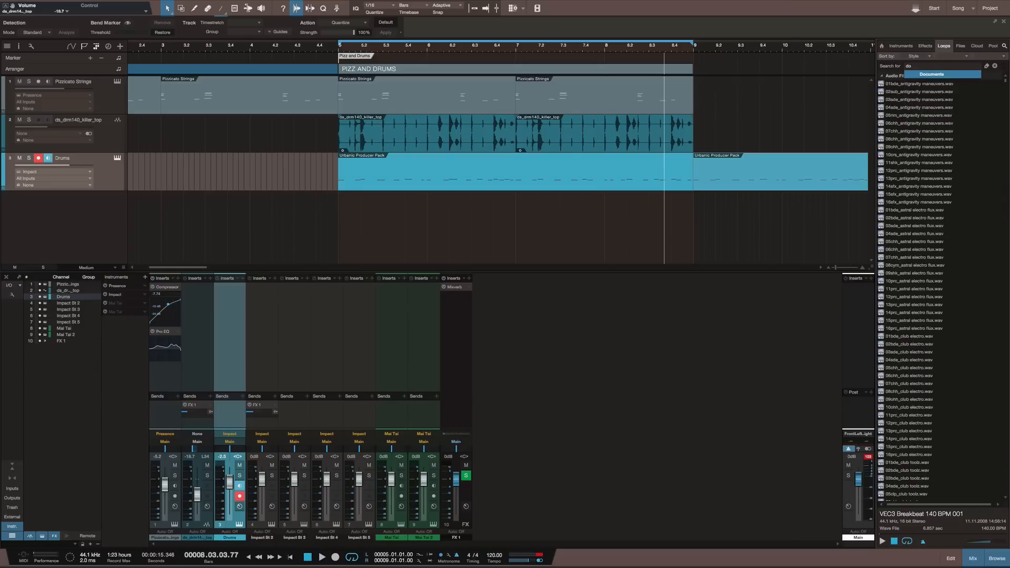
type("ubl")
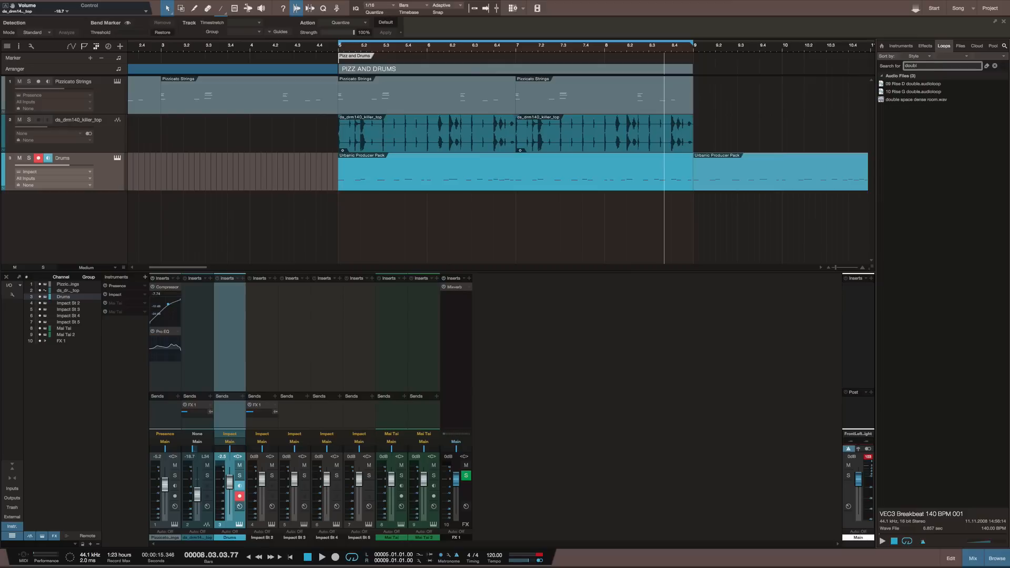
key("BackSpace")
key("BackSpace")
key("BackSpace")
key("BackSpace")
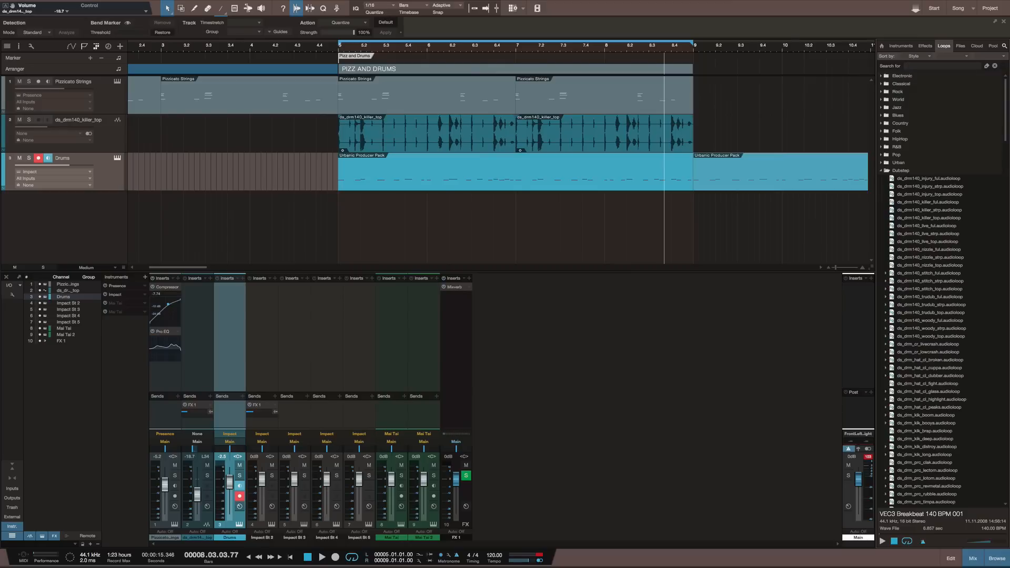
Open the note editor for the Drums track, close the Drums inserts window and stop the recording
key("F11")
key("F2")
key("KP_Multiply")
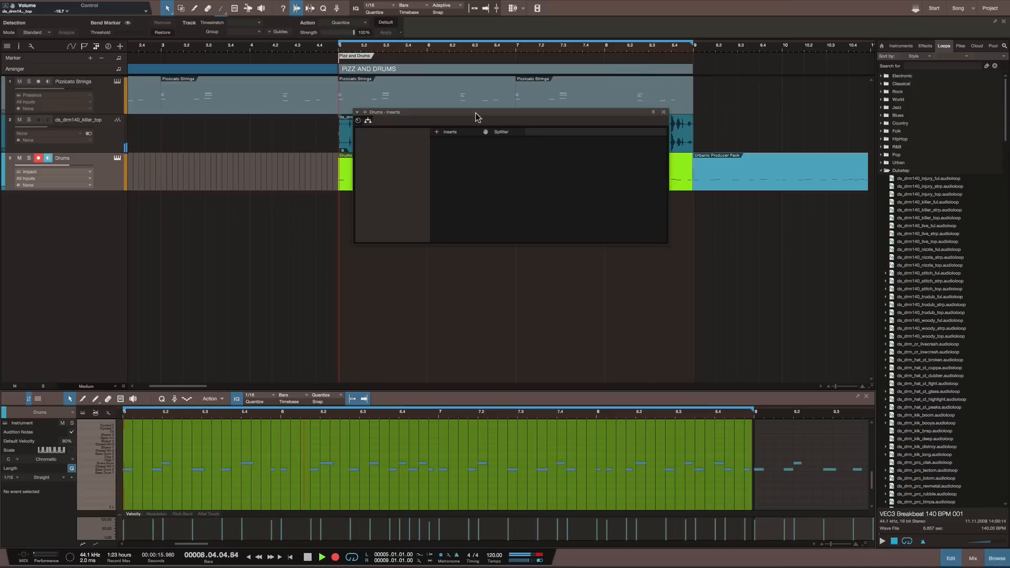
left_click(663, 112)
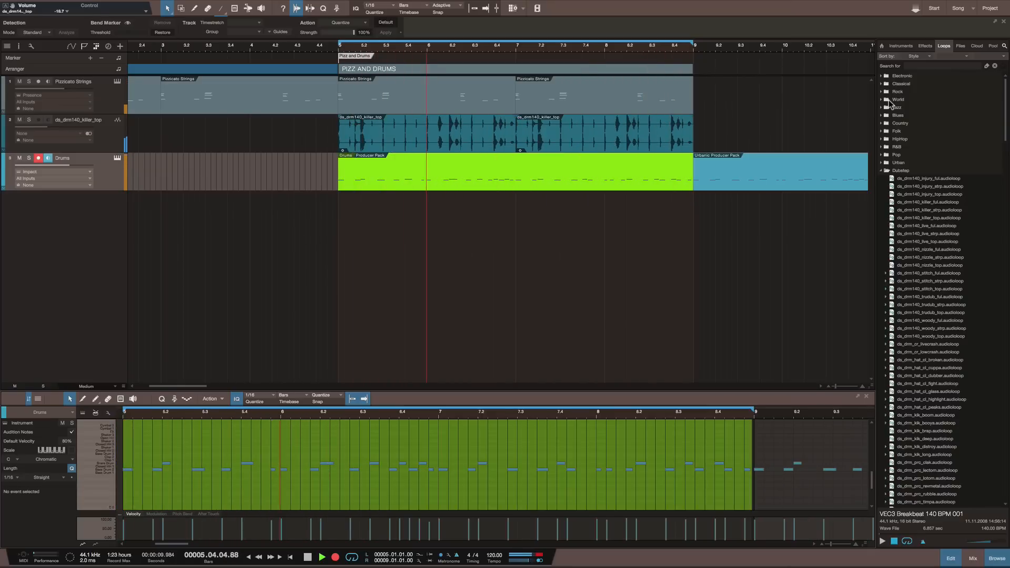
key("space")
Search the instrument presets for UPR and add the Upright Bass Full preset as a new instrument track below Drums
left_click(923, 66)
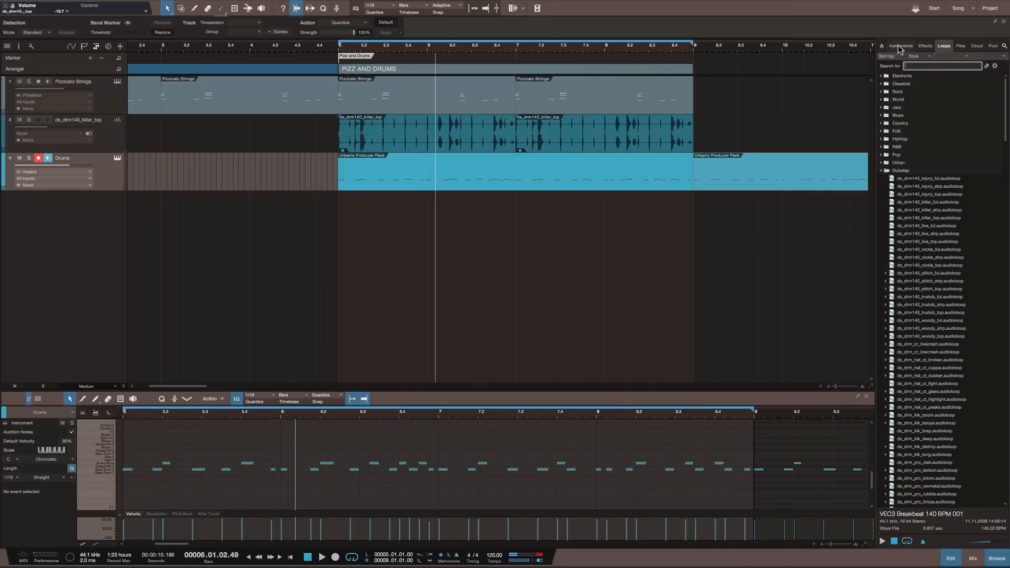
left_click(900, 46)
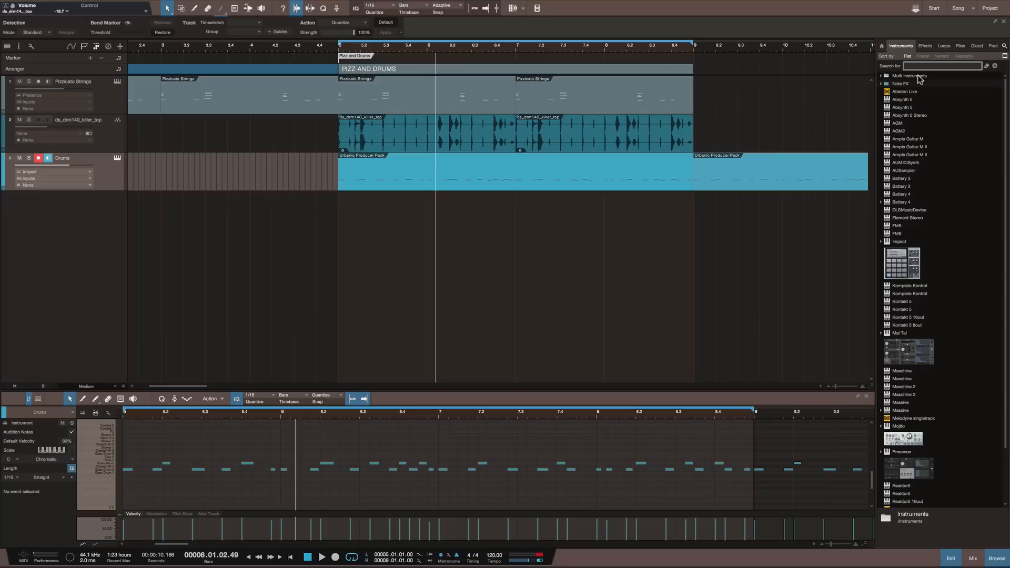
type("up")
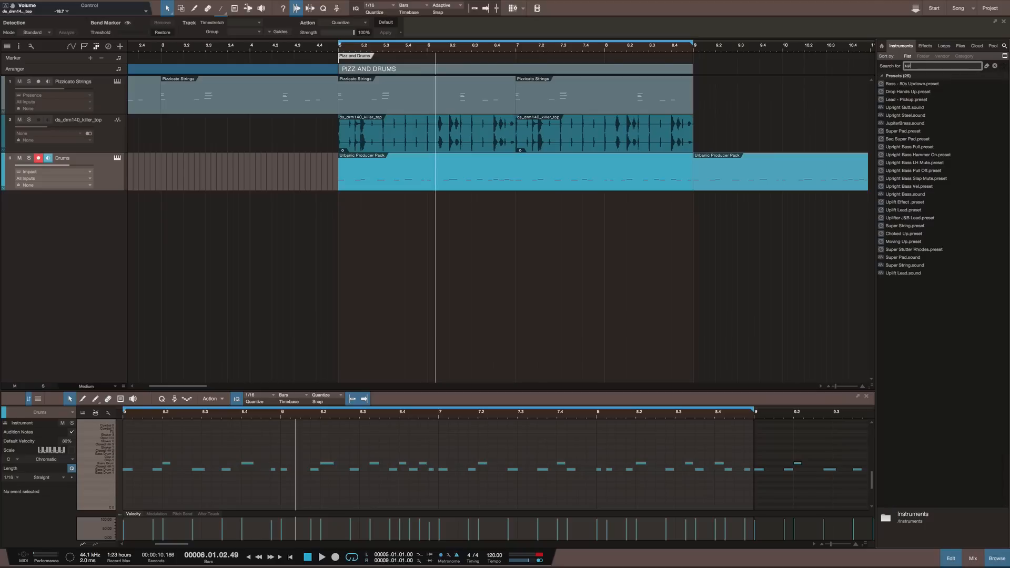
type("r")
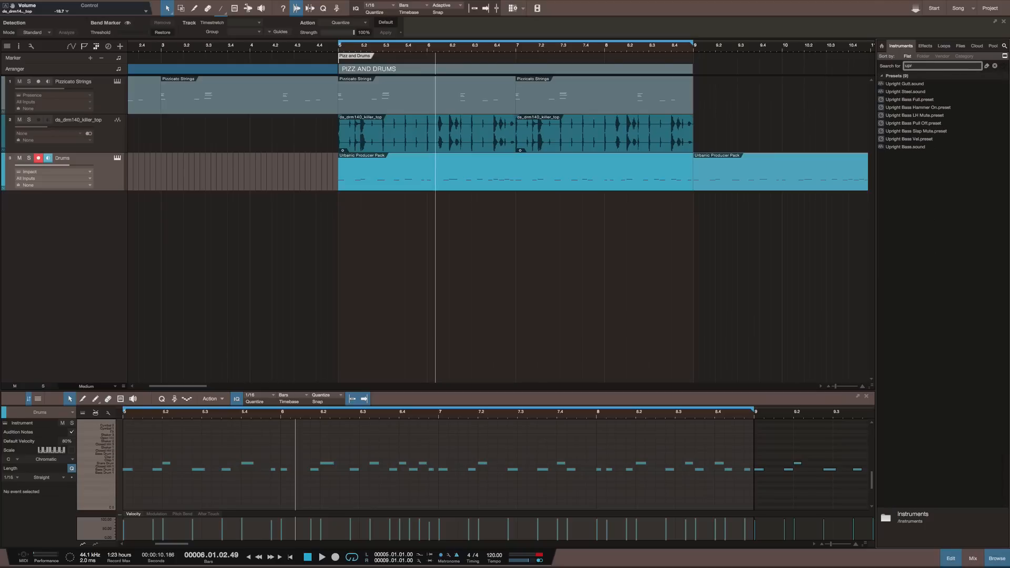
left_click_drag(913, 104, 487, 222)
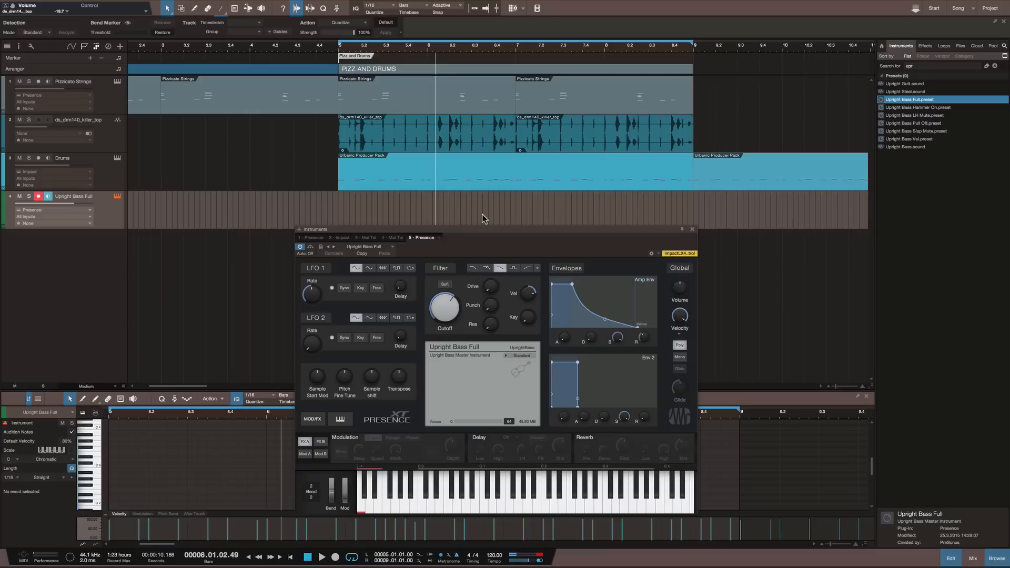
Undo the first bass take and record a bass line over the bar 5 to 9 loop on the Upright Bass Full track
key("KP_Multiply")
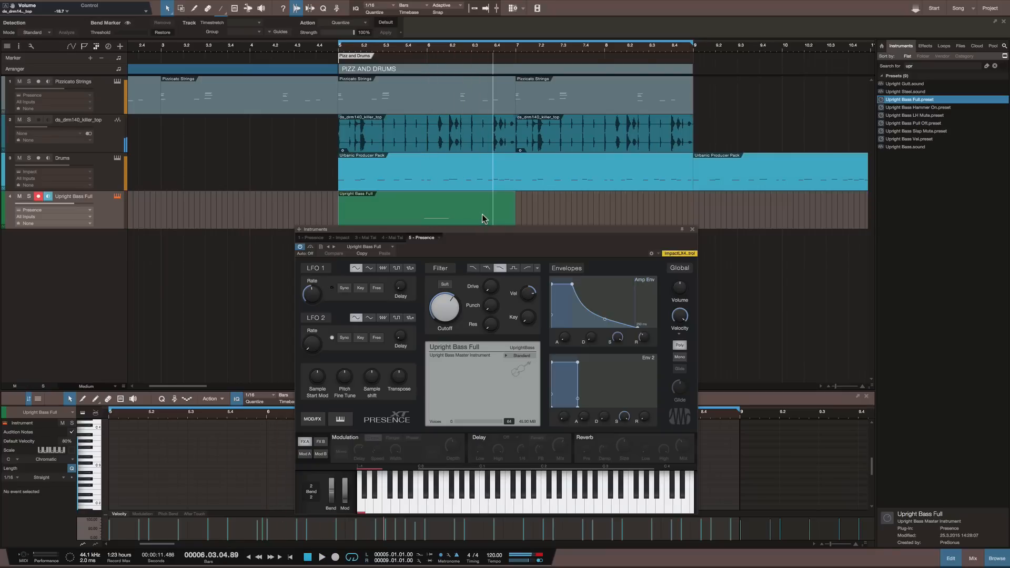
key("ctrl+z")
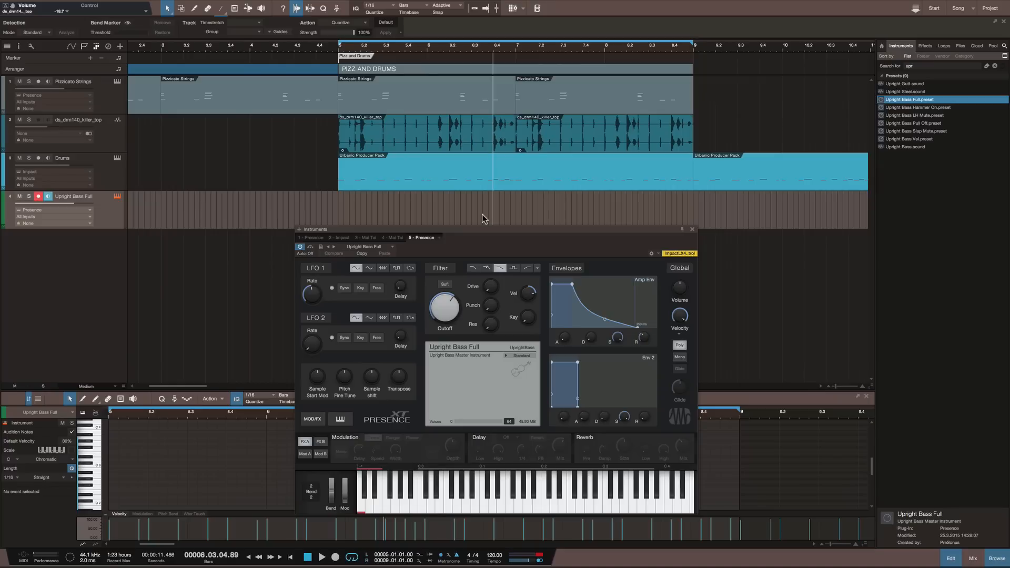
key("KP_Subtract")
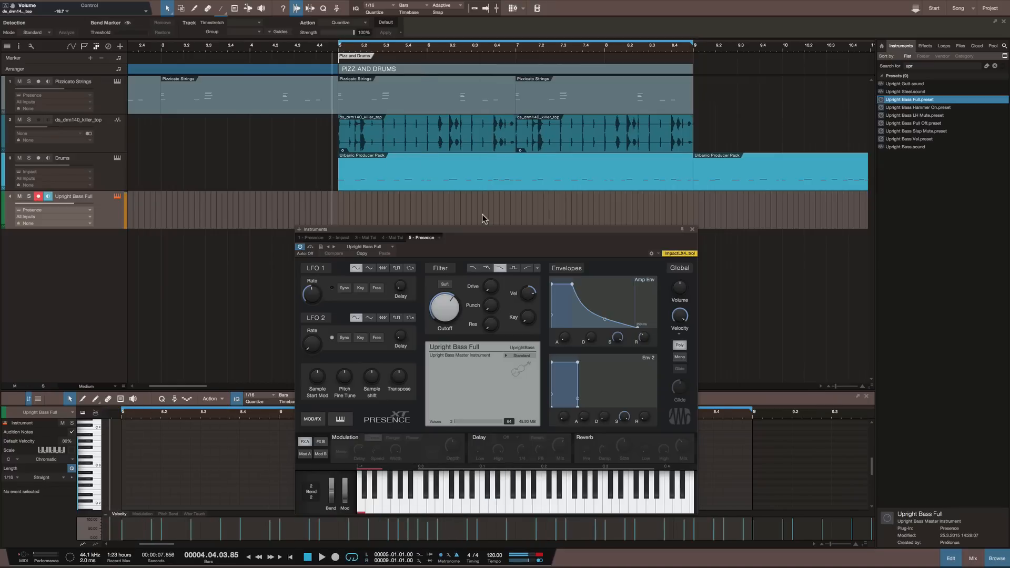
key("KP_Multiply")
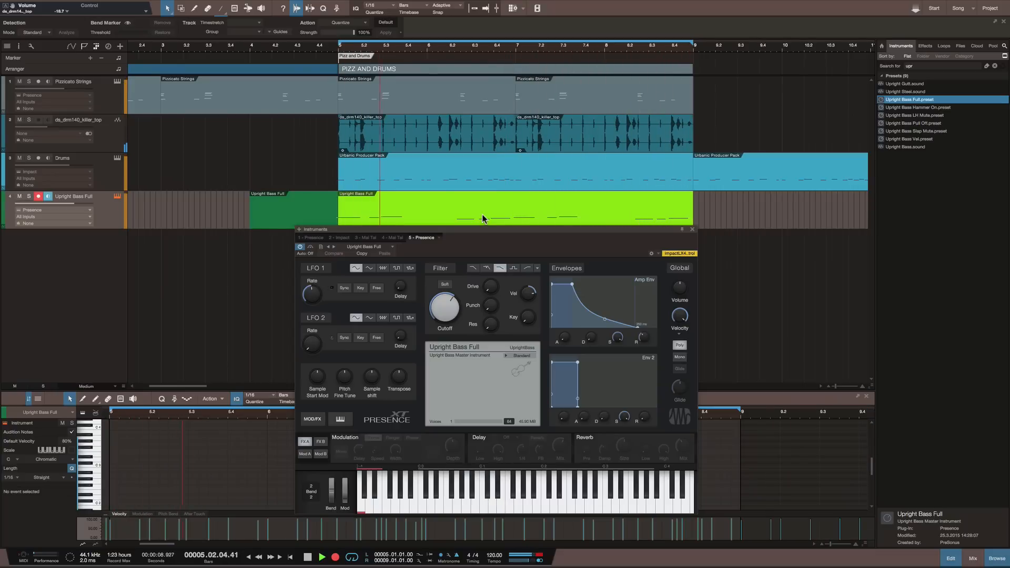
key("space")
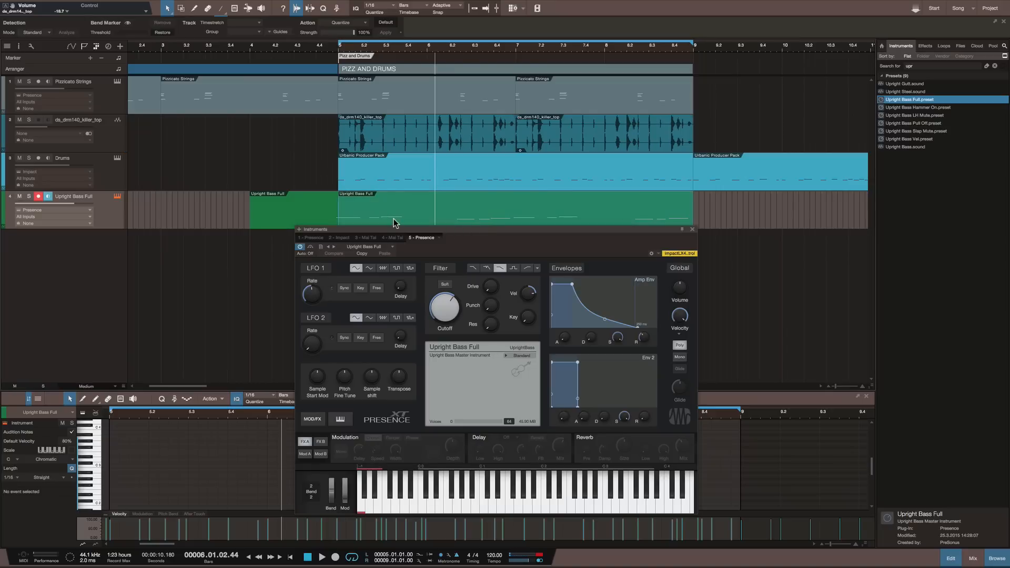
Delete the empty Upright Bass Full clip in bar 4, just before the loop
left_click(431, 198)
left_click(259, 290)
left_click(366, 194)
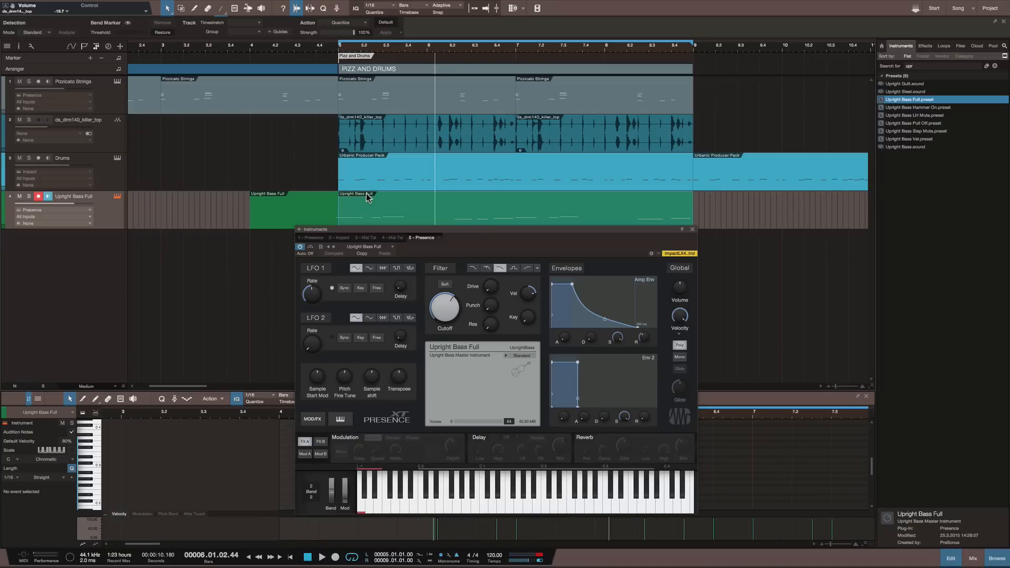
left_click(310, 210)
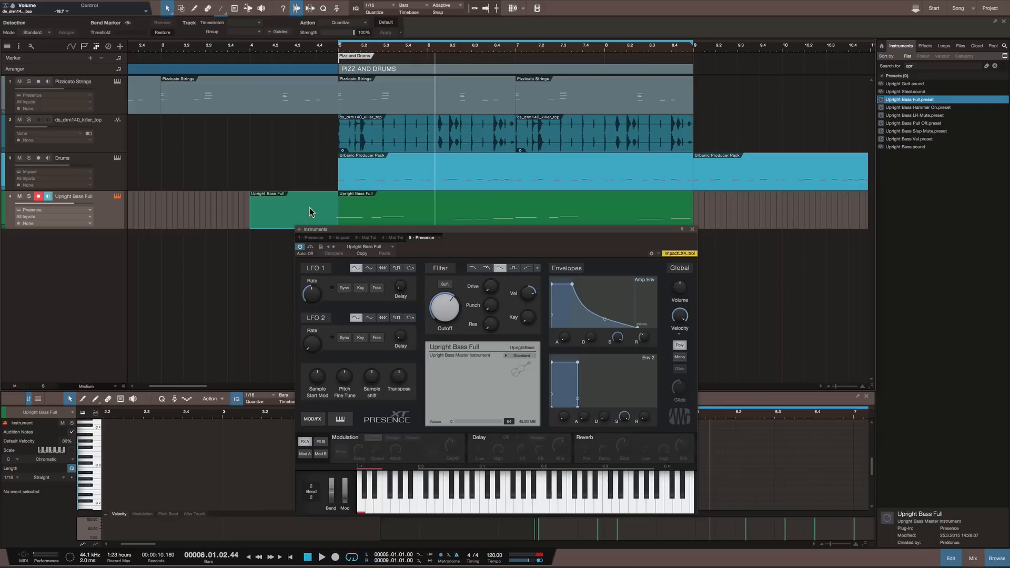
key("Delete")
Play back the loop with the recorded bass line and close the Presence instrument window
key("space")
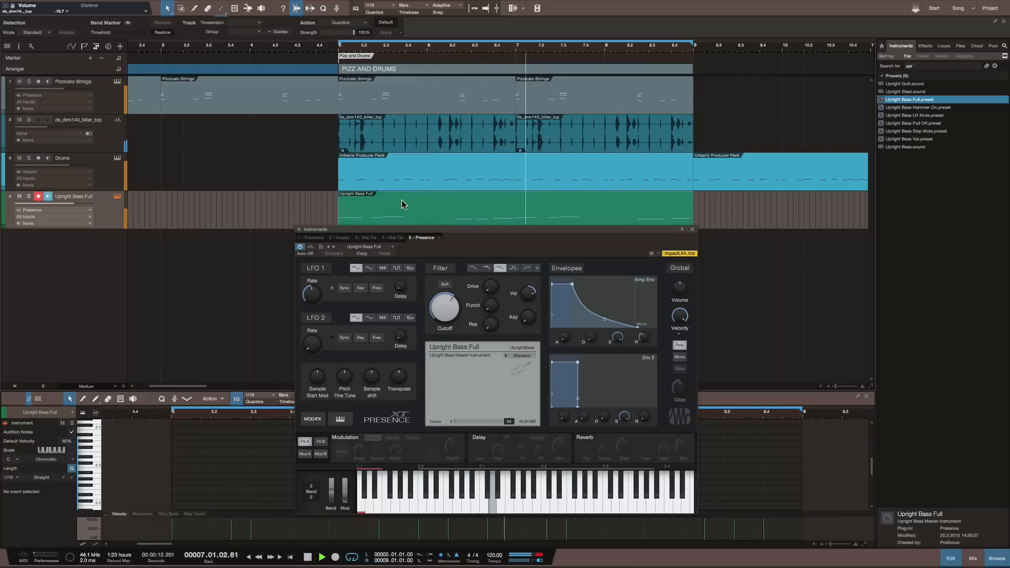
key("space")
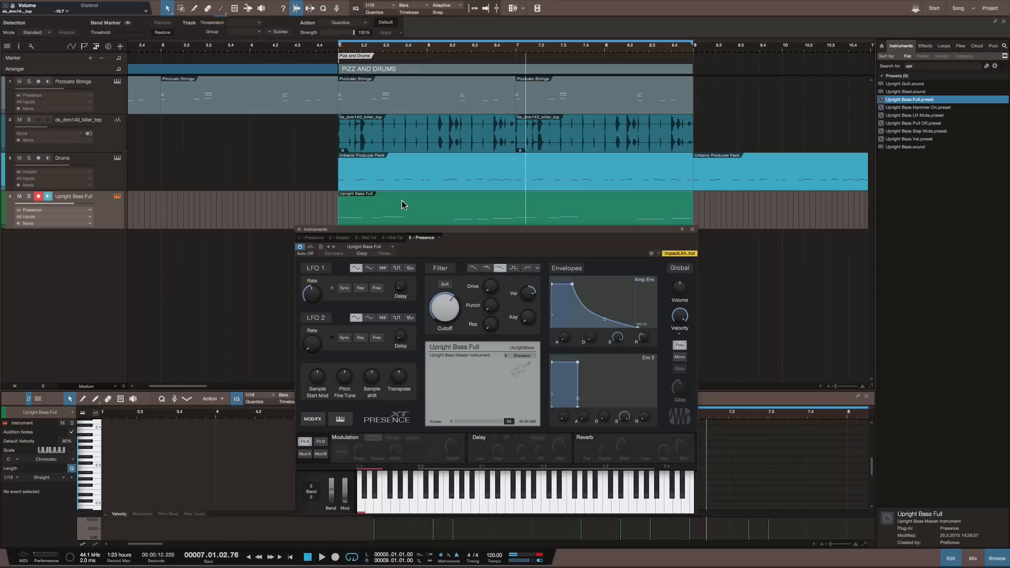
key("space")
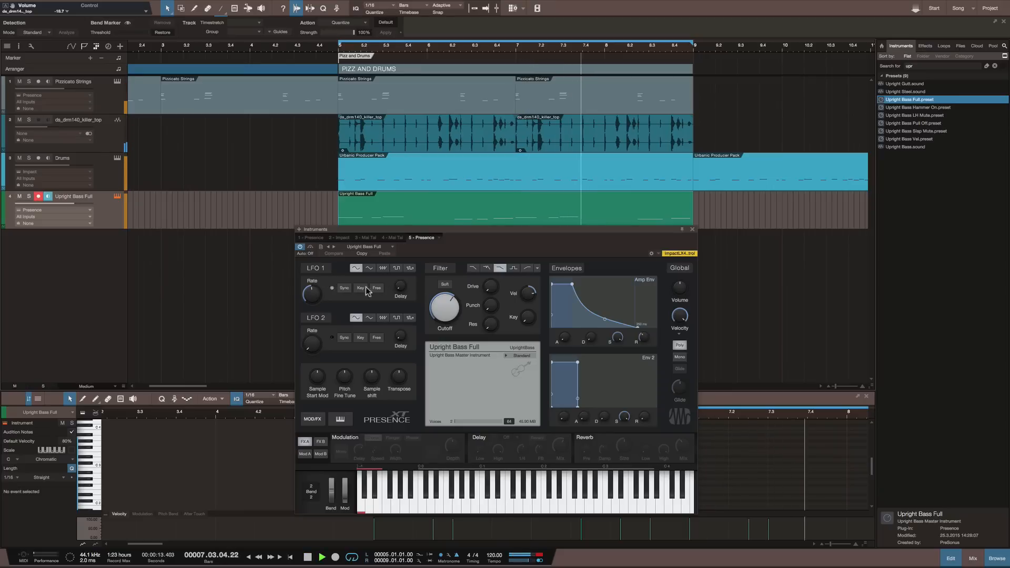
left_click(693, 230)
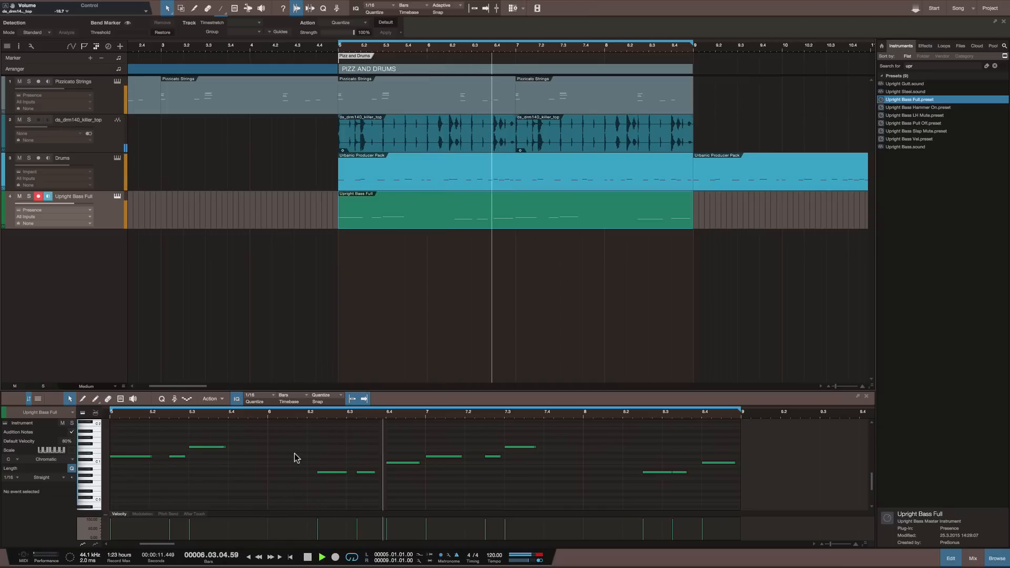
key("space")
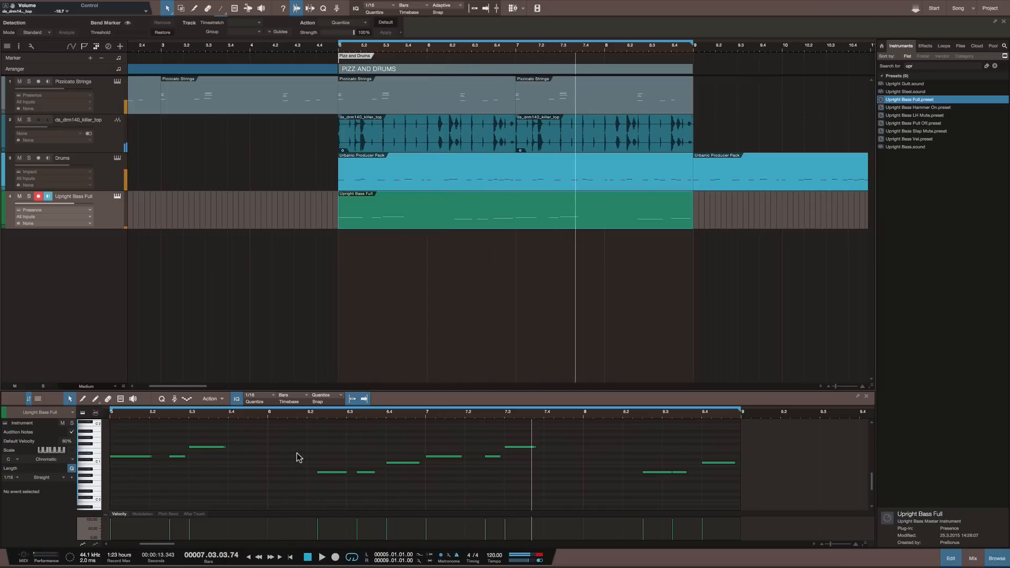
Move the two A0 bass notes in bar 6 earlier so the first starts at 6.02.01, and play back the end of the loop
left_click_drag(316, 455, 351, 474)
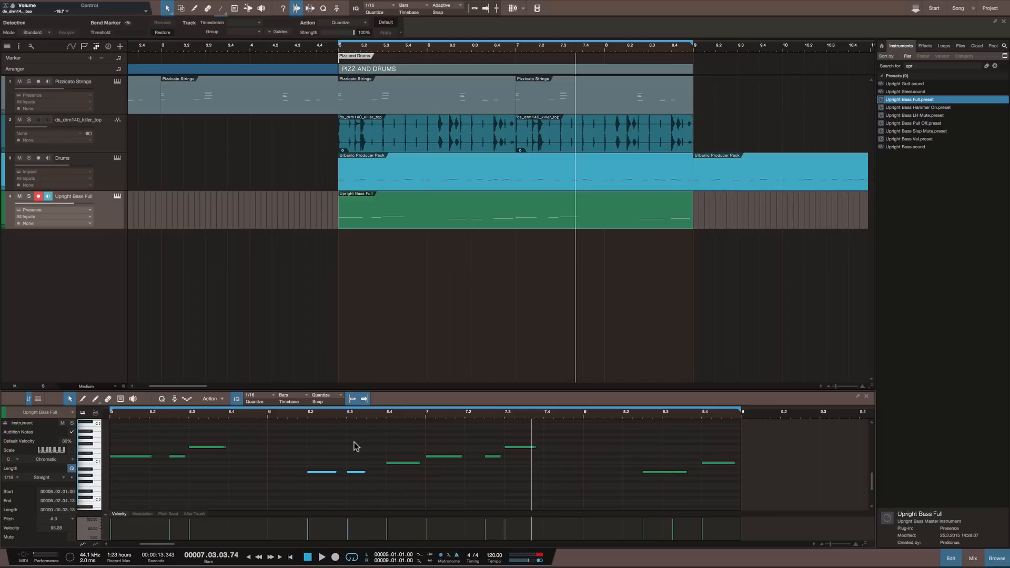
left_click(610, 420)
key("space")
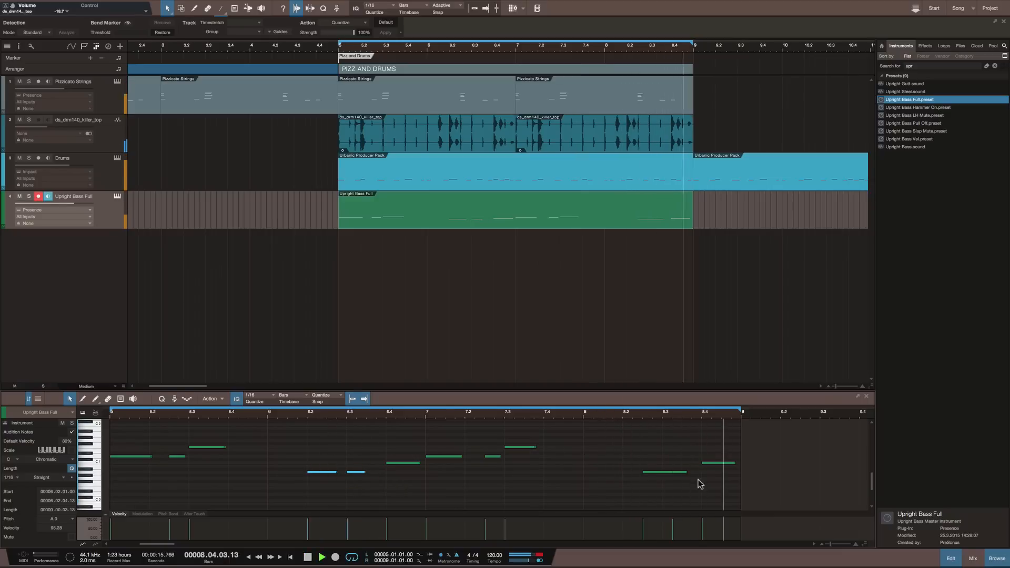
key("space")
Try moving the two A0 bass notes in bar 8 earlier, audition the result and undo the move
mouse_move(654, 472)
left_mouse_down()
mouse_move(635, 475)
mouse_move(677, 474)
mouse_move(668, 475)
left_mouse_up()
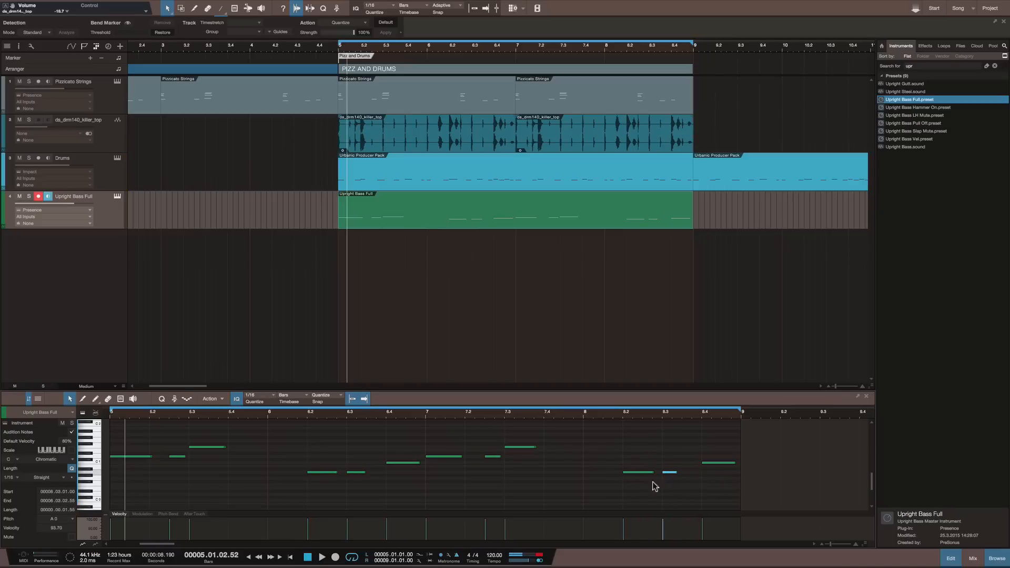
left_click(605, 418)
key("space")
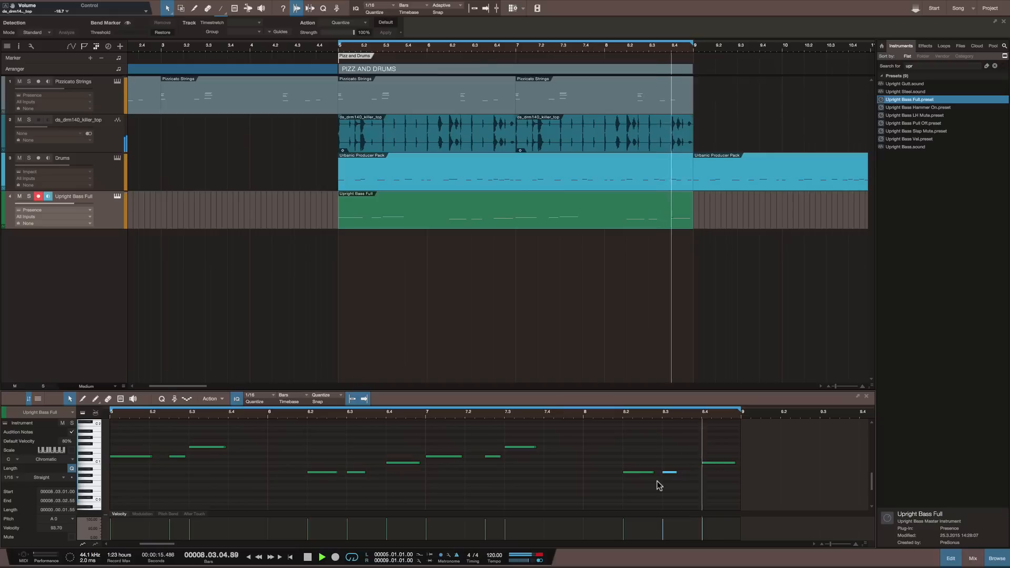
key("space")
key("ctrl+z")
key("ctrl+z")
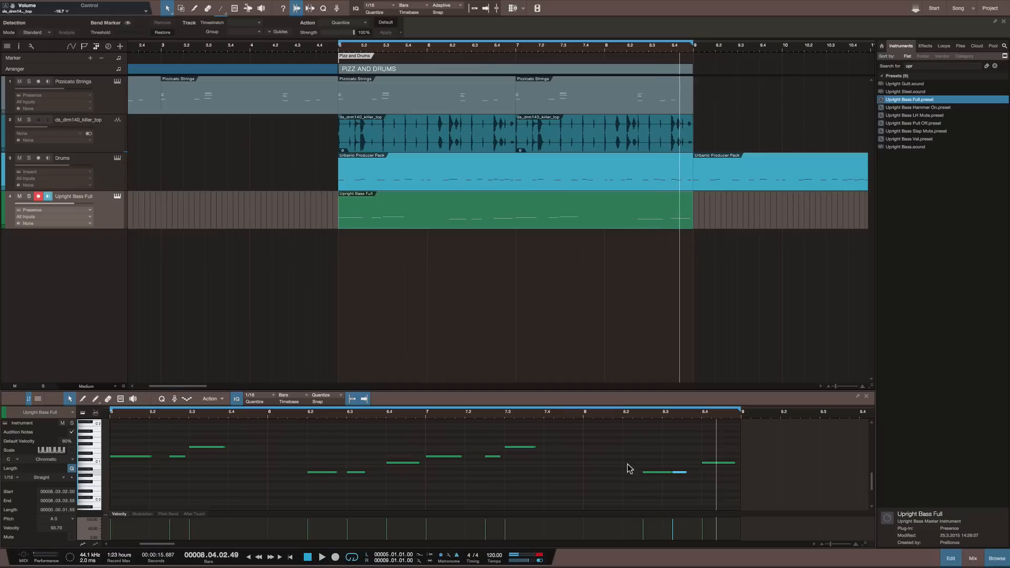
Shorten the first A0 bass note in bar 8, move the second to start at 8.03.03, and audition from about beat 8.2
key("space")
key("space")
left_click(630, 418)
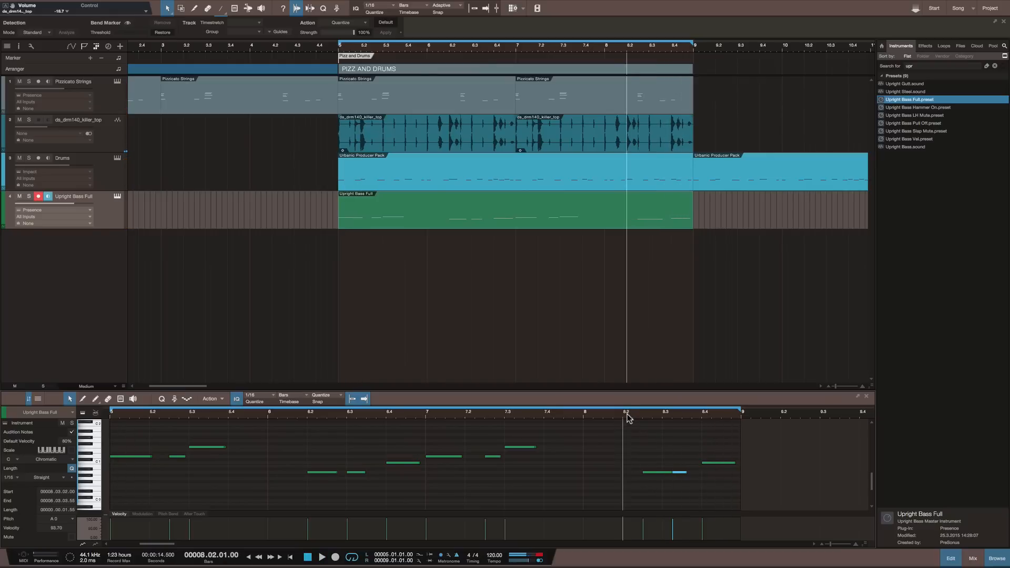
key("space")
key("space")
left_click(663, 473)
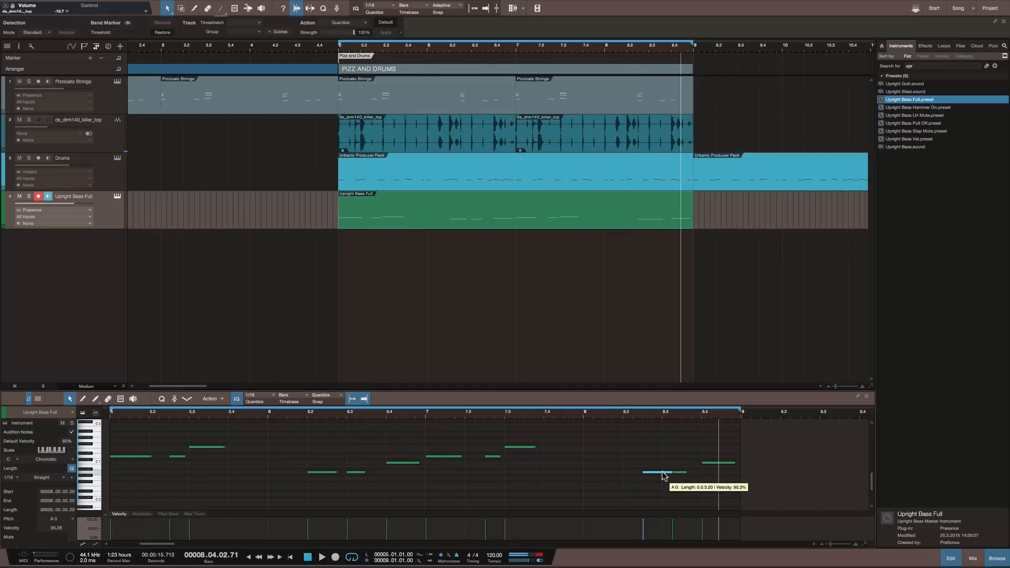
mouse_move(673, 473)
left_mouse_down()
mouse_move(656, 474)
mouse_move(685, 475)
left_mouse_up()
double_click(631, 414)
left_click(631, 414)
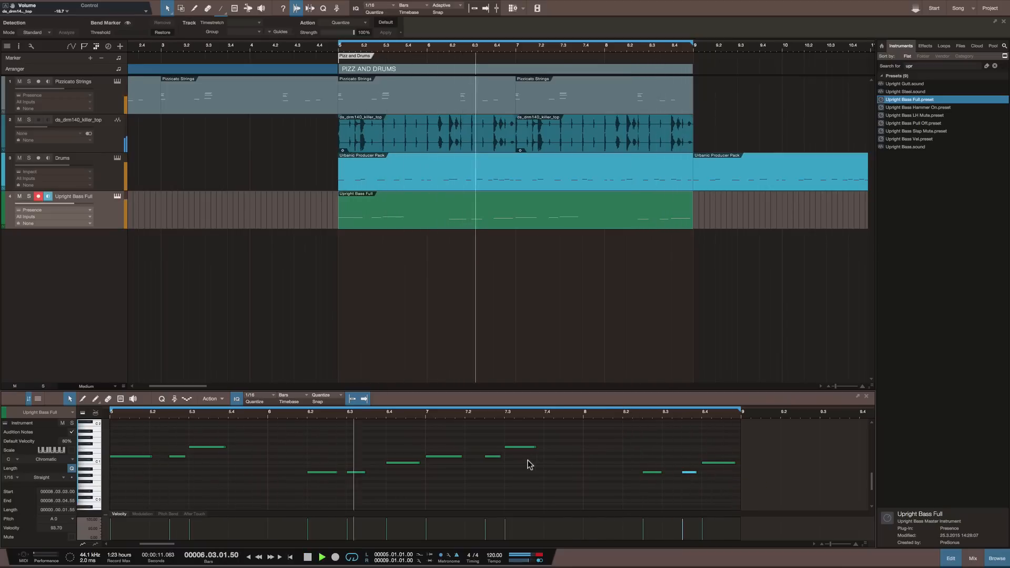
Move the two A0 bass notes in bar 6 so they start at 6.02.03 and 6.03.03, and play back the result
key("space")
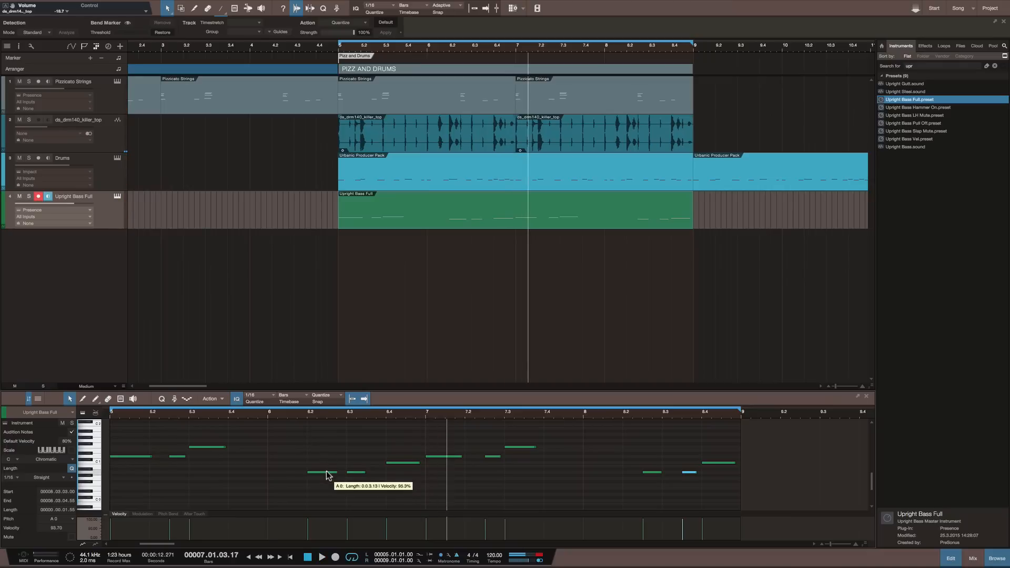
left_click(319, 473)
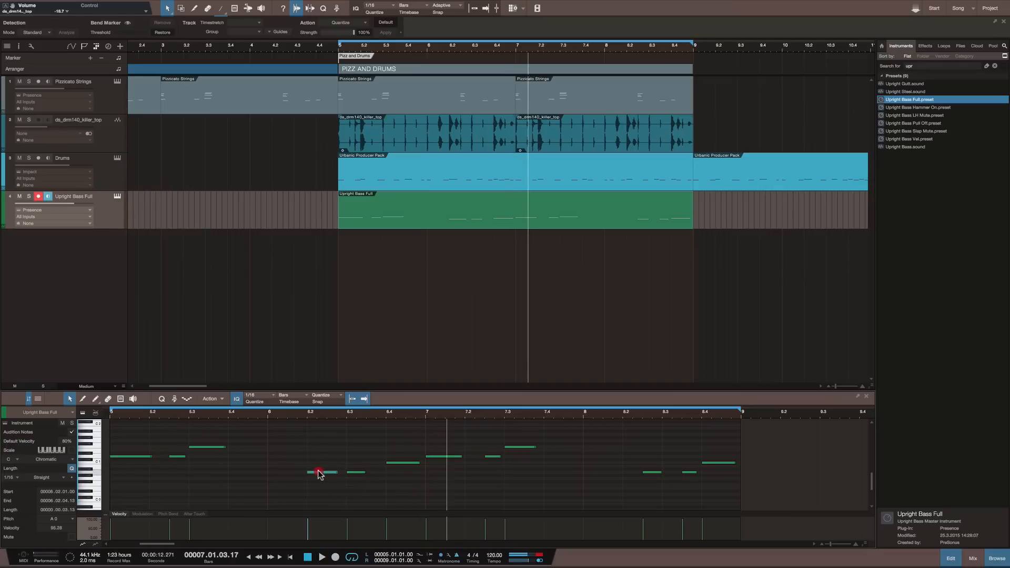
left_click_drag(320, 473, 378, 473)
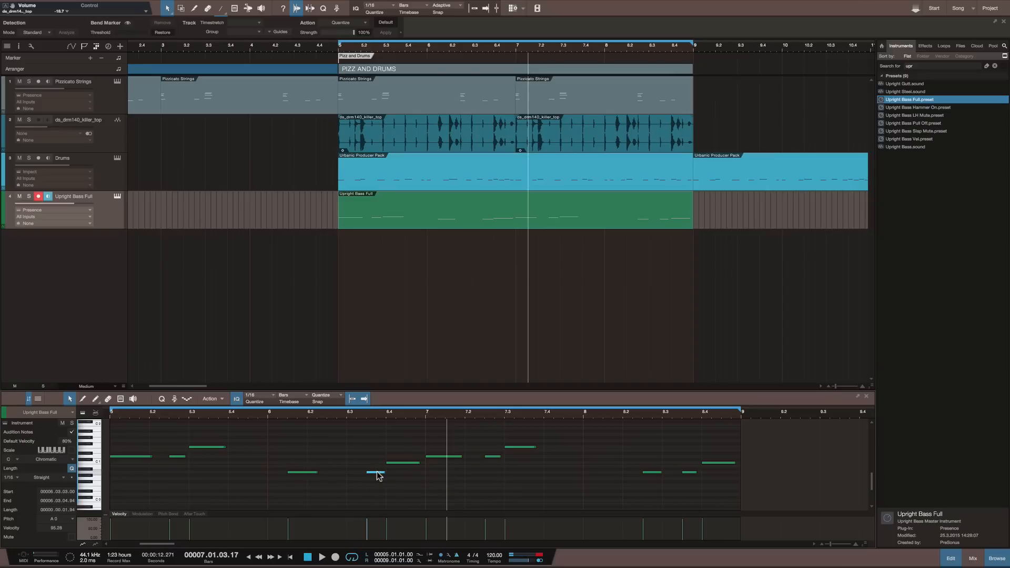
left_click_drag(295, 476, 334, 475)
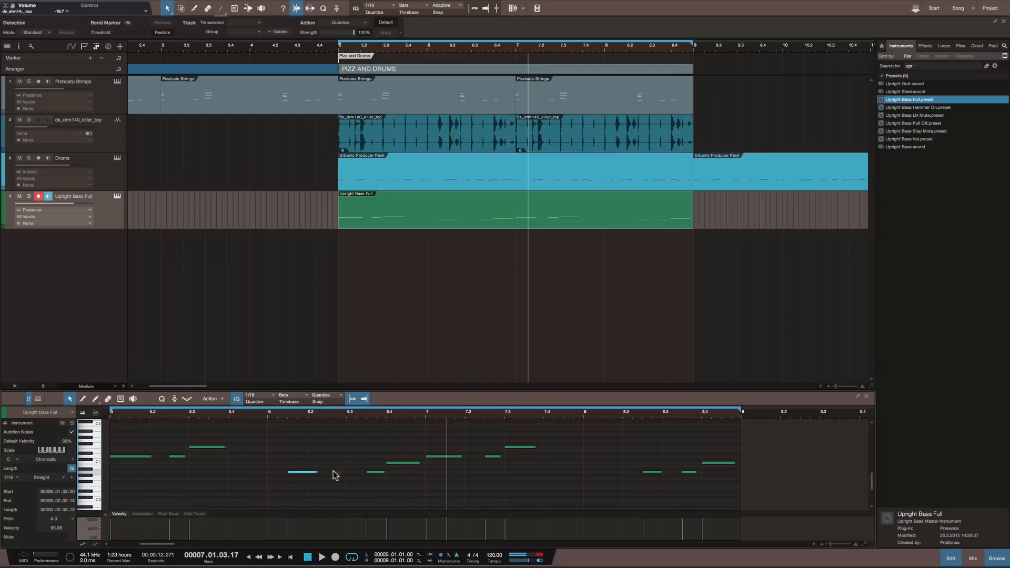
left_click(310, 418)
key("space")
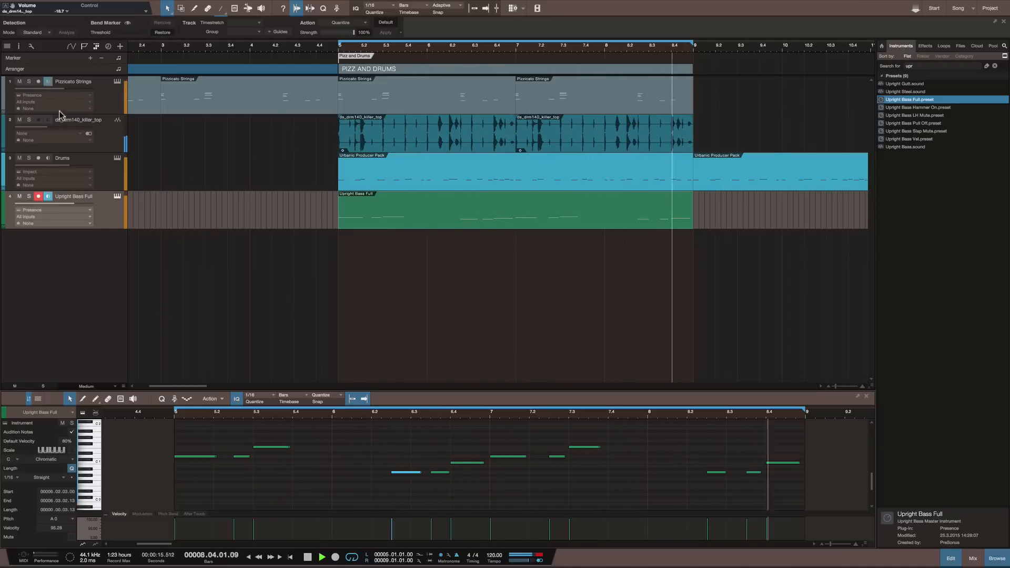
Raise the Upright Bass Full track's volume to +3.2 dB while playing the loop from its start, and check the levels in the mixer
left_click(107, 207)
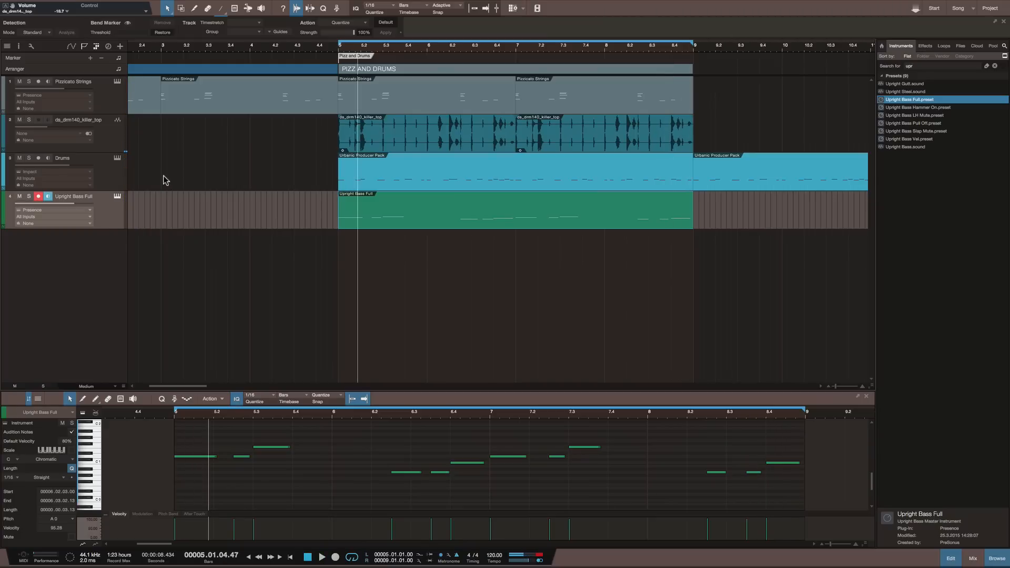
key("comma")
key("space")
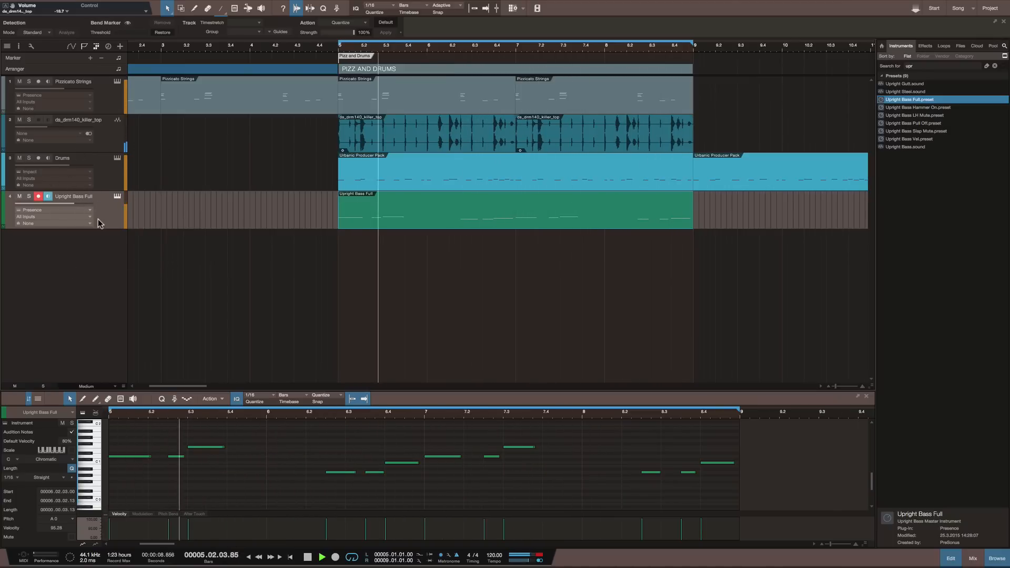
left_click_drag(67, 205, 78, 213)
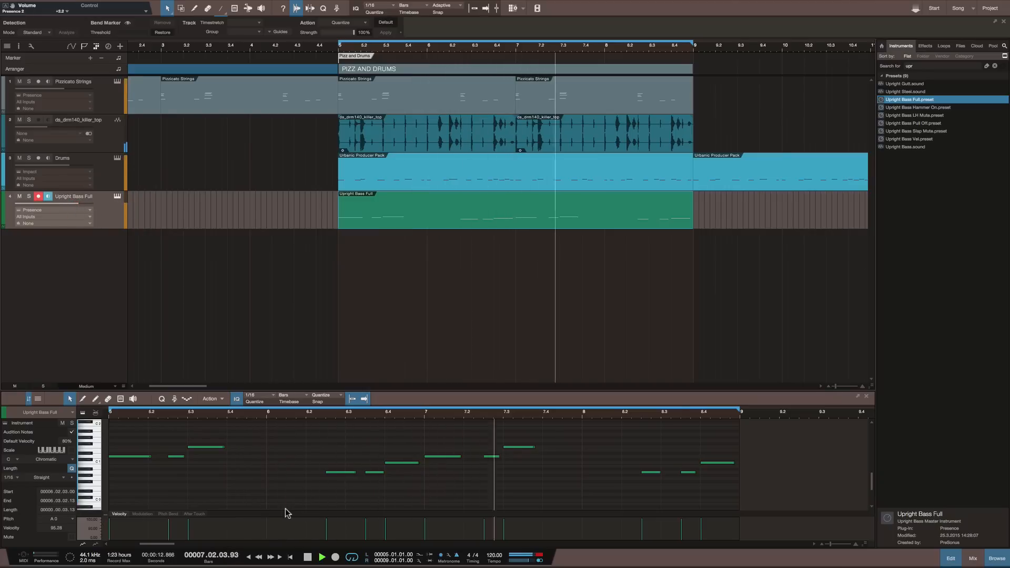
key("F3")
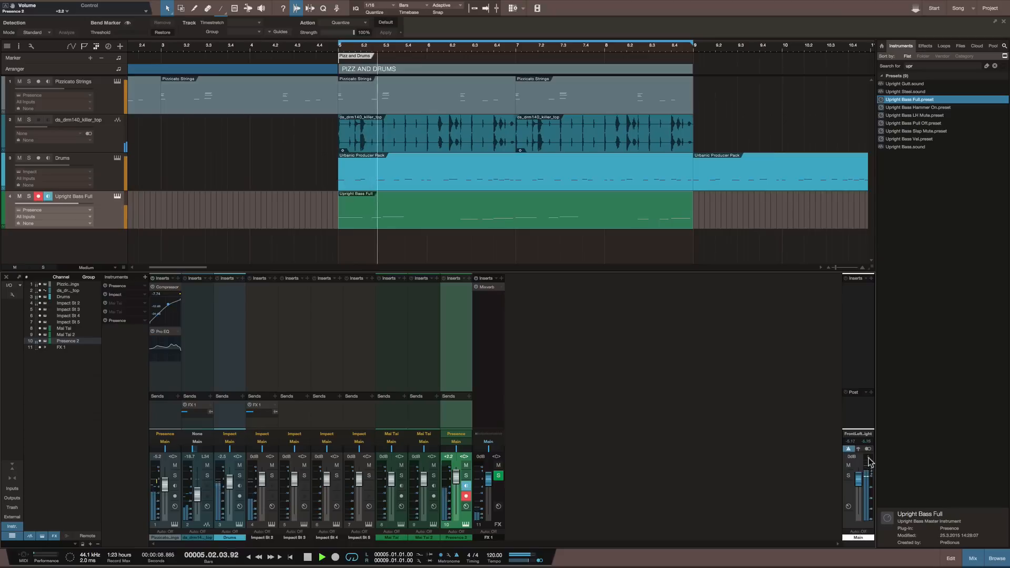
key("space")
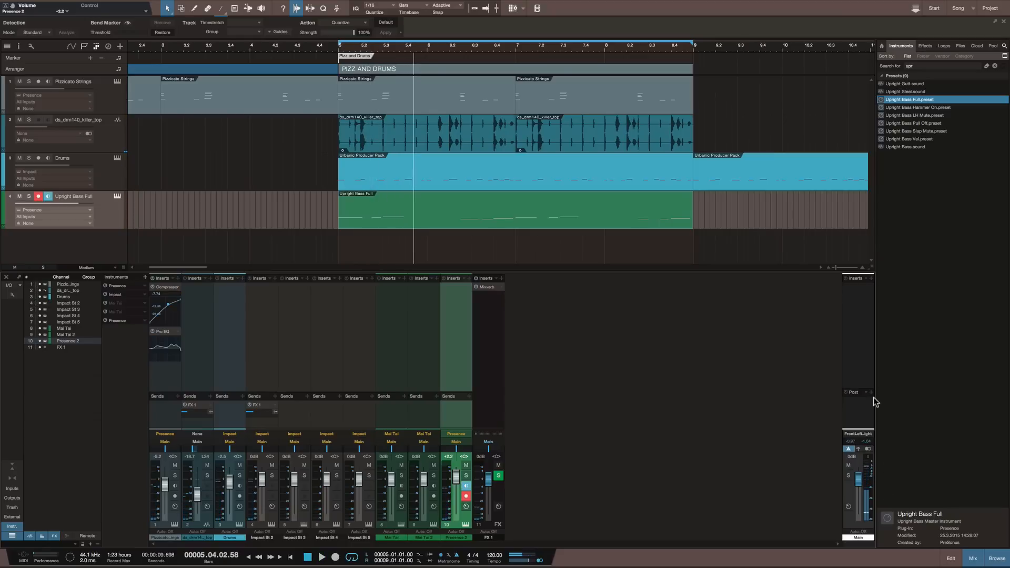
mouse_move(904, 4)
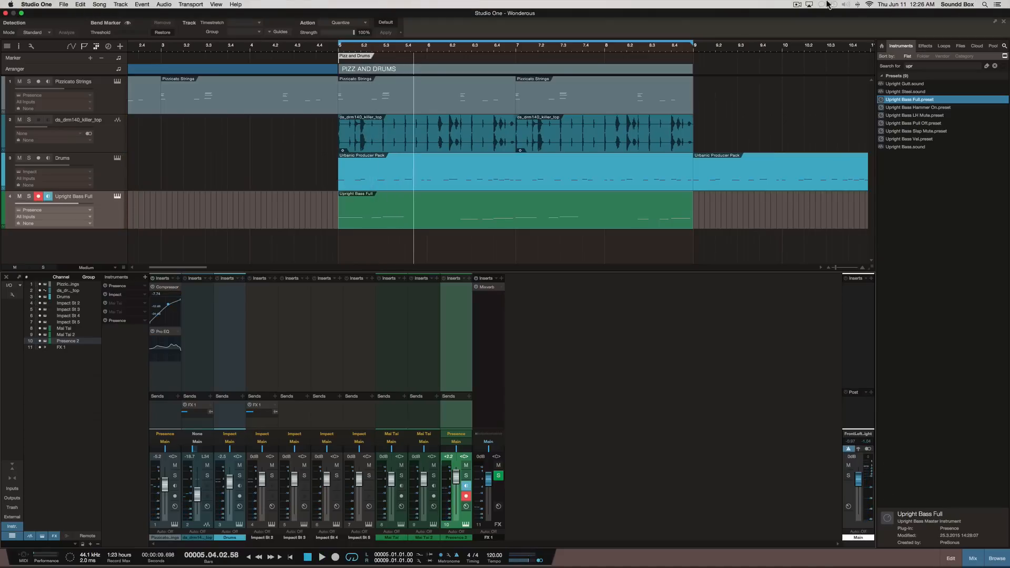
left_click(797, 5)
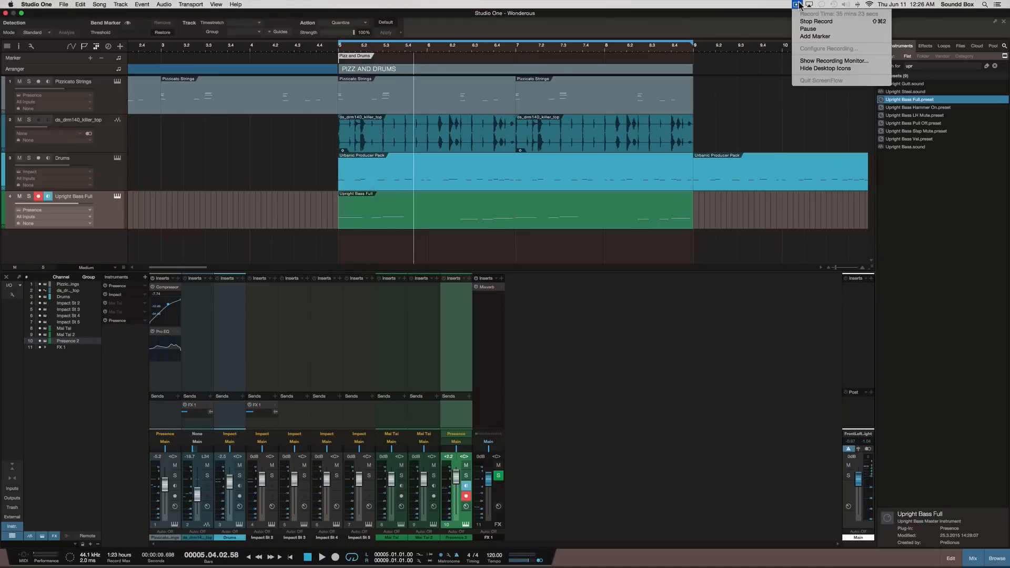
left_click(773, 4)
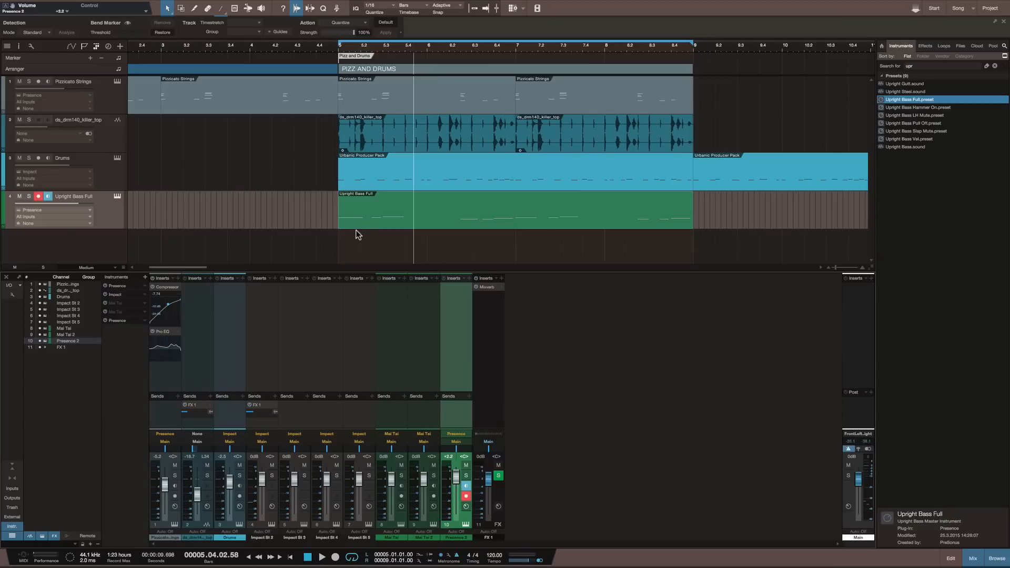
Review the whole arrangement from bar 1 through the second Urbanic Producer Pack drum part at bars 9 to 13
scroll(441, 168, "left", 5)
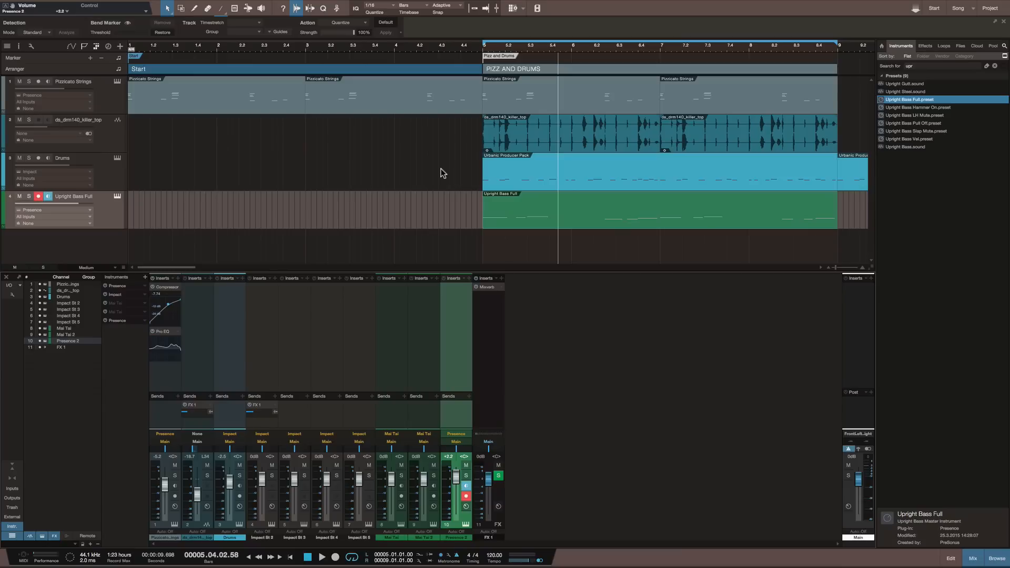
scroll(394, 138, "right", 5)
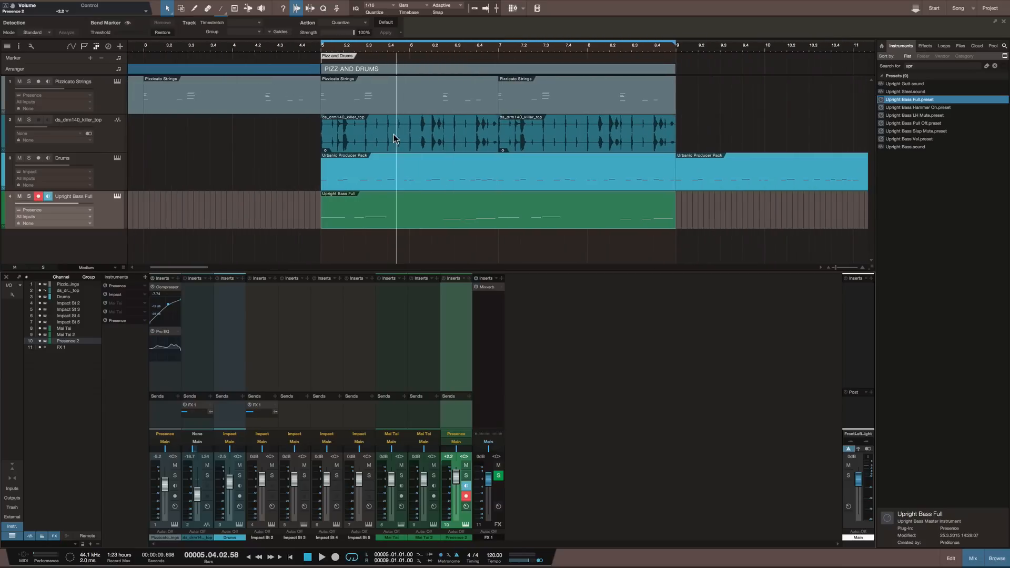
scroll(278, 122, "left", 5)
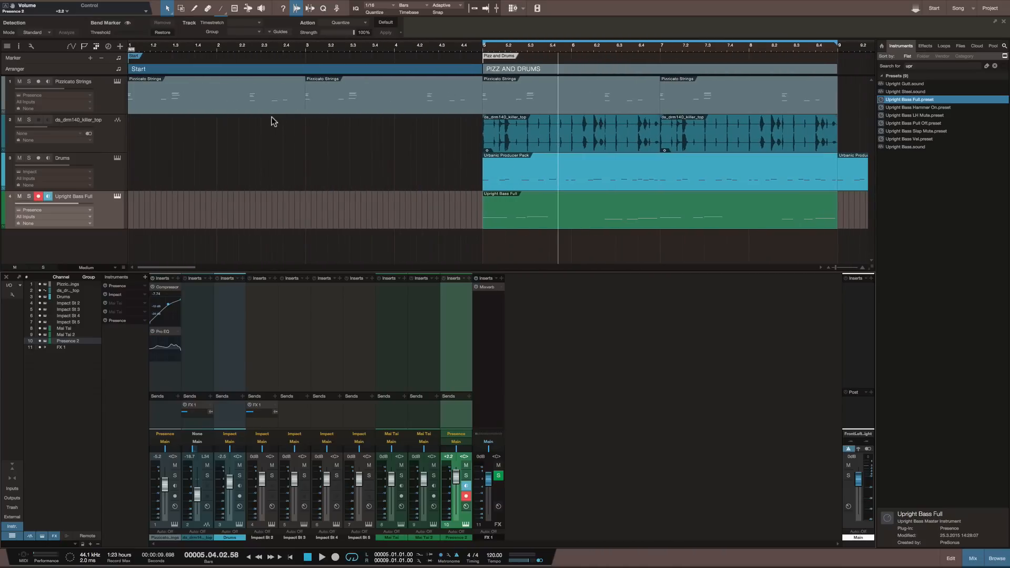
scroll(305, 171, "right", 7)
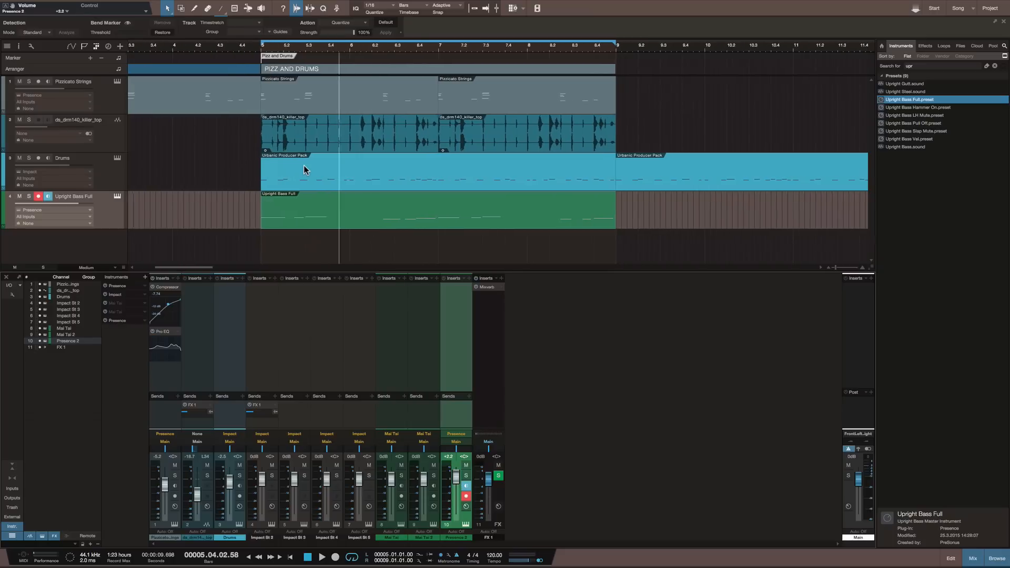
key("w")
key("w")
key("w")
key("w")
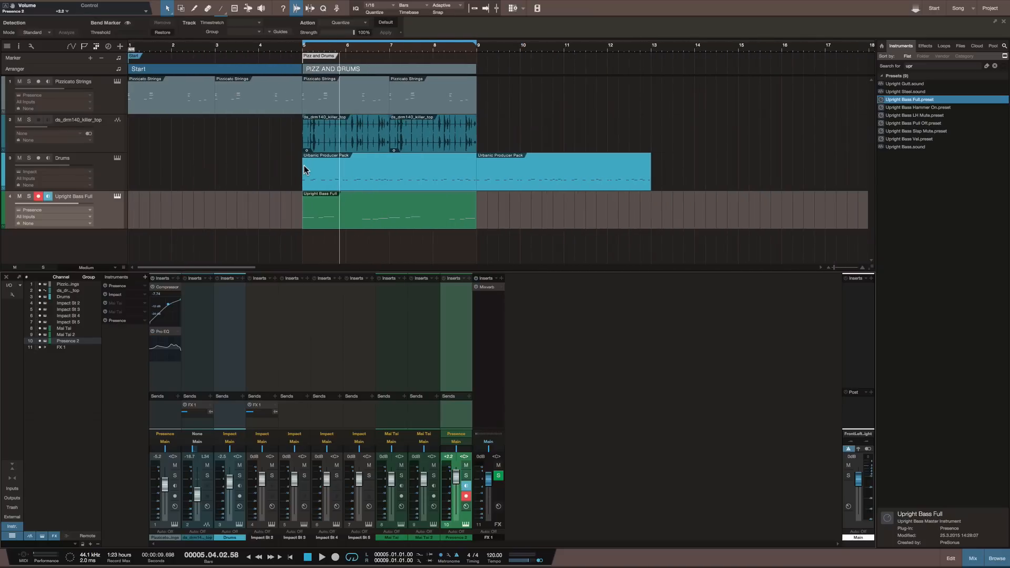
key("w")
key("w")
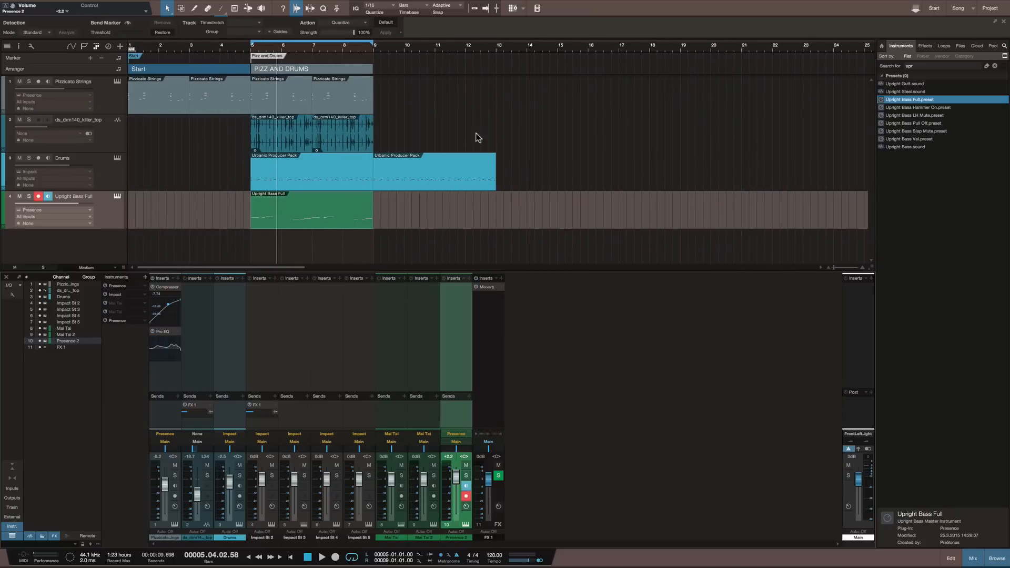
left_click(436, 164)
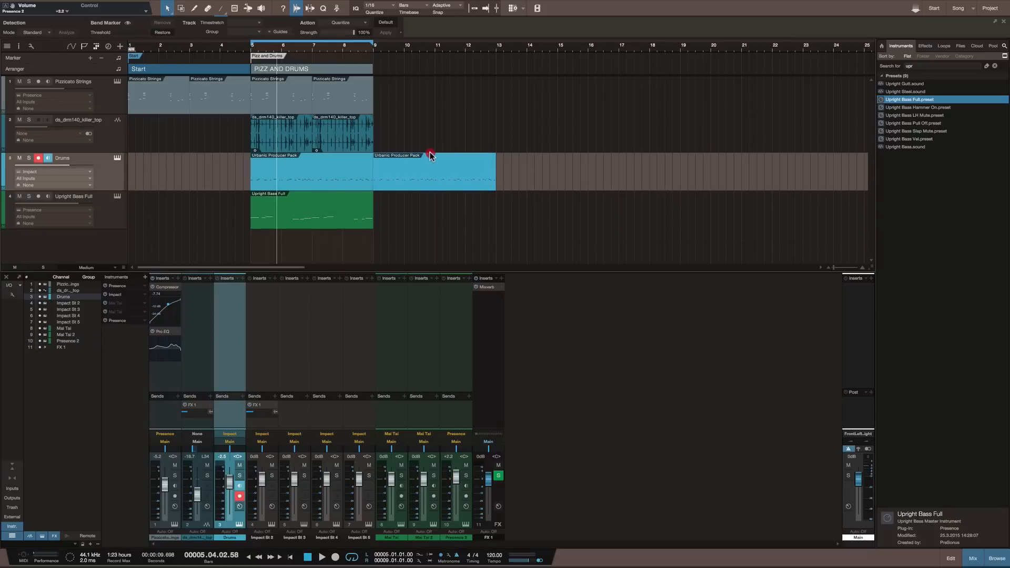
left_click(410, 127)
left_click(420, 161)
scroll(272, 140, "right", 4)
scroll(272, 141, "left", 4)
left_click(195, 141)
Clear the instrument search and add SynthMaster 2.6 Player as a new instrument track below the Upright Bass Full track
left_click(996, 67)
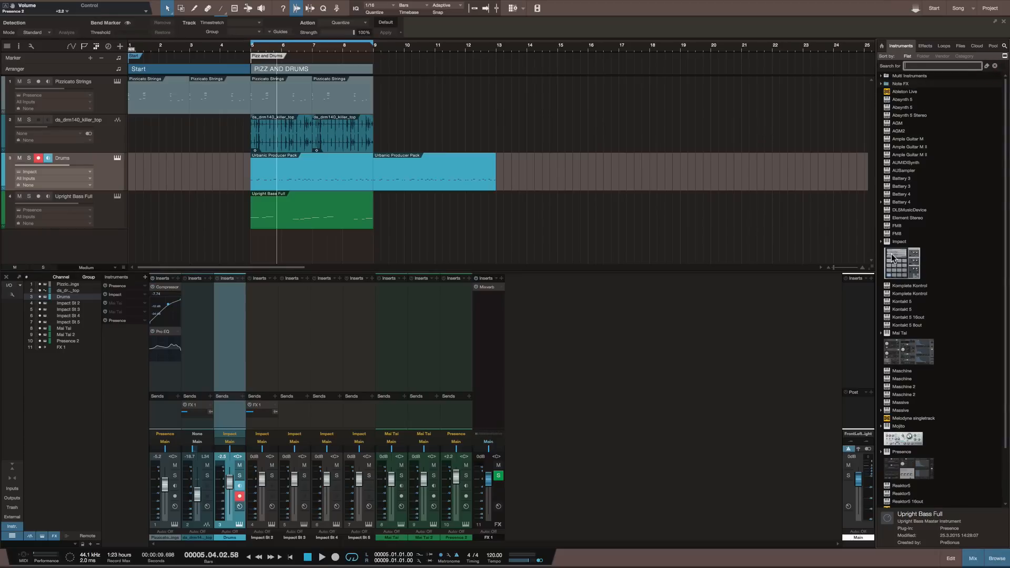
scroll(893, 258, "down", 3)
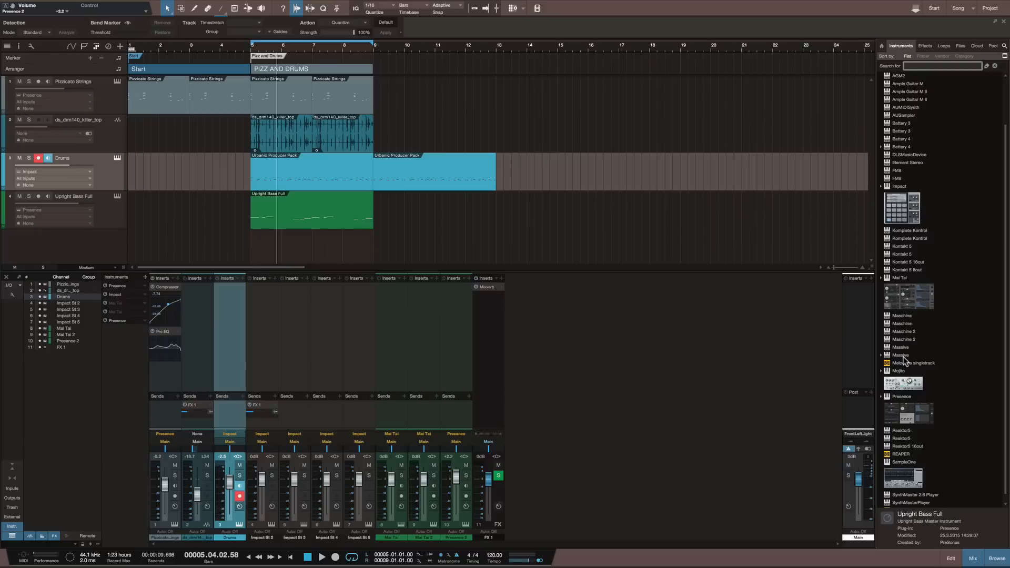
scroll(904, 360, "down", 1)
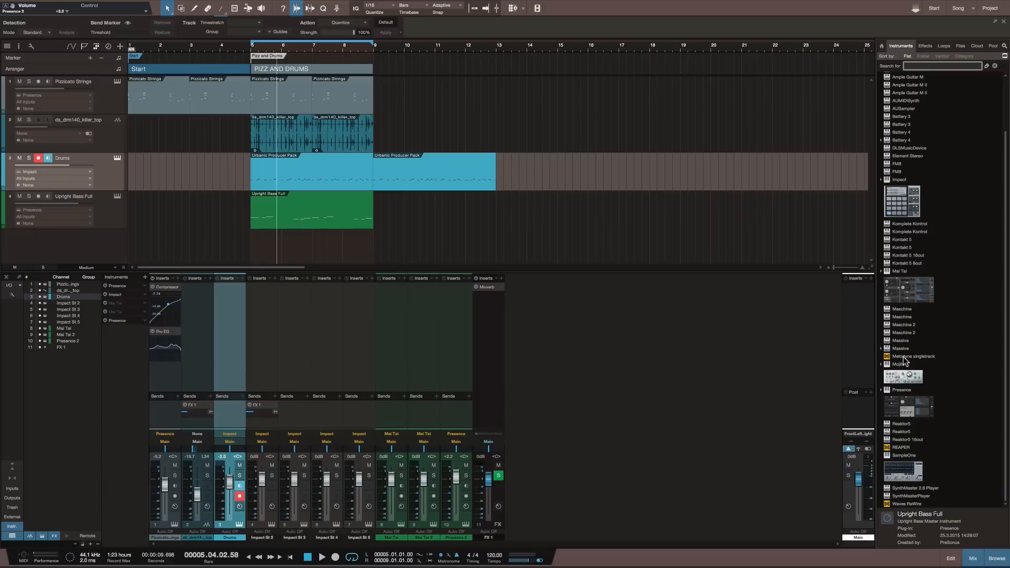
scroll(904, 360, "up", 1)
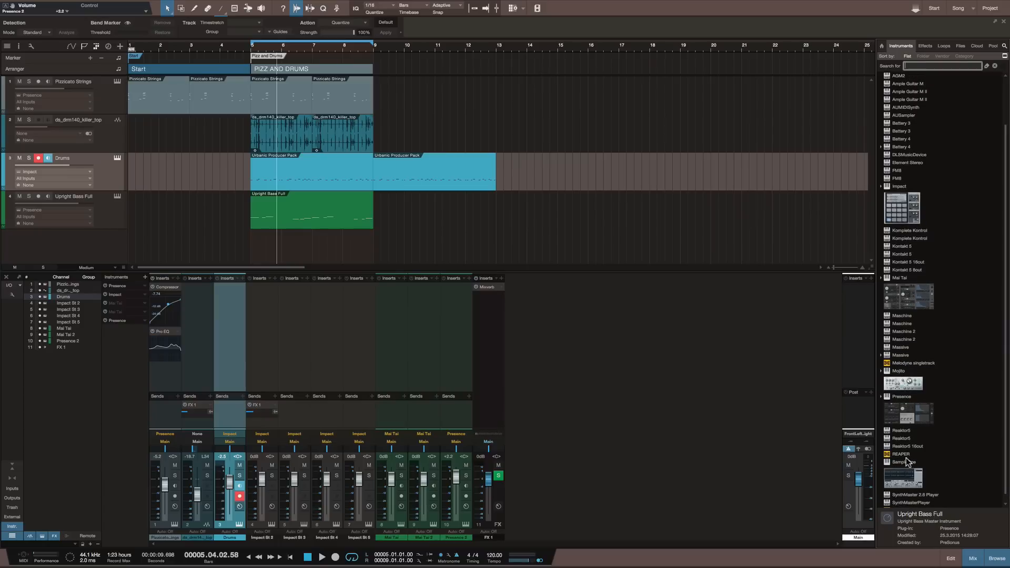
scroll(906, 459, "down", 1)
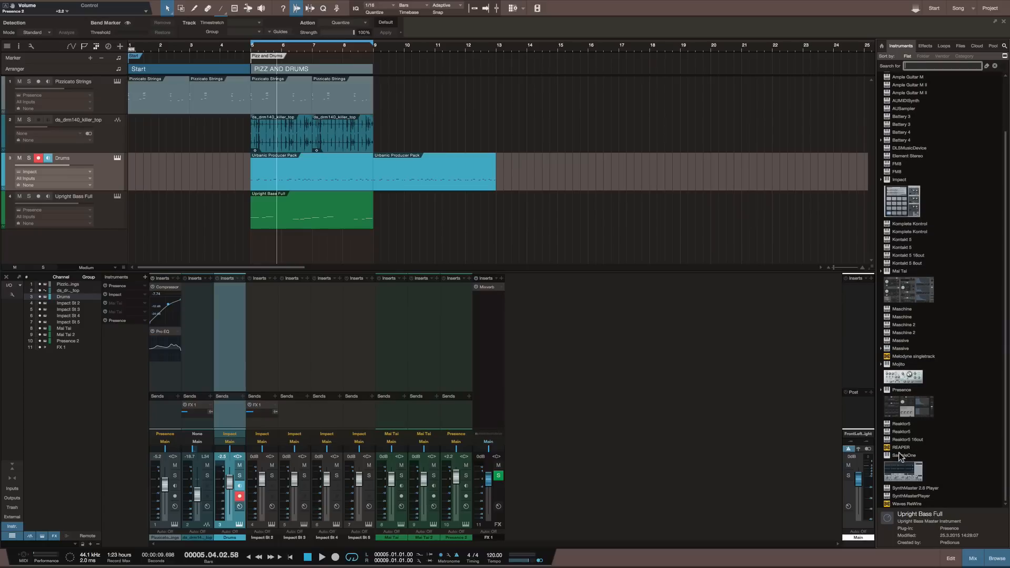
left_click(926, 489)
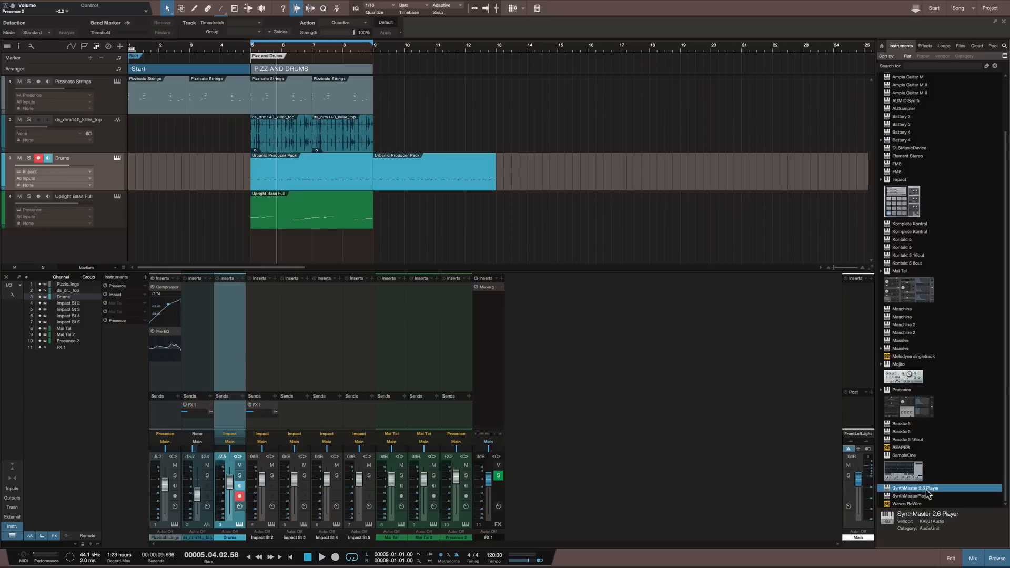
left_click_drag(930, 491, 273, 245)
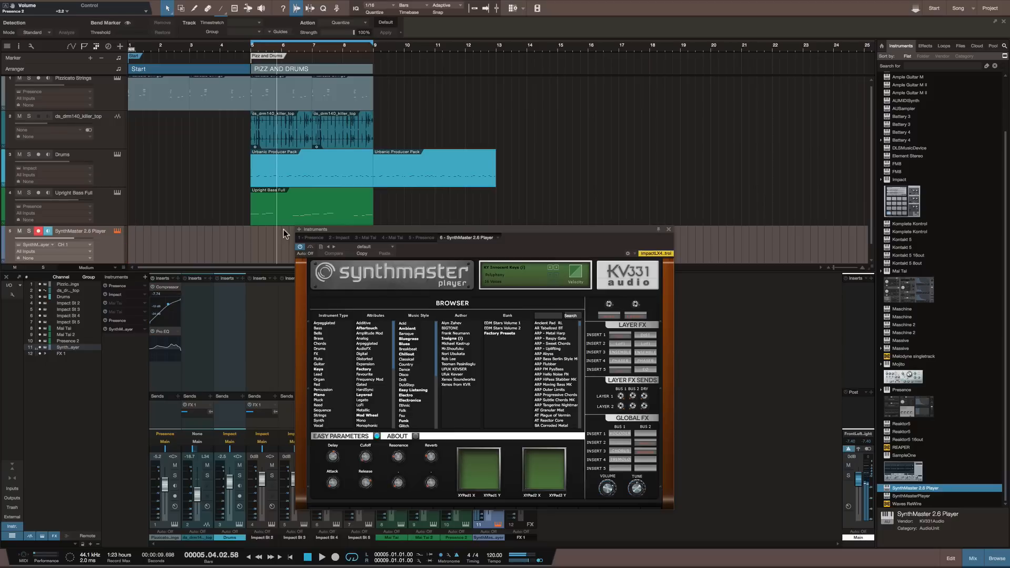
Load the ARP Subtle Chords MK preset in SynthMaster Player and record a part over bars 5 to 9 of the loop
left_click(569, 355)
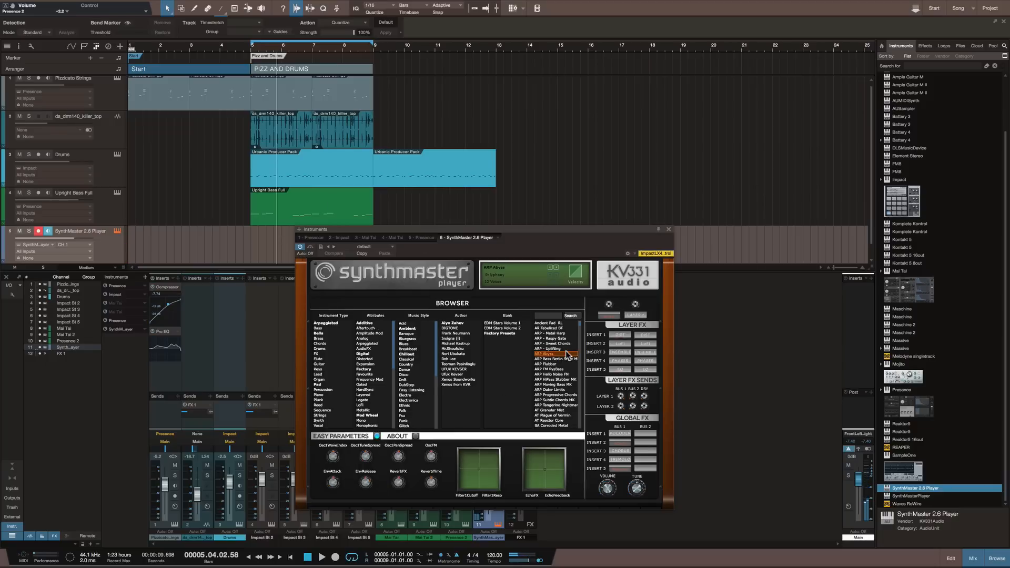
left_click(553, 400)
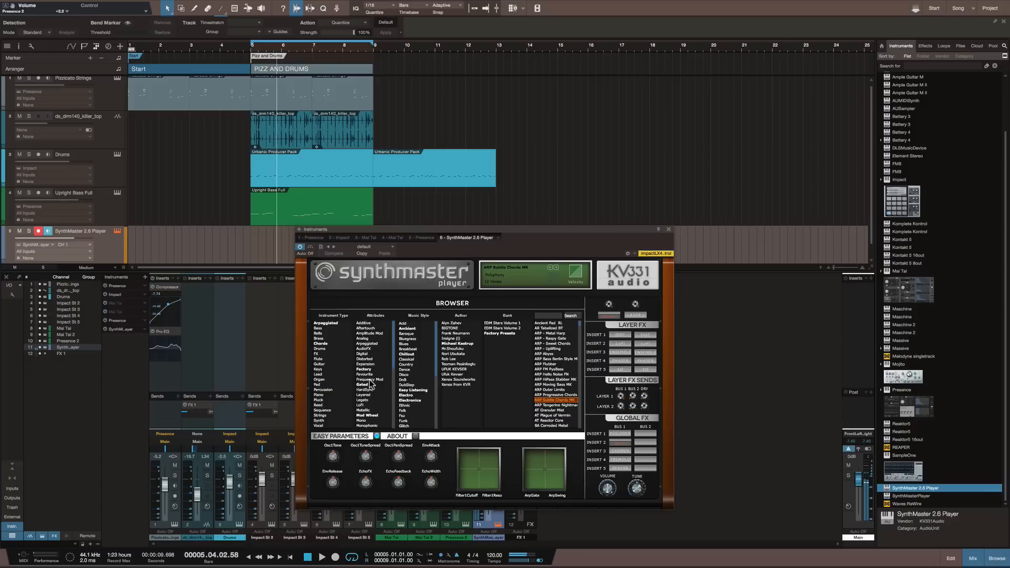
key("space")
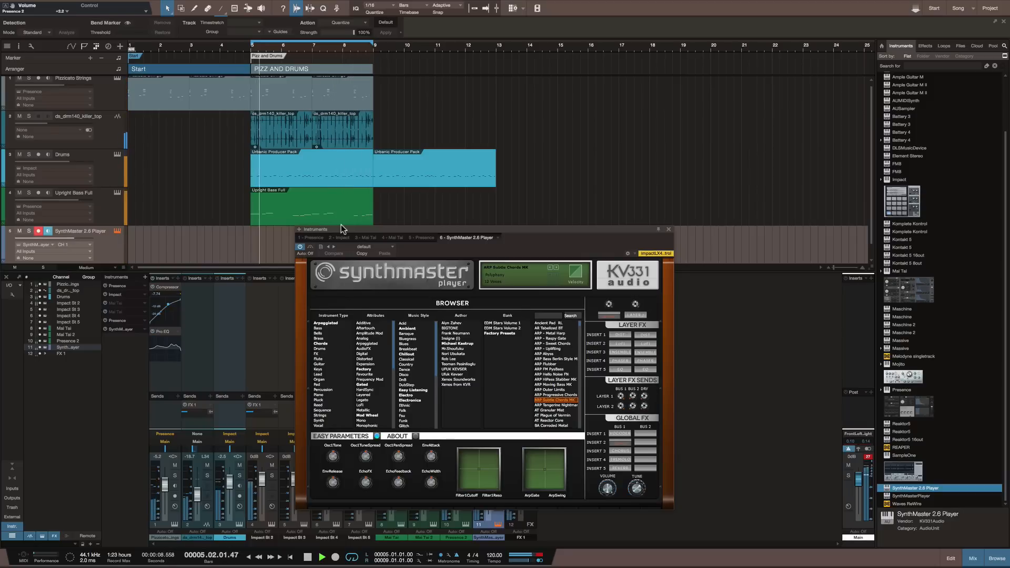
key("KP_Multiply")
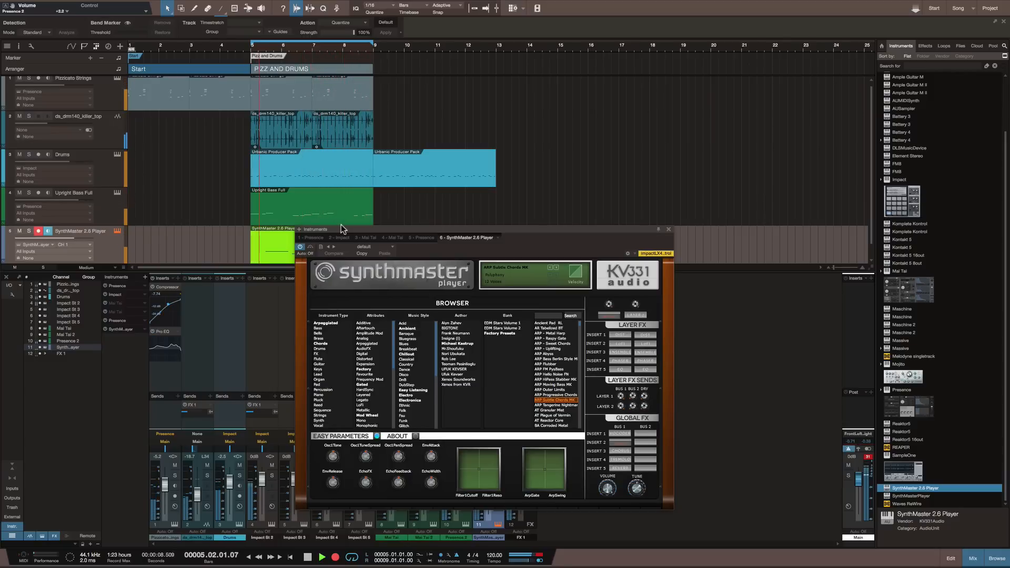
key("space")
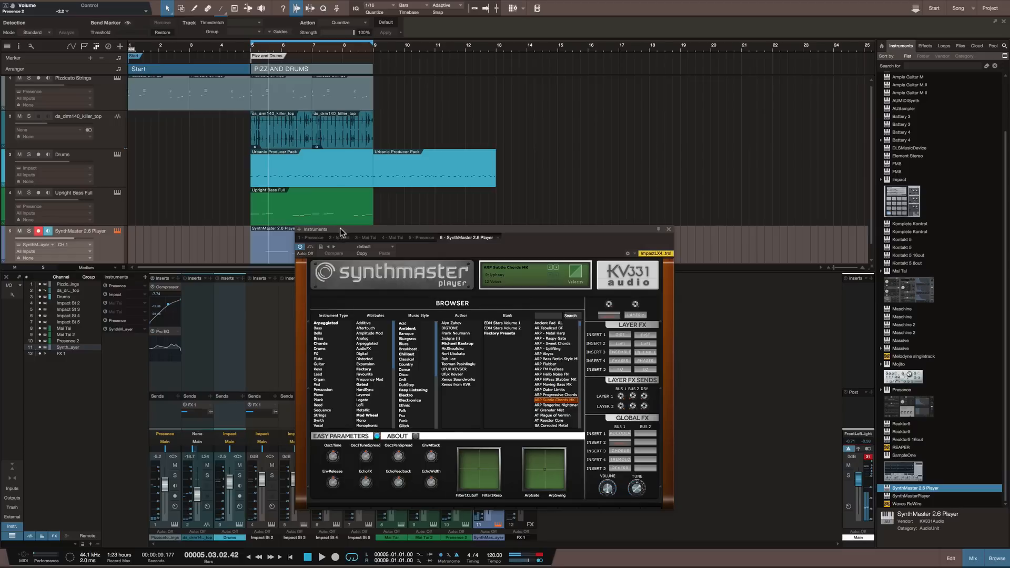
Delete all notes in the SynthMaster 2.6 Player part and record a new take over the loop from bar 5
left_click_drag(354, 226, 503, 48)
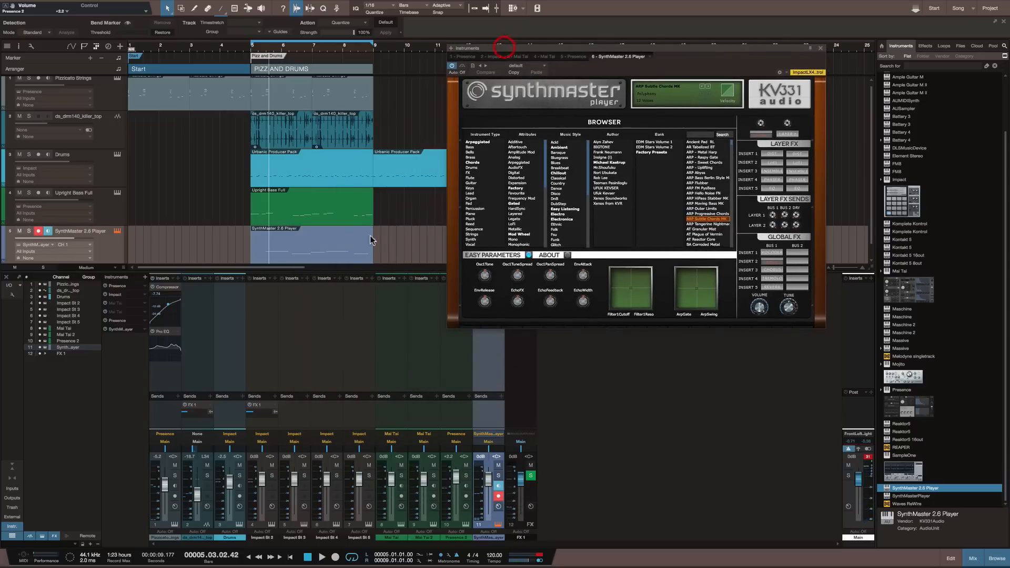
double_click(308, 247)
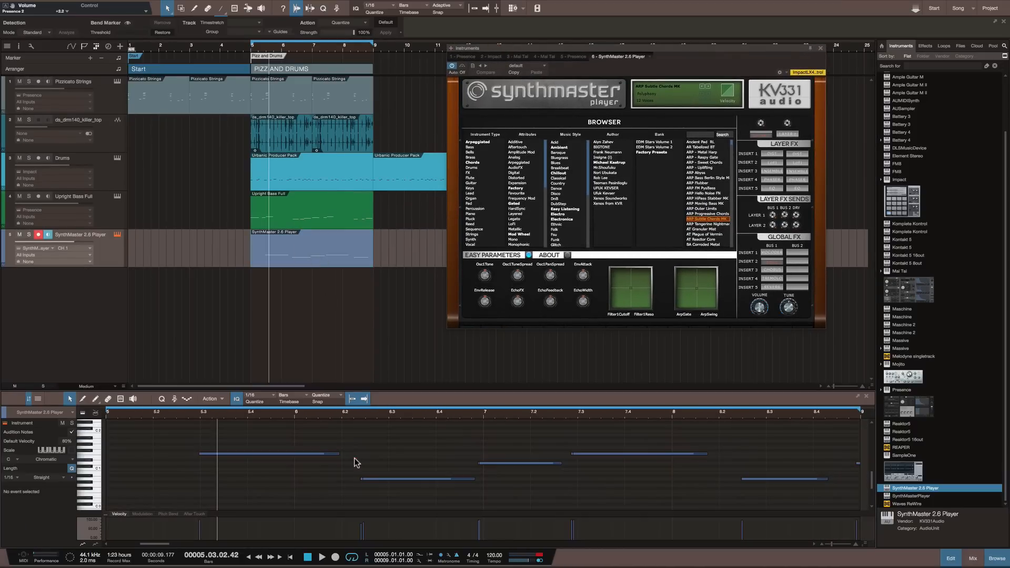
key("super+a")
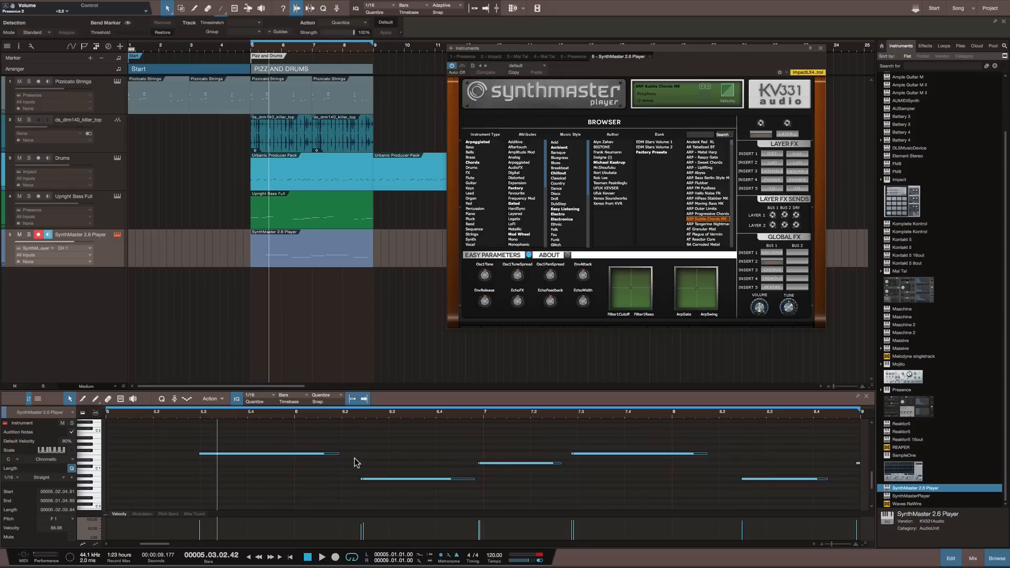
key("Delete")
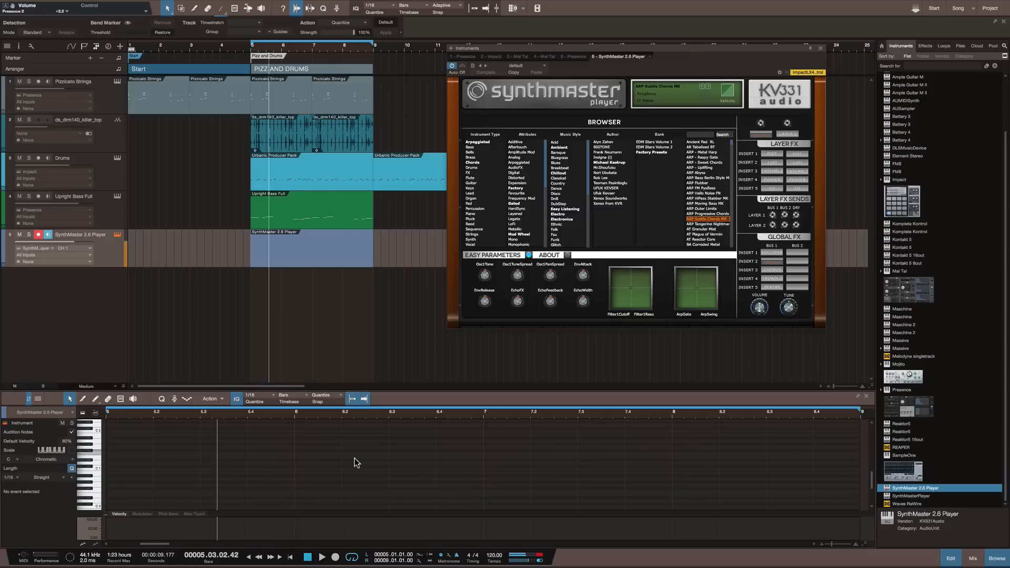
key("KP_Multiply")
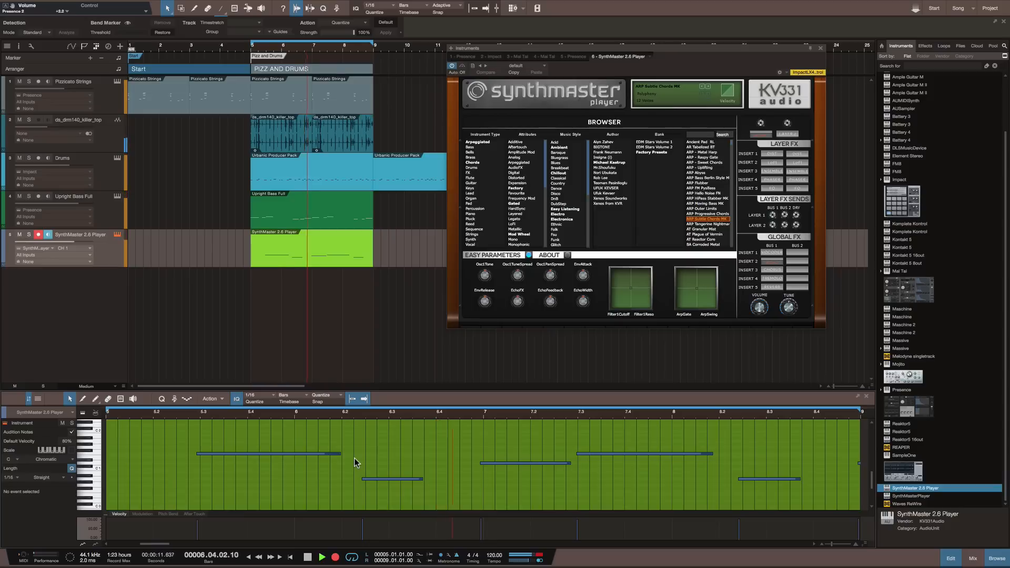
key("KP_Multiply")
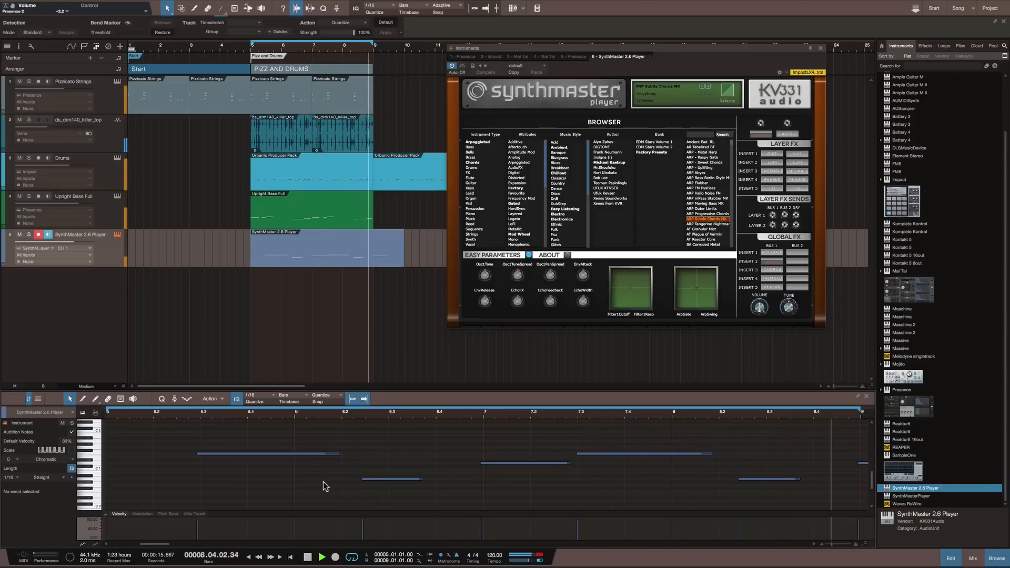
Quantize all the newly recorded SynthMaster notes to a straight 1/8 grid
key("super+a")
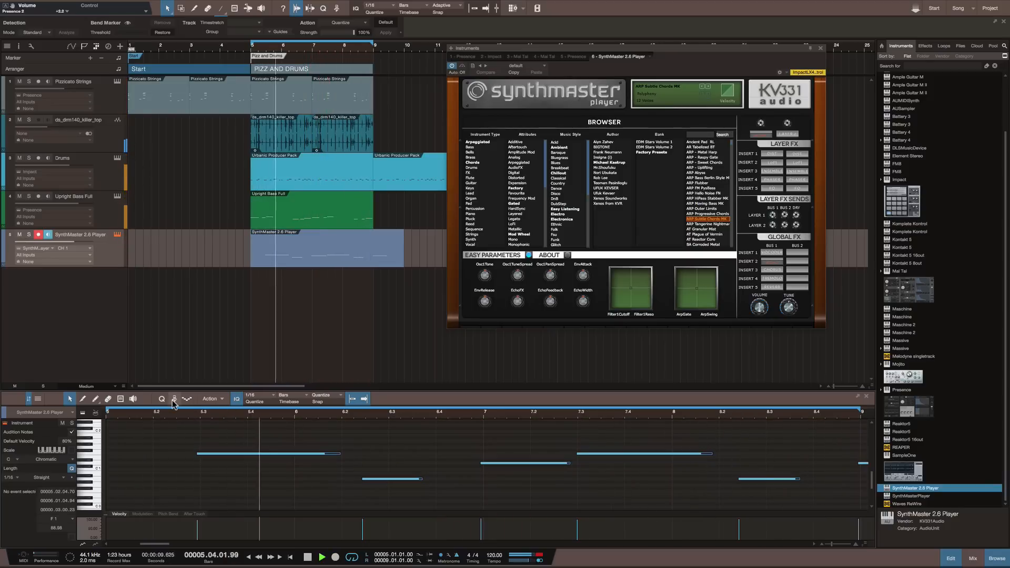
left_click(162, 400)
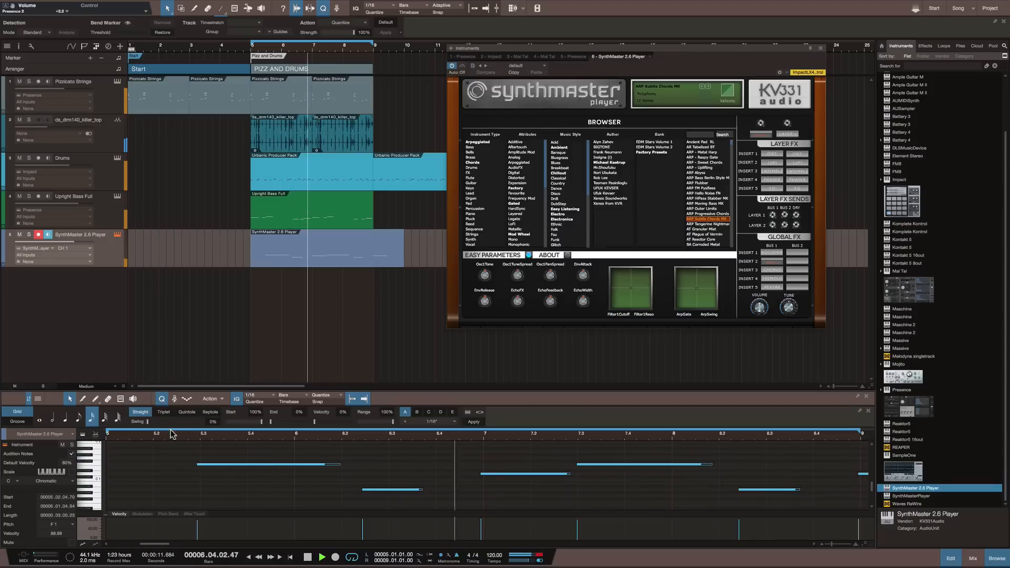
left_click(80, 418)
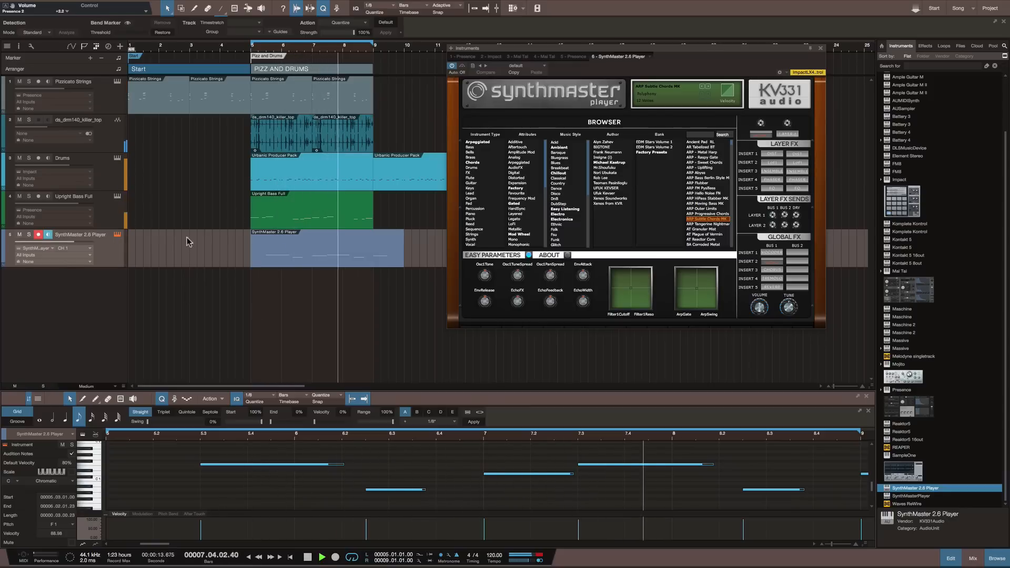
Pan the SynthMaster channel to R47 and lower its volume slightly, close the instrument window, and stop playback after listening to the loop
key("F3")
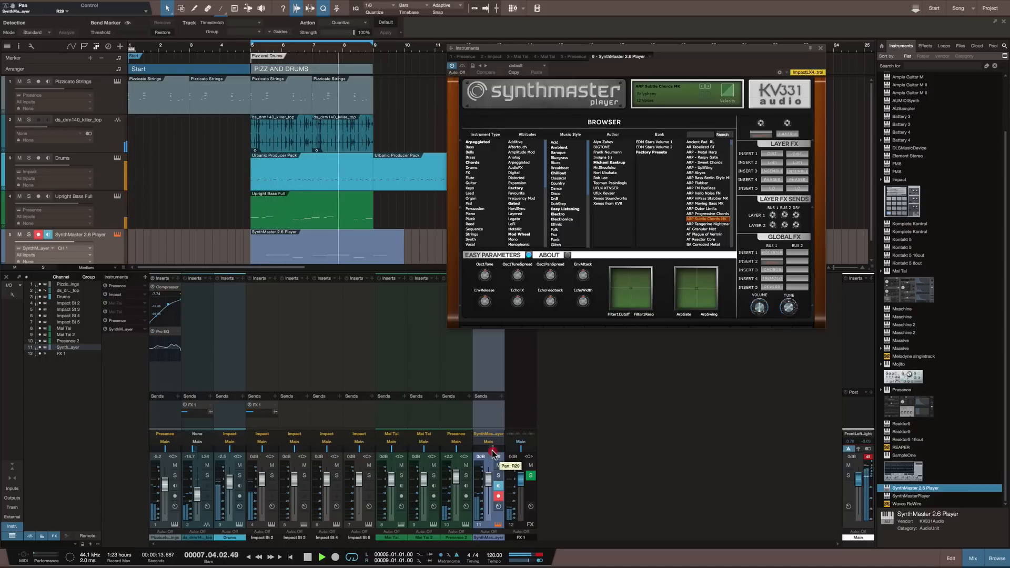
left_click_drag(494, 449, 488, 482)
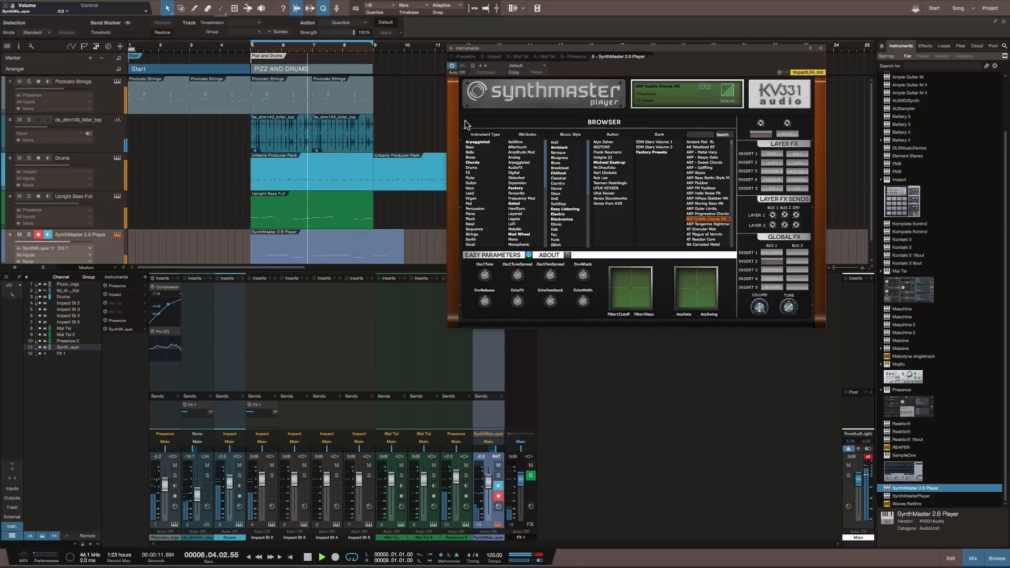
left_click(822, 51)
scroll(317, 158, "down", 1)
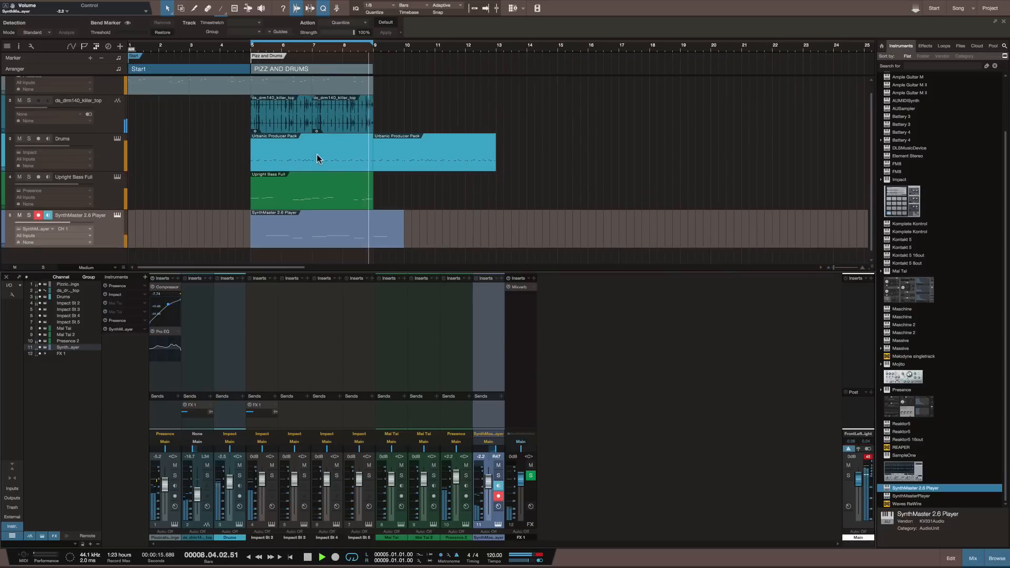
key("space")
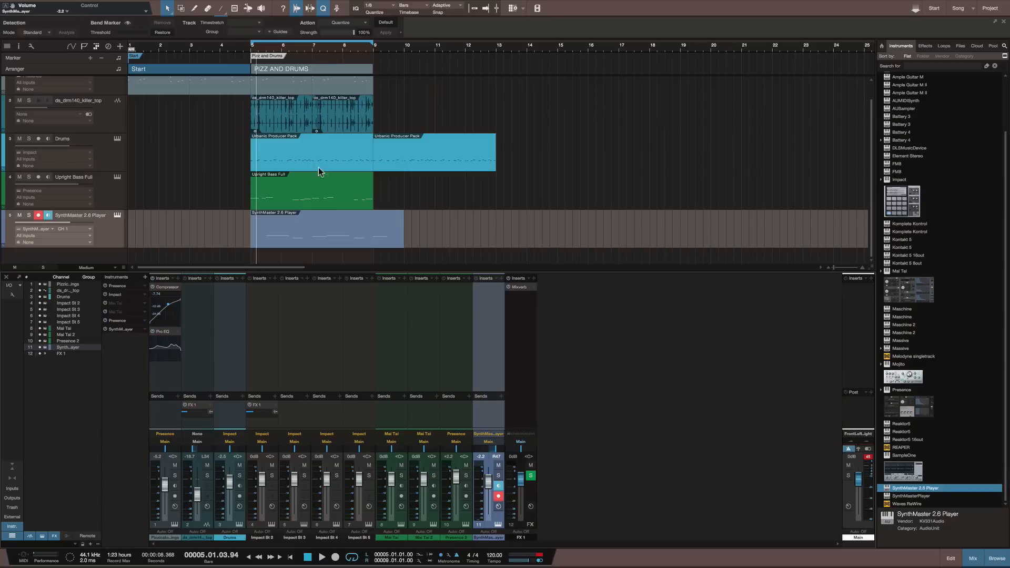
scroll(291, 167, "up", 1)
scroll(116, 117, "up", 1)
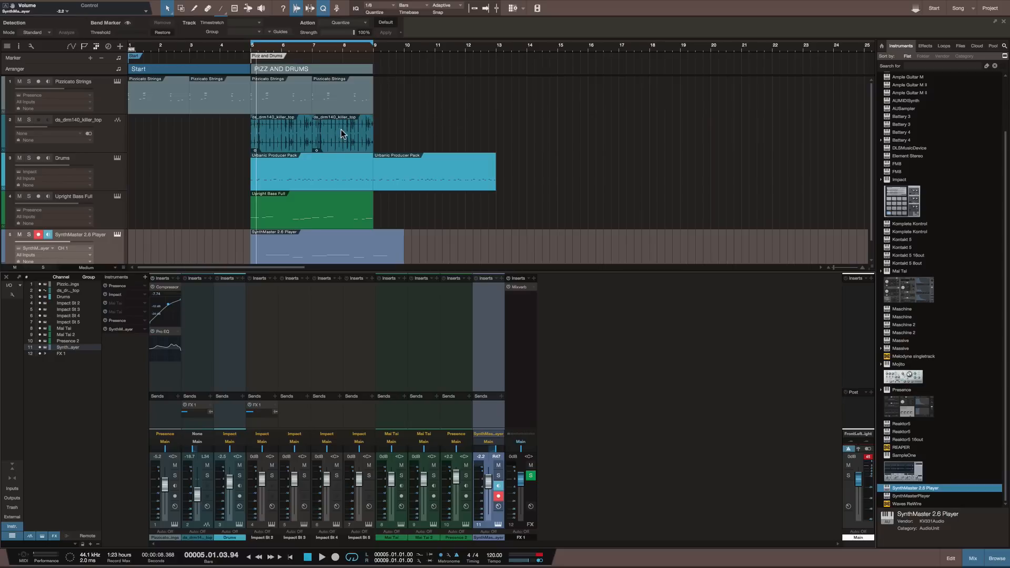
scroll(340, 168, "down", 1)
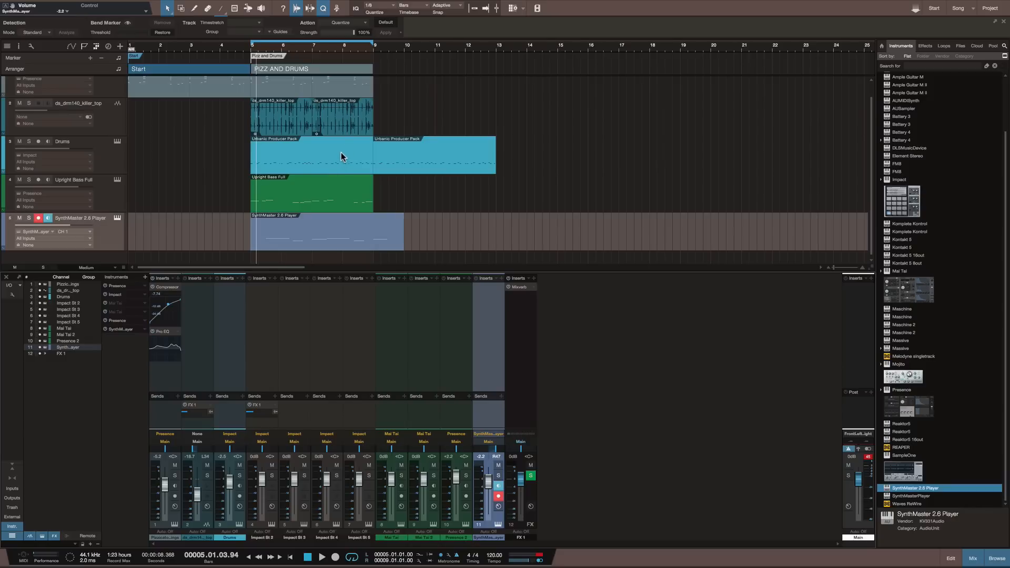
scroll(245, 154, "up", 1)
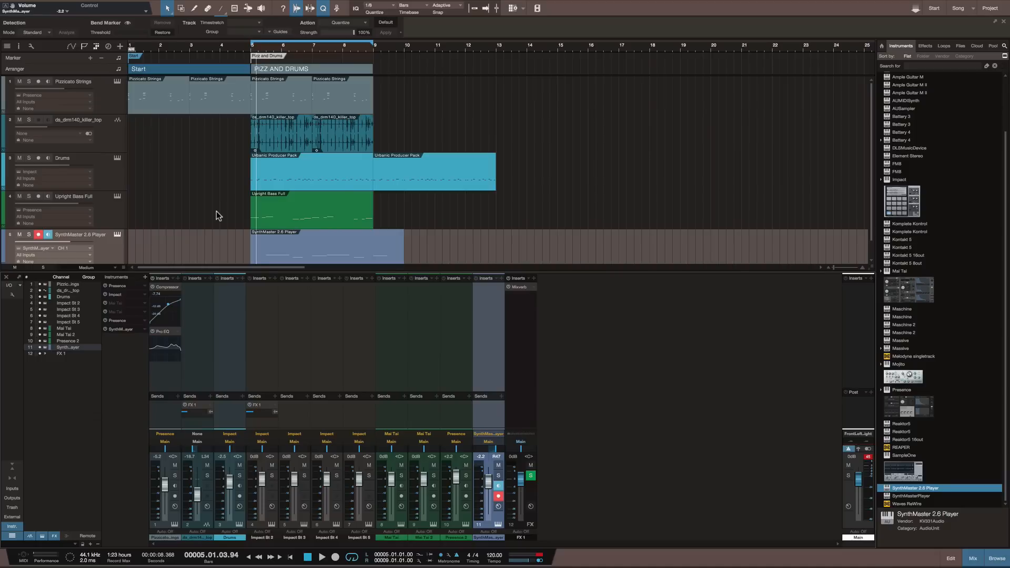
left_click_drag(219, 216, 229, 140)
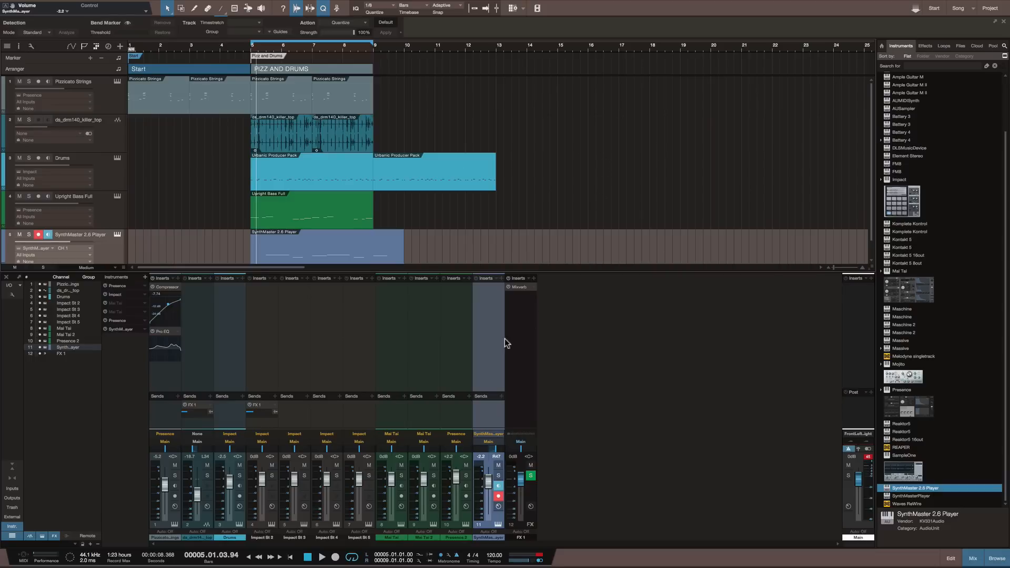
scroll(529, 213, "down", 1)
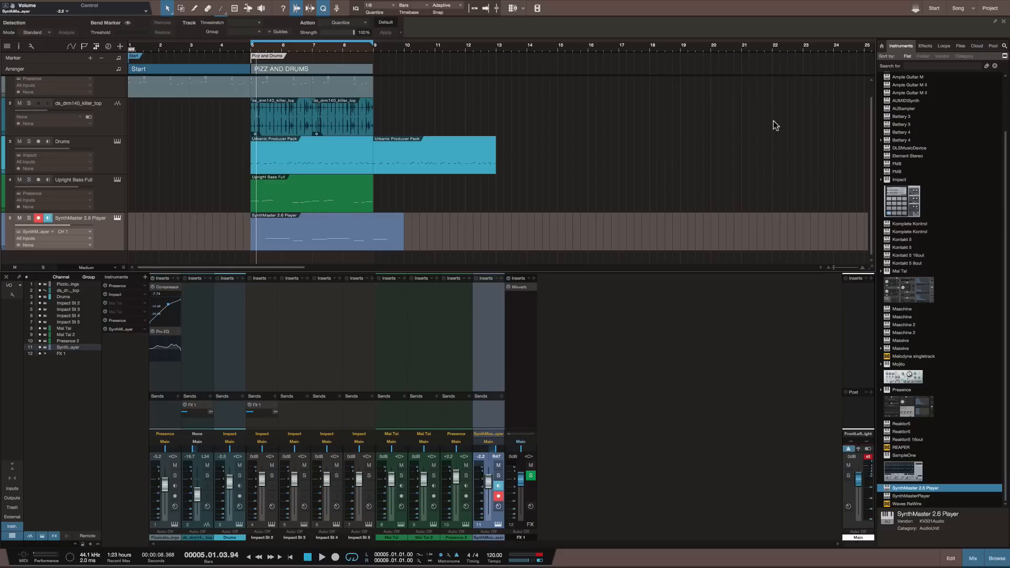
mouse_move(819, 1)
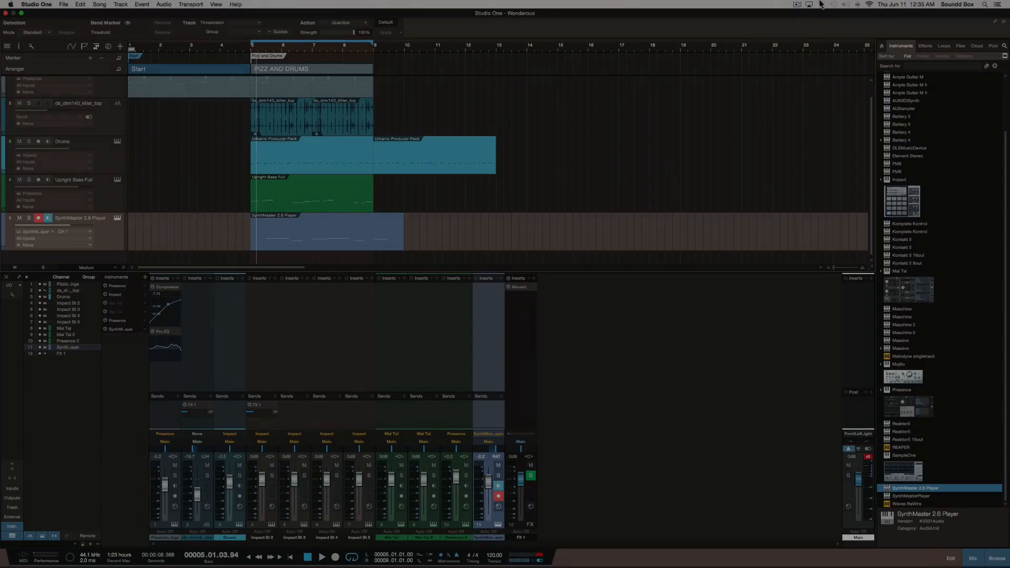